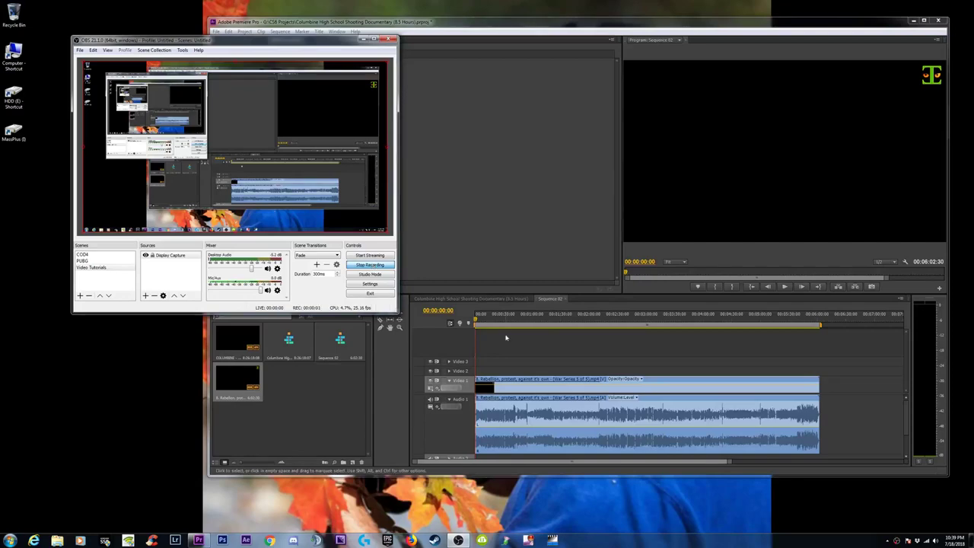
# Bring the Premiere window forward and return the playhead to 00:00:00:00
pyautogui.click(508, 326)
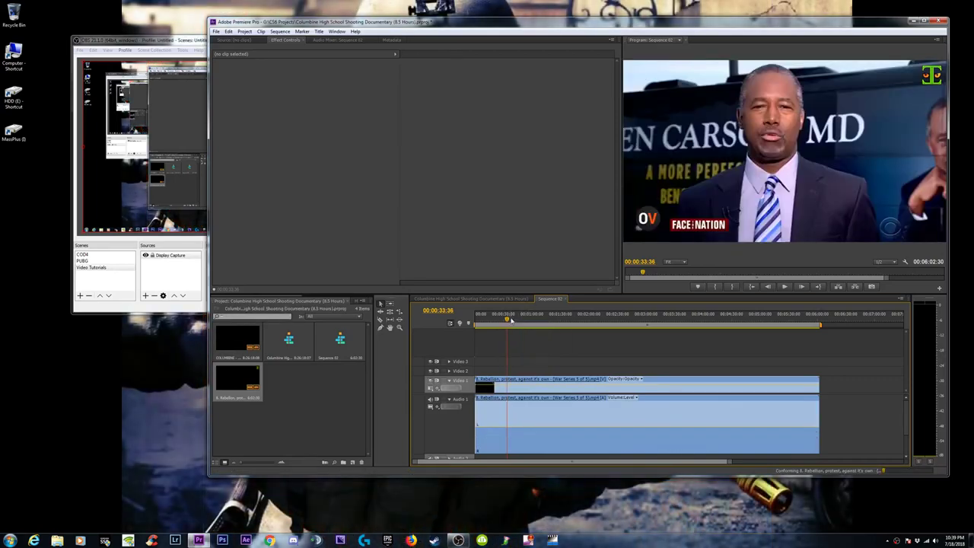
pyautogui.moveTo(507, 319); pyautogui.dragTo(461, 323)
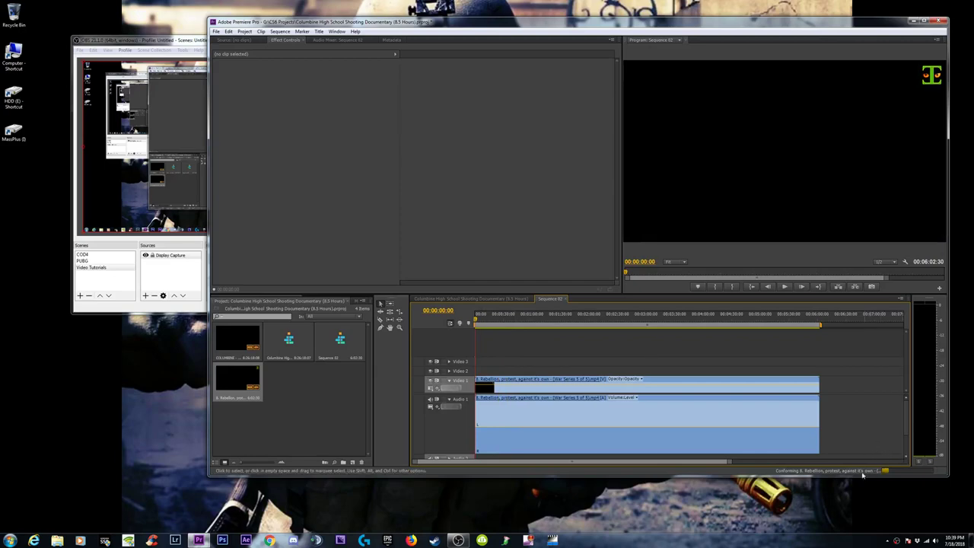
# Maximize the editing window, select the Rebellion clip and preview its opening
pyautogui.click(924, 21)
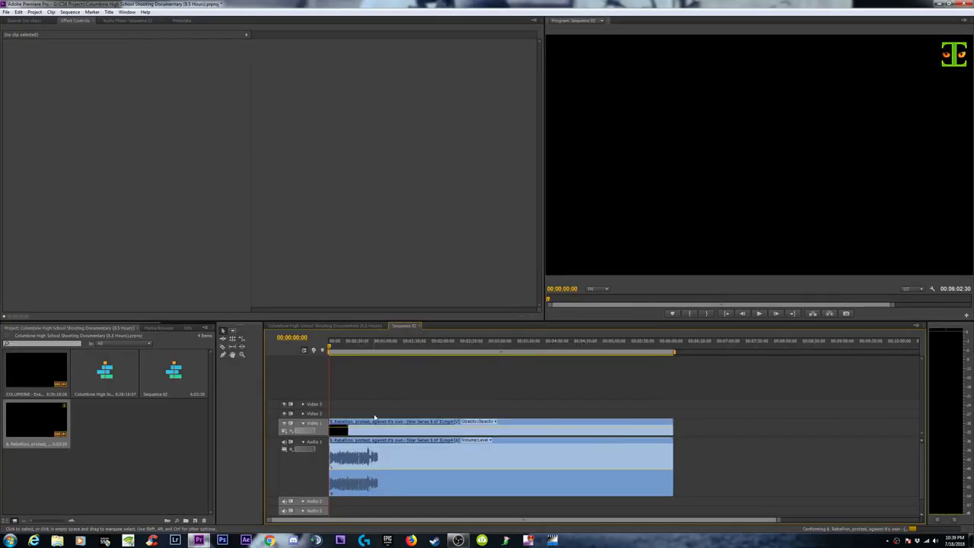
pyautogui.click(395, 455)
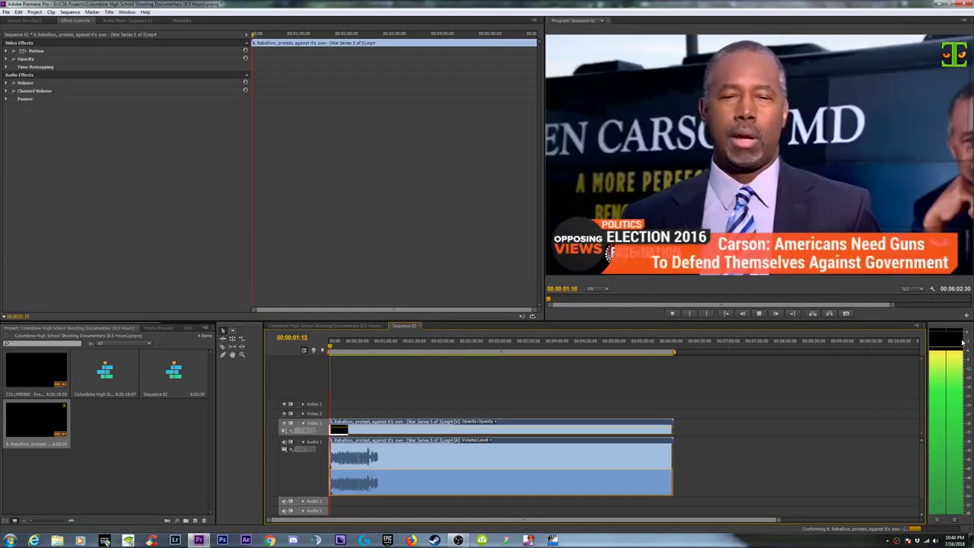
pyautogui.press('space')
# Fit and zoom the timeline, then play from the start to find the cut point with the Razor tool
pyautogui.press('\\')
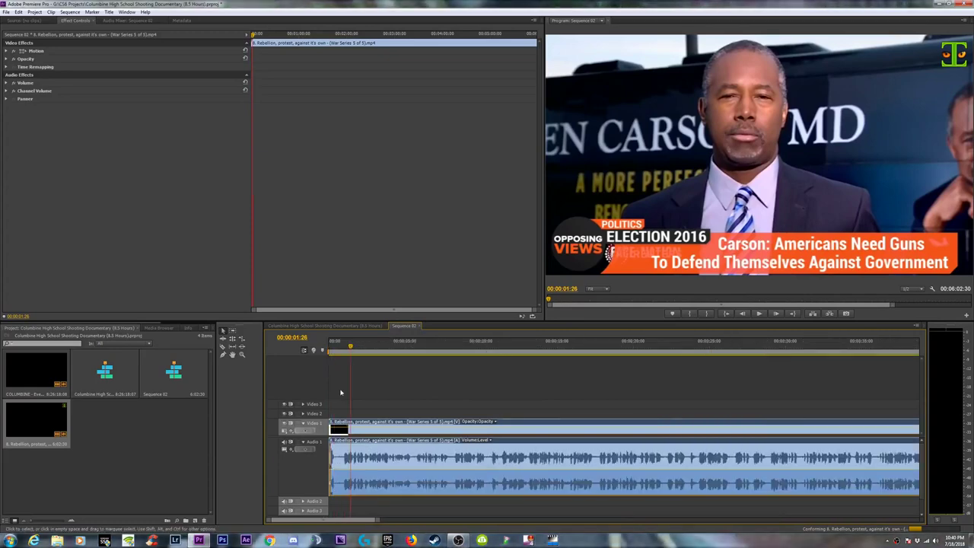
pyautogui.press('Home')
pyautogui.press('-')
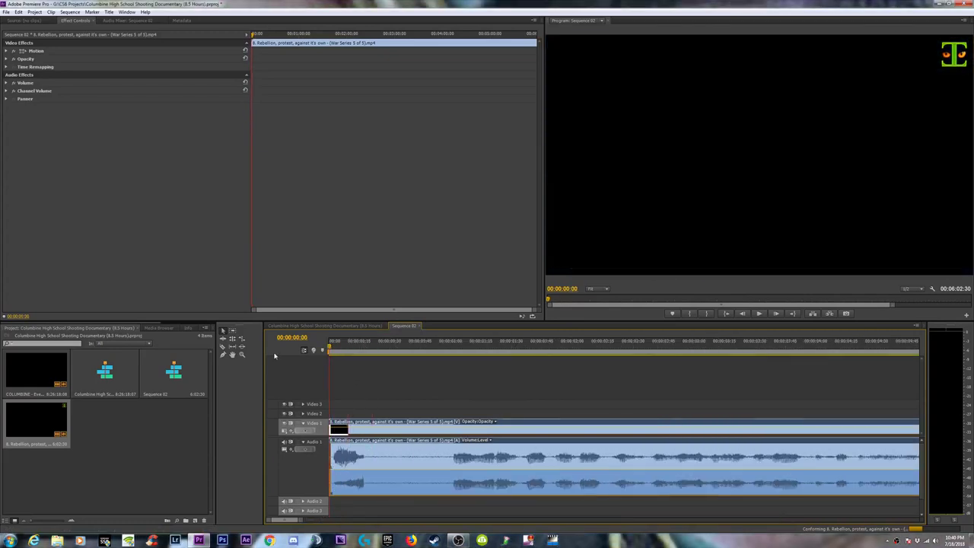
pyautogui.press('space')
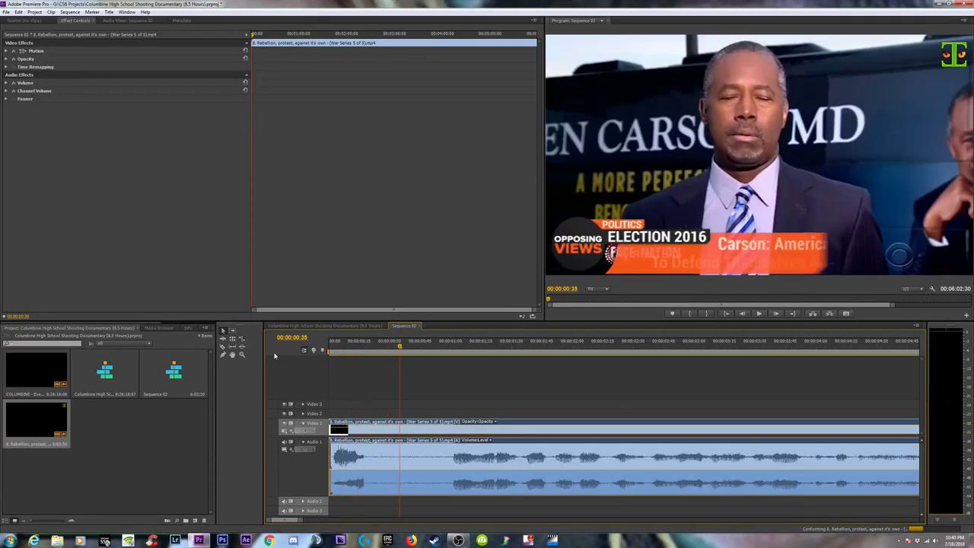
pyautogui.press('c')
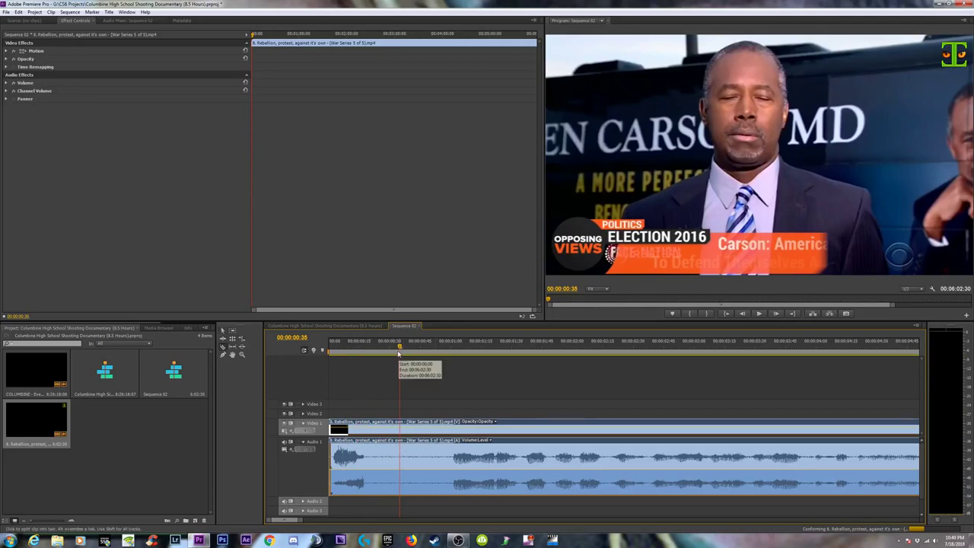
# Split the clip at 00:00:00:33 and 00:00:40:10
pyautogui.click(396, 463)
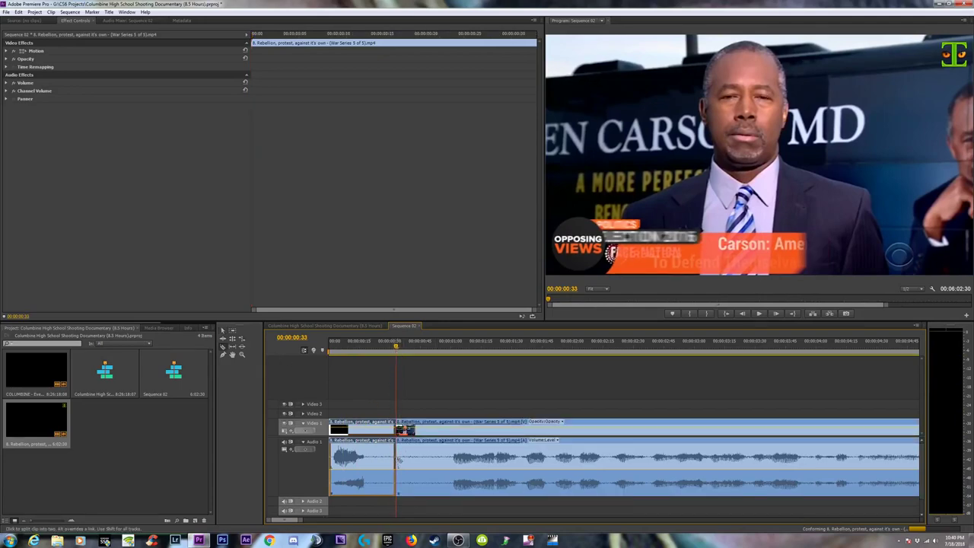
pyautogui.press('-')
pyautogui.press('-')
pyautogui.press('-')
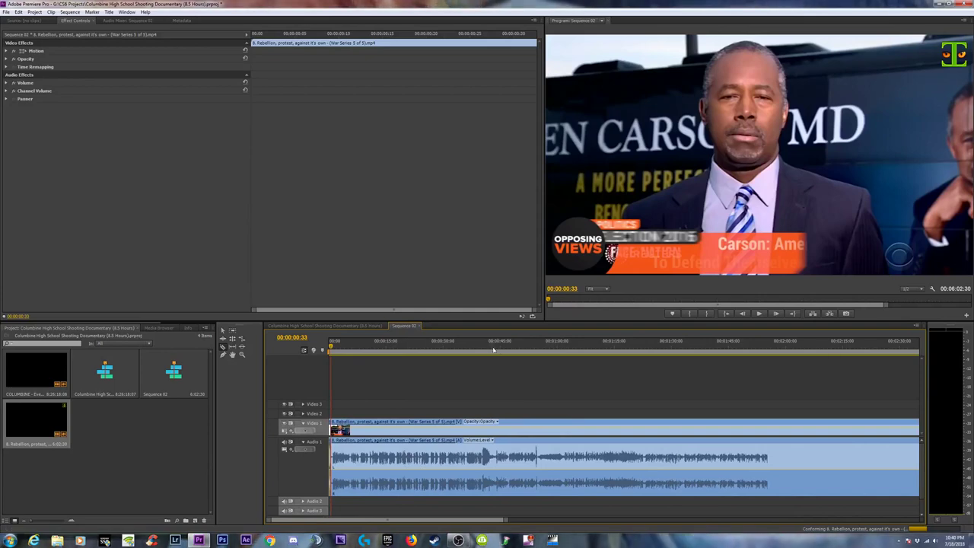
pyautogui.click(493, 350)
pyautogui.press('=')
pyautogui.press('=')
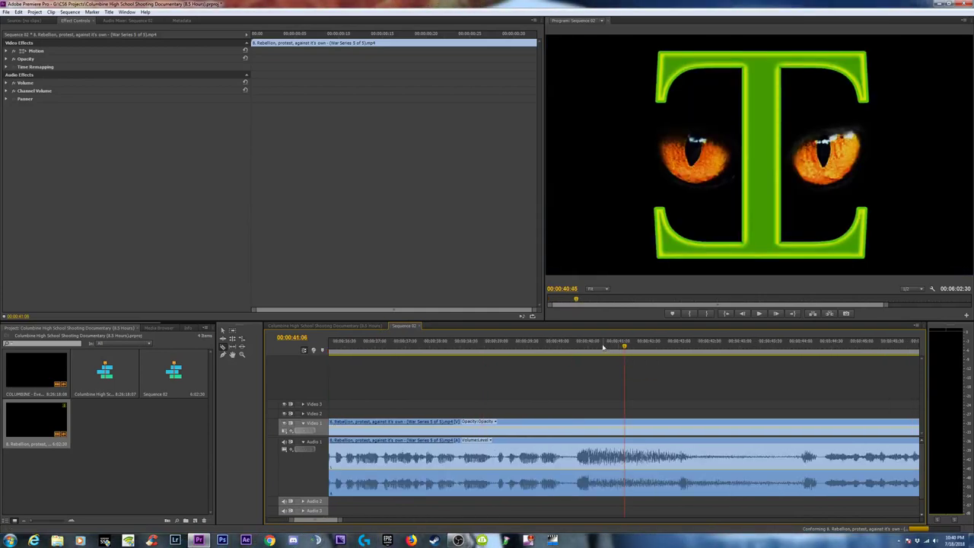
pyautogui.moveTo(598, 348); pyautogui.dragTo(567, 349)
pyautogui.click(572, 457)
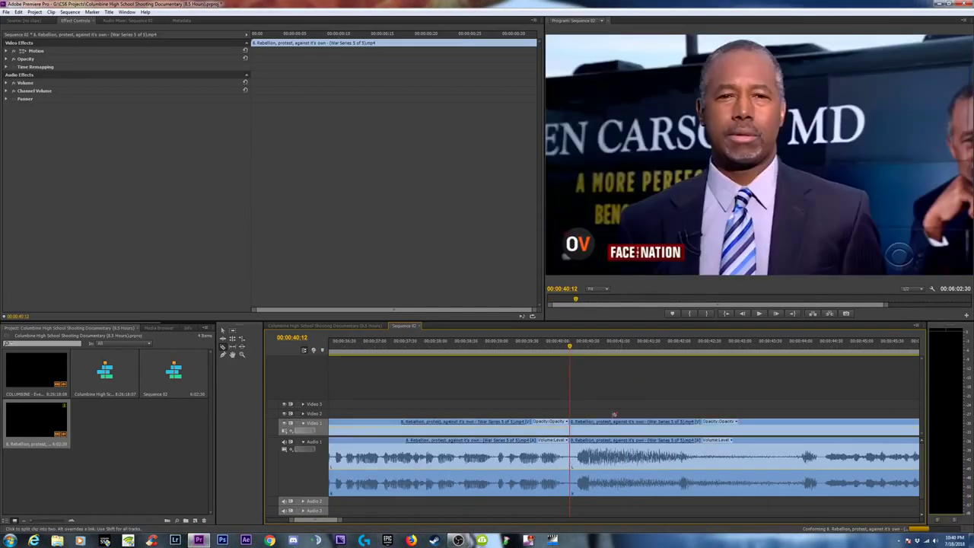
# Cut the clip again slightly later, near 0:44, then zoom out
pyautogui.moveTo(805, 347); pyautogui.dragTo(822, 347)
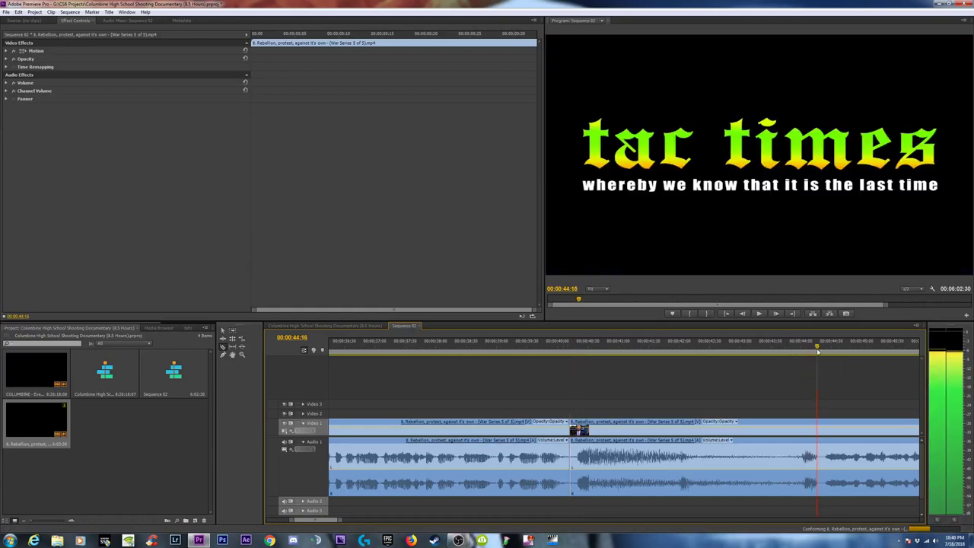
pyautogui.click(822, 457)
pyautogui.press('-')
pyautogui.press('-')
pyautogui.press('-')
pyautogui.press('-')
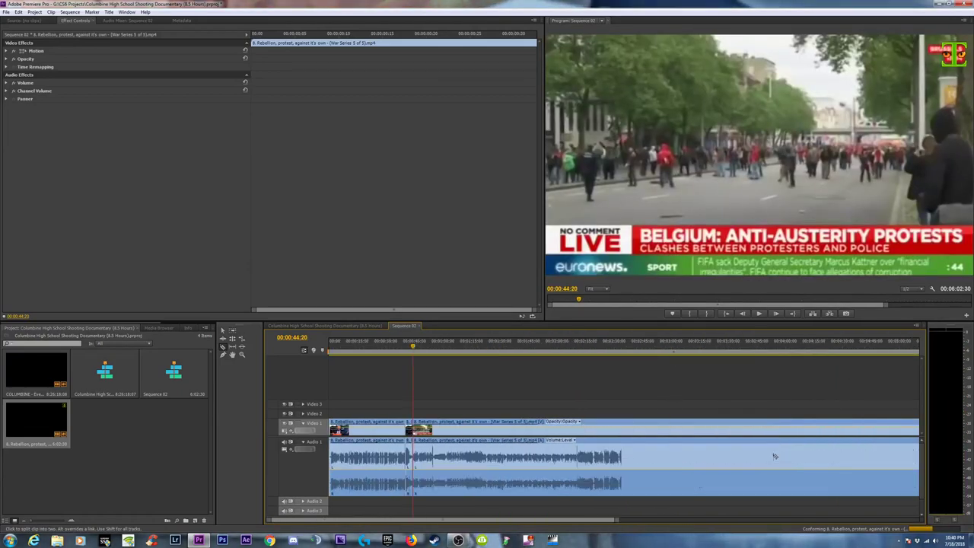
pyautogui.press('-')
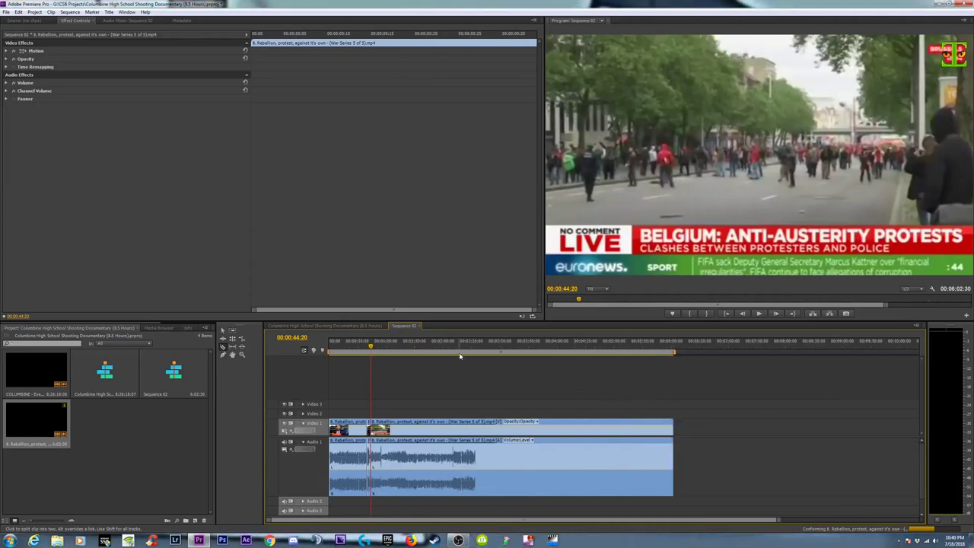
# Cut the clip at 00:02:10:12 and 00:02:10:18
pyautogui.click(459, 341)
pyautogui.press('=')
pyautogui.click(528, 341)
pyautogui.press('=')
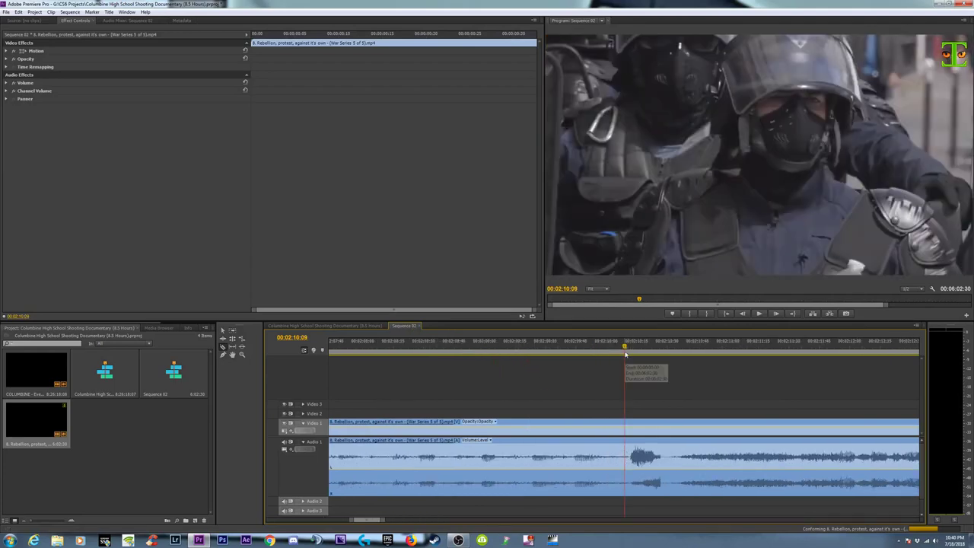
pyautogui.click(630, 342)
pyautogui.click(631, 456)
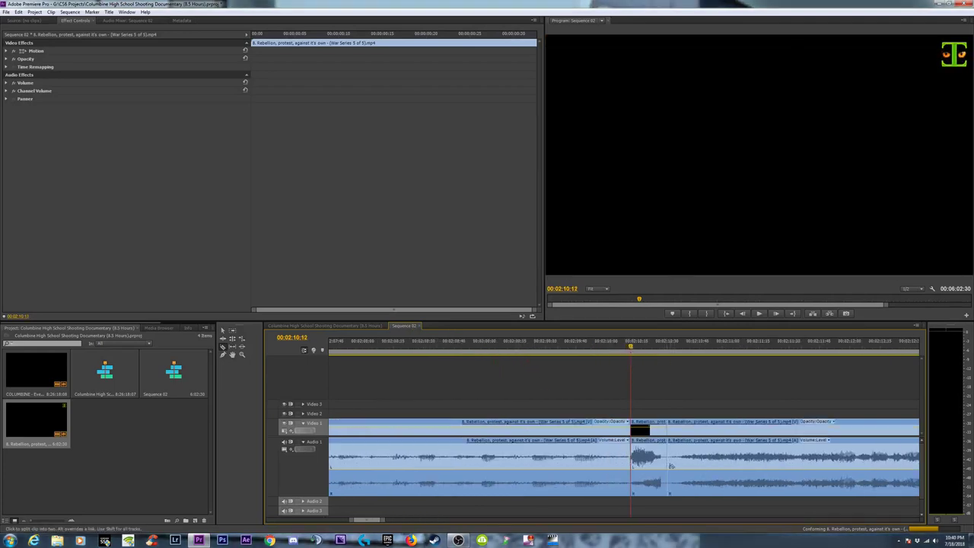
pyautogui.click(668, 460)
pyautogui.click(645, 343)
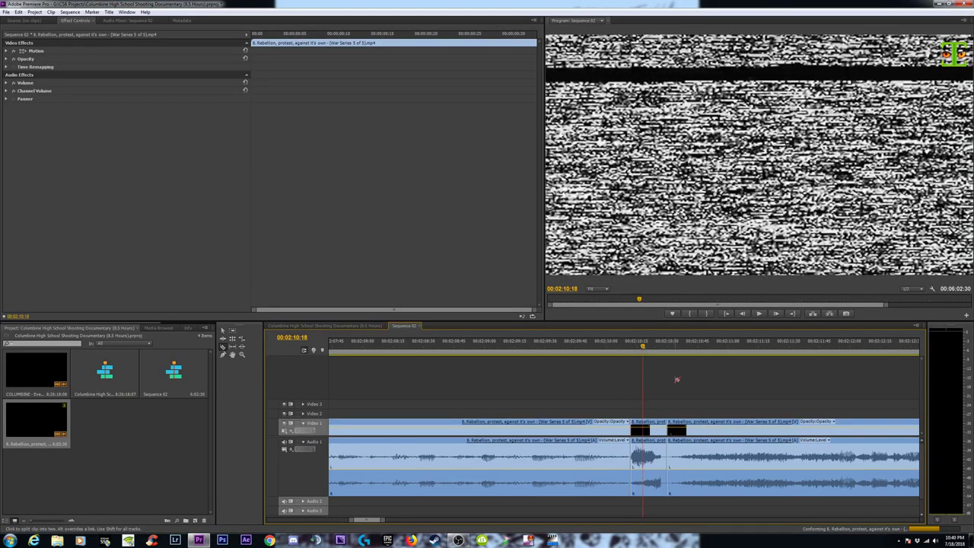
# Move the playhead past 00:02:40 to around 00:03:17, zooming in there
pyautogui.press('-')
pyautogui.press('-')
pyautogui.press('-')
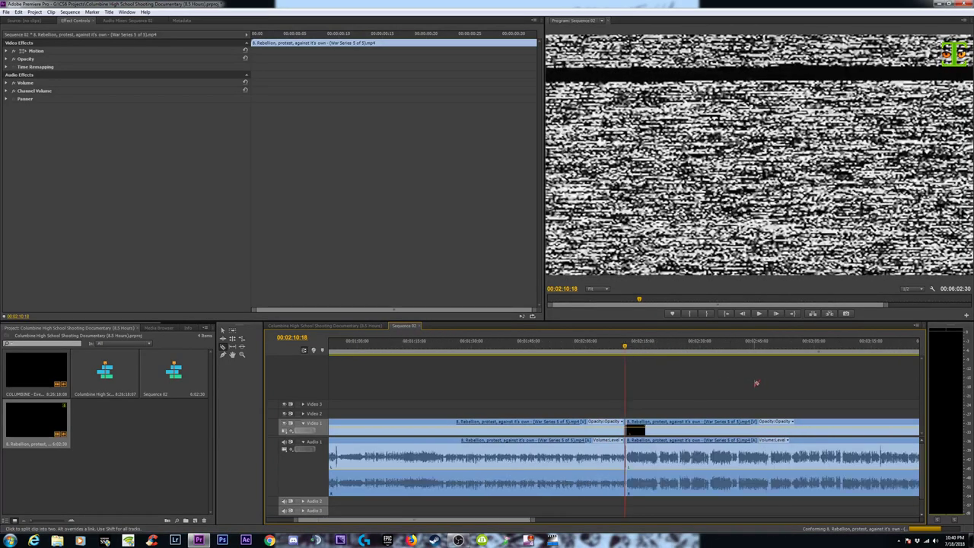
pyautogui.press('=')
pyautogui.press('=')
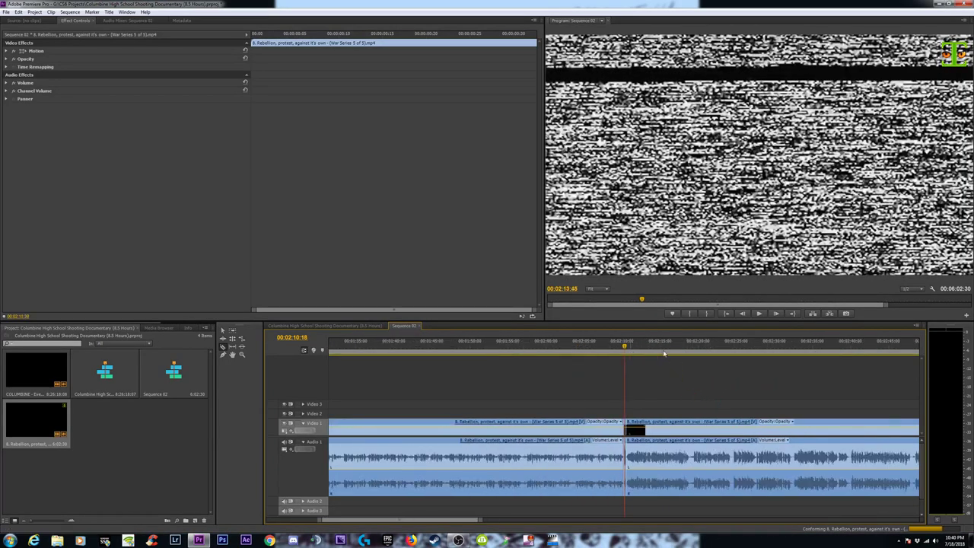
pyautogui.click(636, 343)
pyautogui.press('-')
pyautogui.click(705, 343)
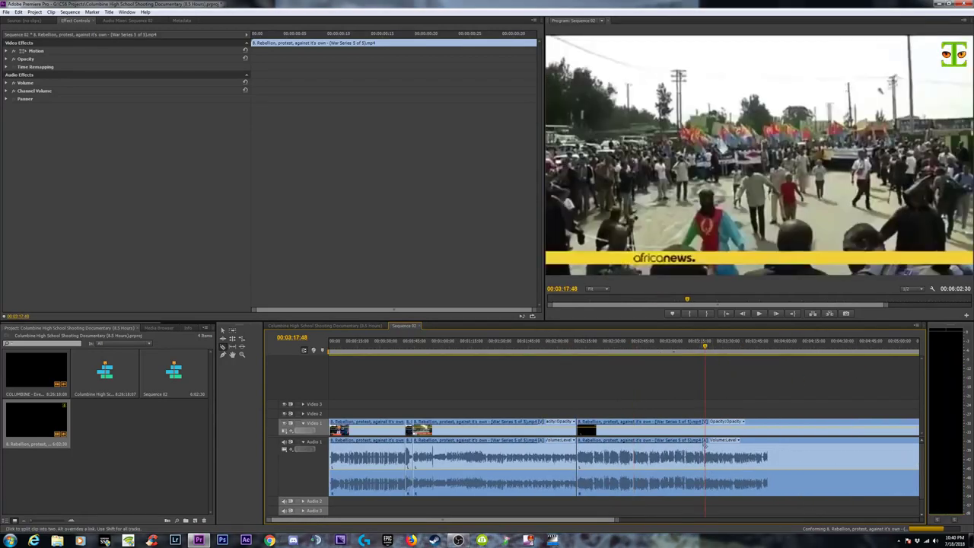
pyautogui.press('=')
pyautogui.press('=')
pyautogui.press('=')
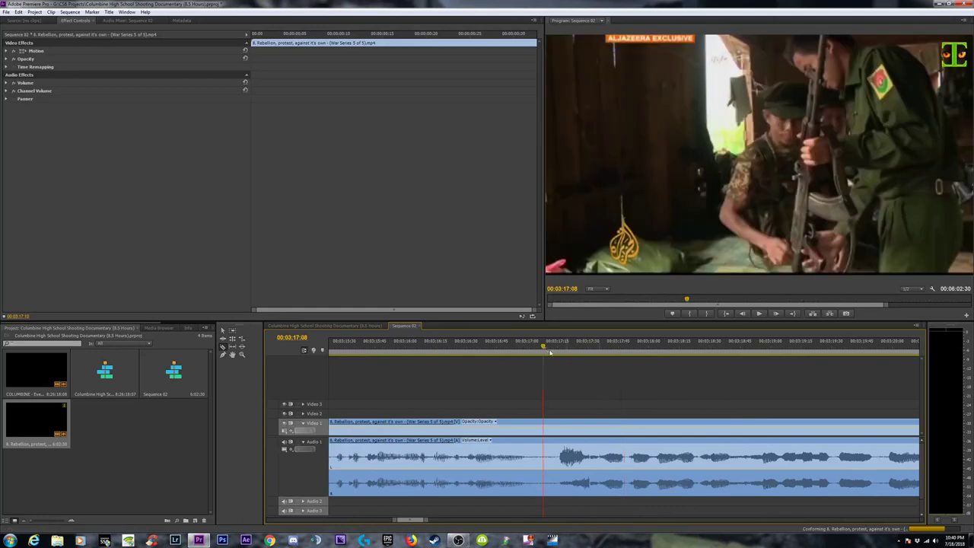
# Cut the clip at 00:03:17:15 and again shortly after, then zoom out
pyautogui.click(558, 343)
pyautogui.click(558, 453)
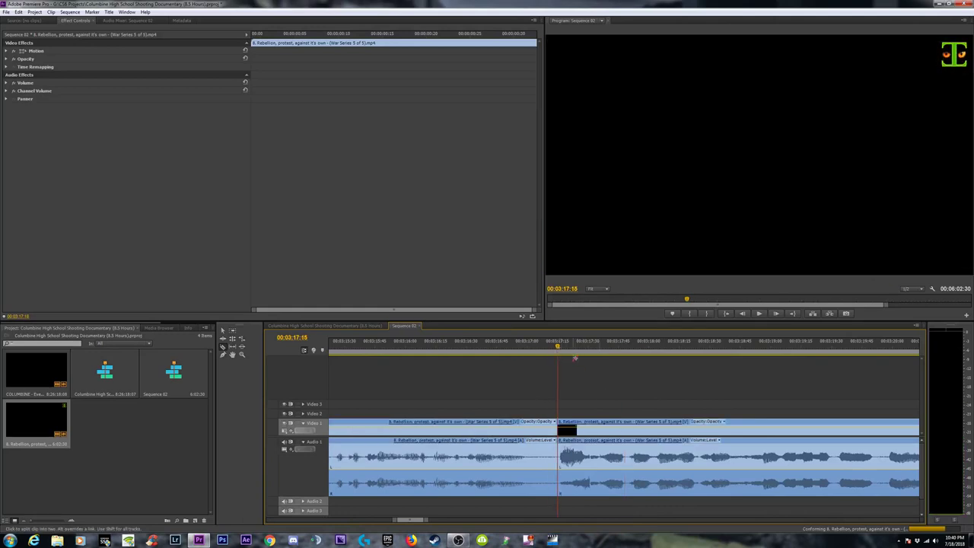
pyautogui.press('space')
pyautogui.click(598, 454)
pyautogui.scroll(-5, 761, 459)
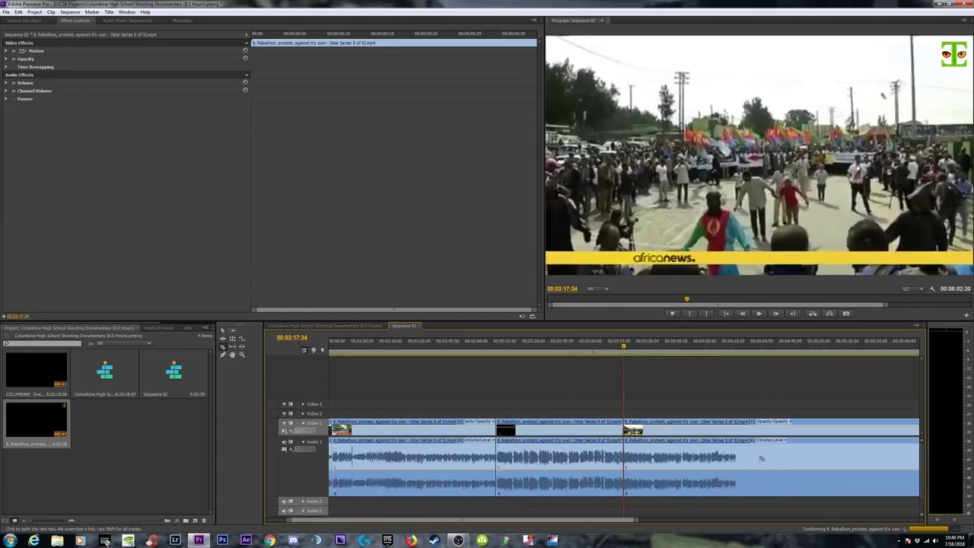
pyautogui.press('-')
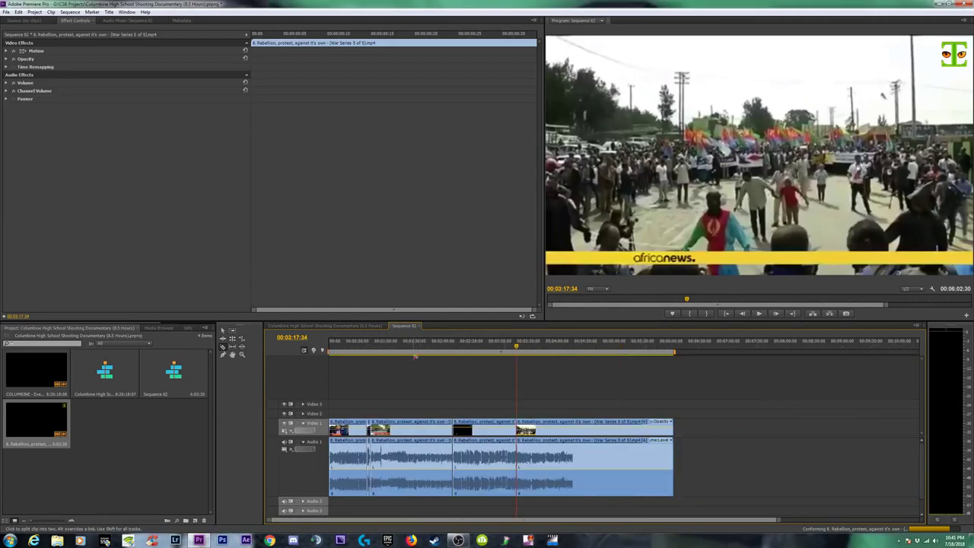
# Cut the clip near 00:00:54 and check the new cut
pyautogui.click(379, 350)
pyautogui.scroll(5, 415, 359)
pyautogui.scroll(4, 456, 457)
pyautogui.click(649, 350)
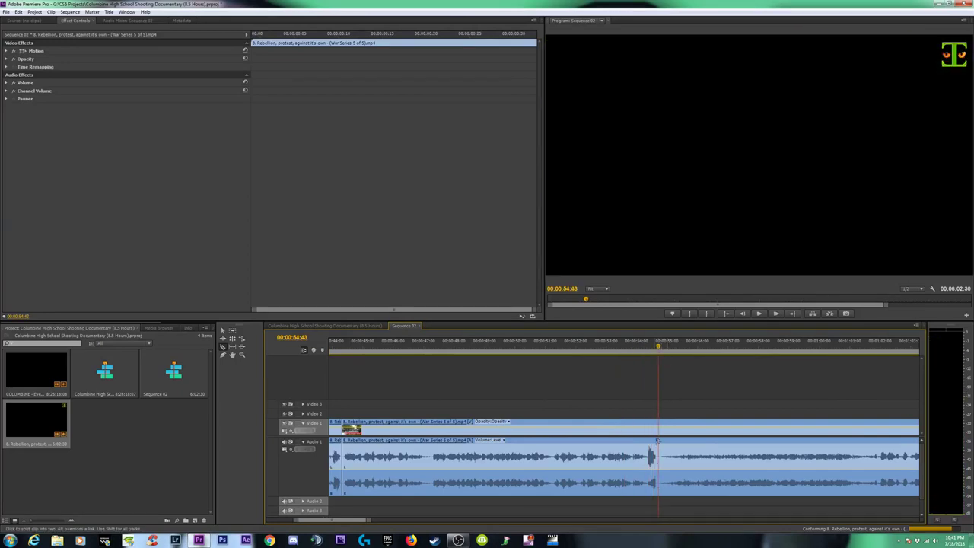
pyautogui.click(659, 456)
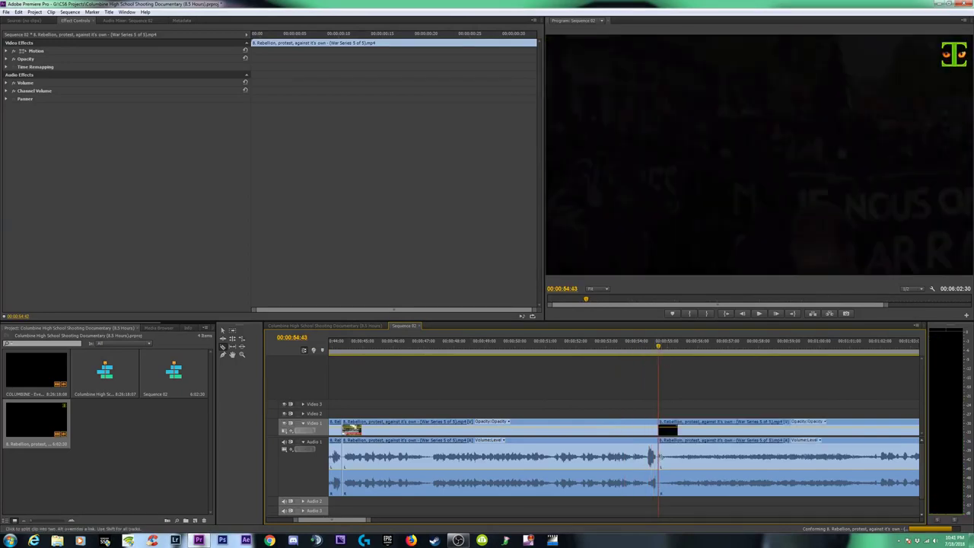
pyautogui.click(652, 350)
pyautogui.scroll(-3, 640, 404)
pyautogui.scroll(-3, 640, 404)
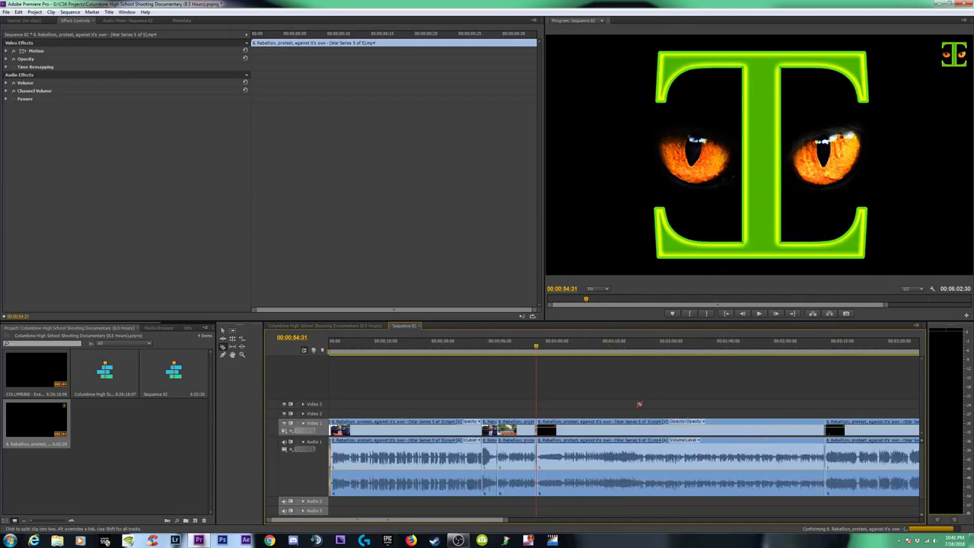
pyautogui.scroll(-3, 749, 469)
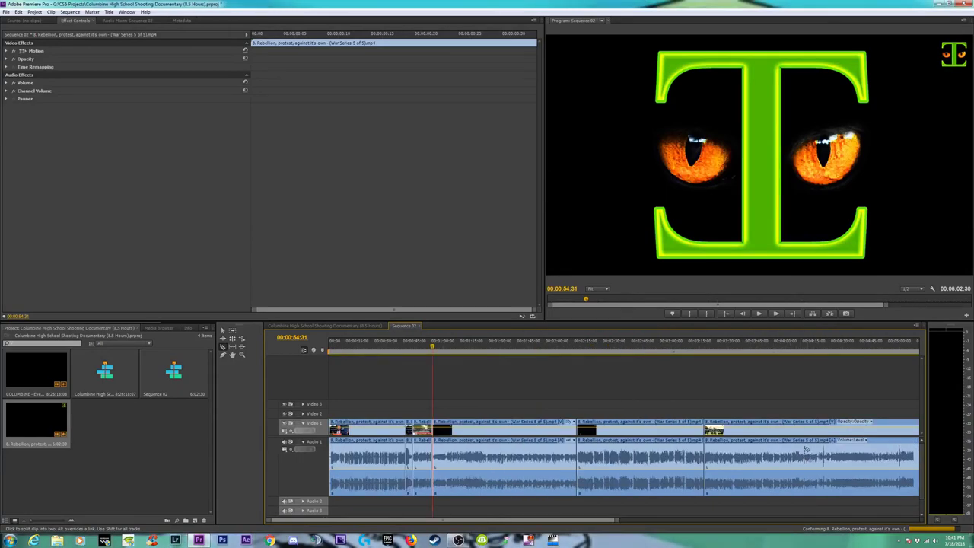
# Cut the protest clip at 00:04:20:05
pyautogui.click(826, 350)
pyautogui.scroll(3, 825, 381)
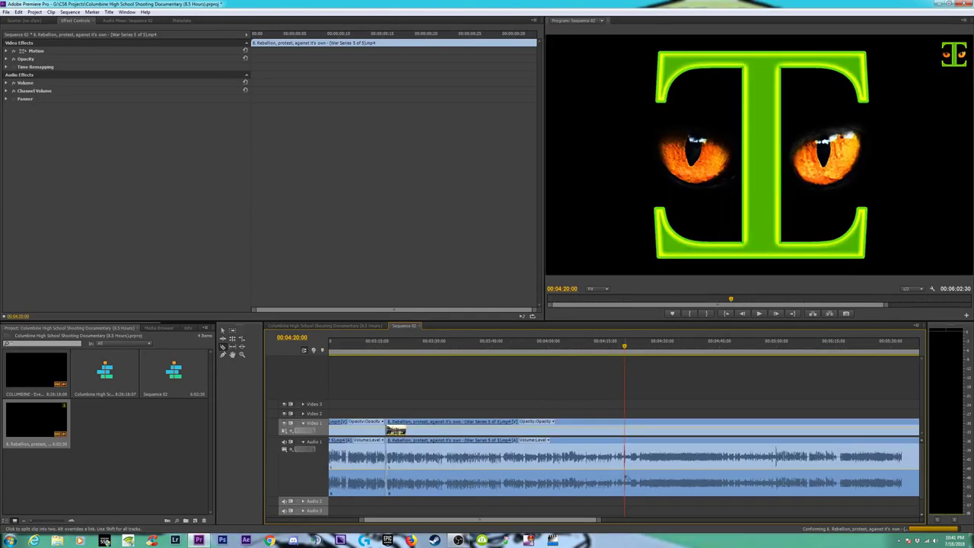
pyautogui.scroll(3, 629, 473)
pyautogui.scroll(2, 632, 464)
pyautogui.moveTo(626, 349); pyautogui.dragTo(637, 349)
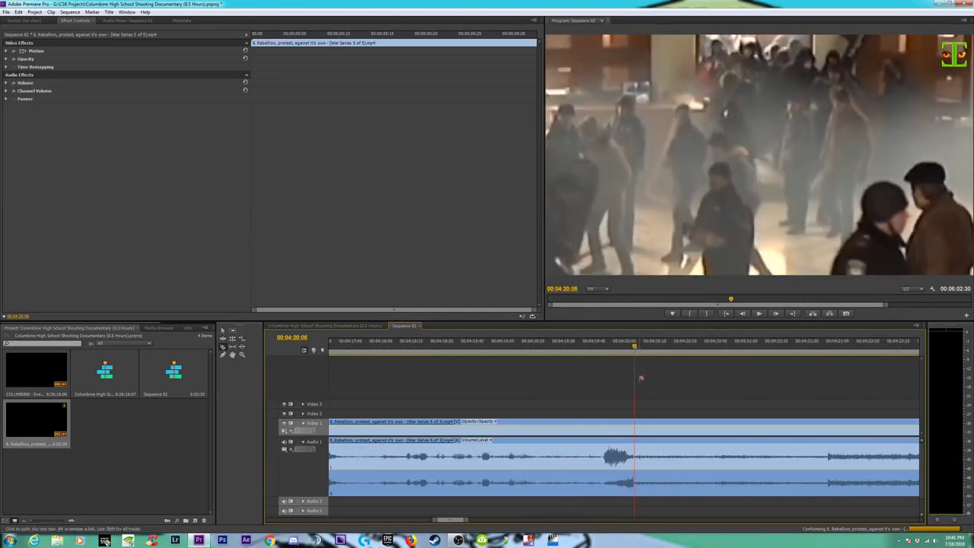
pyautogui.click(638, 456)
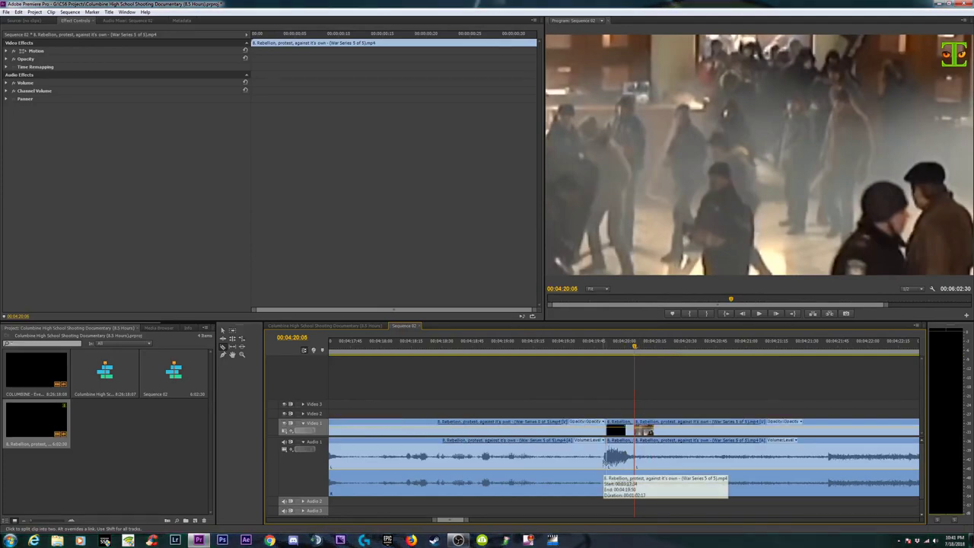
pyautogui.press('-')
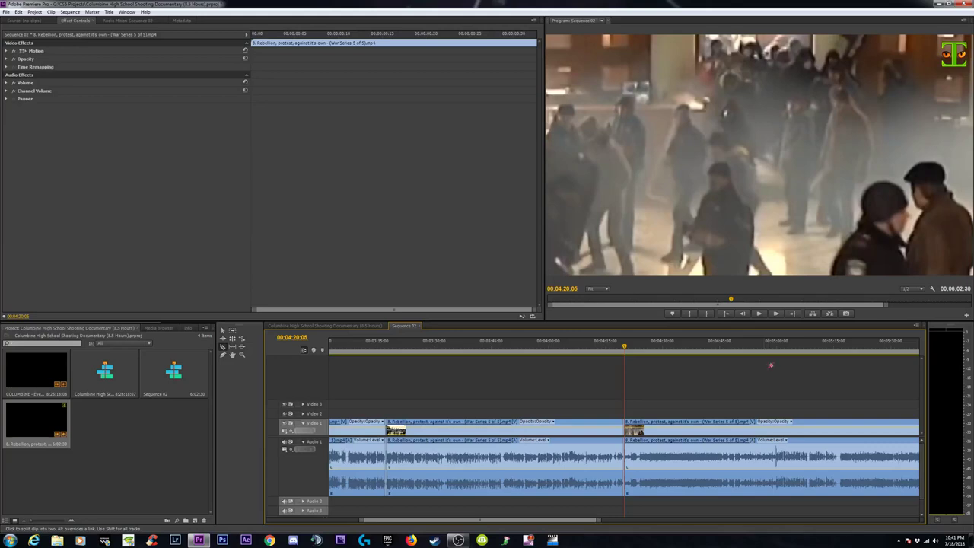
# Cut the clip near 00:05:00 and set the playhead to 00:05:00:00
pyautogui.click(772, 347)
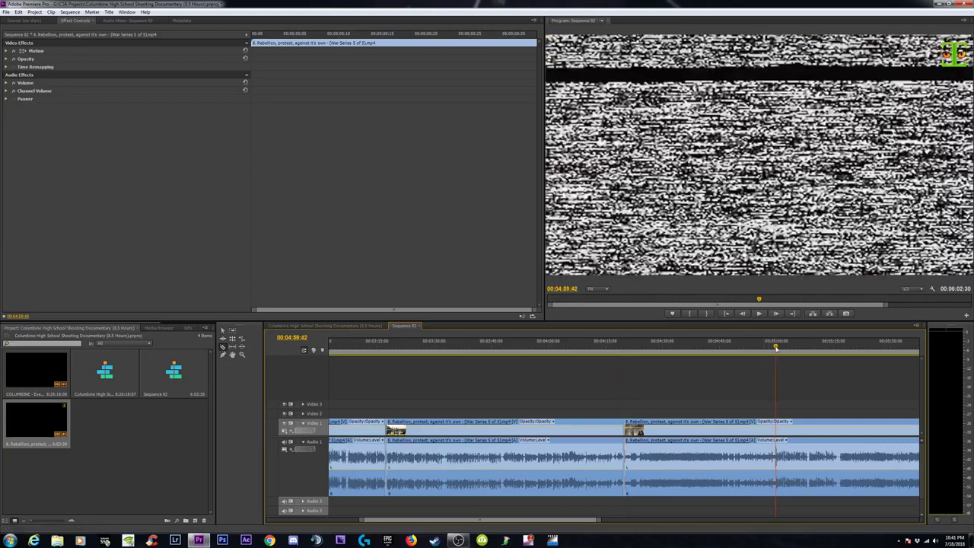
pyautogui.press('=')
pyautogui.press('=')
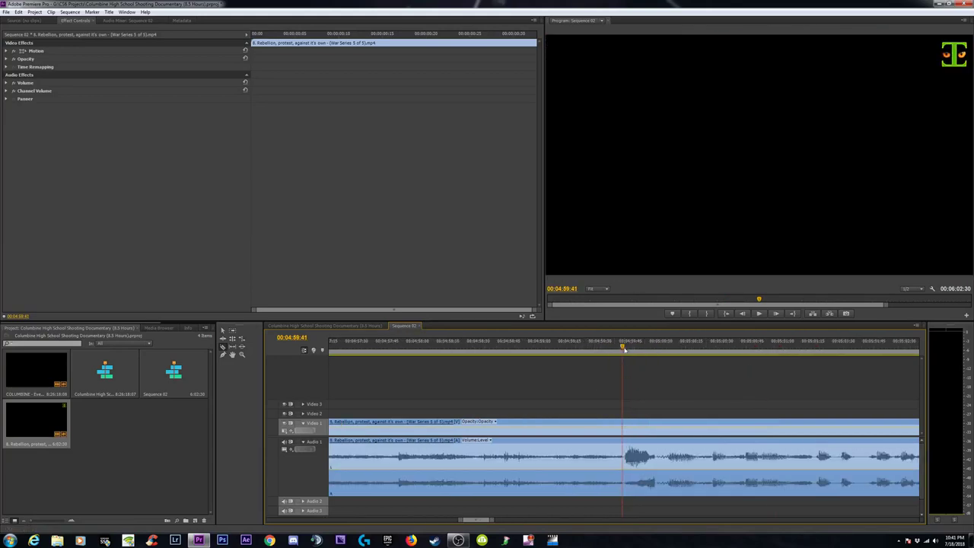
pyautogui.click(626, 455)
pyautogui.click(660, 348)
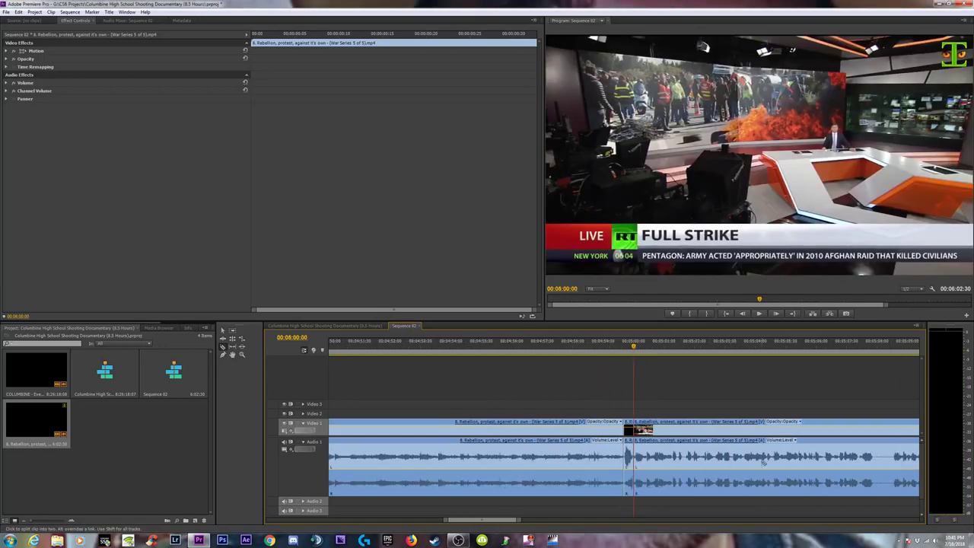
# Cut the clip at 00:05:38:24, then zoom out
pyautogui.press('-')
pyautogui.press('-')
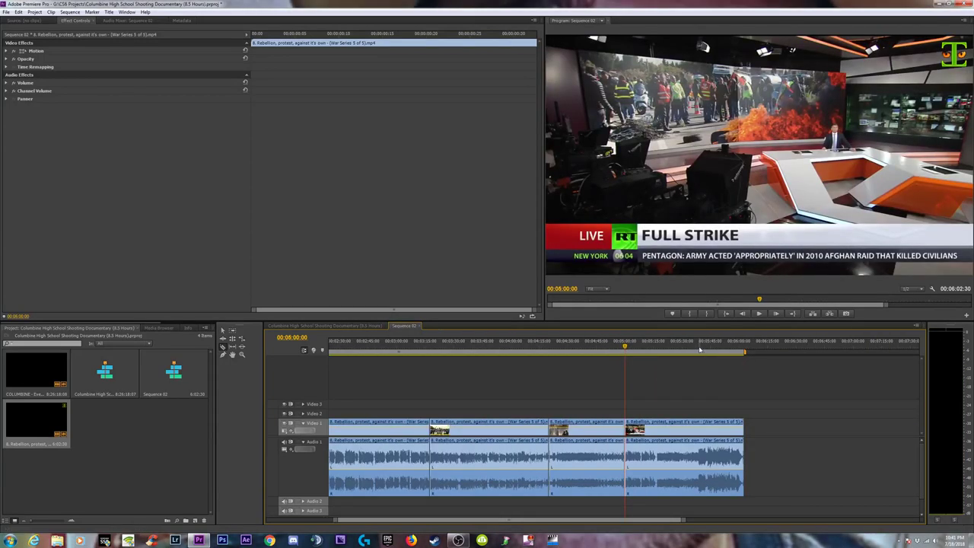
pyautogui.click(699, 348)
pyautogui.press('=')
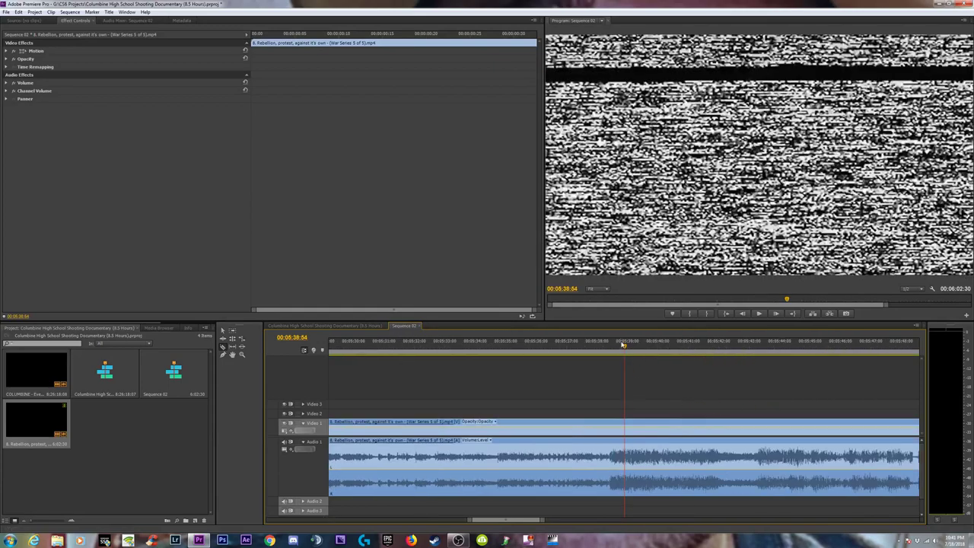
pyautogui.press('space')
pyautogui.press('space')
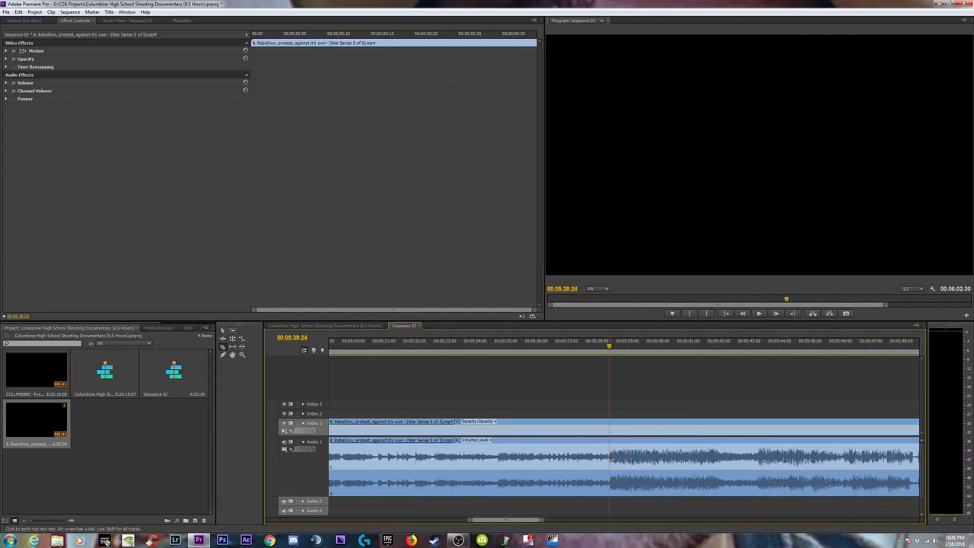
pyautogui.click(612, 431)
pyautogui.press('-')
pyautogui.press('-')
# Switch back to the Selection tool and select the clip at about 00:01:44
pyautogui.press('-')
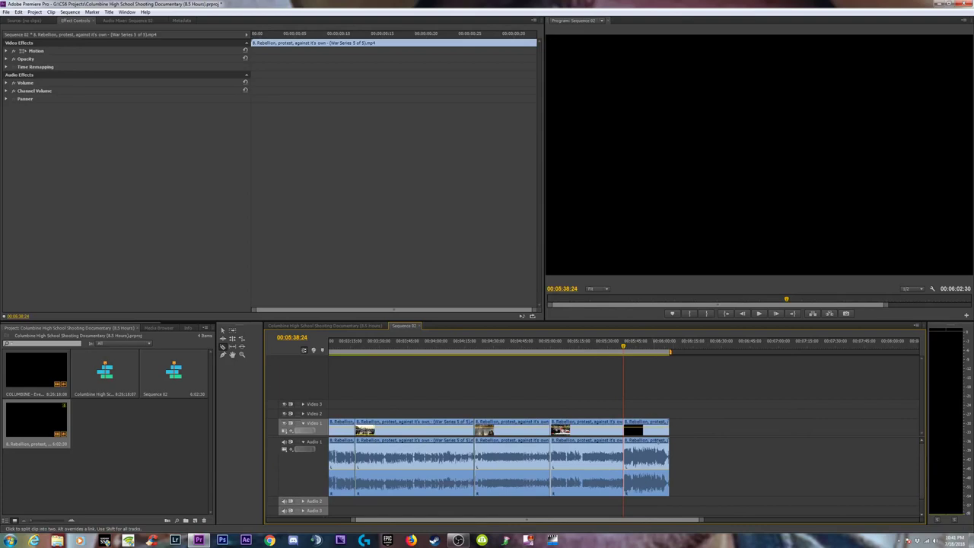
pyautogui.press('-')
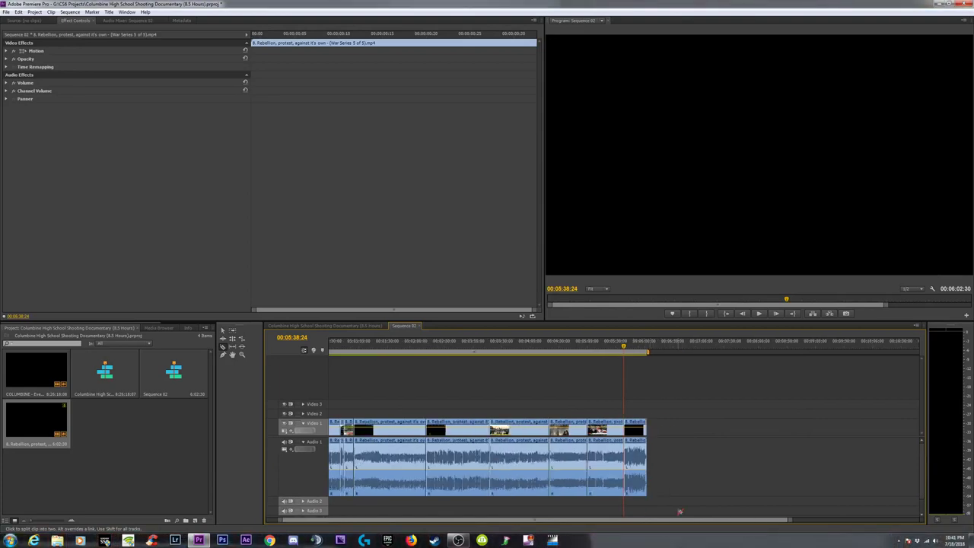
pyautogui.press('v')
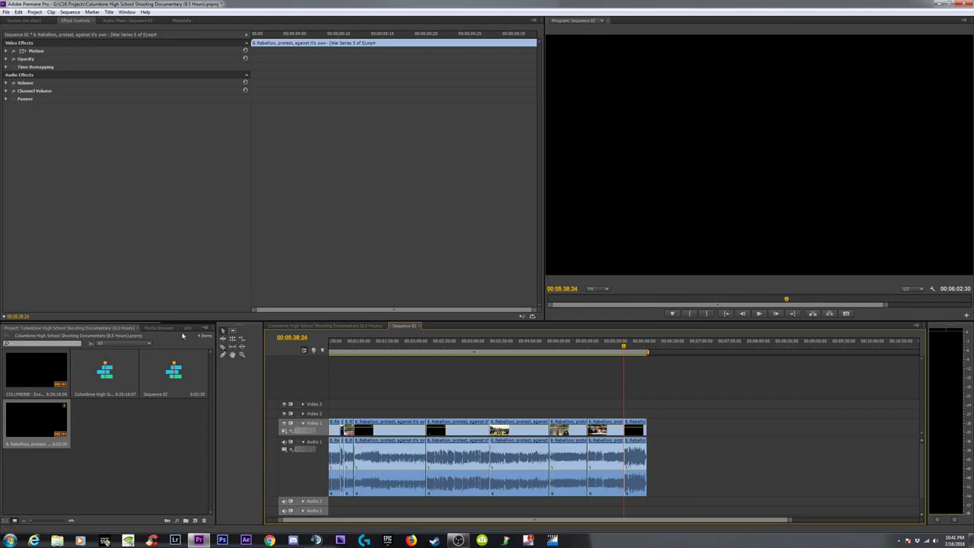
pyautogui.click(472, 456)
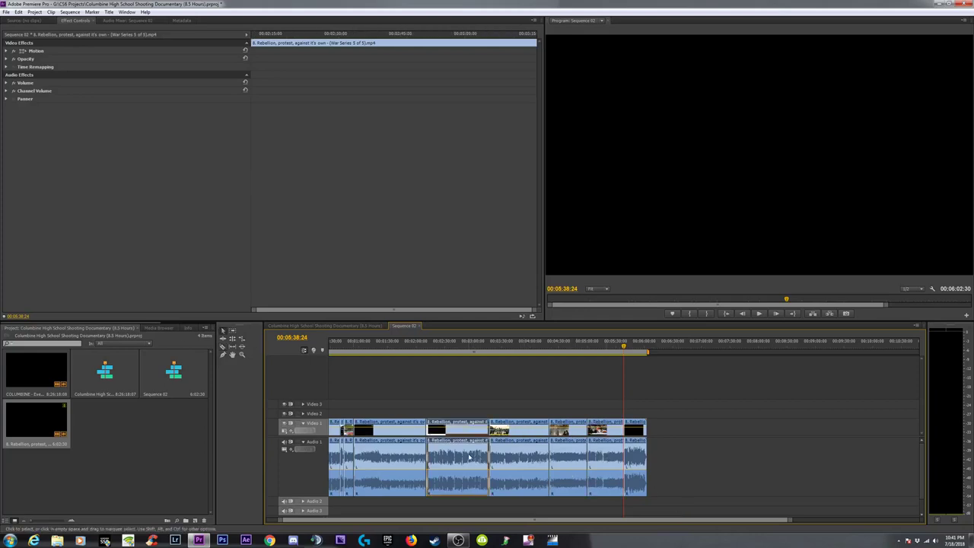
pyautogui.click(401, 350)
pyautogui.click(401, 453)
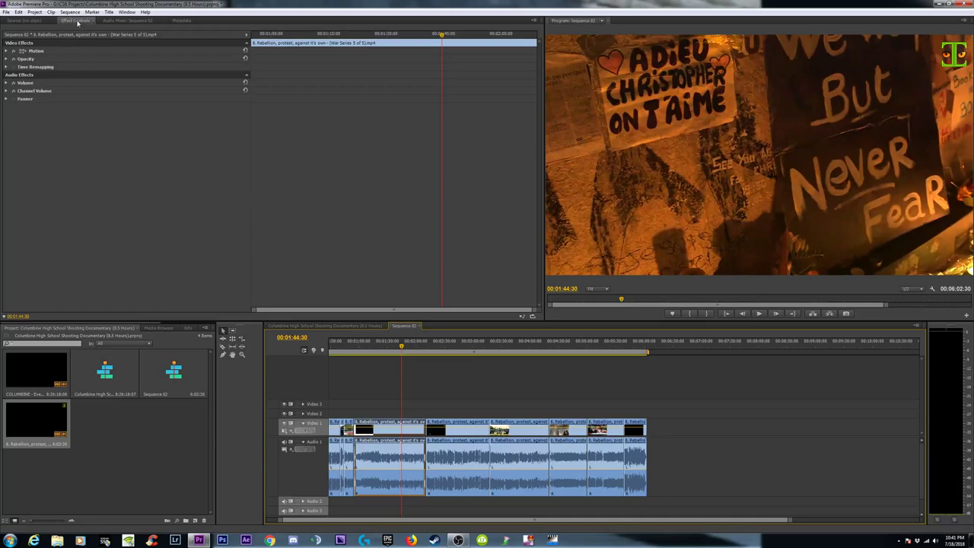
# Apply MultibandCompressor with the Upward comp +6 preset and play it back
pyautogui.click(7, 50)
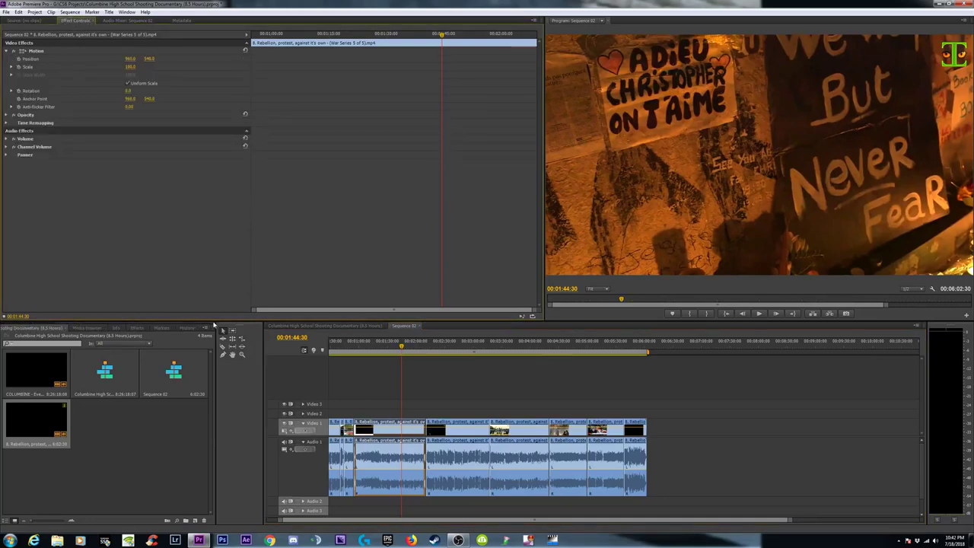
pyautogui.click(137, 328)
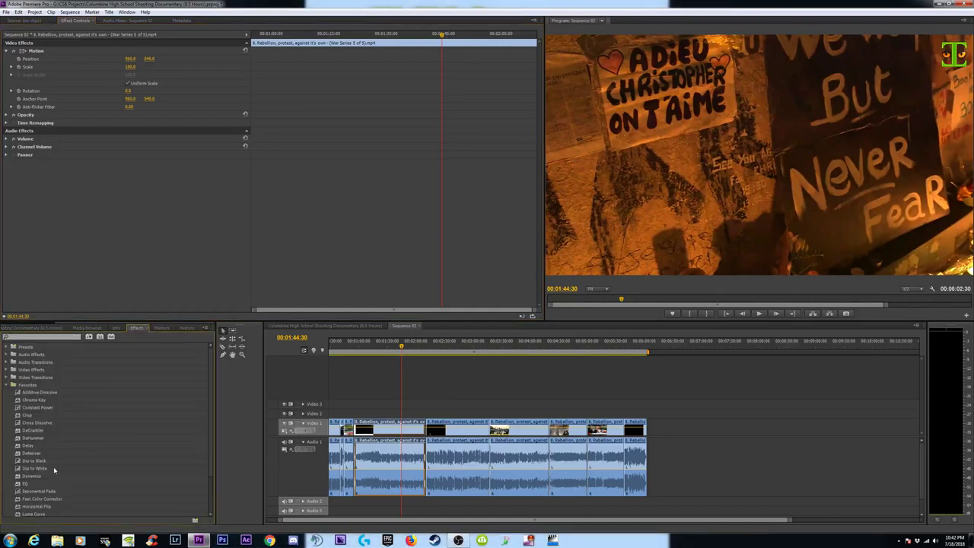
pyautogui.click(35, 448)
pyautogui.scroll(-1, 35, 456)
pyautogui.scroll(-2, 31, 479)
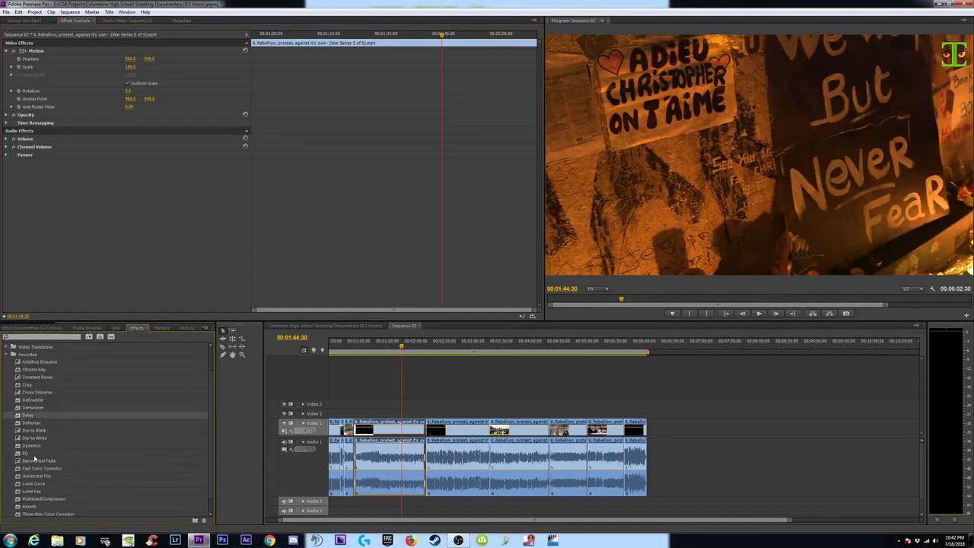
pyautogui.scroll(-2, 41, 460)
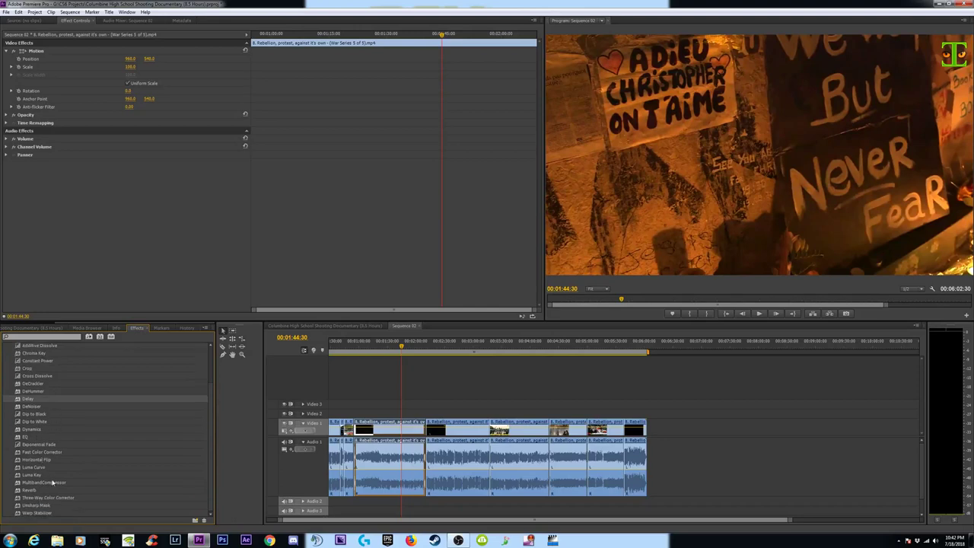
pyautogui.moveTo(42, 483); pyautogui.dragTo(267, 137)
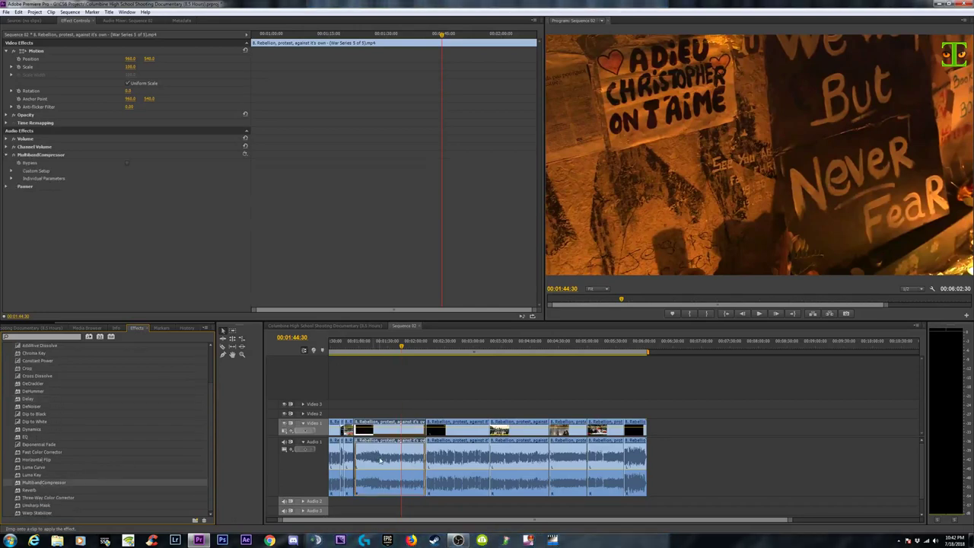
pyautogui.click(245, 154)
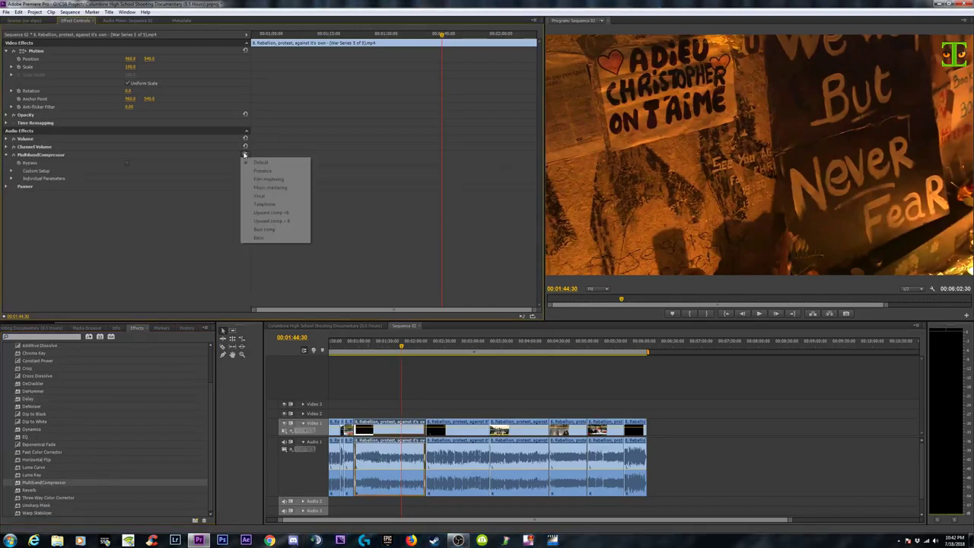
pyautogui.click(268, 213)
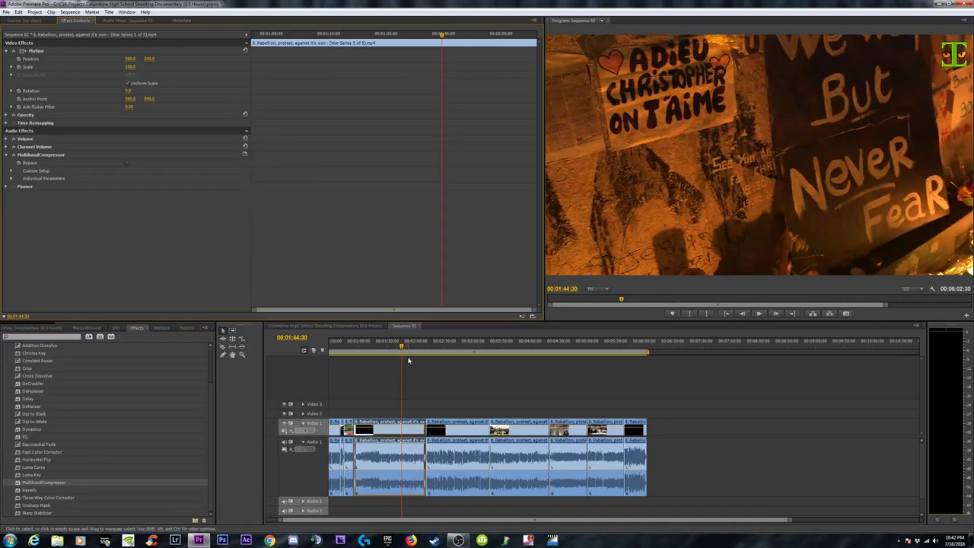
pyautogui.press('space')
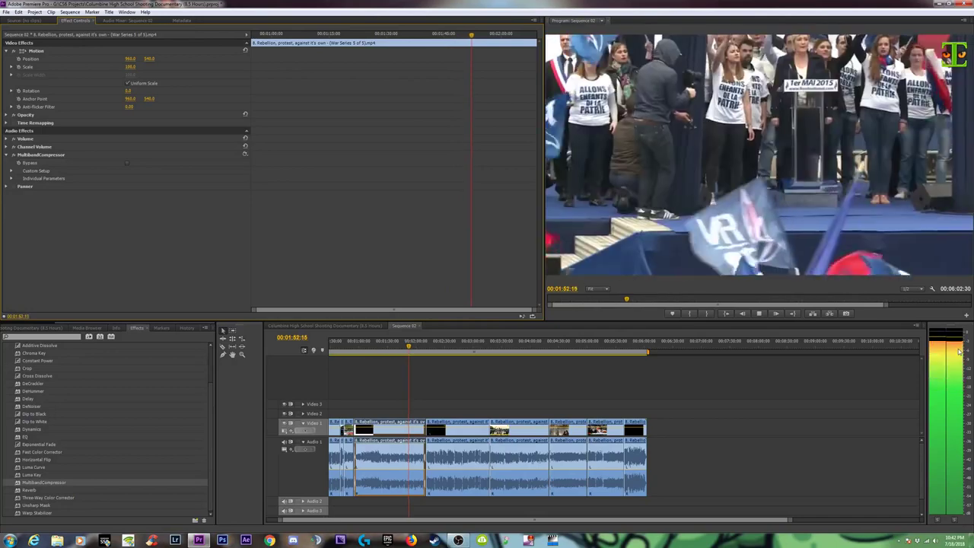
pyautogui.press('space')
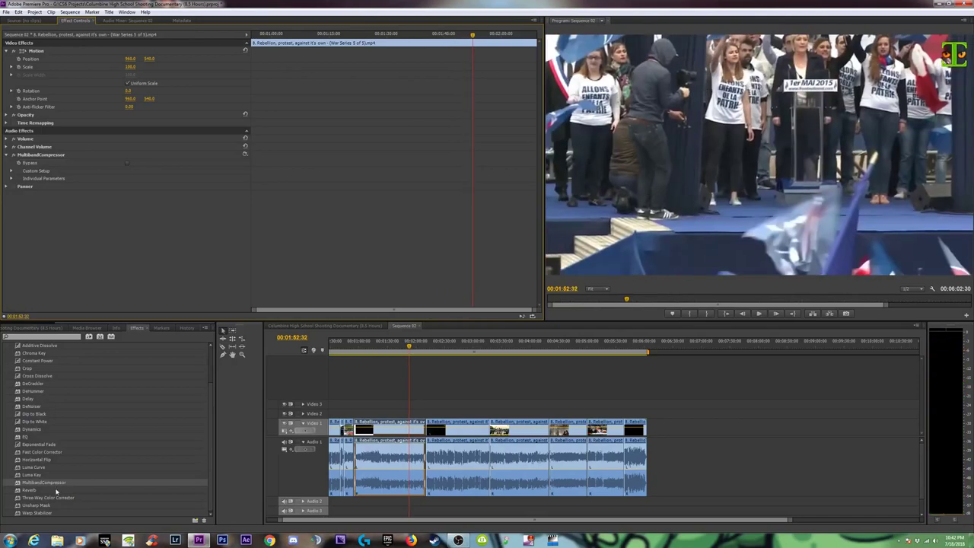
# Apply the Dynamics audio effect to the clip and expand its Custom Setup
pyautogui.click(34, 429)
pyautogui.moveTo(423, 440); pyautogui.dragTo(388, 465)
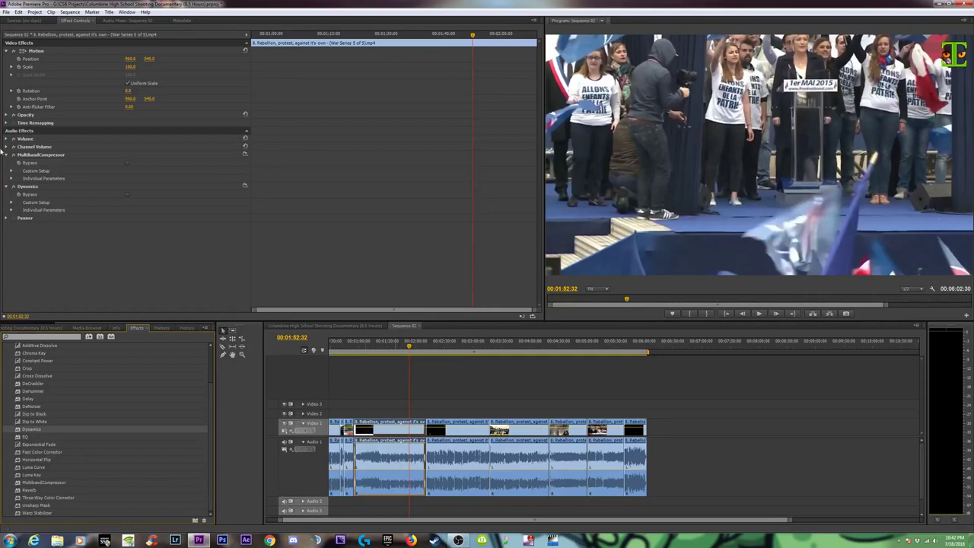
pyautogui.click(13, 201)
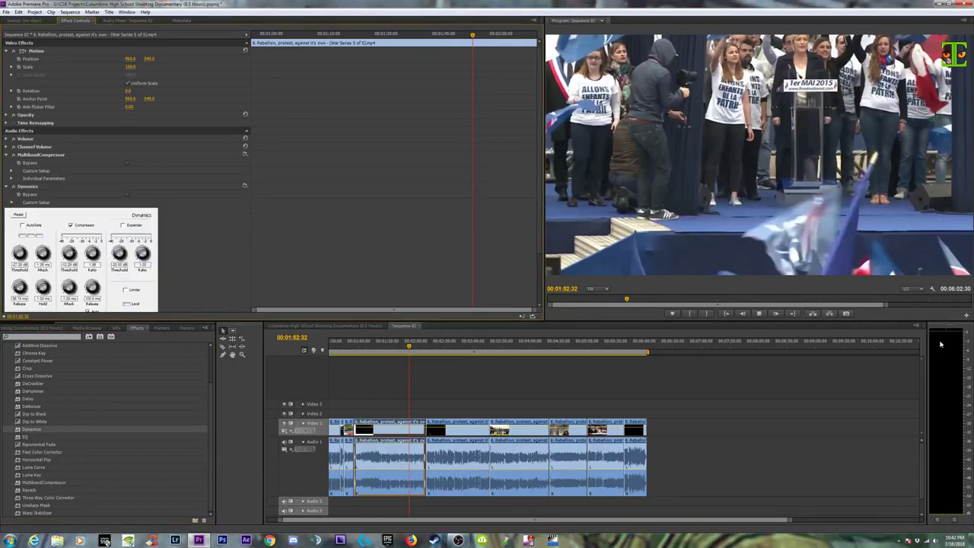
# Play and stop the sequence several times to hear the Dynamics effect
pyautogui.press('space')
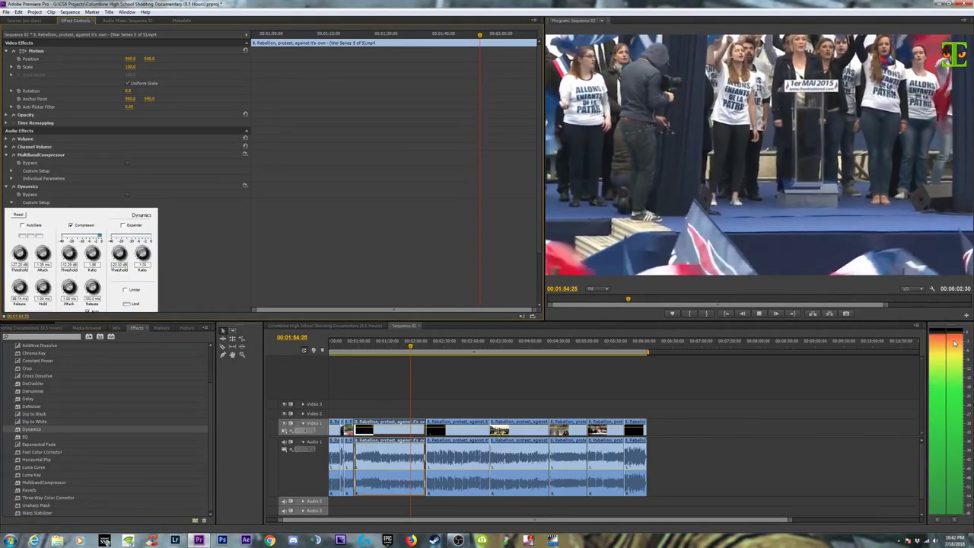
pyautogui.press('space')
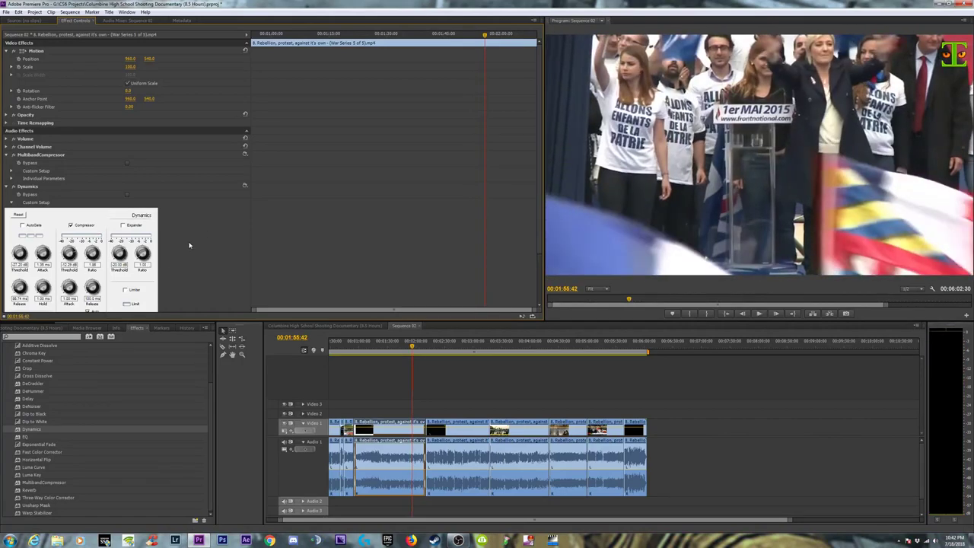
pyautogui.scroll(-1, 189, 245)
pyautogui.scroll(-2, 152, 259)
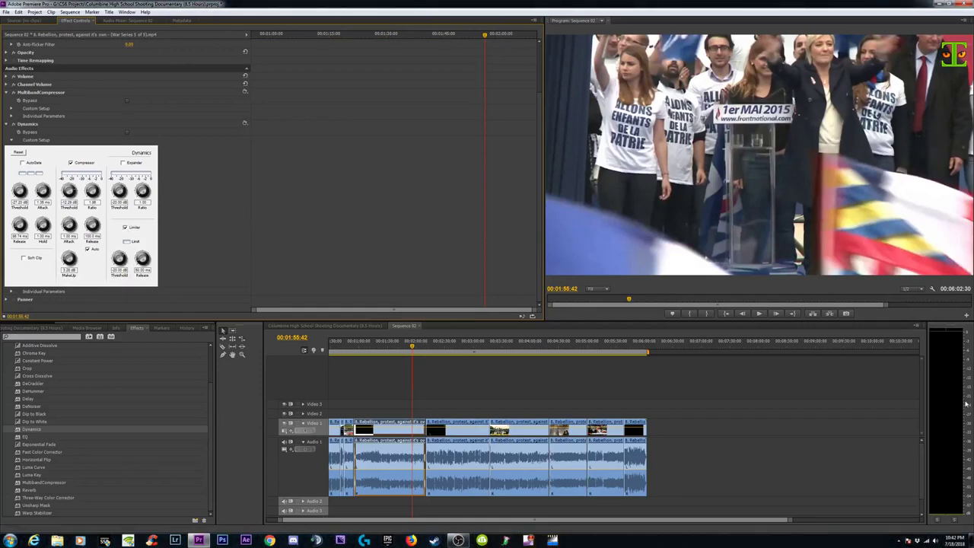
pyautogui.press('space')
pyautogui.press('space')
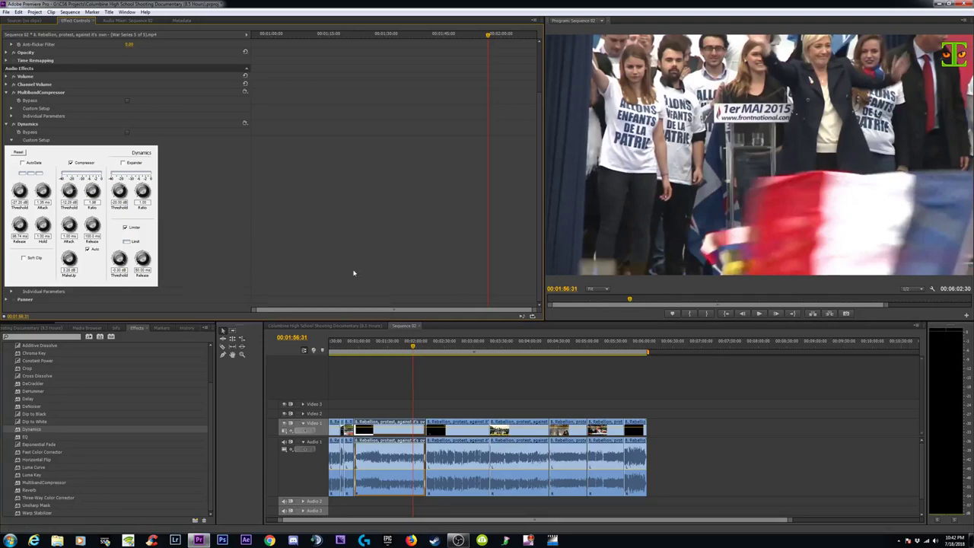
pyautogui.press('space')
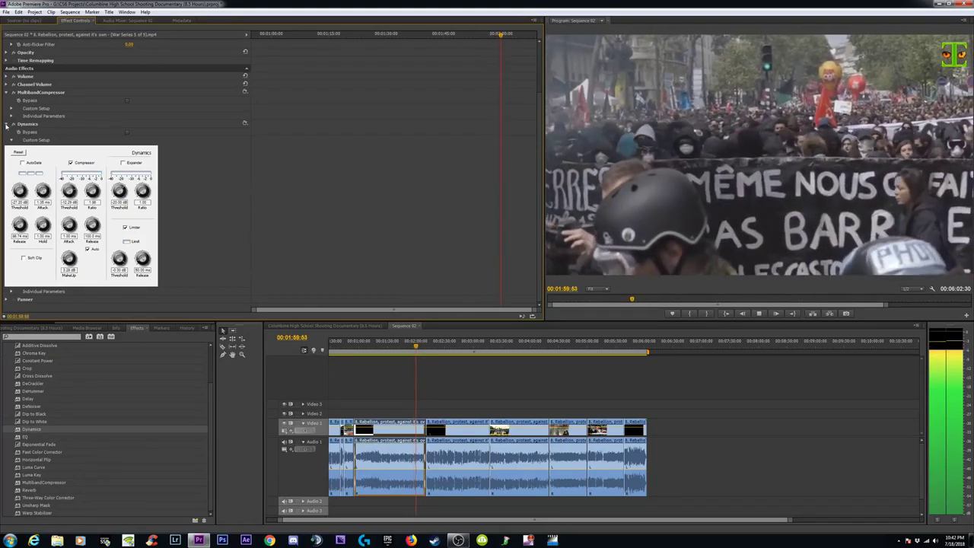
pyautogui.click(336, 428)
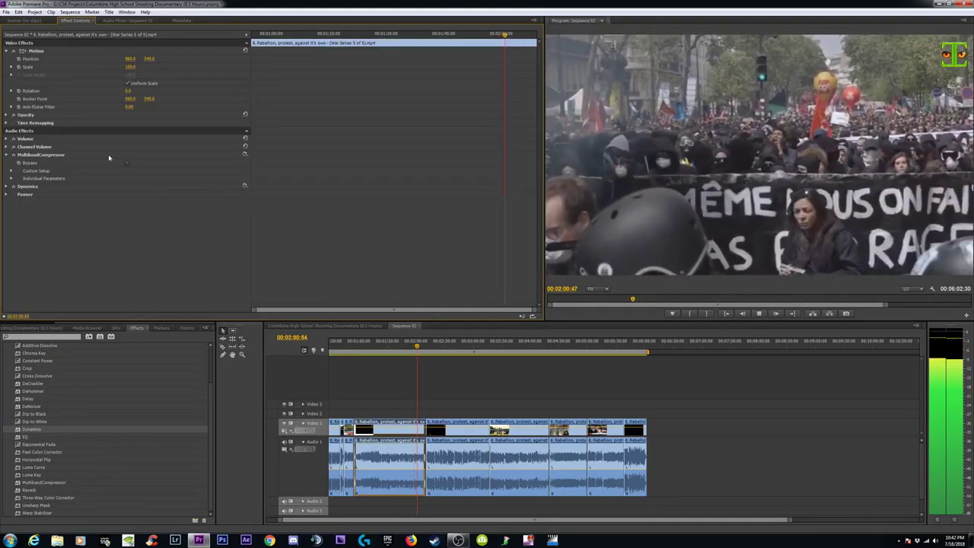
# Select the audio clip carrying the effects near 00:01:06 and copy it
pyautogui.click(432, 394)
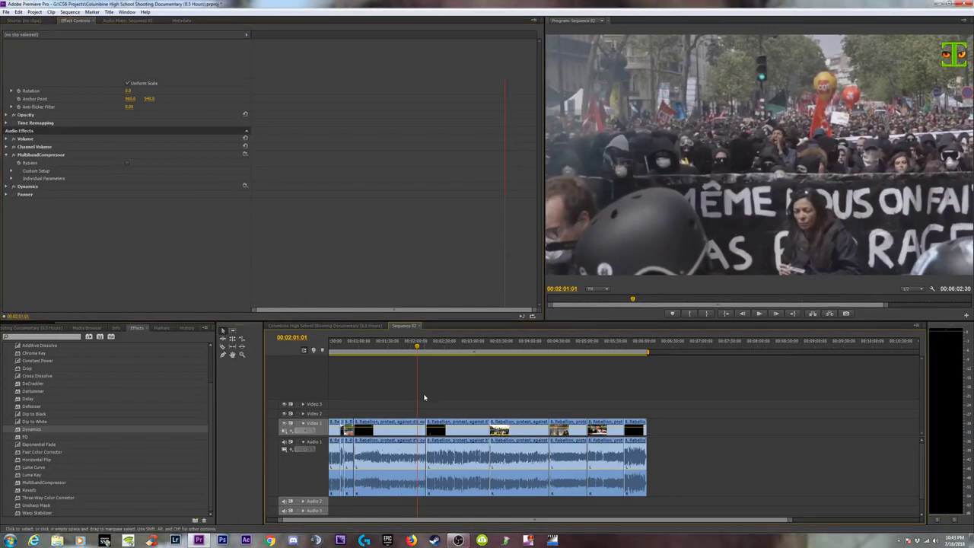
pyautogui.click(365, 343)
pyautogui.press('=')
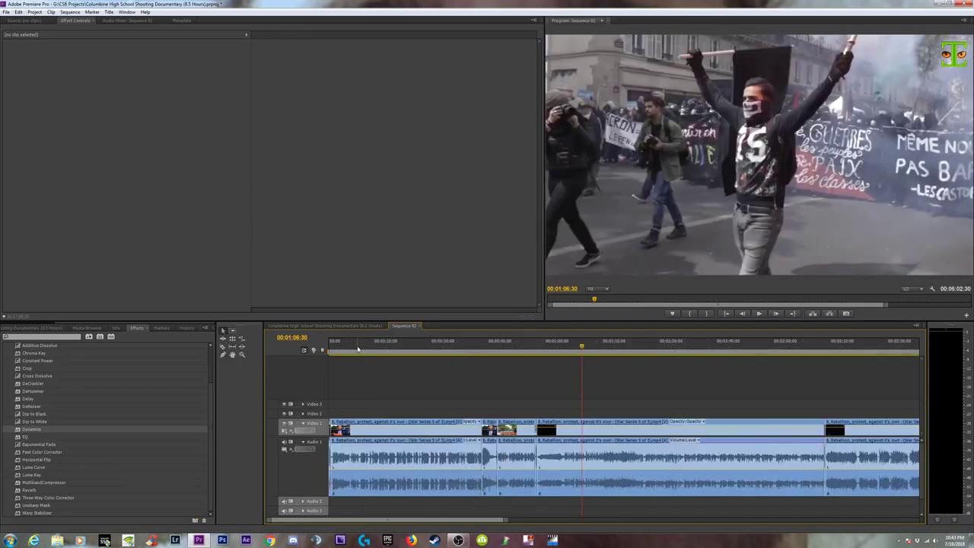
pyautogui.press('=')
pyautogui.press('-')
pyautogui.press('-')
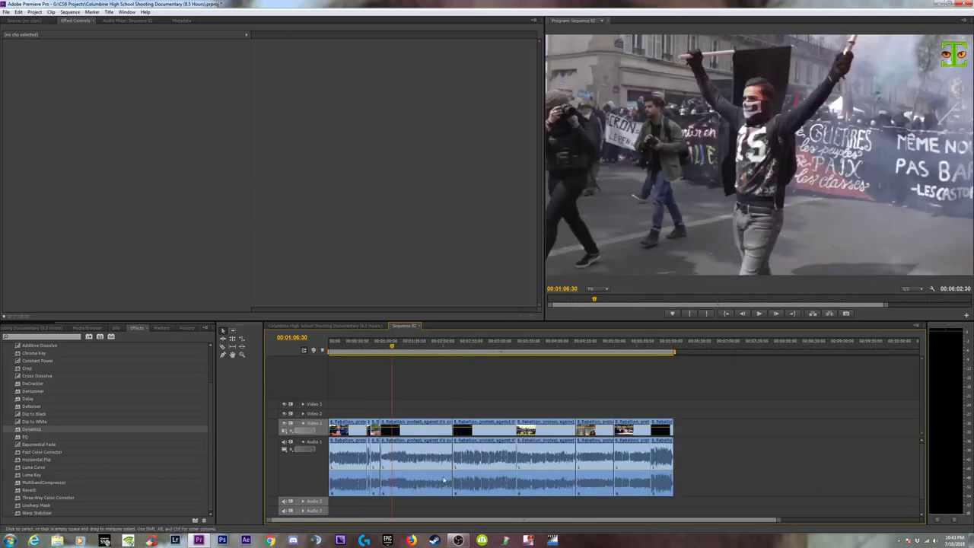
pyautogui.click(420, 458)
pyautogui.hotkey('ctrl', 'shift', 'a')
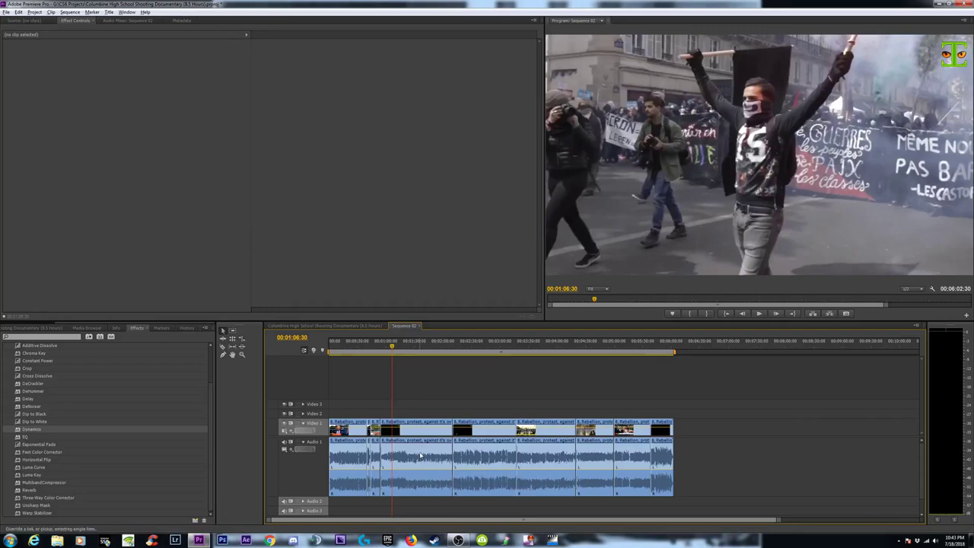
pyautogui.click(420, 459)
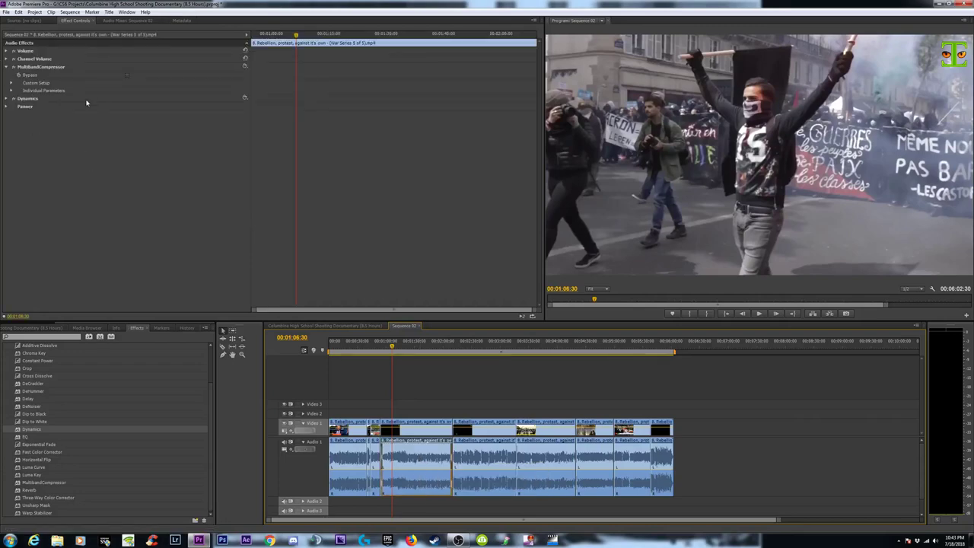
pyautogui.rightClick(405, 458)
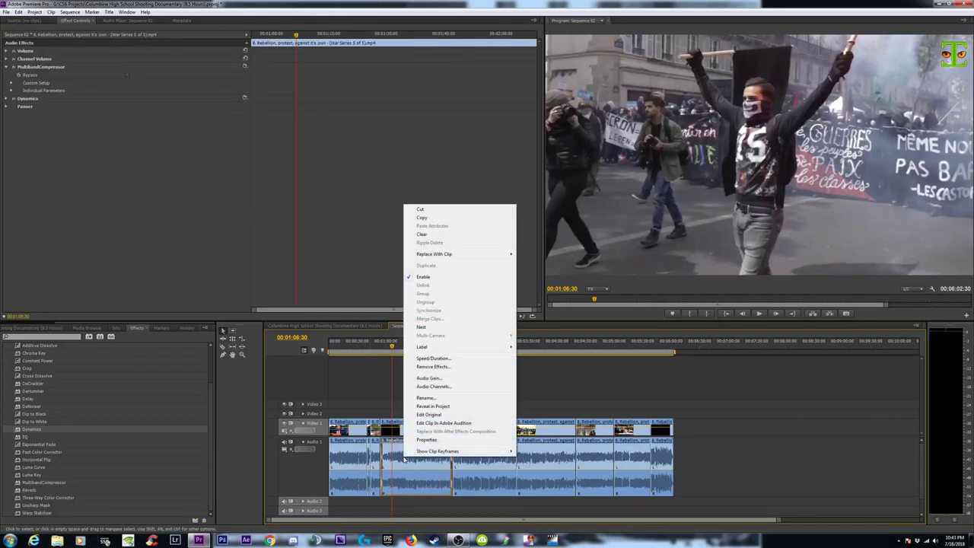
pyautogui.click(423, 219)
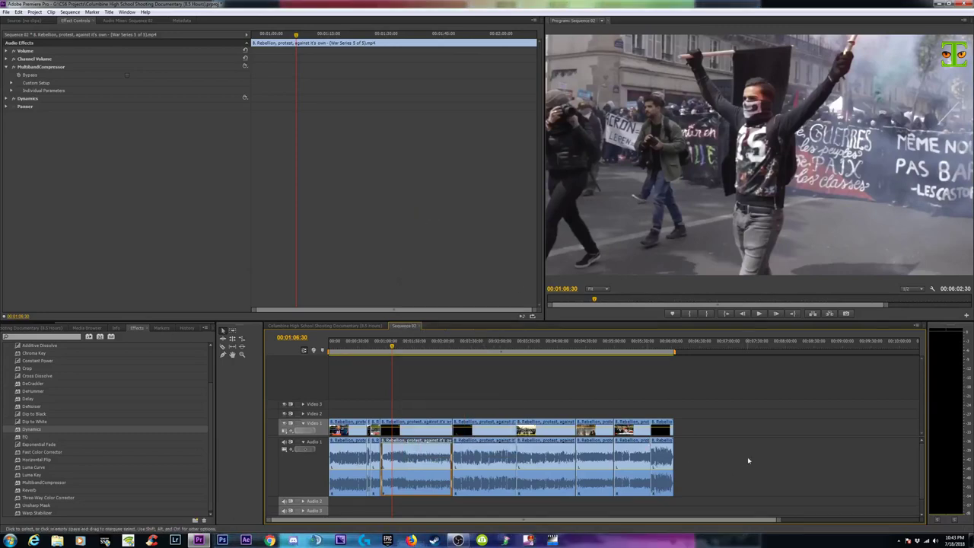
# Paste the copied attributes onto all Audio 1 clips and check one
pyautogui.moveTo(755, 458); pyautogui.dragTo(283, 511)
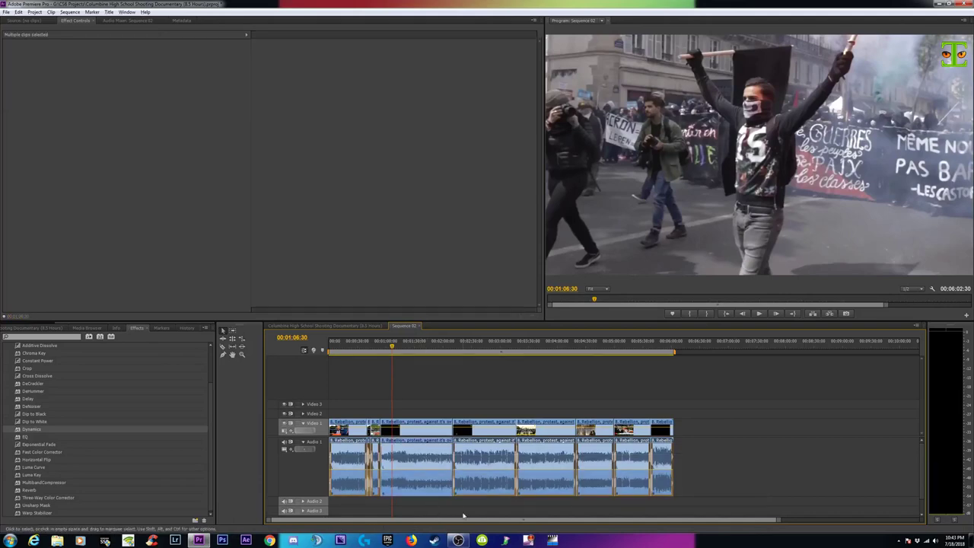
pyautogui.rightClick(478, 461)
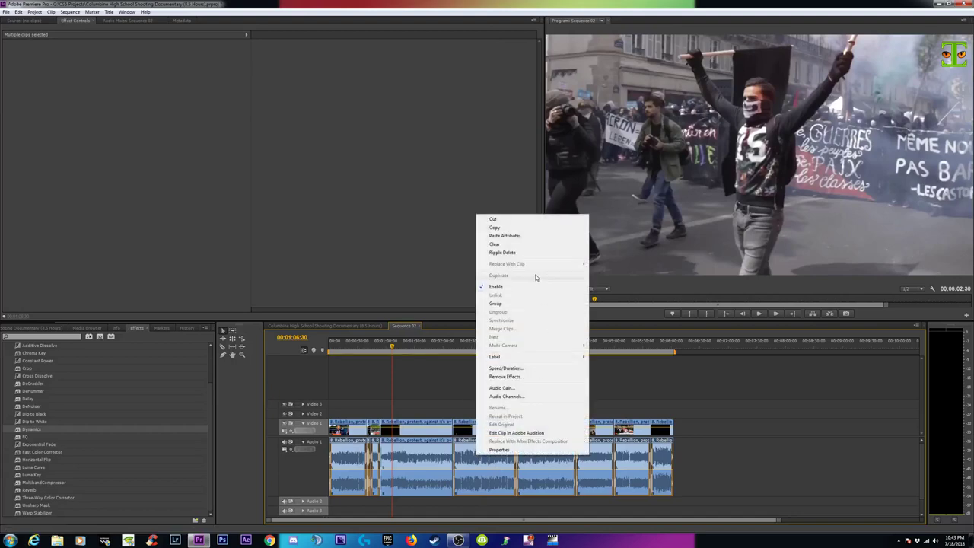
pyautogui.click(509, 237)
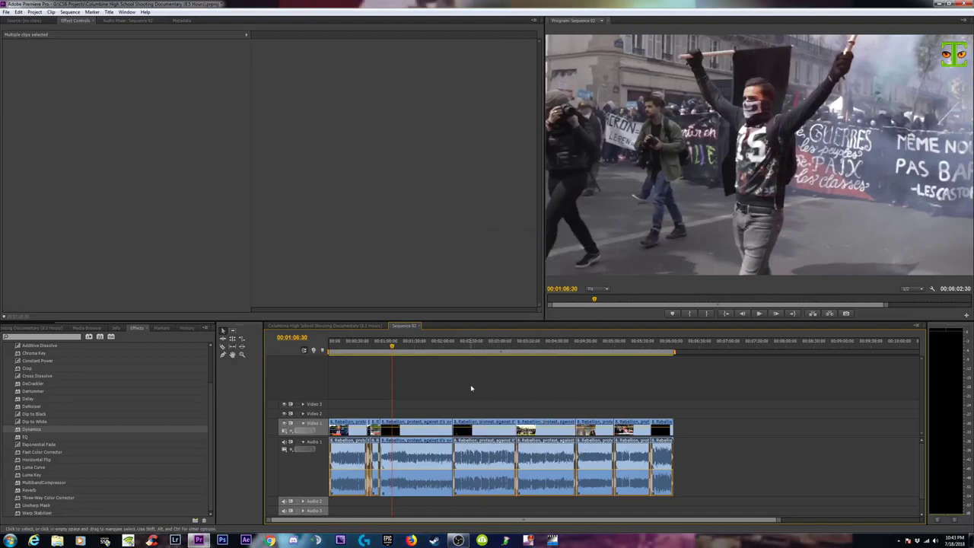
pyautogui.click(483, 455)
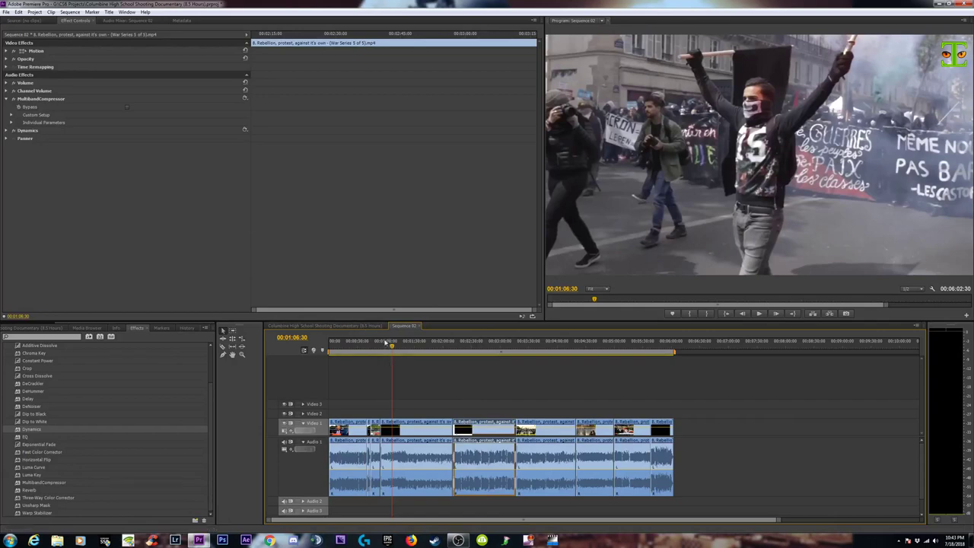
# Delete MultibandCompressor and Dynamics from the first clip
pyautogui.press('=')
pyautogui.press('=')
pyautogui.press('=')
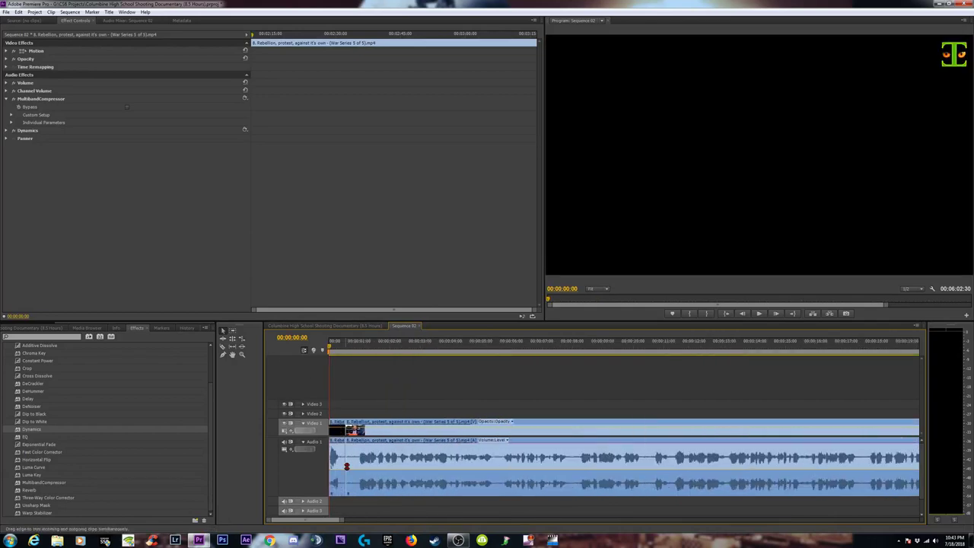
pyautogui.click(35, 100)
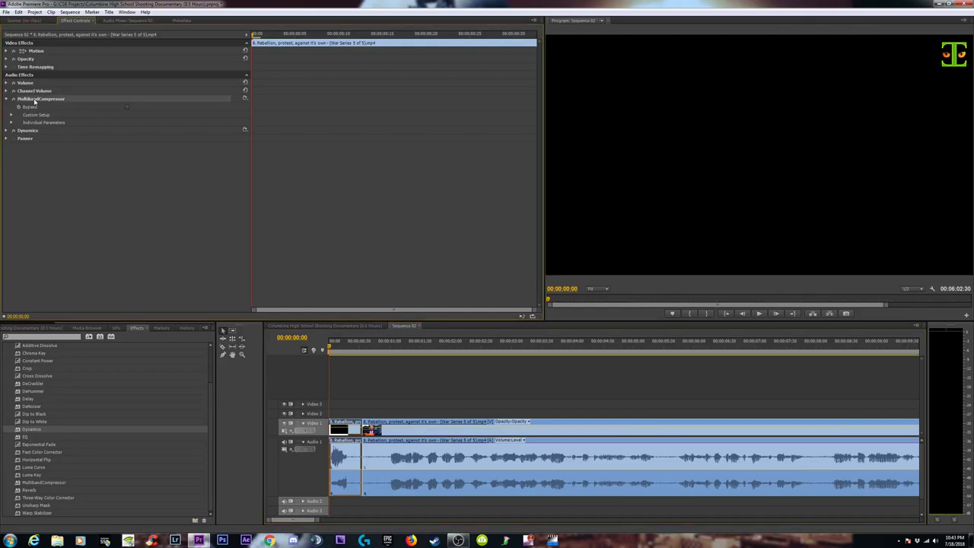
pyautogui.press('Delete')
pyautogui.click(34, 99)
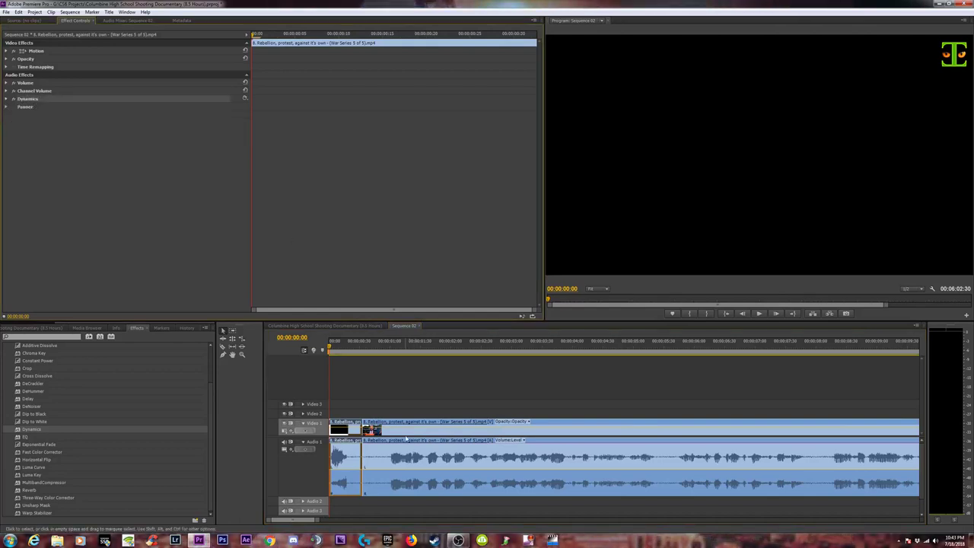
pyautogui.press('Delete')
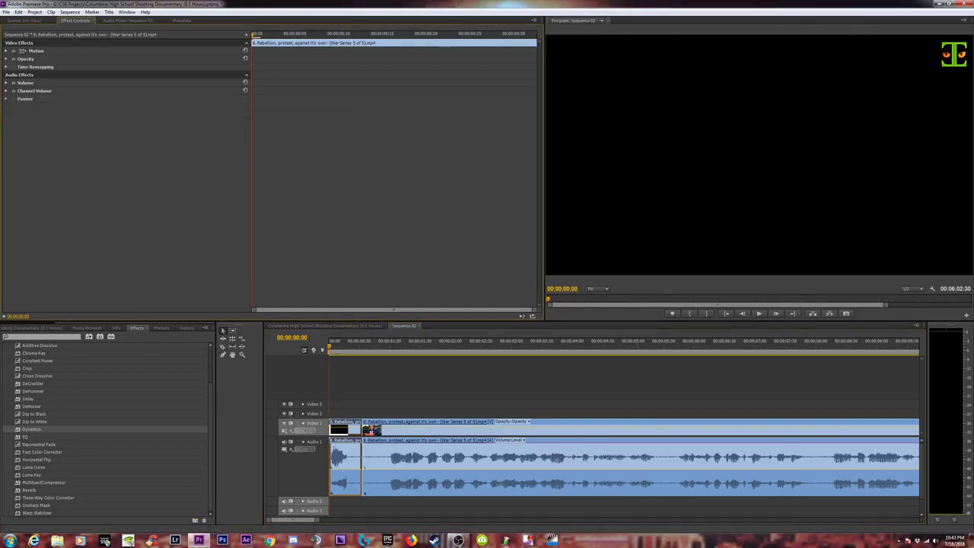
# Select the audio clips and add a Constant Power crossfade at the sequence start
pyautogui.click(515, 343)
pyautogui.scroll(5, 532, 396)
pyautogui.scroll(-1, 556, 373)
pyautogui.scroll(-1, 556, 373)
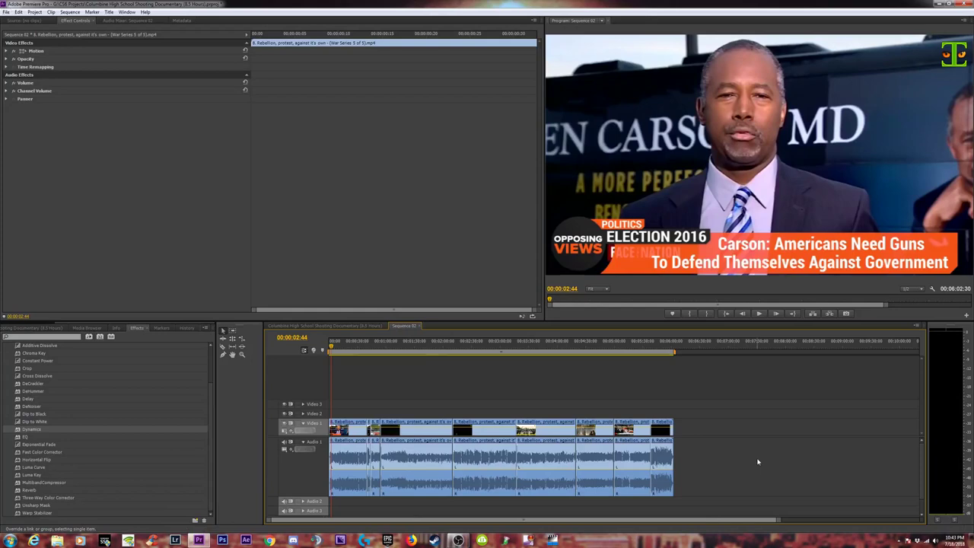
pyautogui.moveTo(770, 462); pyautogui.dragTo(283, 504)
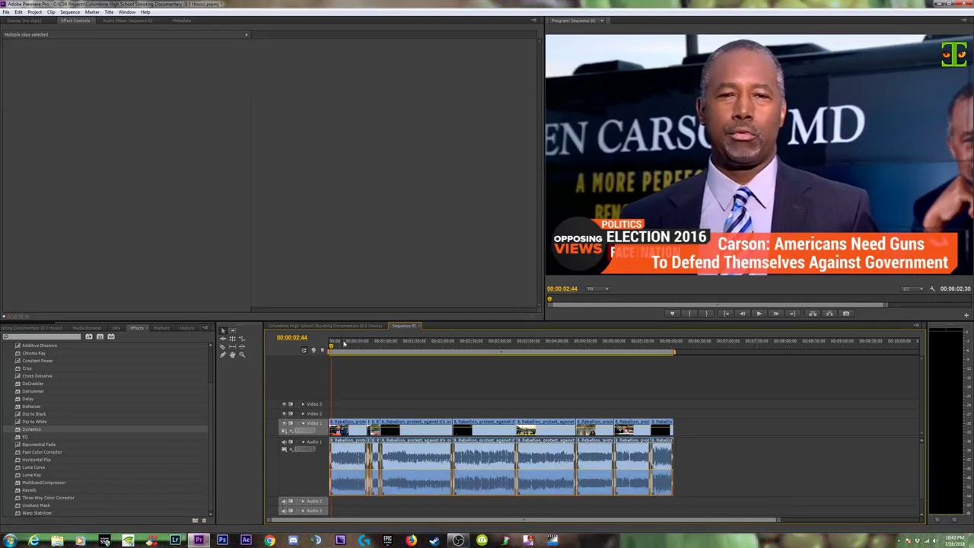
pyautogui.press('=')
pyautogui.press('Home')
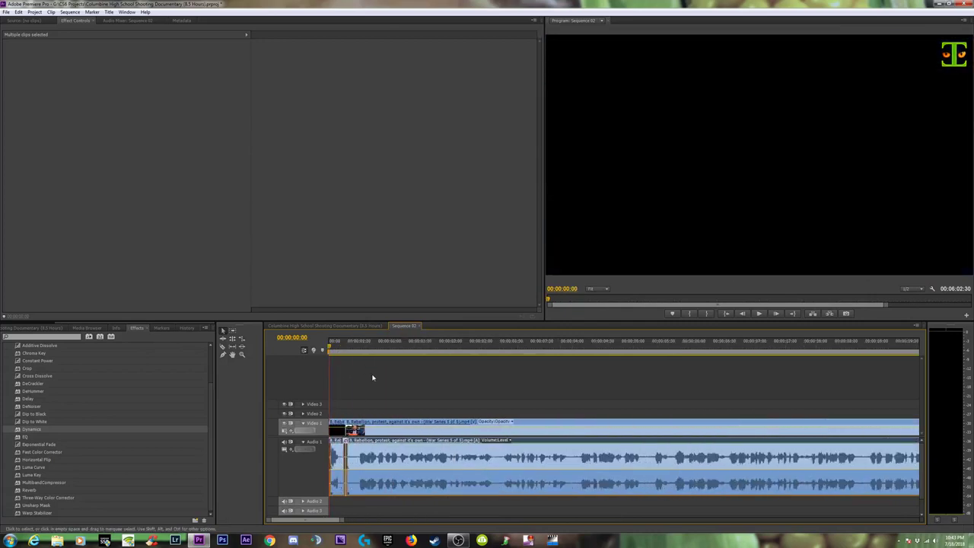
pyautogui.click(468, 427)
pyautogui.click(6, 13)
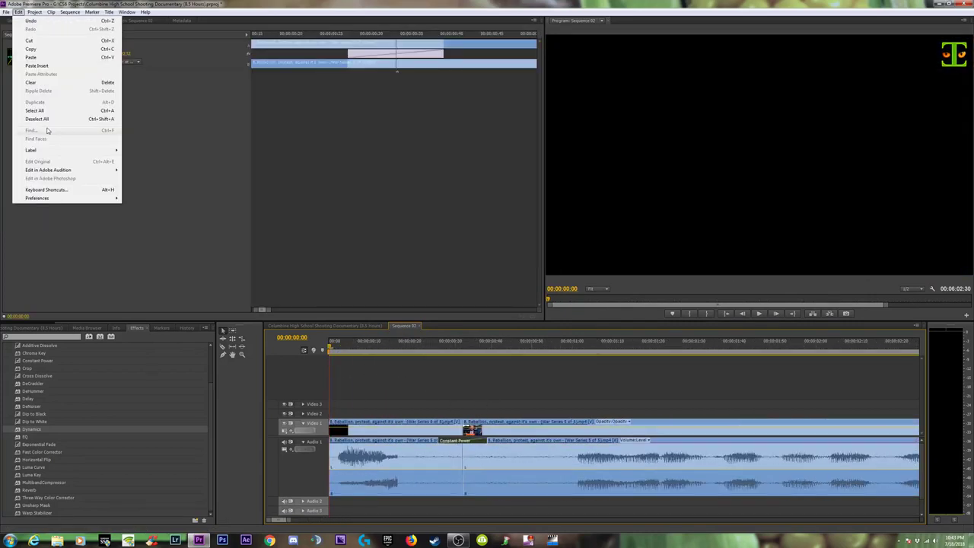
pyautogui.moveTo(36, 198)
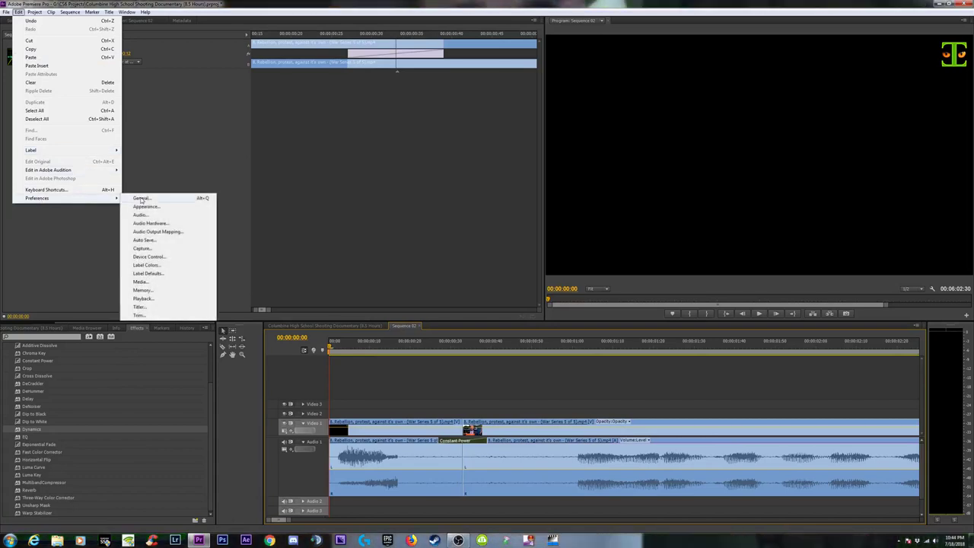
pyautogui.click(140, 197)
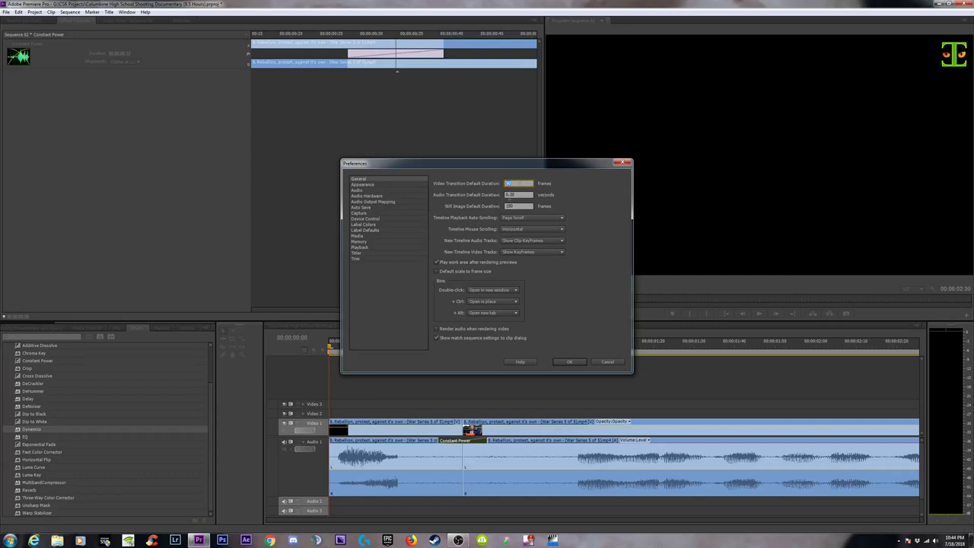
pyautogui.click(520, 194)
pyautogui.click(520, 195)
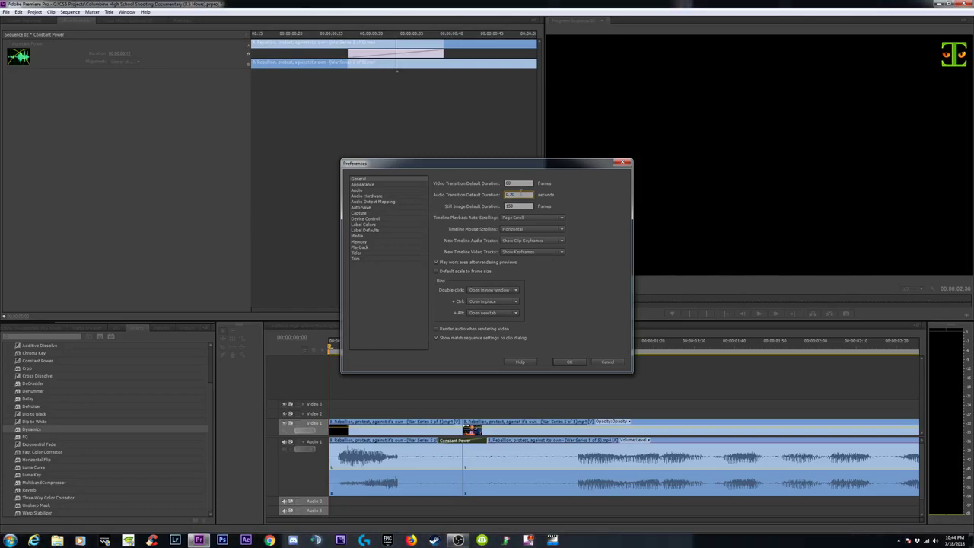
pyautogui.click(613, 363)
# Zoom out and play the sequence to review the crossfade
pyautogui.press('-')
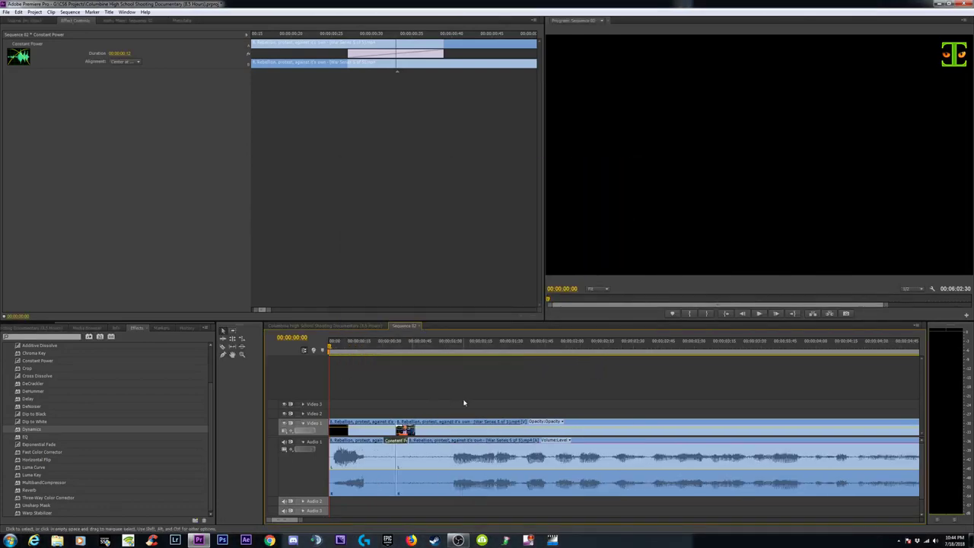
pyautogui.press('-')
pyautogui.press('space')
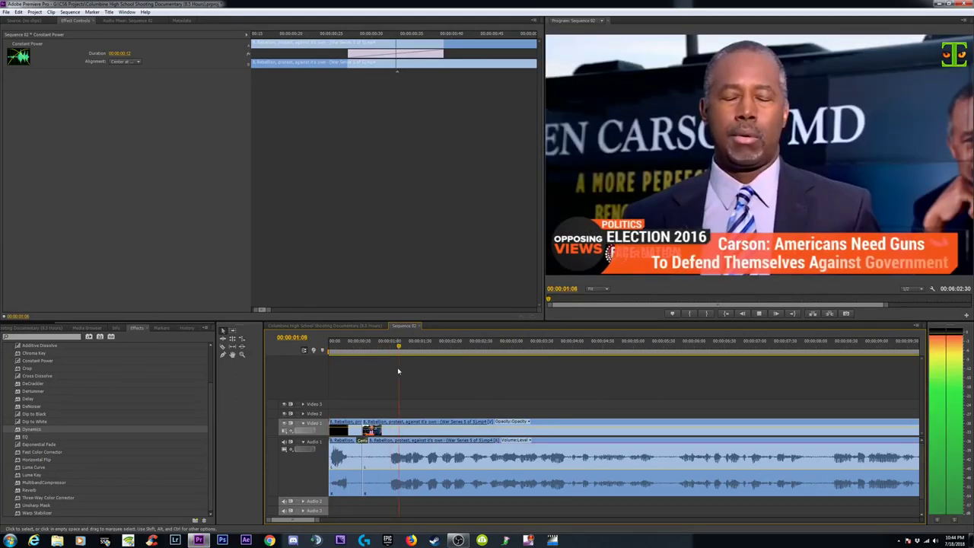
pyautogui.press('-')
pyautogui.press('-')
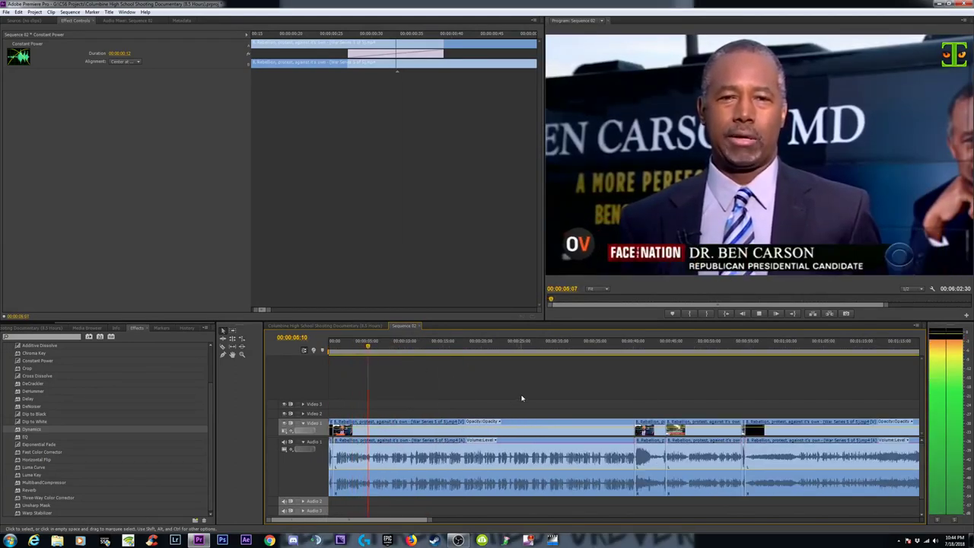
pyautogui.press('space')
# Jump to about 00:00:39, zoom in and play from there
pyautogui.click(628, 352)
pyautogui.press('=')
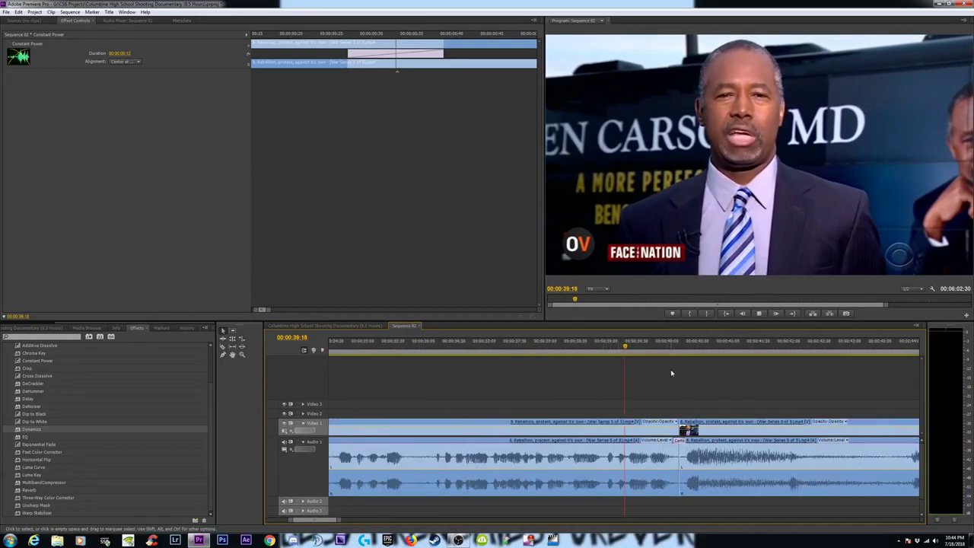
pyautogui.press('space')
pyautogui.press('space')
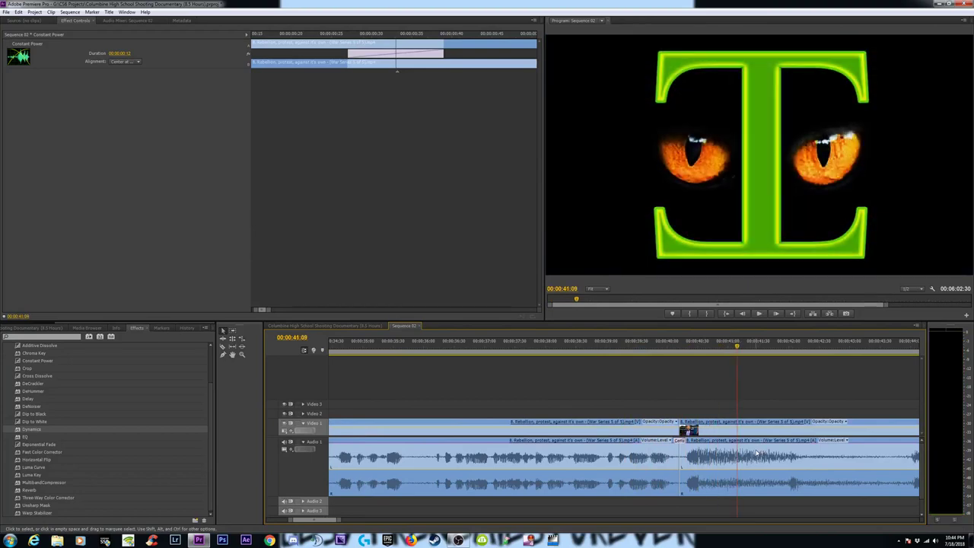
# Remove MultibandCompressor and Dynamics from the clip at the cut
pyautogui.click(761, 455)
pyautogui.press('=')
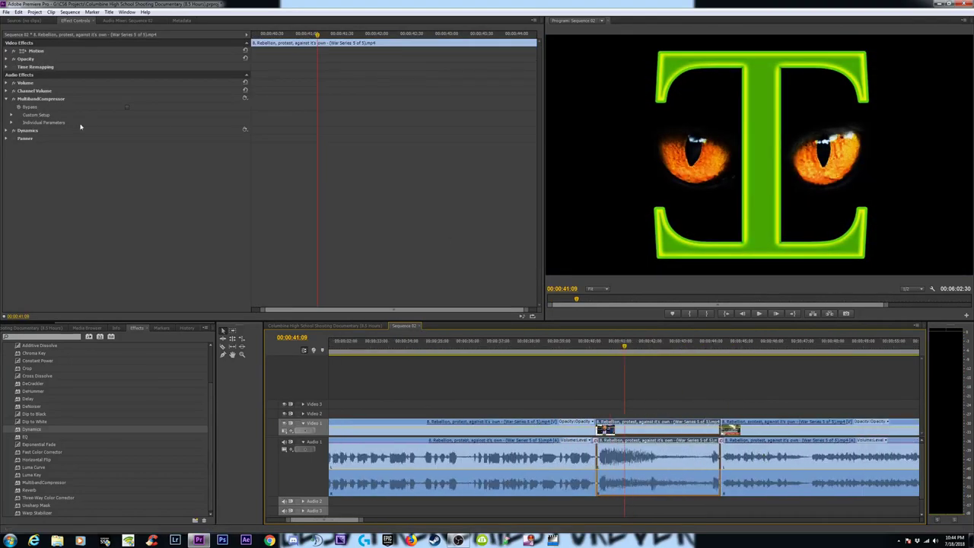
pyautogui.click(41, 99)
pyautogui.press('Delete')
pyautogui.click(33, 99)
pyautogui.press('Delete')
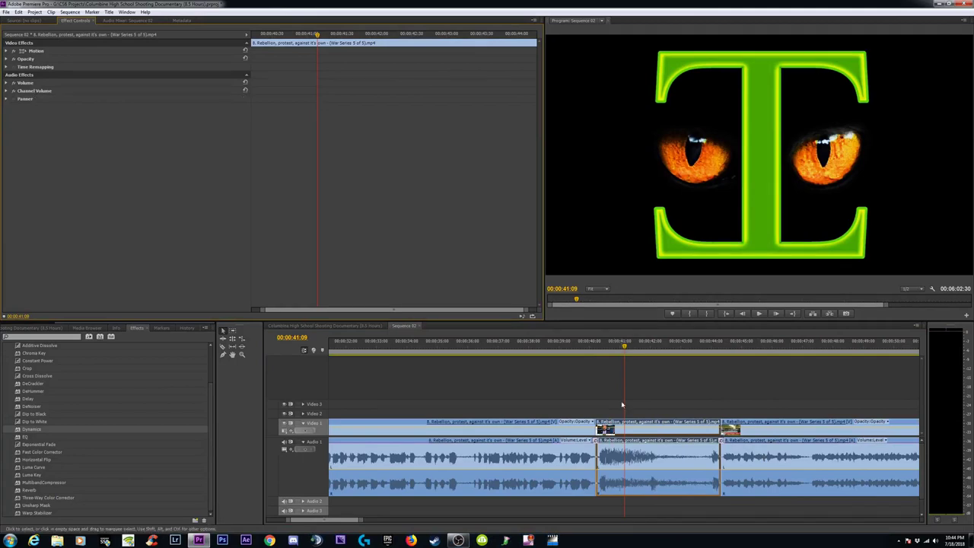
# Replay the cut, then play through the crossfade from just before it
pyautogui.click(586, 348)
pyautogui.press('space')
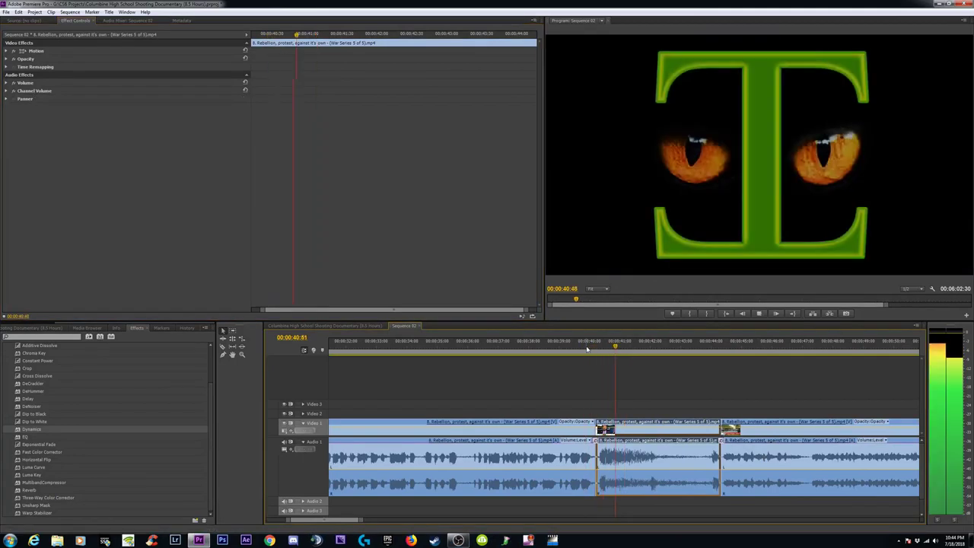
pyautogui.press('space')
pyautogui.press('=')
pyautogui.scroll(-3, 561, 372)
pyautogui.click(430, 341)
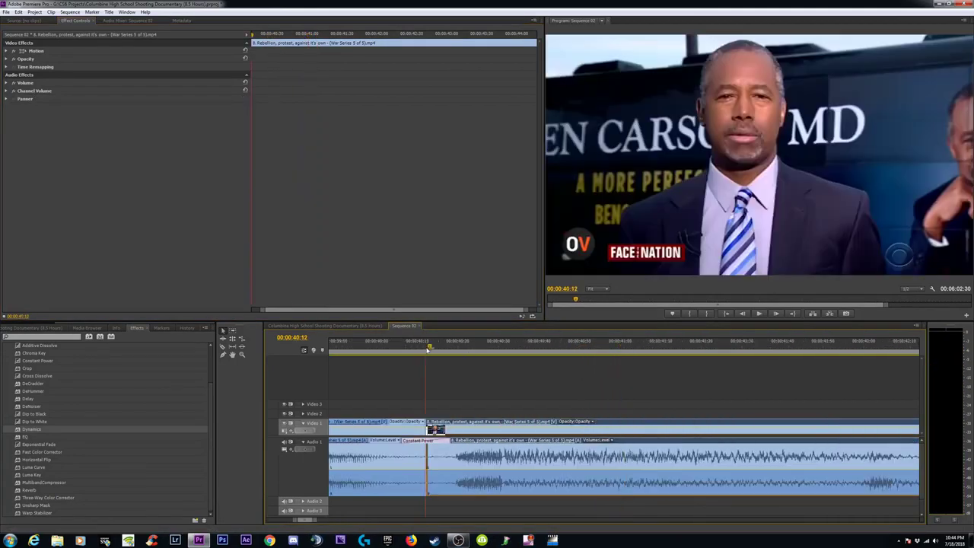
pyautogui.moveTo(430, 341); pyautogui.dragTo(435, 347)
pyautogui.press('space')
pyautogui.press('space')
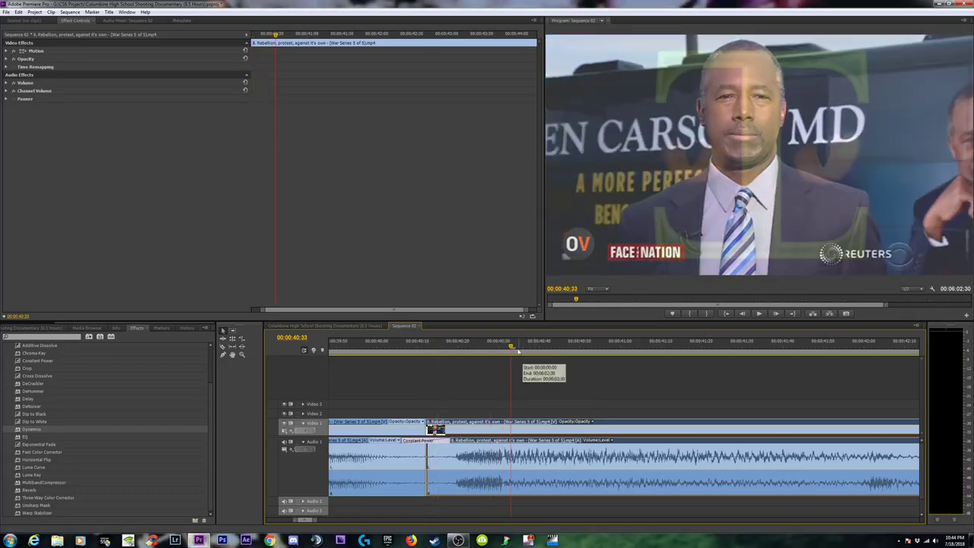
# Step frame by frame through the dissolve into the logo, to 00:00:41:28
pyautogui.click(509, 344)
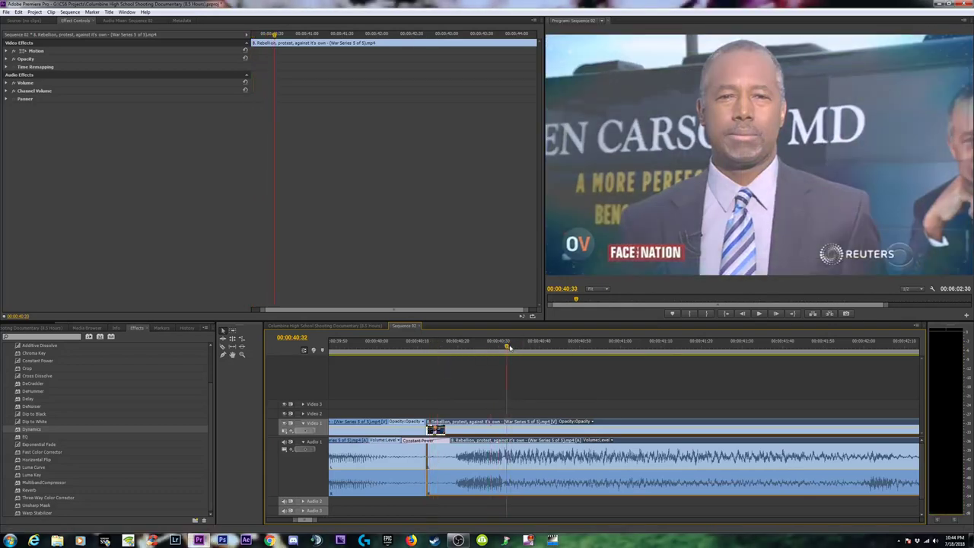
pyautogui.moveTo(509, 347); pyautogui.dragTo(506, 348)
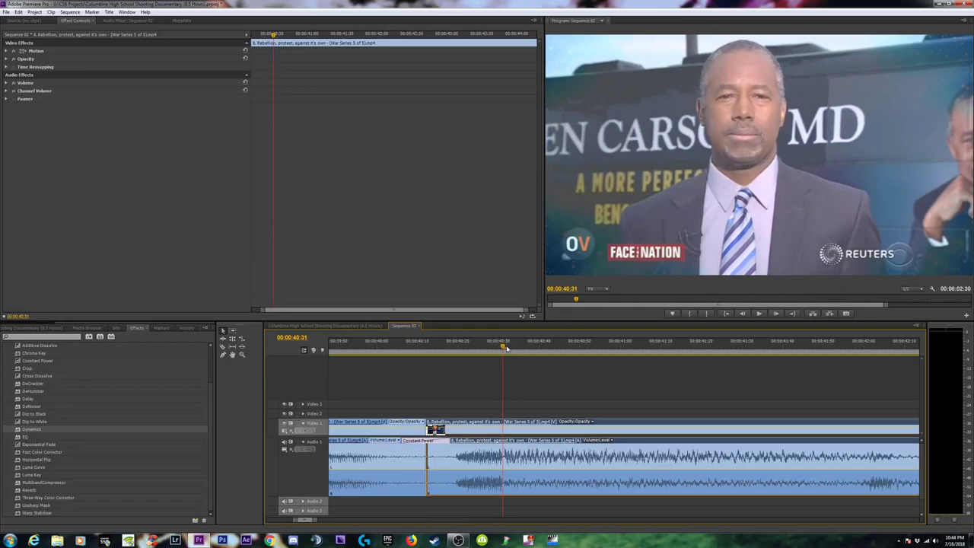
pyautogui.press('space')
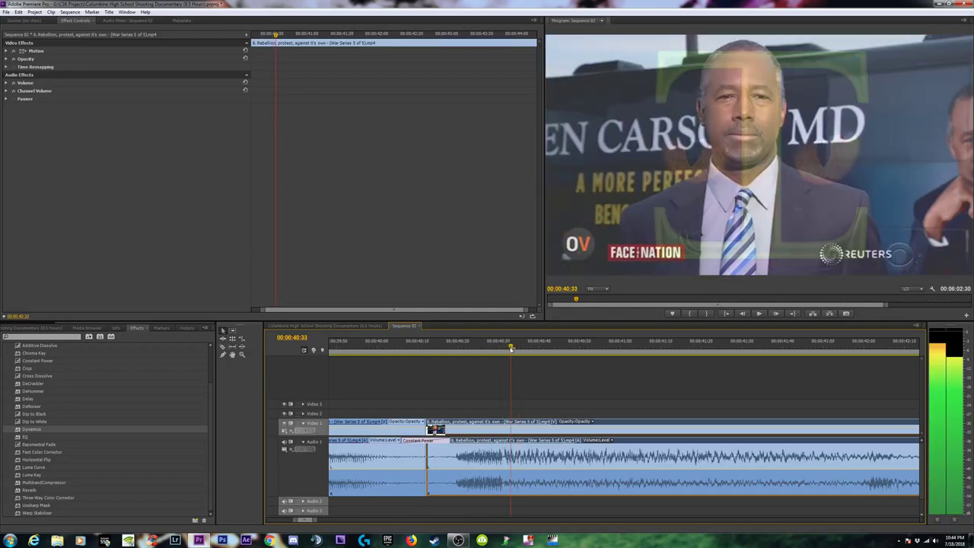
pyautogui.press('space')
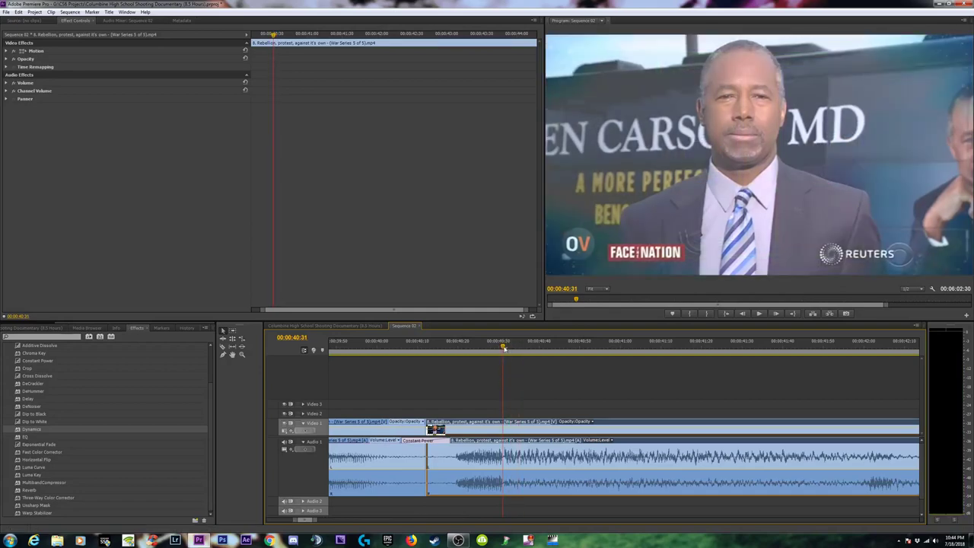
pyautogui.moveTo(506, 348); pyautogui.dragTo(512, 348)
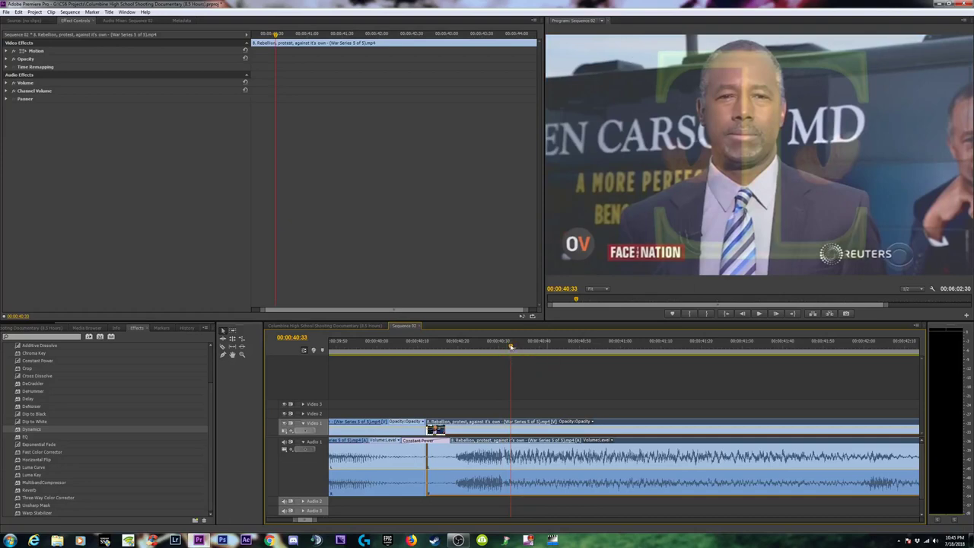
pyautogui.moveTo(511, 347); pyautogui.dragTo(726, 350)
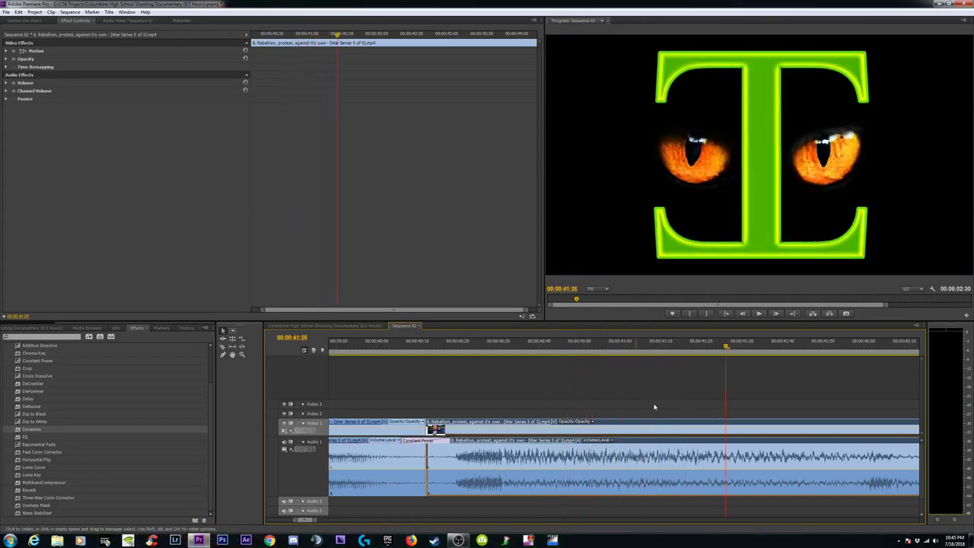
pyautogui.click(35, 359)
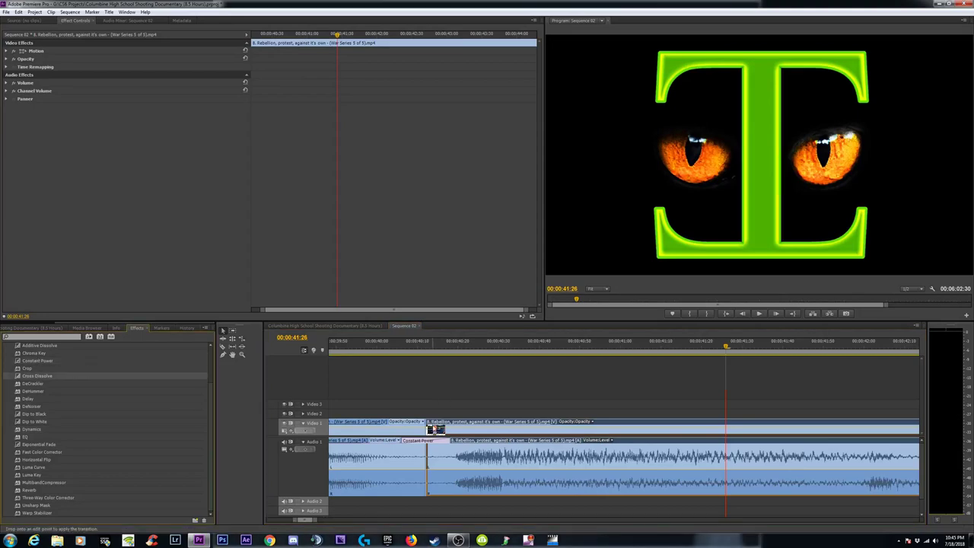
pyautogui.moveTo(437, 432); pyautogui.dragTo(435, 426)
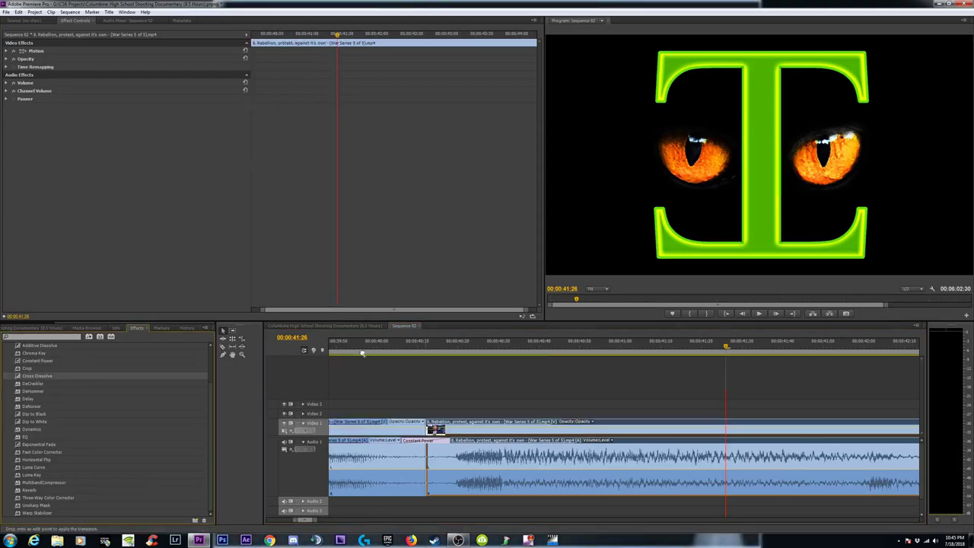
pyautogui.click(433, 424)
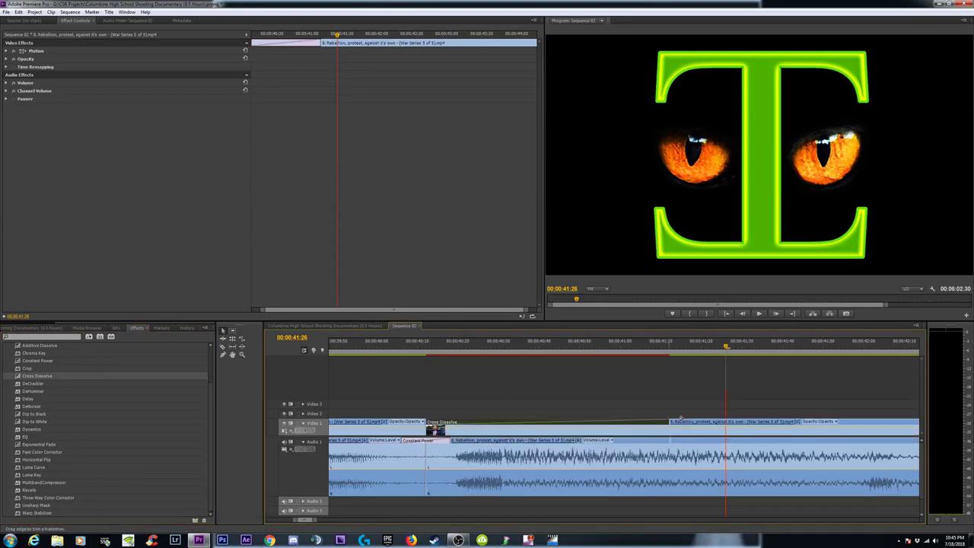
pyautogui.moveTo(673, 424); pyautogui.dragTo(725, 424)
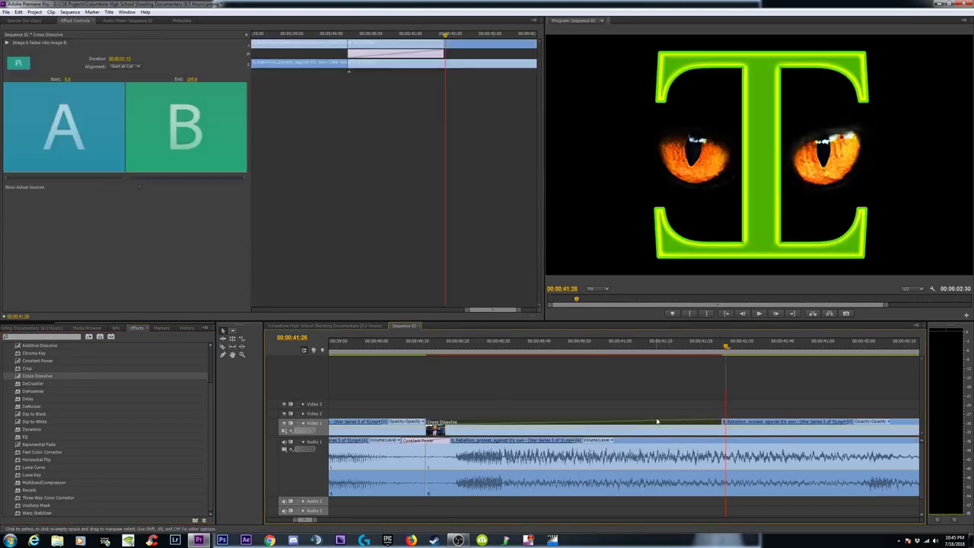
pyautogui.press('-')
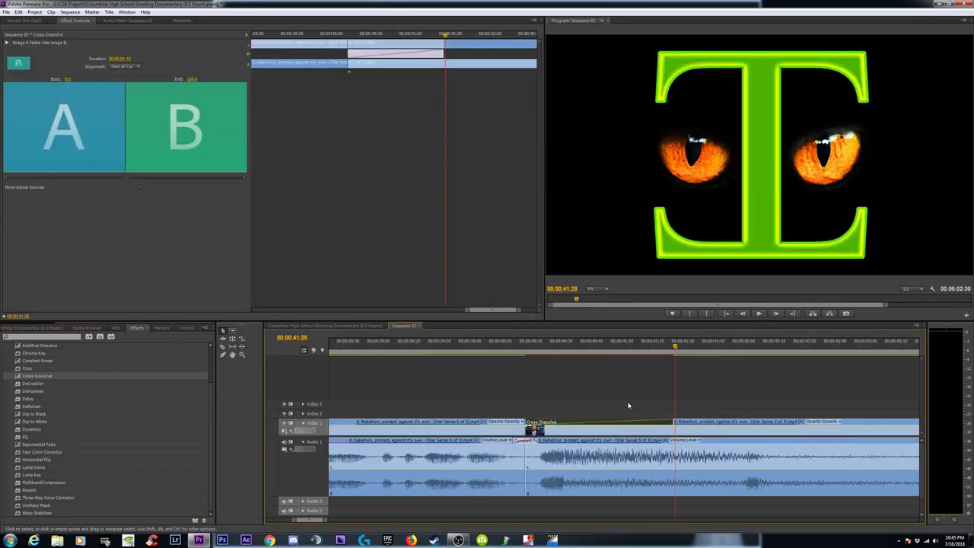
pyautogui.click(598, 427)
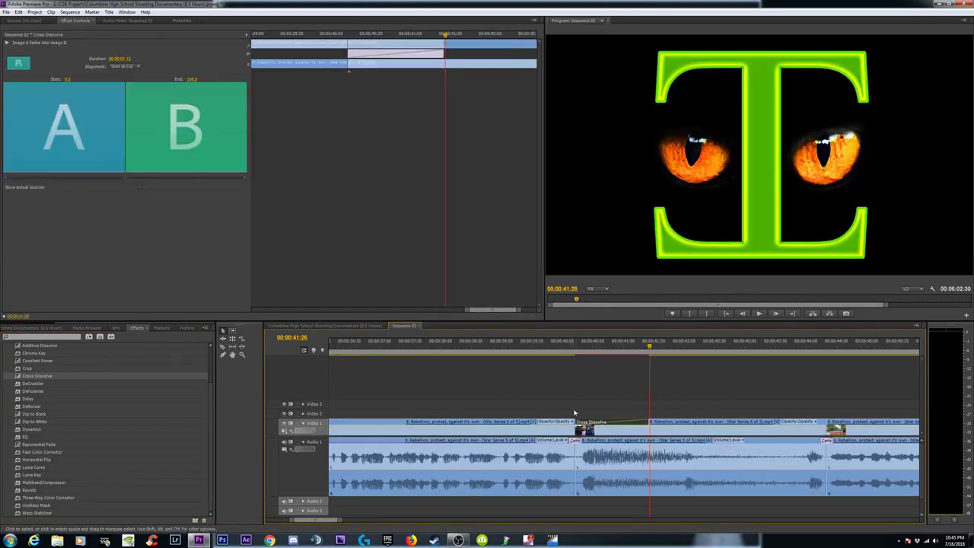
pyautogui.press('Delete')
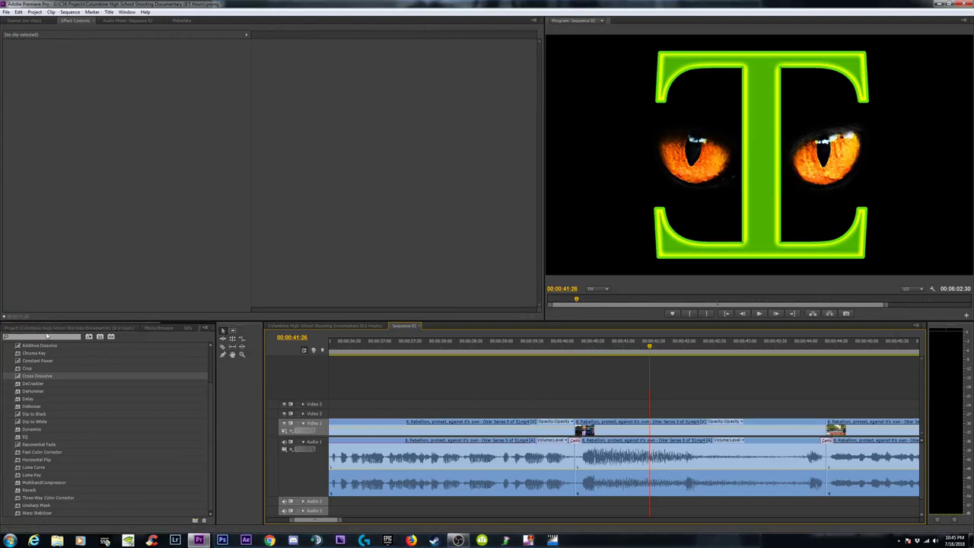
# Import 'Tac Times - Intro Big Bang' mp4 after searching 'tac times' in the Import dialog
pyautogui.click(23, 328)
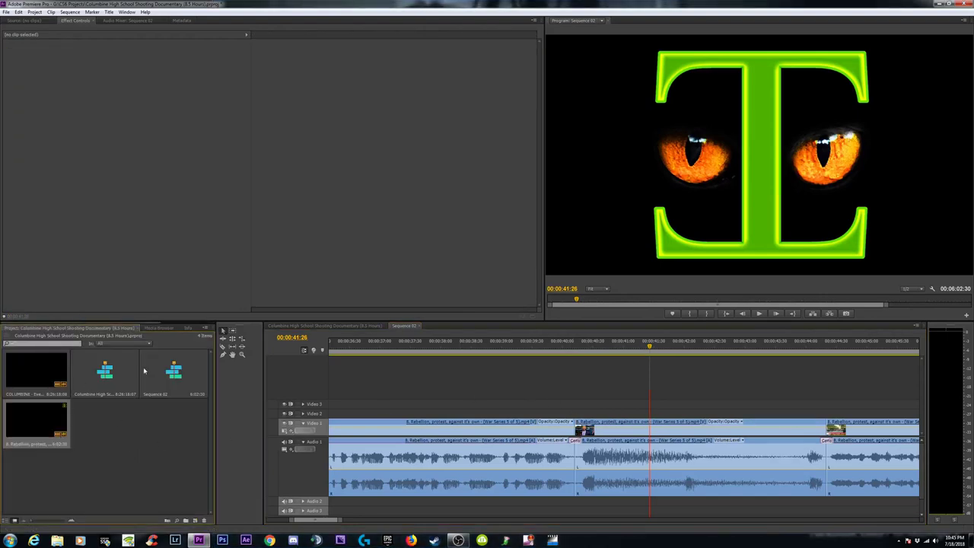
pyautogui.doubleClick(130, 439)
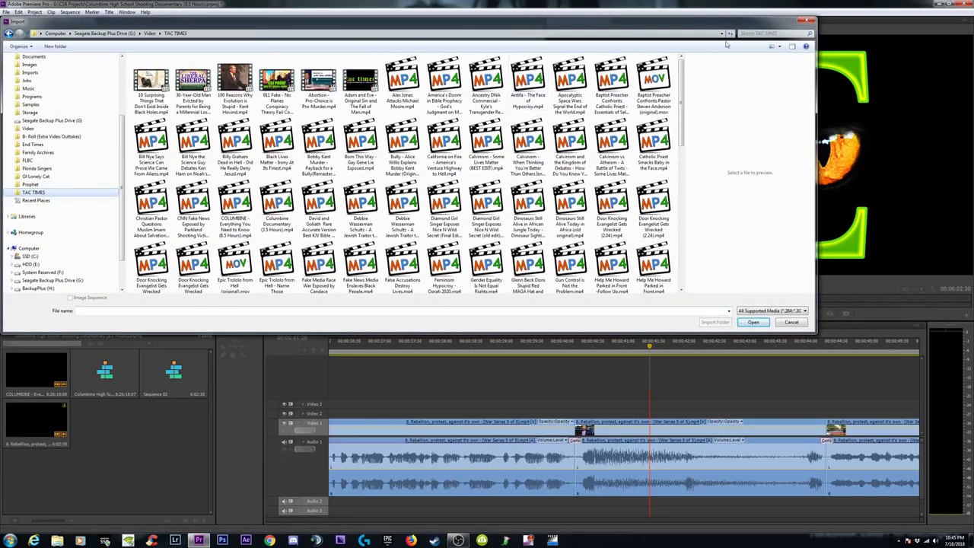
pyautogui.click(769, 33)
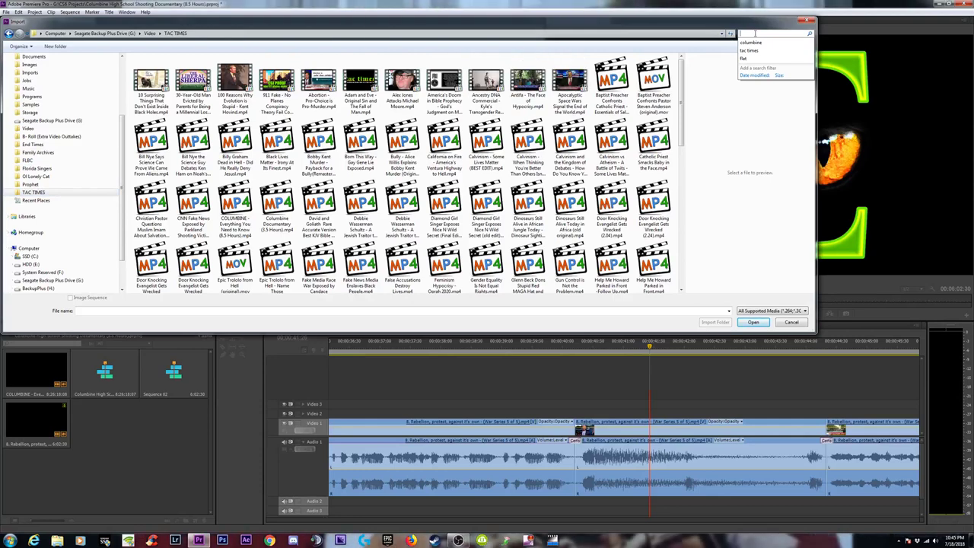
pyautogui.write('tac tims')
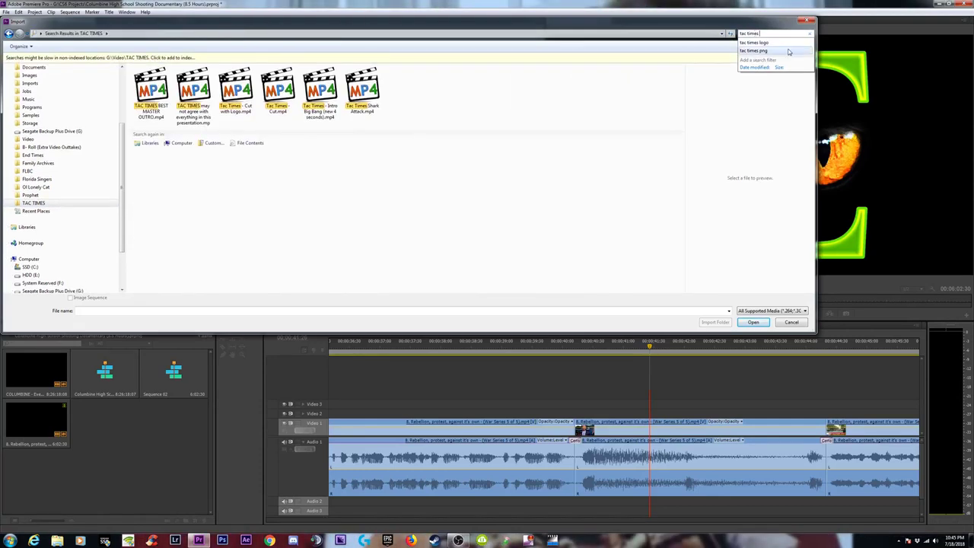
pyautogui.click(320, 95)
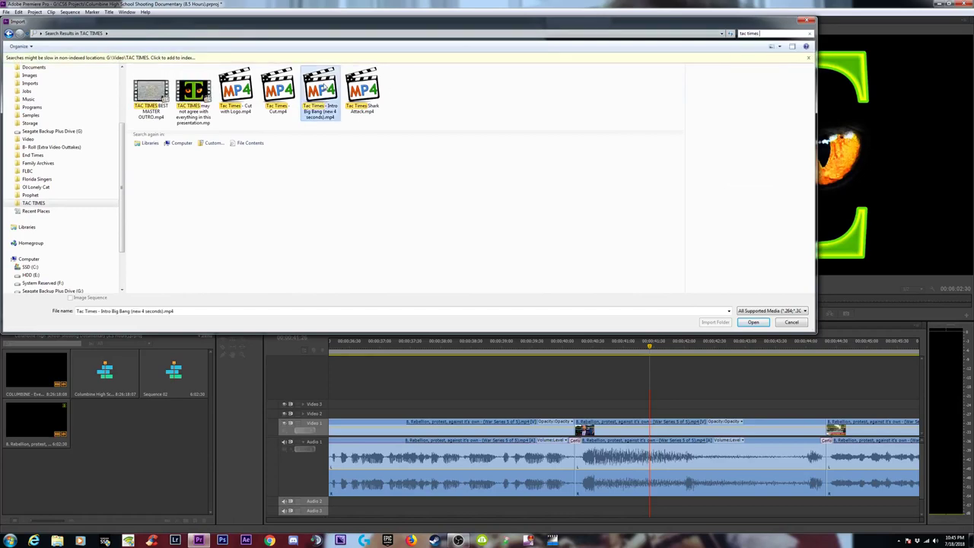
pyautogui.click(754, 322)
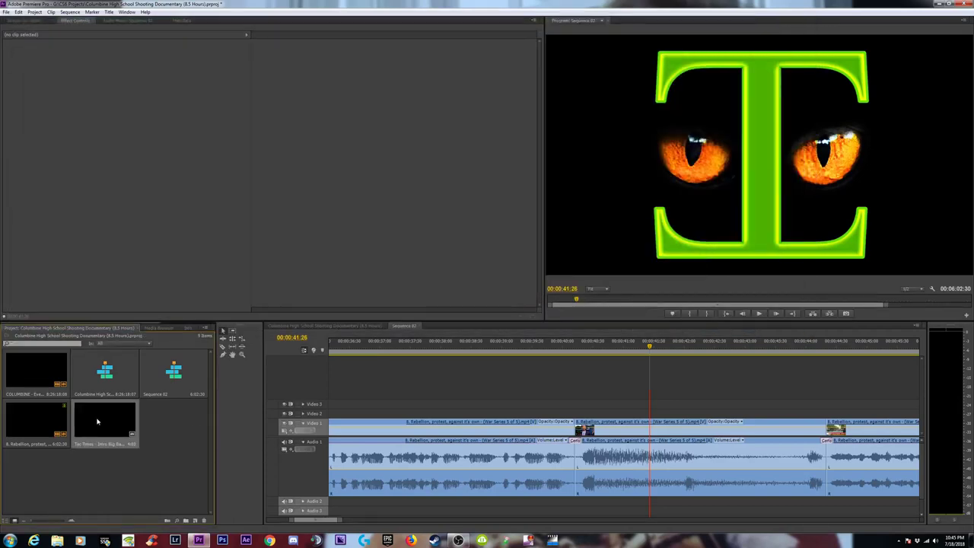
# Place the Big Bang intro clip after the interview clip and play from just before the cut
pyautogui.moveTo(96, 421); pyautogui.dragTo(582, 413)
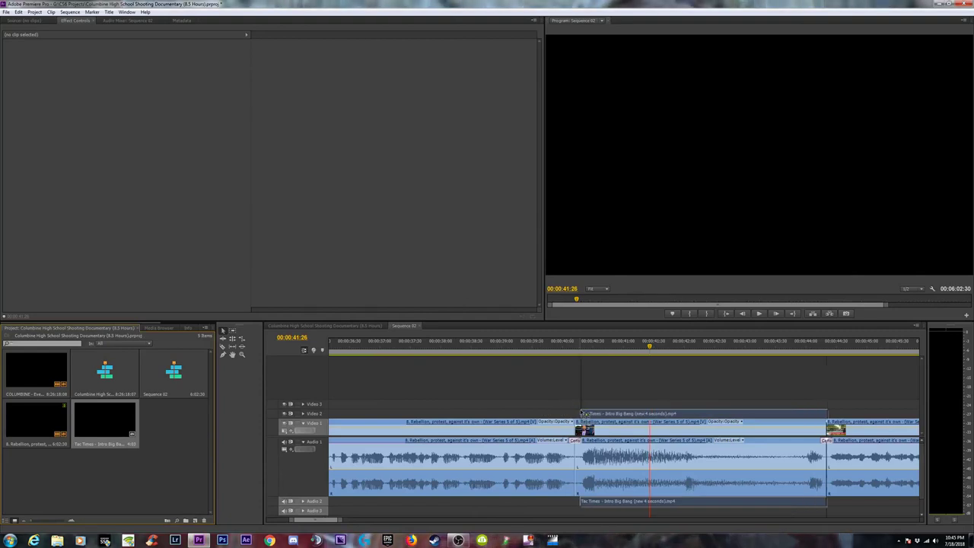
pyautogui.moveTo(582, 414); pyautogui.dragTo(615, 432)
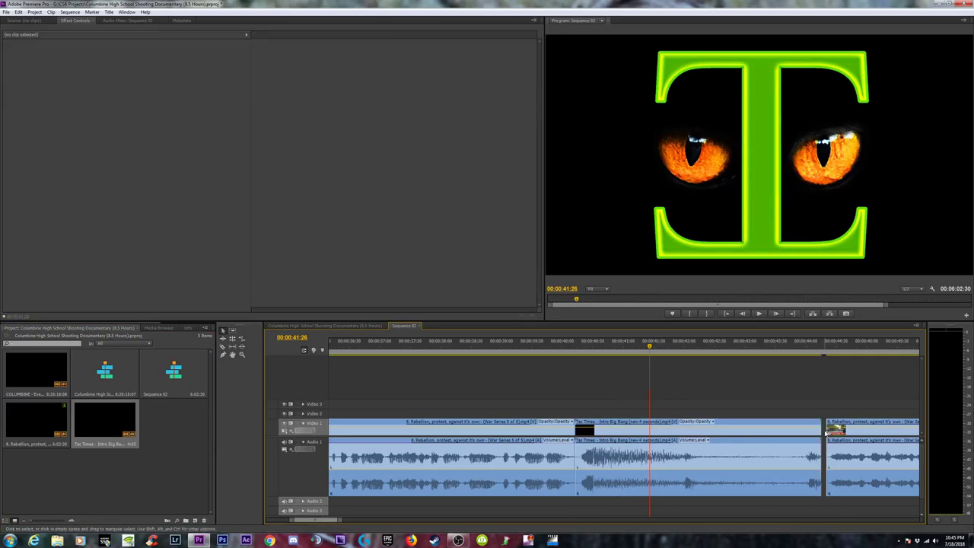
pyautogui.click(554, 341)
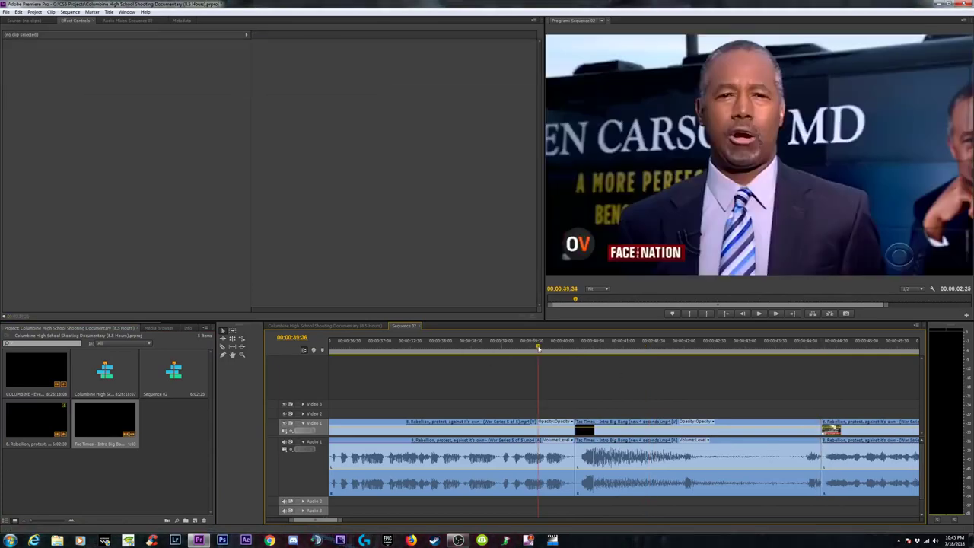
pyautogui.press('space')
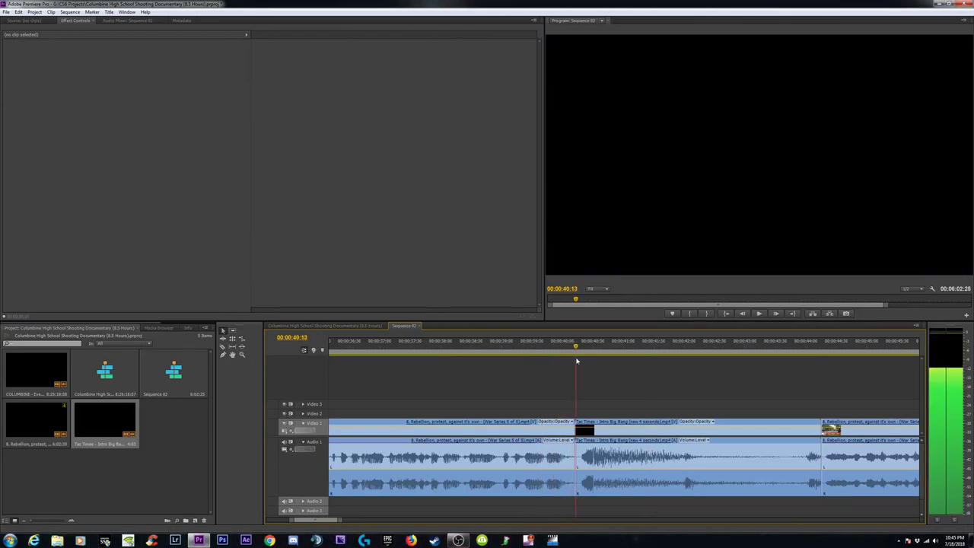
# Zoom in on the cut and scrub to the last interview frame before it
pyautogui.press('space')
pyautogui.press('=')
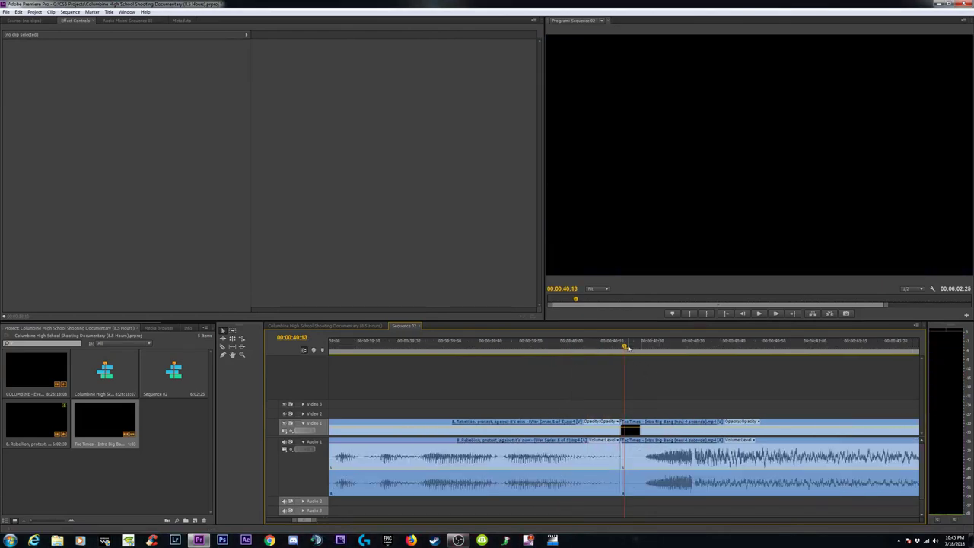
pyautogui.click(637, 348)
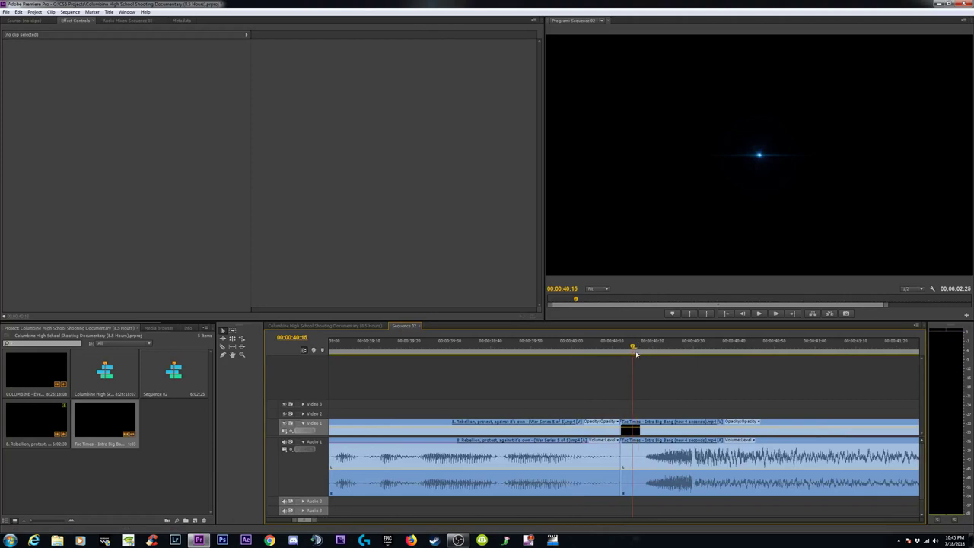
pyautogui.moveTo(638, 348); pyautogui.dragTo(618, 349)
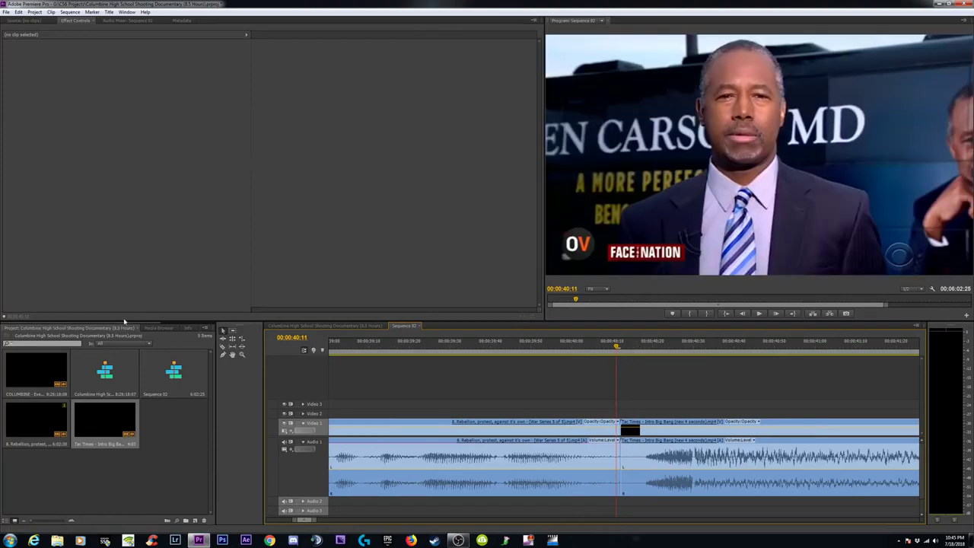
pyautogui.moveTo(124, 318); pyautogui.dragTo(127, 324)
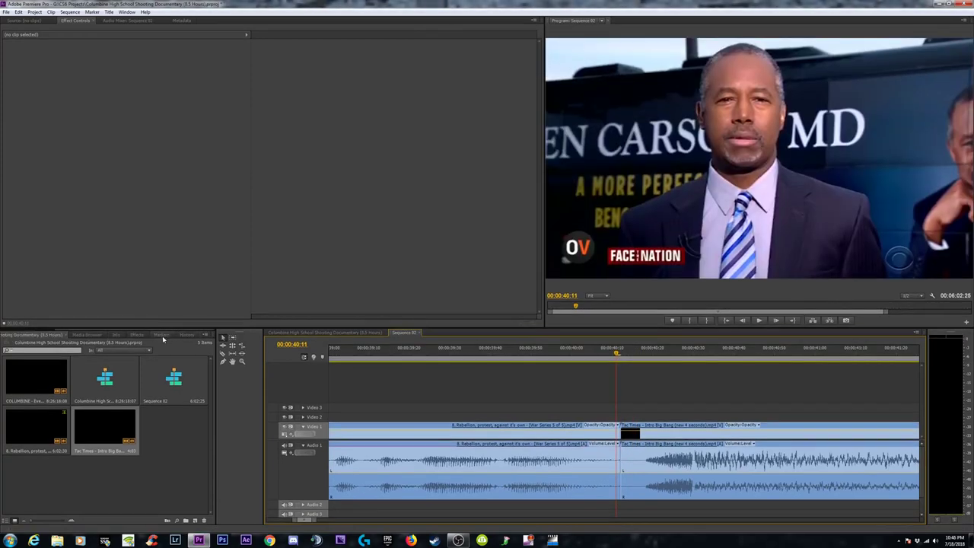
pyautogui.click(136, 336)
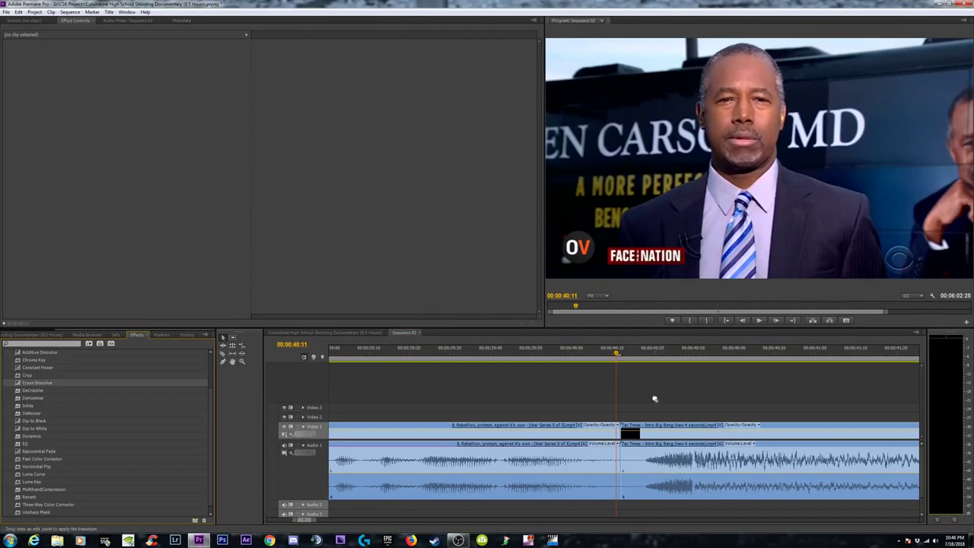
pyautogui.click(631, 431)
pyautogui.press('space')
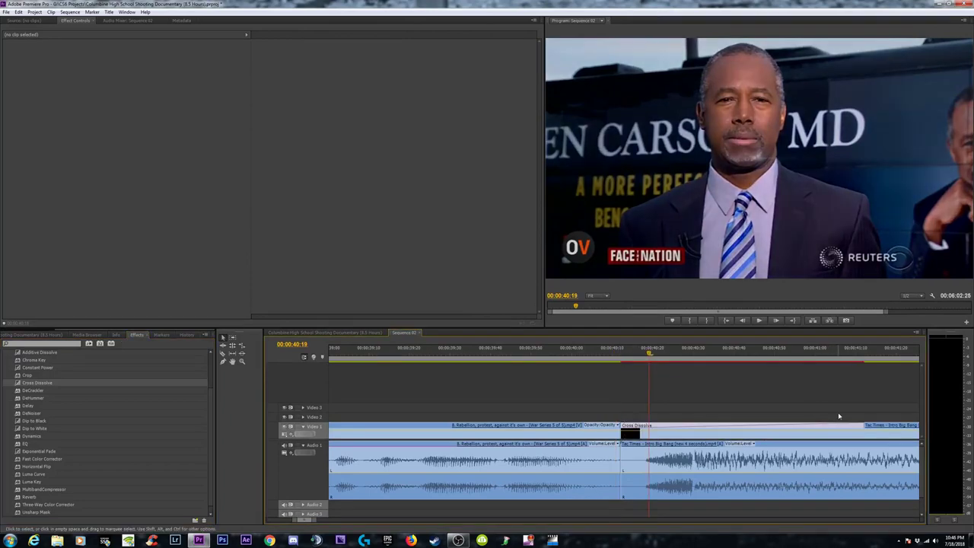
pyautogui.moveTo(673, 353); pyautogui.dragTo(723, 353)
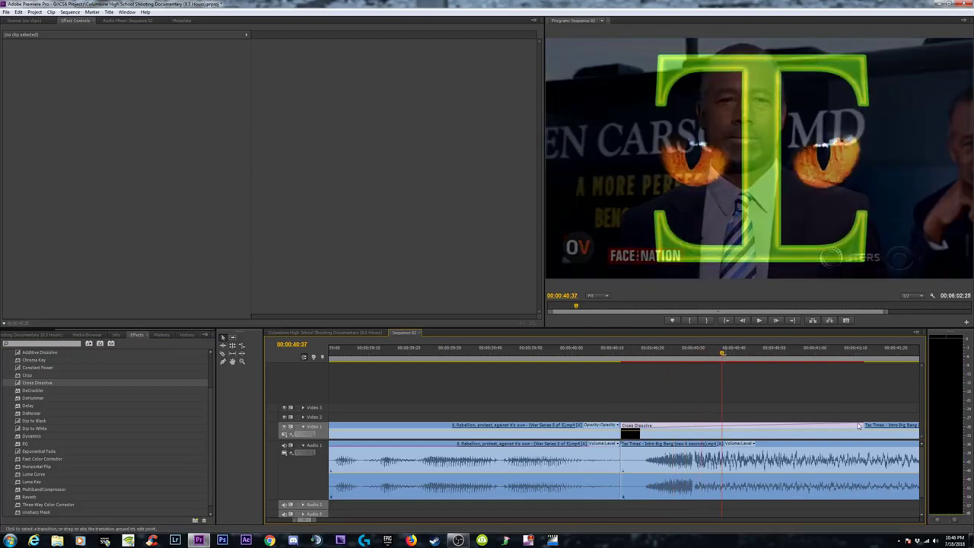
pyautogui.moveTo(858, 426)
pyautogui.mouseDown()
pyautogui.moveTo(707, 425)
pyautogui.moveTo(704, 436)
pyautogui.mouseUp()
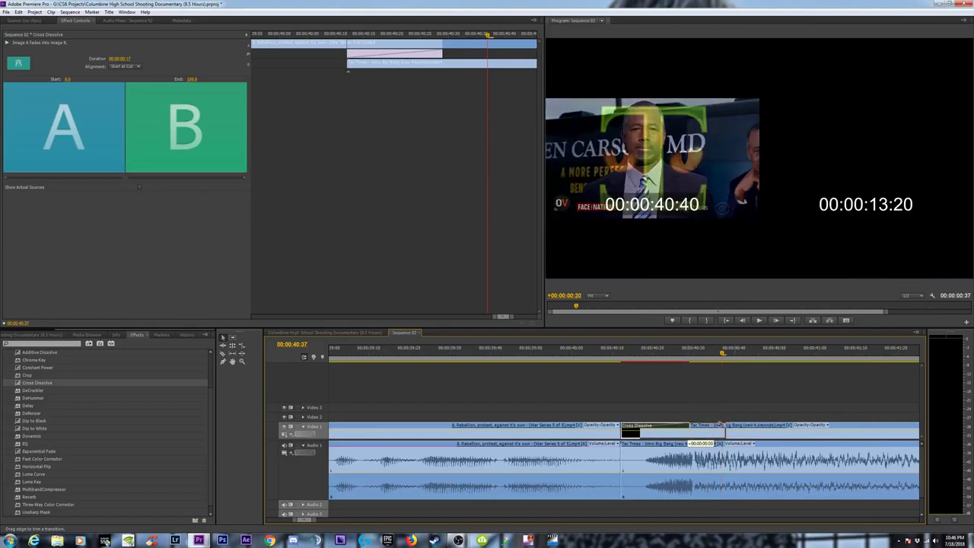
pyautogui.moveTo(721, 354)
pyautogui.mouseDown()
pyautogui.moveTo(677, 357)
pyautogui.moveTo(689, 358)
pyautogui.mouseUp()
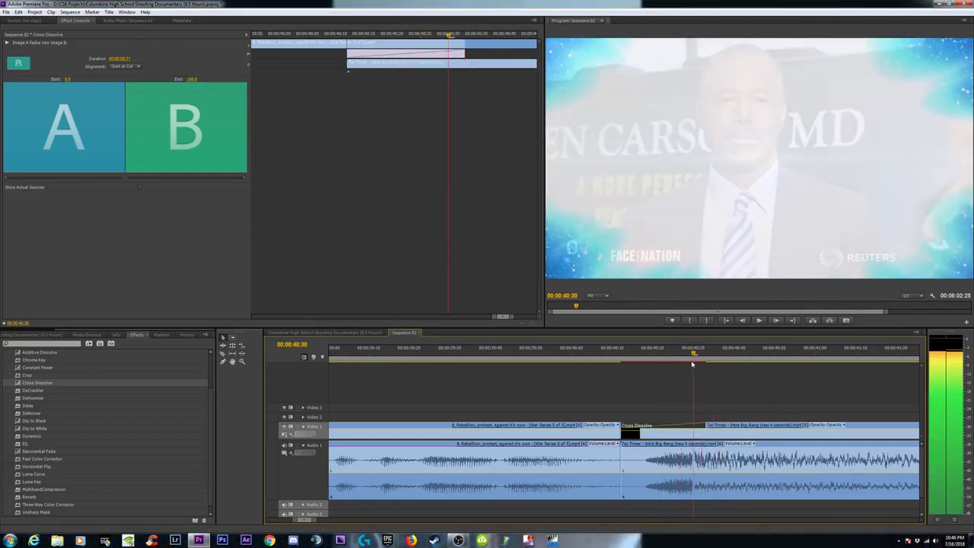
pyautogui.press('space')
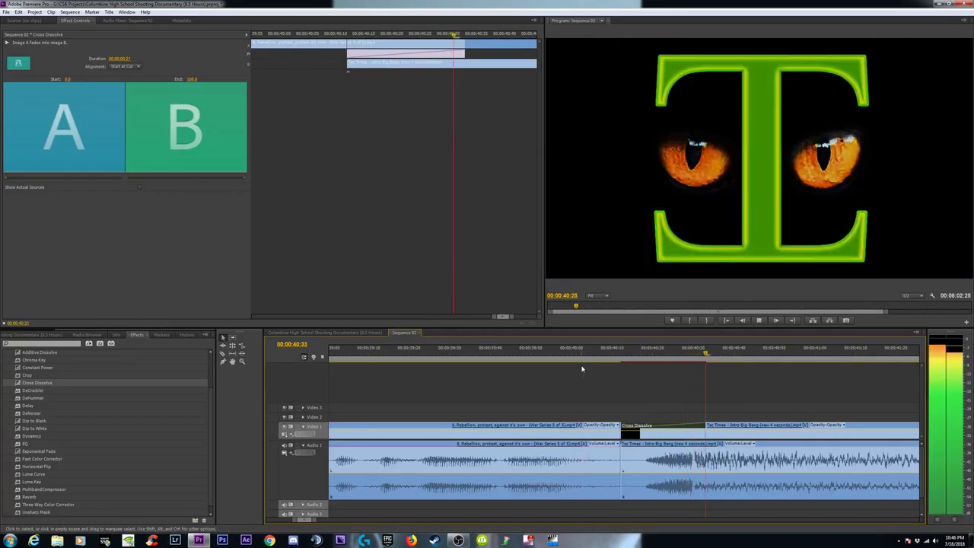
pyautogui.press('space')
pyautogui.moveTo(616, 353); pyautogui.dragTo(675, 358)
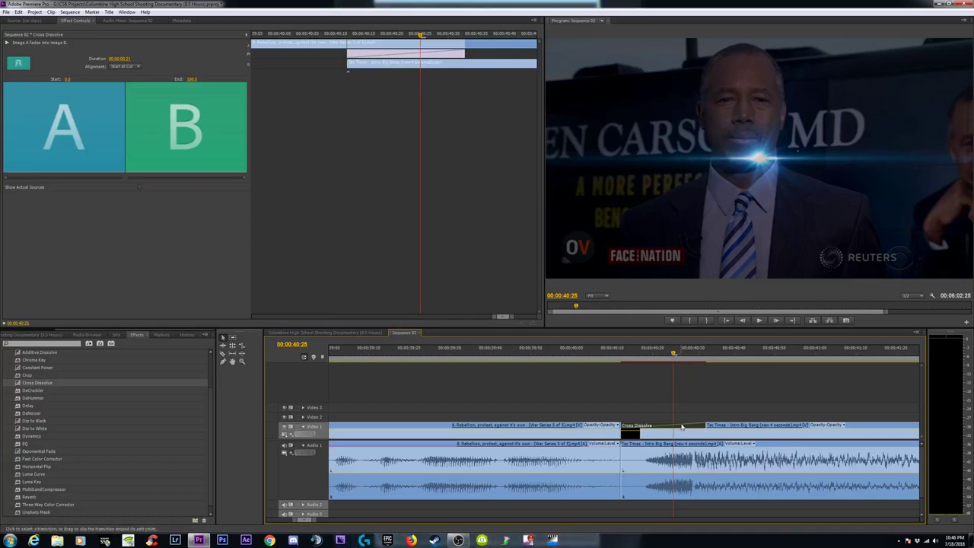
pyautogui.press('Delete')
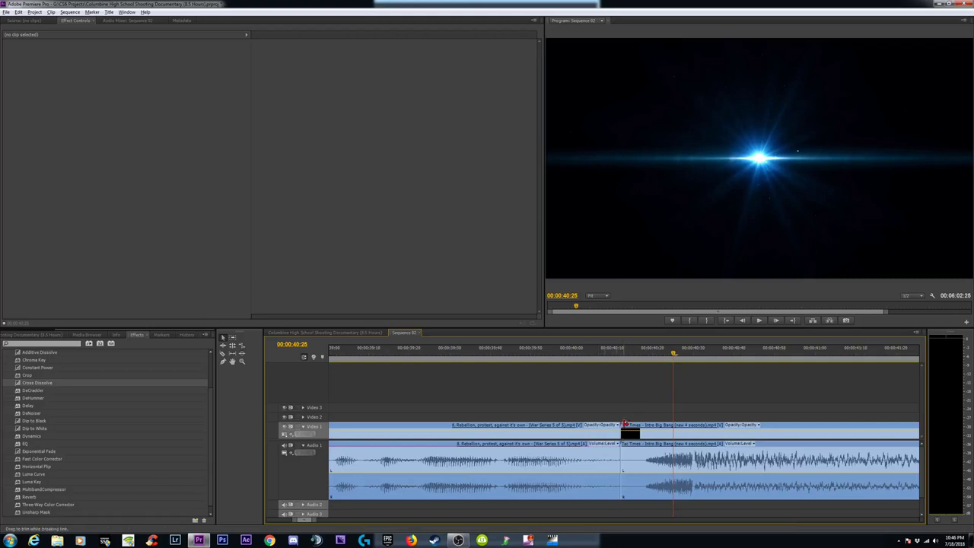
# Trim the interview clip's end back to the playhead and start the intro audio later
pyautogui.moveTo(625, 426); pyautogui.dragTo(715, 430)
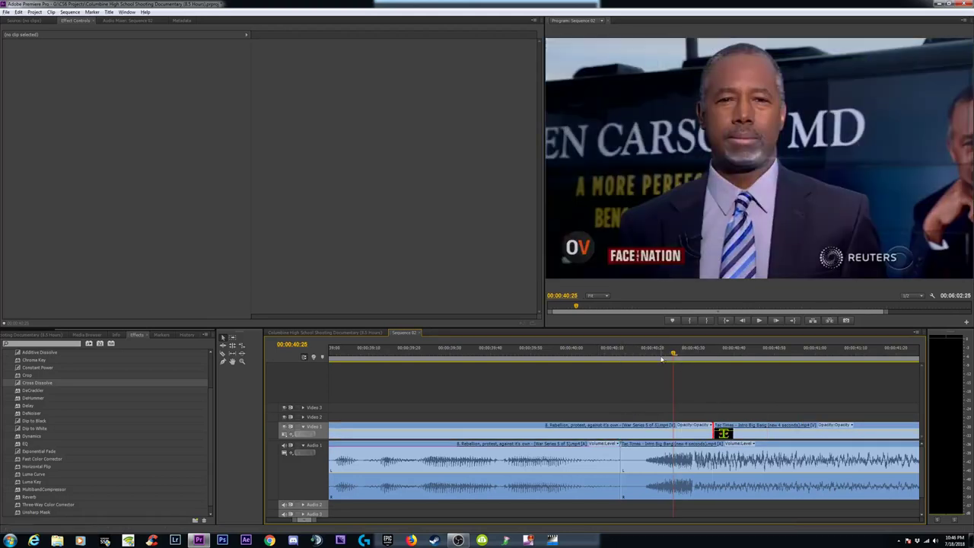
pyautogui.moveTo(672, 355)
pyautogui.mouseDown()
pyautogui.moveTo(687, 358)
pyautogui.moveTo(642, 354)
pyautogui.mouseUp()
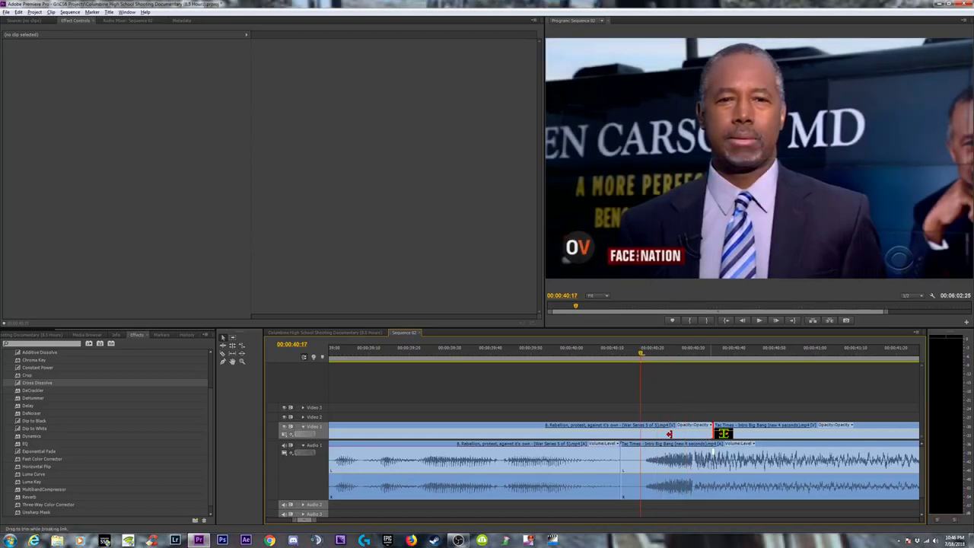
pyautogui.moveTo(713, 430); pyautogui.dragTo(640, 430)
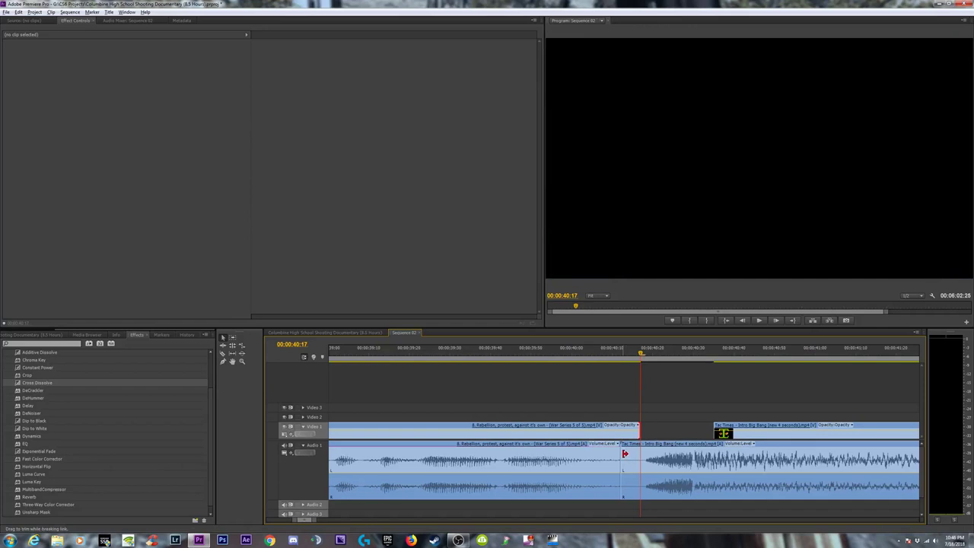
pyautogui.click(715, 355)
pyautogui.moveTo(715, 354); pyautogui.dragTo(637, 358)
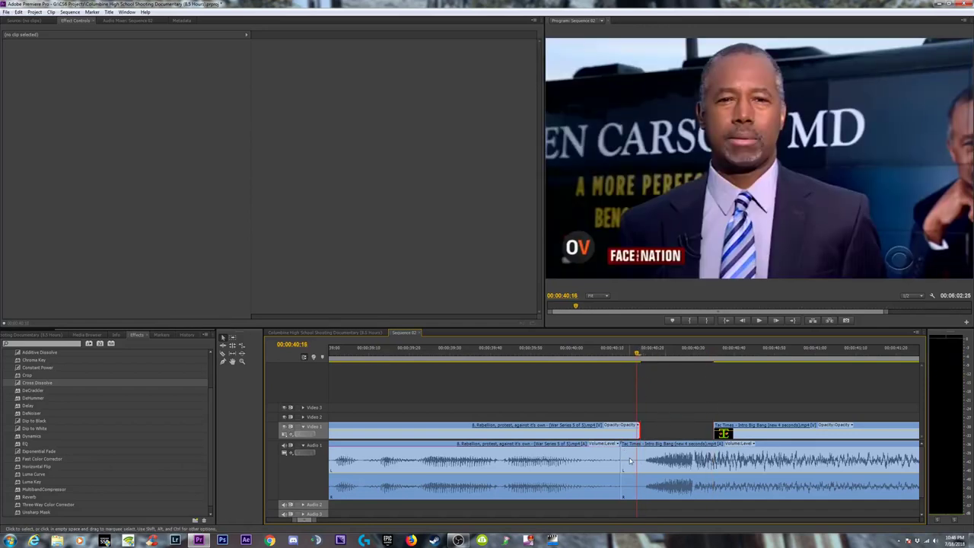
pyautogui.moveTo(624, 460); pyautogui.dragTo(715, 453)
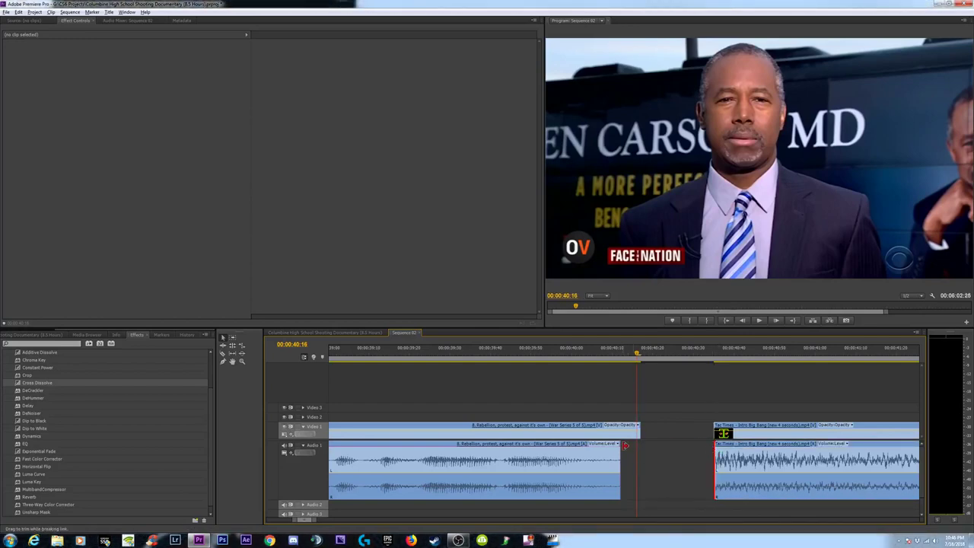
# Delete the gap so the intro meets the interview clip, then step one frame forward
pyautogui.click(742, 441)
pyautogui.moveTo(623, 456); pyautogui.dragTo(638, 457)
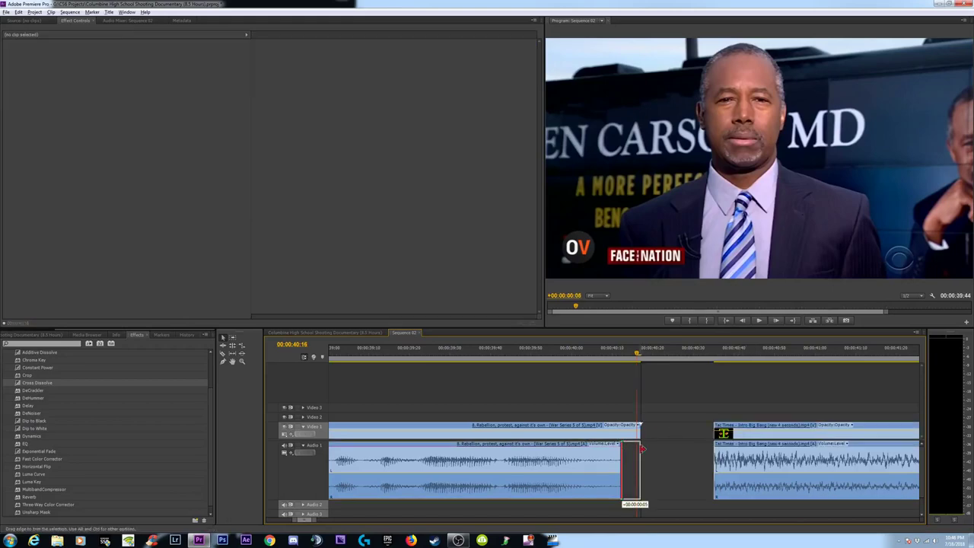
pyautogui.click(673, 432)
pyautogui.press('Delete')
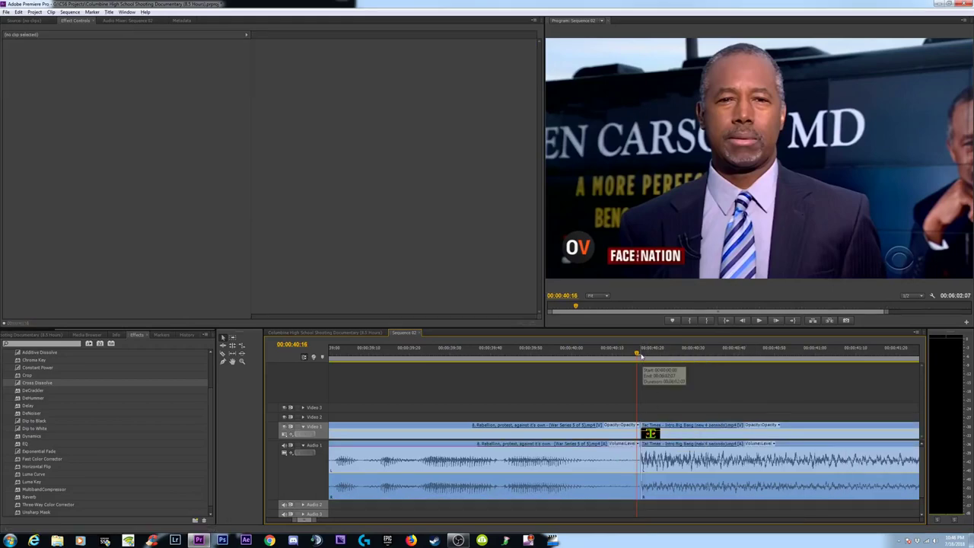
pyautogui.press('Right')
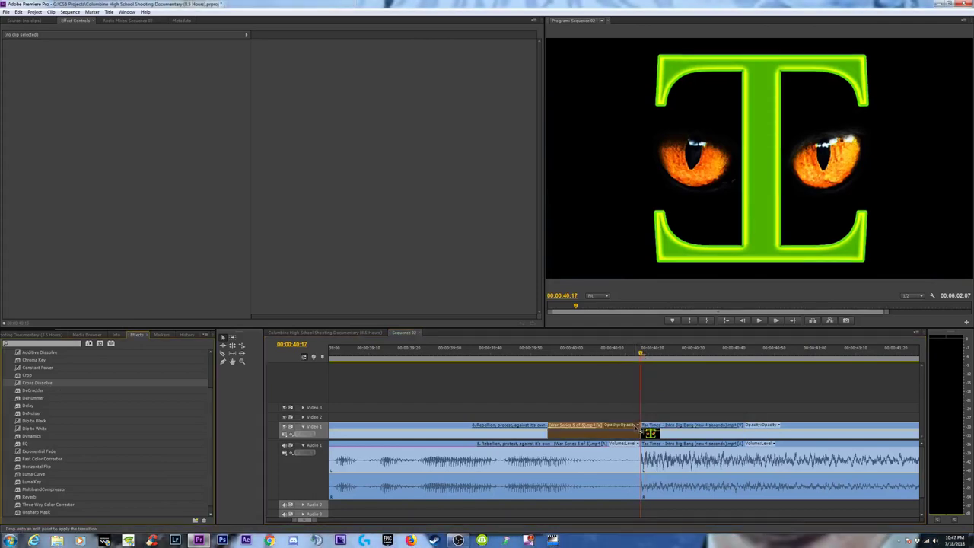
# Add a trimmed Cross Dissolve to the video cut and play through it
pyautogui.moveTo(36, 382); pyautogui.dragTo(632, 428)
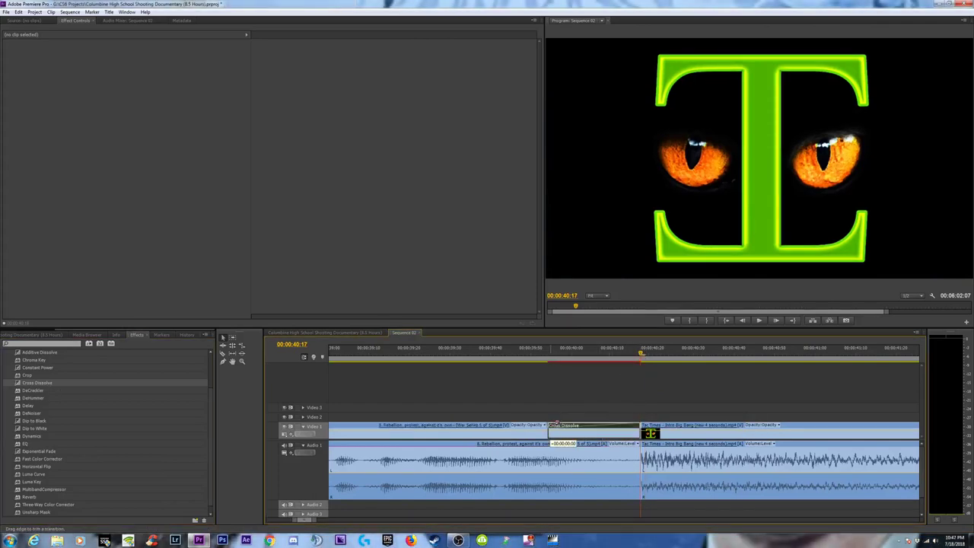
pyautogui.moveTo(552, 424); pyautogui.dragTo(569, 424)
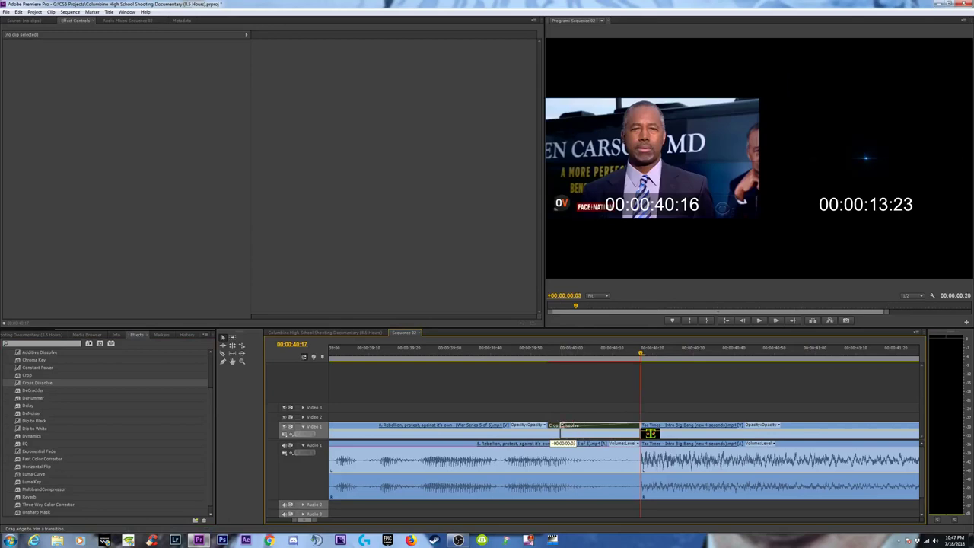
pyautogui.click(569, 424)
pyautogui.click(548, 352)
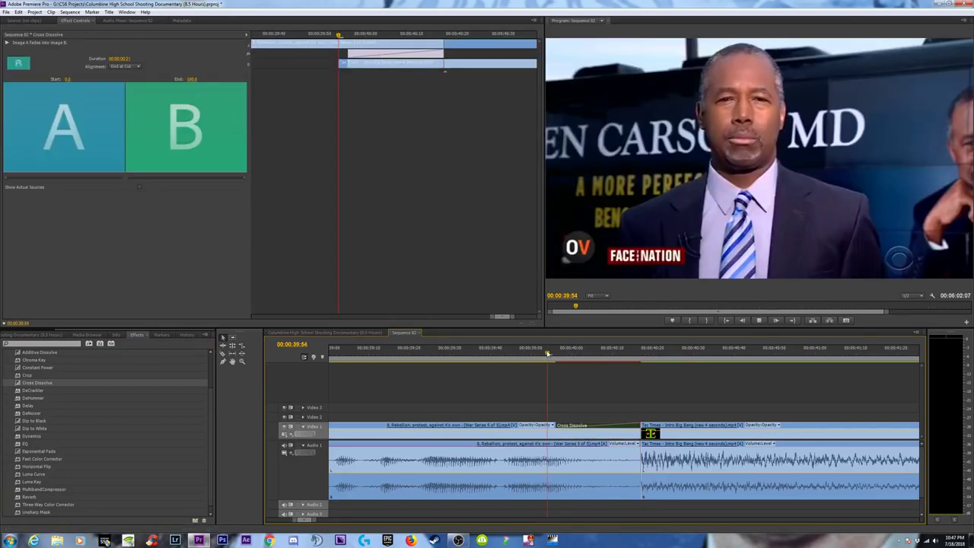
pyautogui.press('space')
pyautogui.press('space')
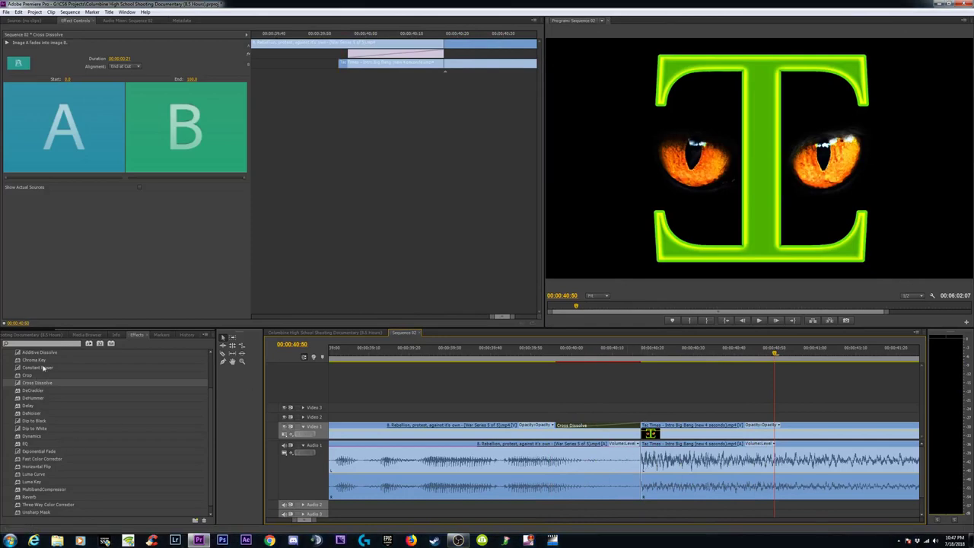
# Trim the interview and intro audio clips so they meet at the cut
pyautogui.click(634, 456)
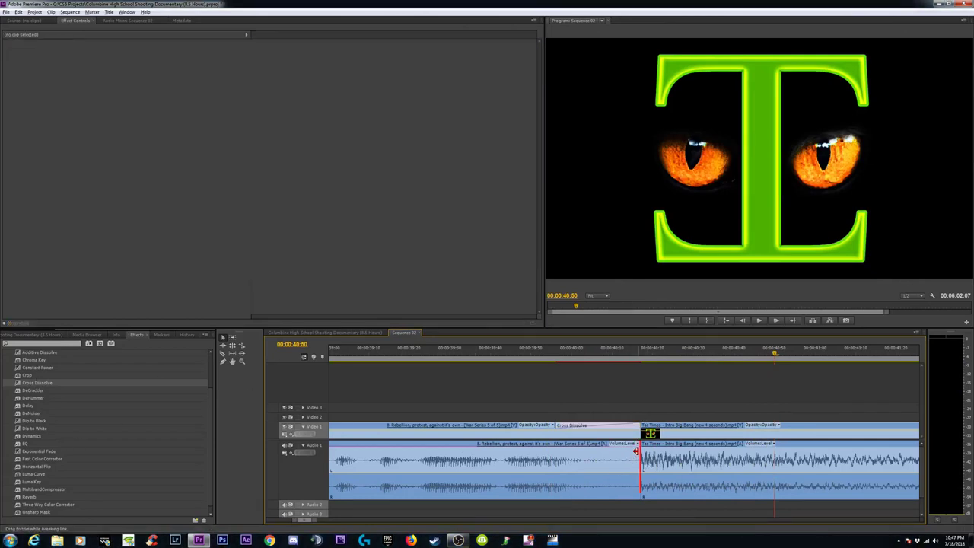
pyautogui.moveTo(637, 468); pyautogui.dragTo(434, 468)
pyautogui.moveTo(581, 457); pyautogui.dragTo(450, 460)
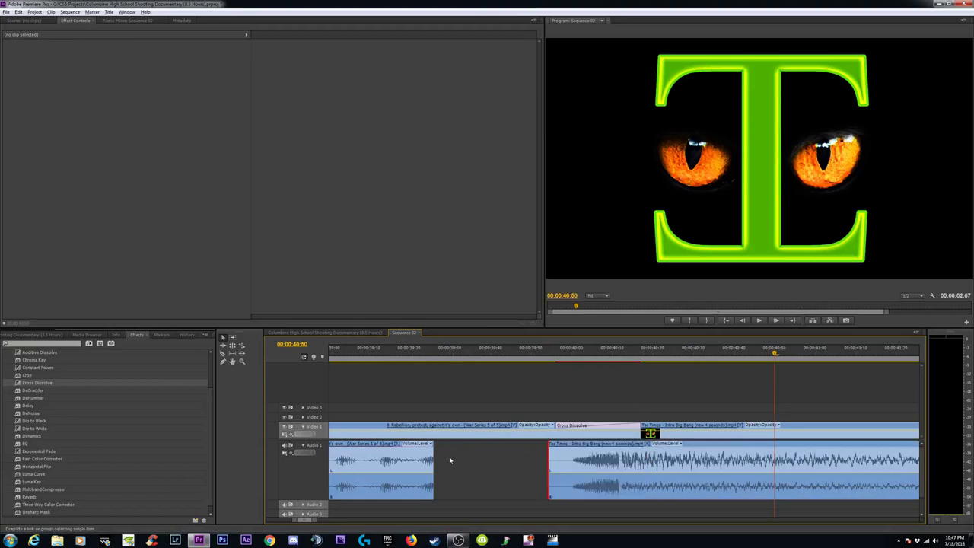
pyautogui.moveTo(553, 454); pyautogui.dragTo(572, 451)
pyautogui.moveTo(437, 460)
pyautogui.mouseDown()
pyautogui.moveTo(572, 460)
pyautogui.moveTo(583, 495)
pyautogui.mouseUp()
# Add a Constant Power audio crossfade at the cut and lengthen it
pyautogui.hotkey('ctrl', 'shift', 'd')
pyautogui.click(567, 444)
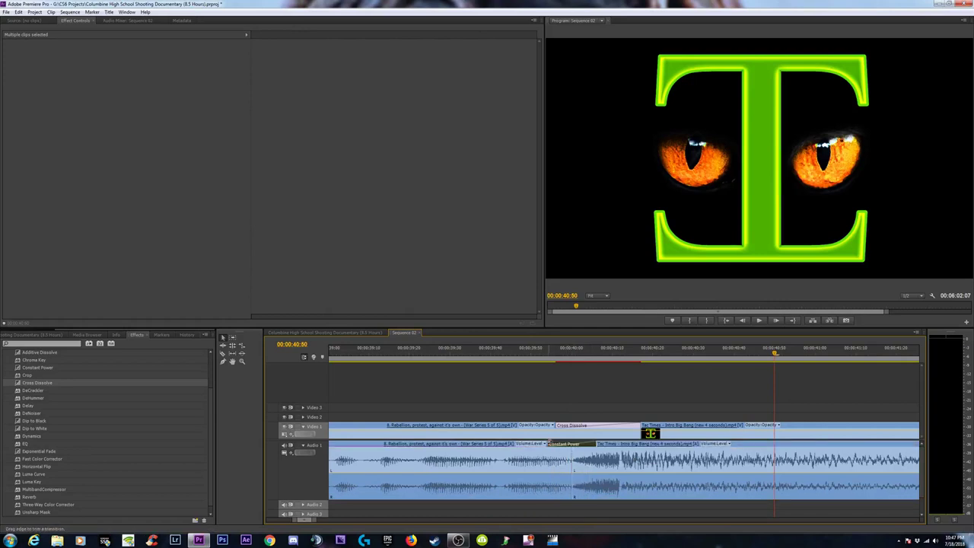
pyautogui.doubleClick(567, 444)
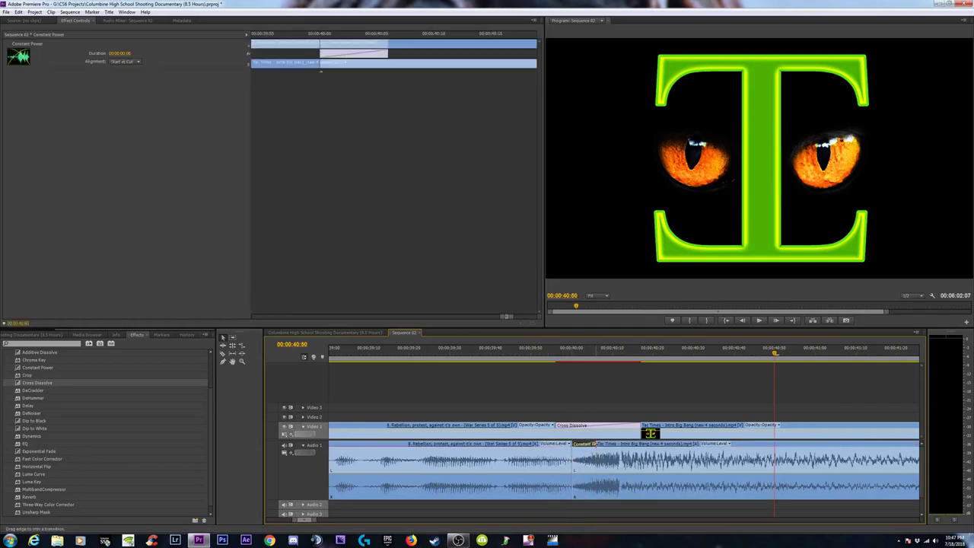
pyautogui.moveTo(595, 449); pyautogui.dragTo(621, 444)
# Play back the transitions around the cut, zoomed out
pyautogui.click(502, 348)
pyautogui.press('space')
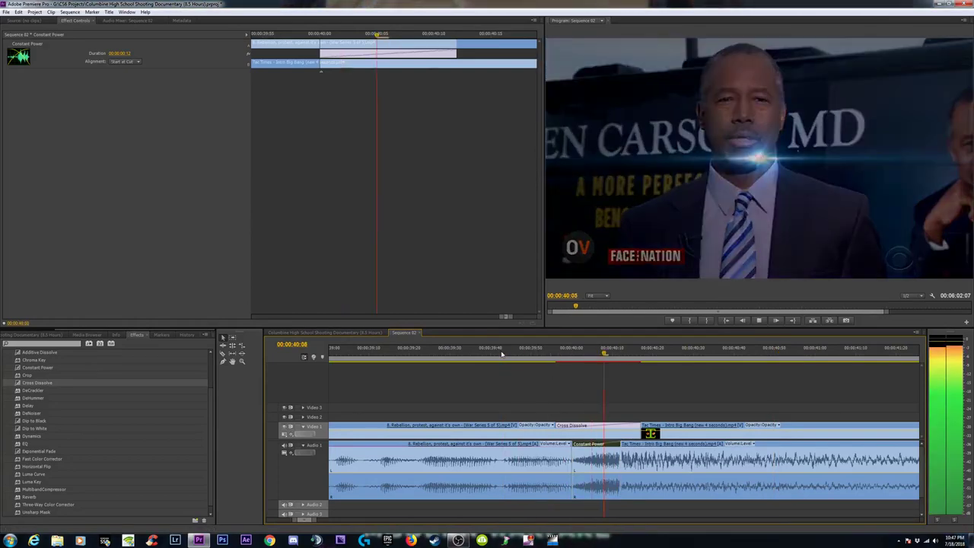
pyautogui.press('space')
pyautogui.press('-')
pyautogui.press('-')
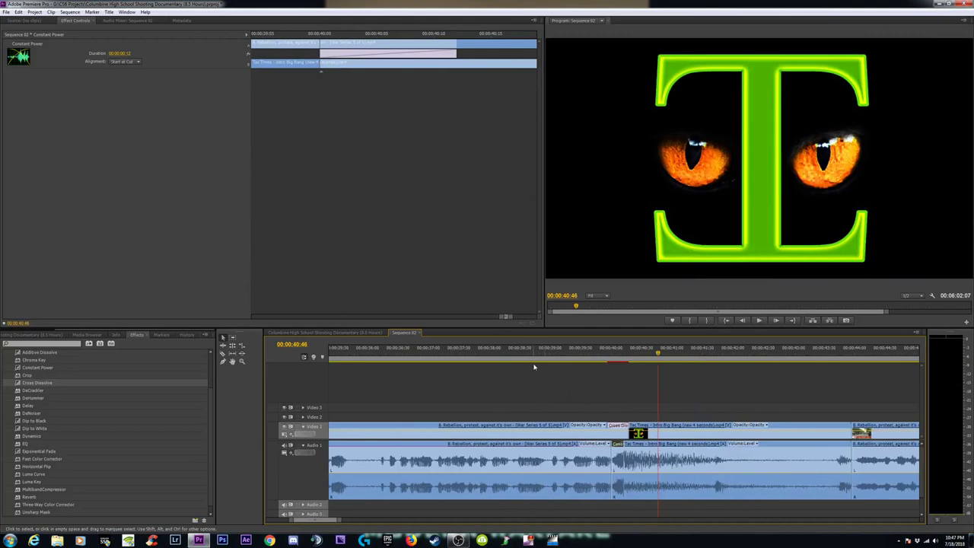
pyautogui.click(543, 355)
pyautogui.press('space')
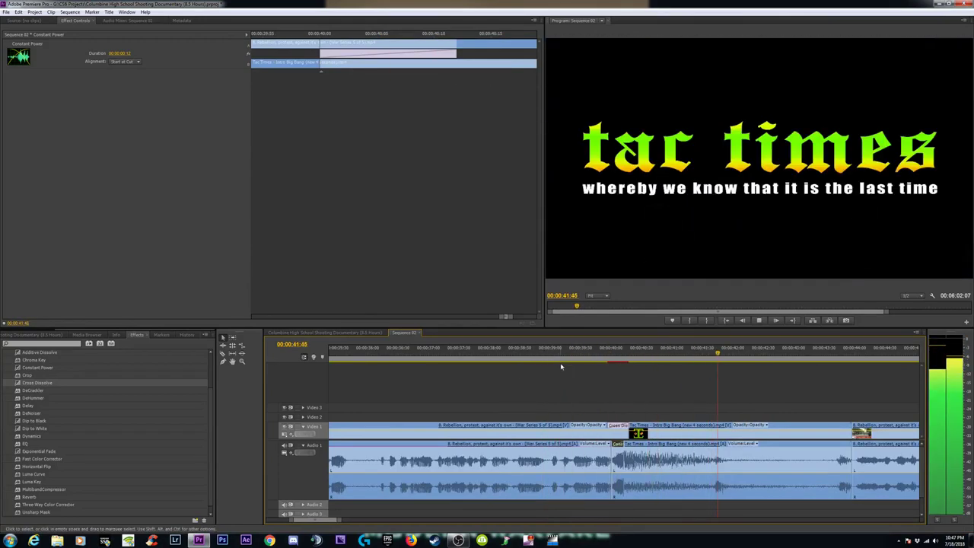
pyautogui.press('space')
# Replay the transition from 00:00:39:47 and zoom in closely around the cut
pyautogui.press('=')
pyautogui.click(611, 358)
pyautogui.press('space')
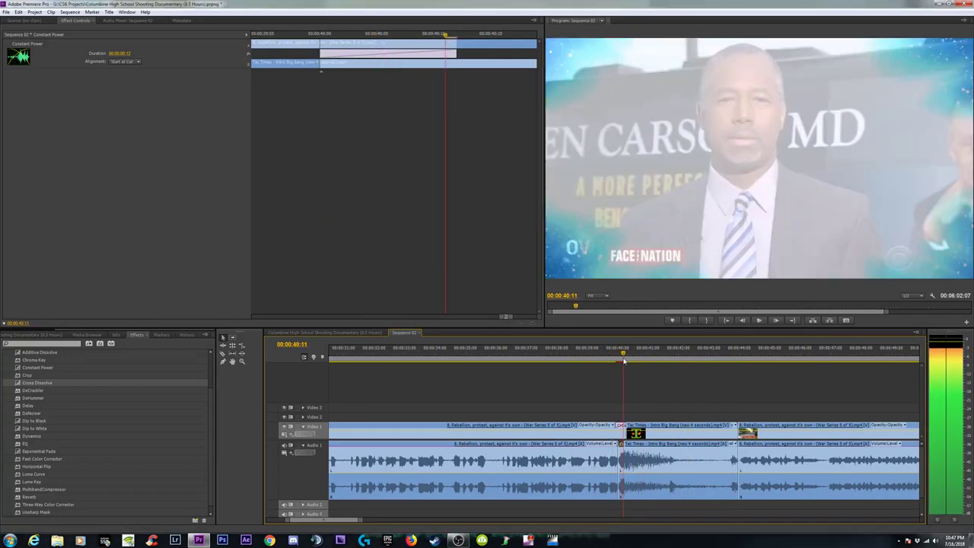
pyautogui.press('space')
pyautogui.press('=')
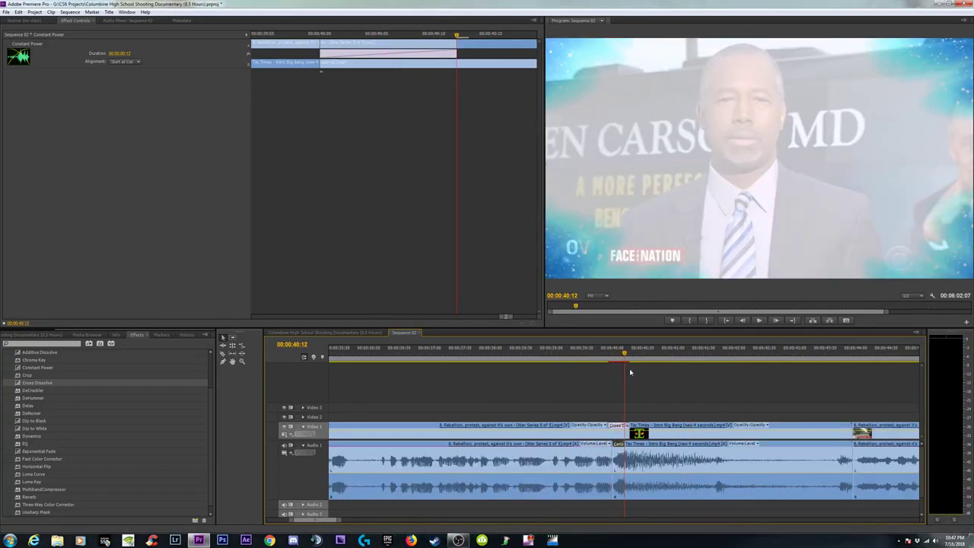
pyautogui.press('=')
# Replace the Cross Dissolve after trimming the interview clip's end to the playhead, and play it
pyautogui.click(630, 426)
pyautogui.press('Delete')
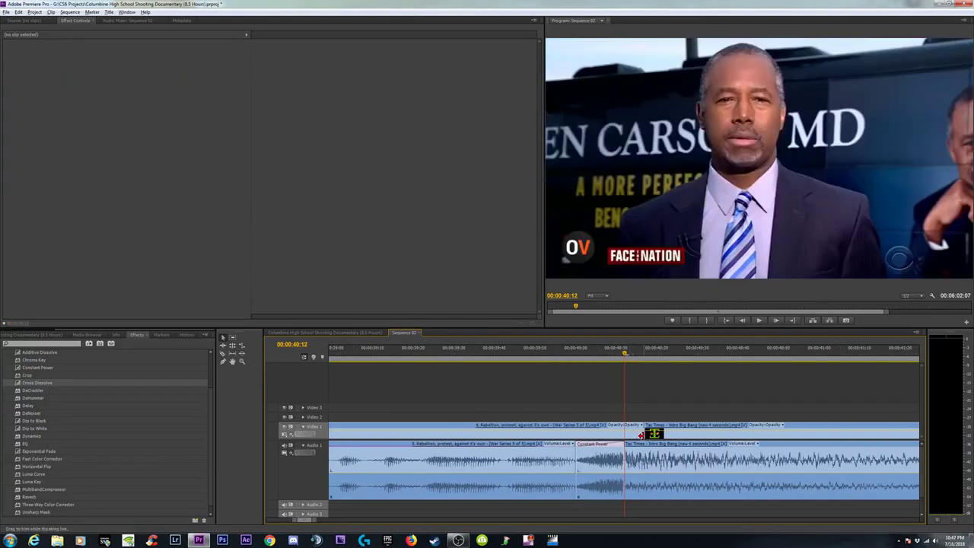
pyautogui.moveTo(641, 431); pyautogui.dragTo(625, 431)
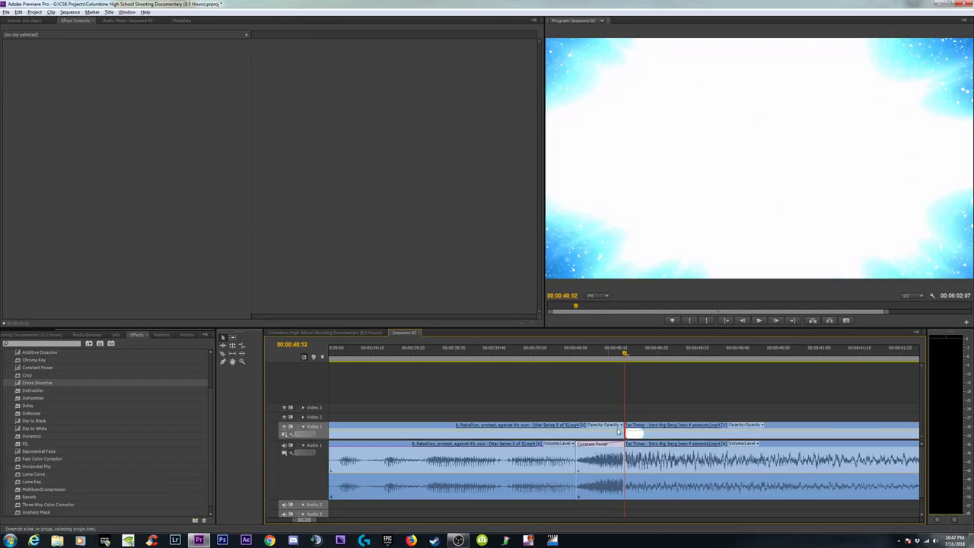
pyautogui.moveTo(63, 384)
pyautogui.mouseDown()
pyautogui.moveTo(580, 428)
pyautogui.moveTo(570, 424)
pyautogui.mouseUp()
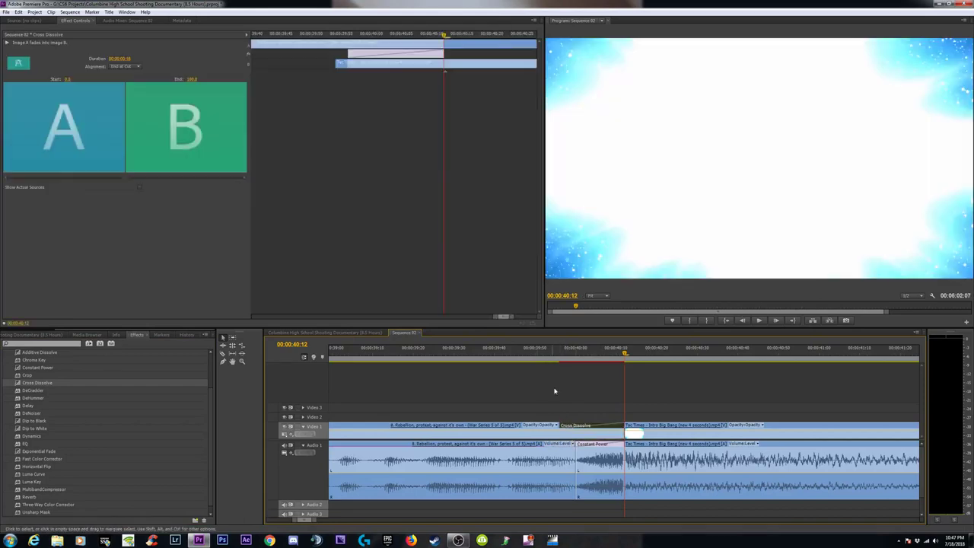
pyautogui.click(500, 354)
pyautogui.press('space')
pyautogui.press('space')
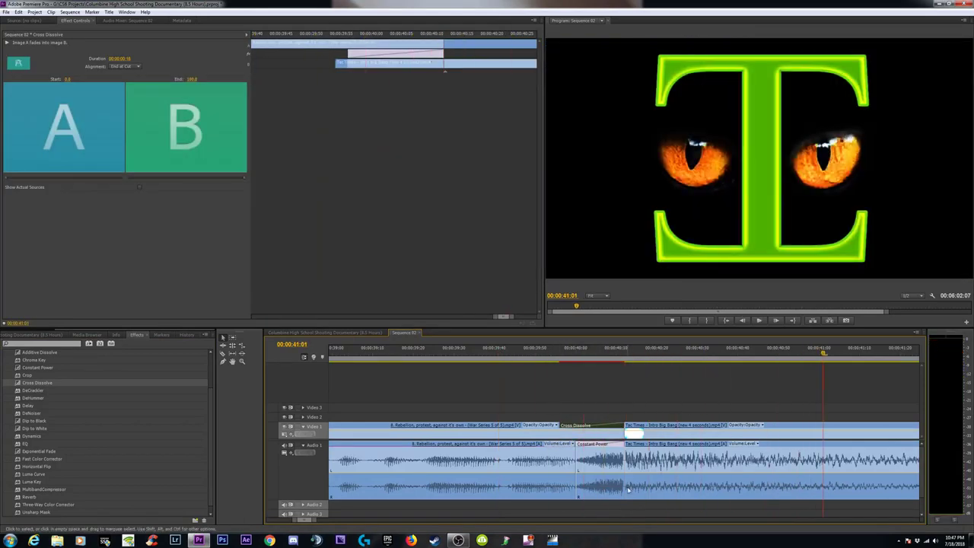
# Step two frames past the white flash at the cut, then replay from 00:00:39:14
pyautogui.press('-')
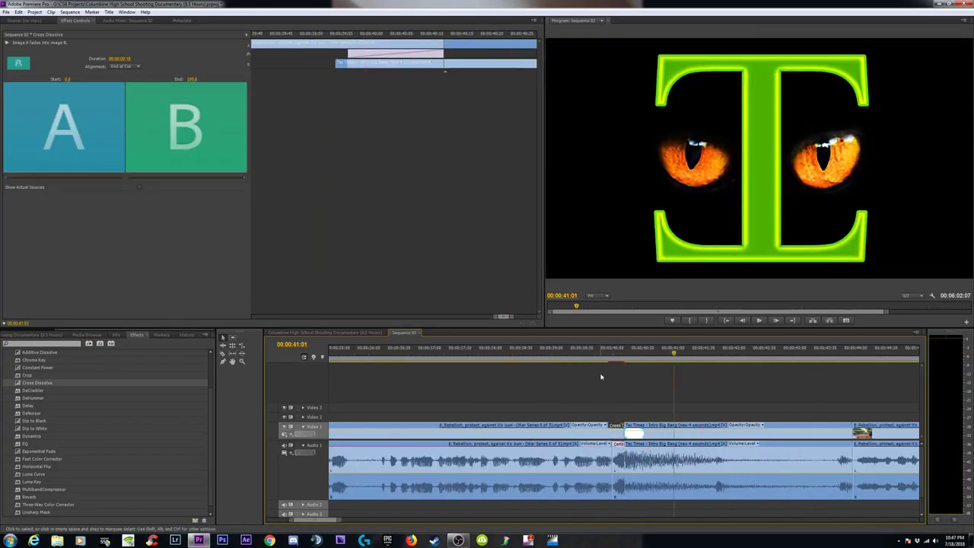
pyautogui.click(616, 357)
pyautogui.press('space')
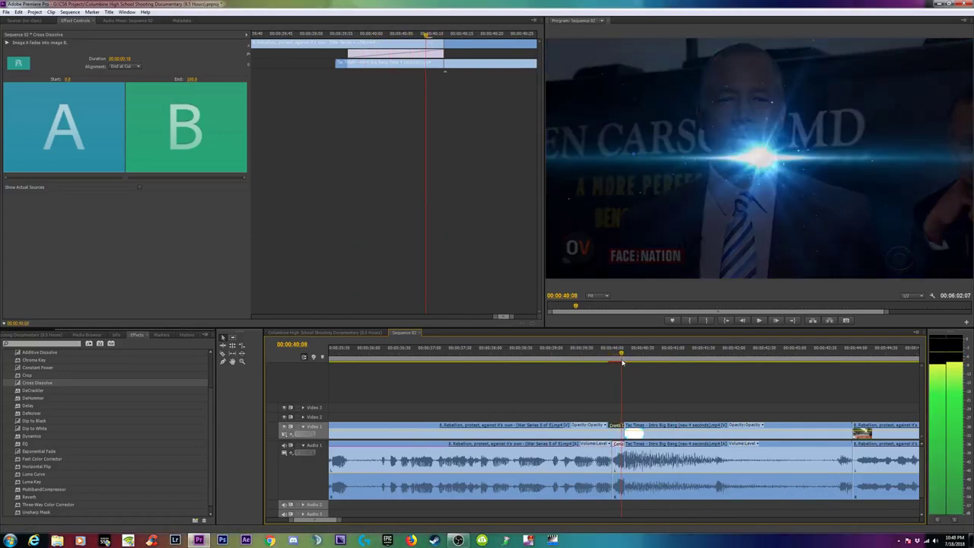
pyautogui.press('space')
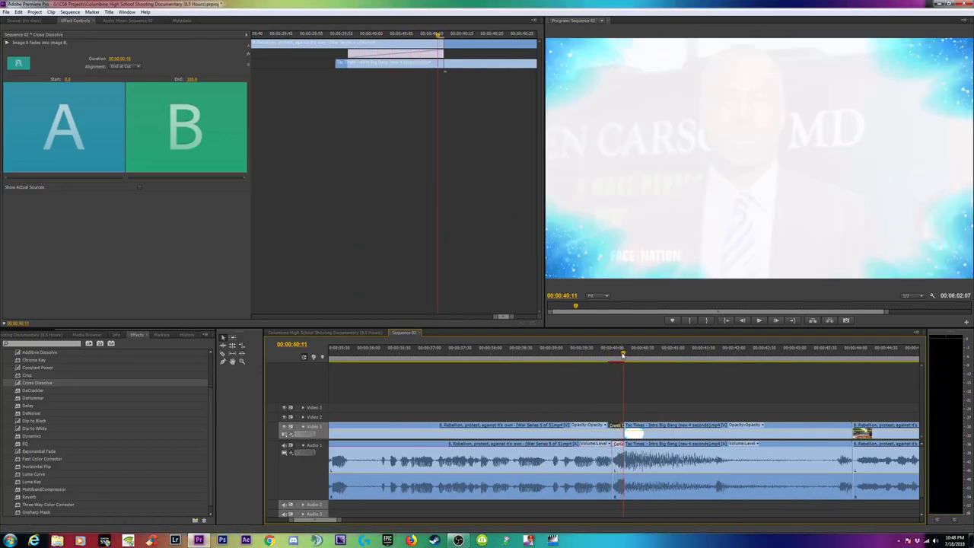
pyautogui.press('Right')
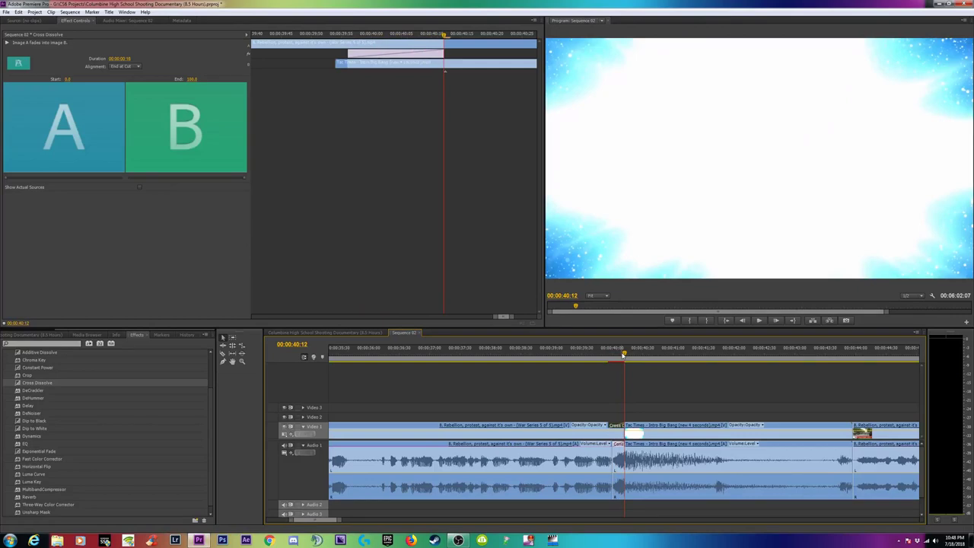
pyautogui.press('Right')
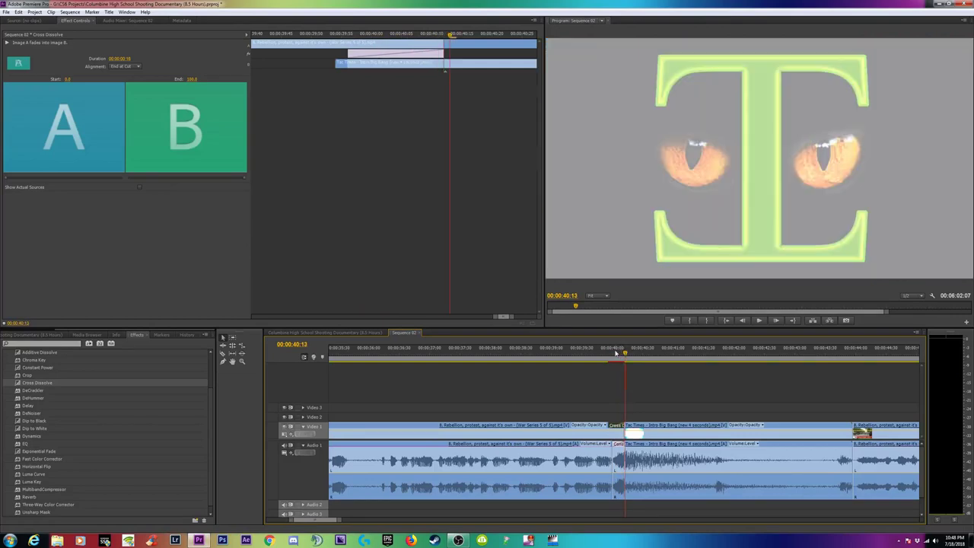
pyautogui.moveTo(611, 351); pyautogui.dragTo(567, 351)
pyautogui.press('space')
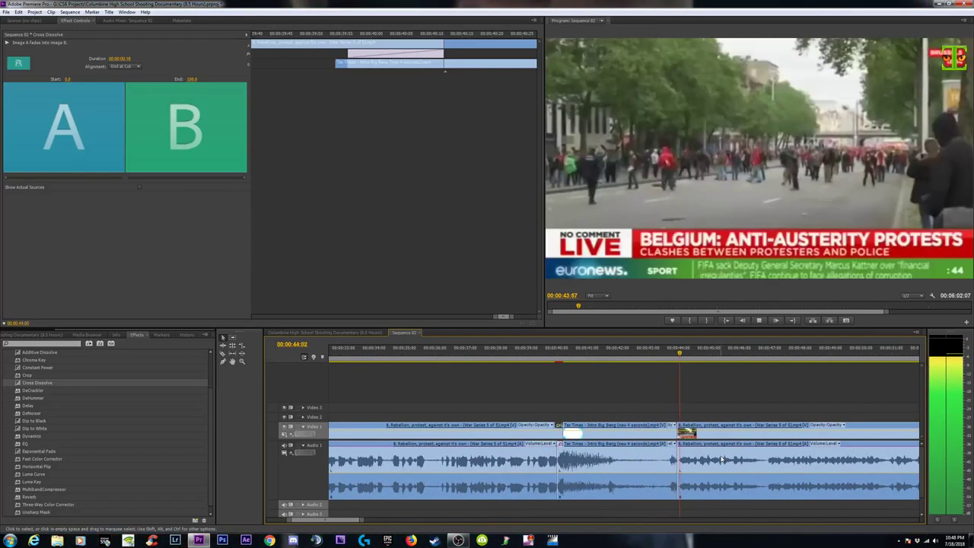
pyautogui.press('space')
pyautogui.moveTo(684, 508); pyautogui.dragTo(672, 476)
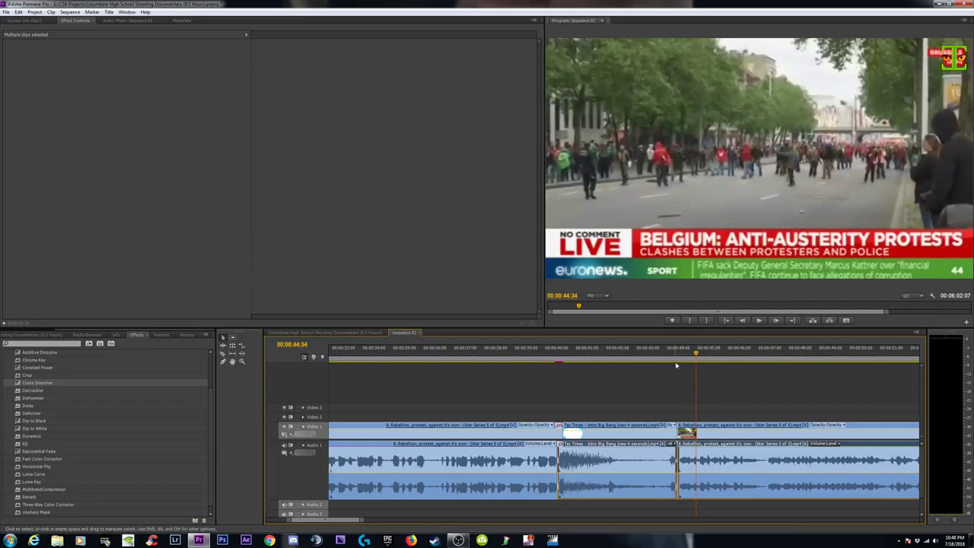
pyautogui.click(676, 365)
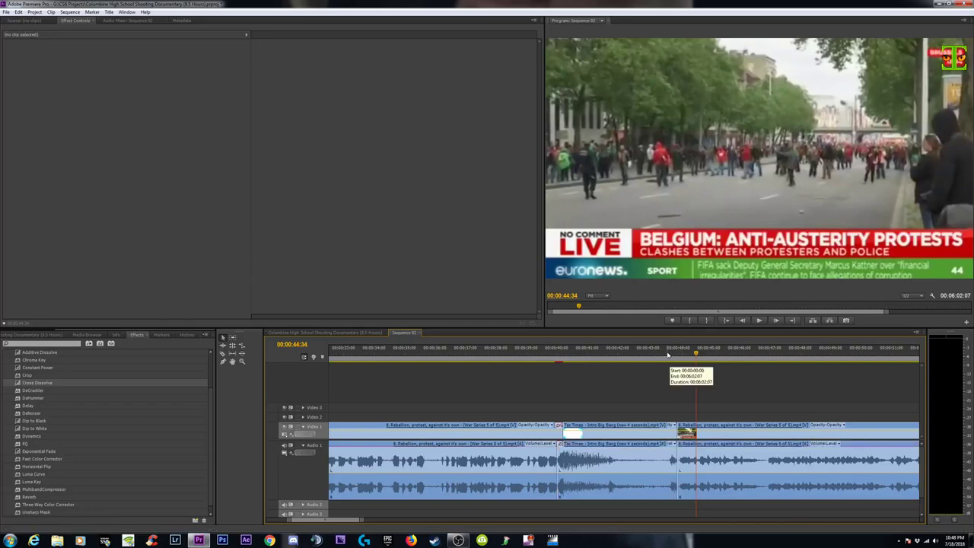
pyautogui.click(660, 356)
pyautogui.press('space')
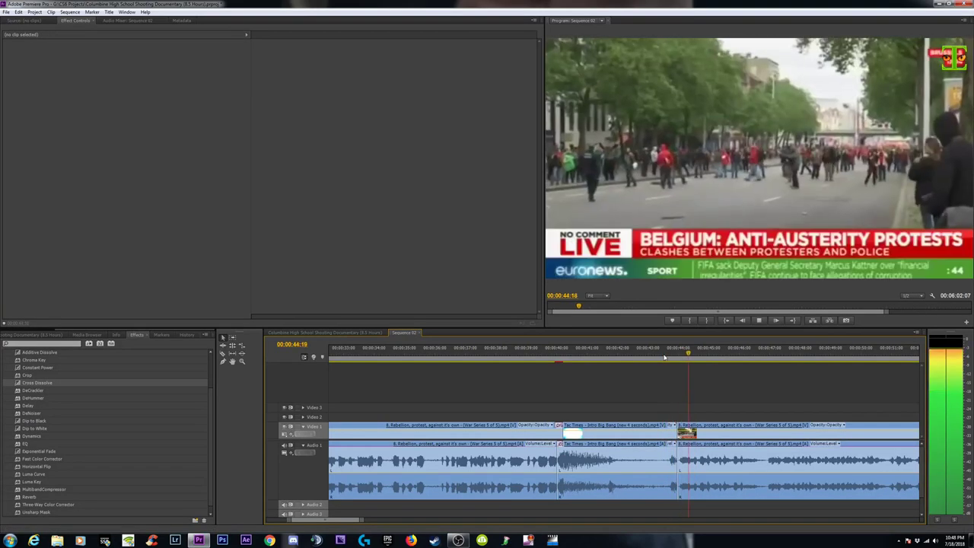
pyautogui.press('-')
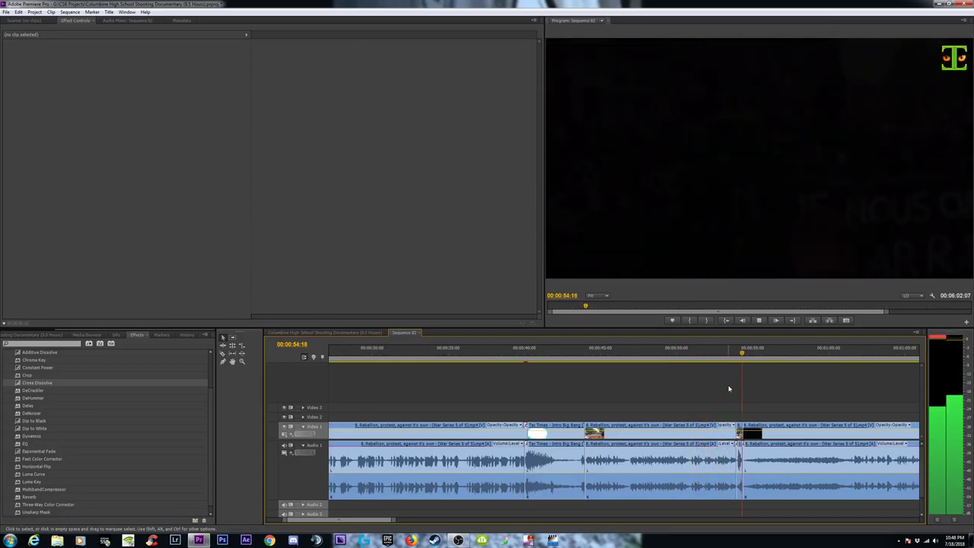
pyautogui.click(590, 349)
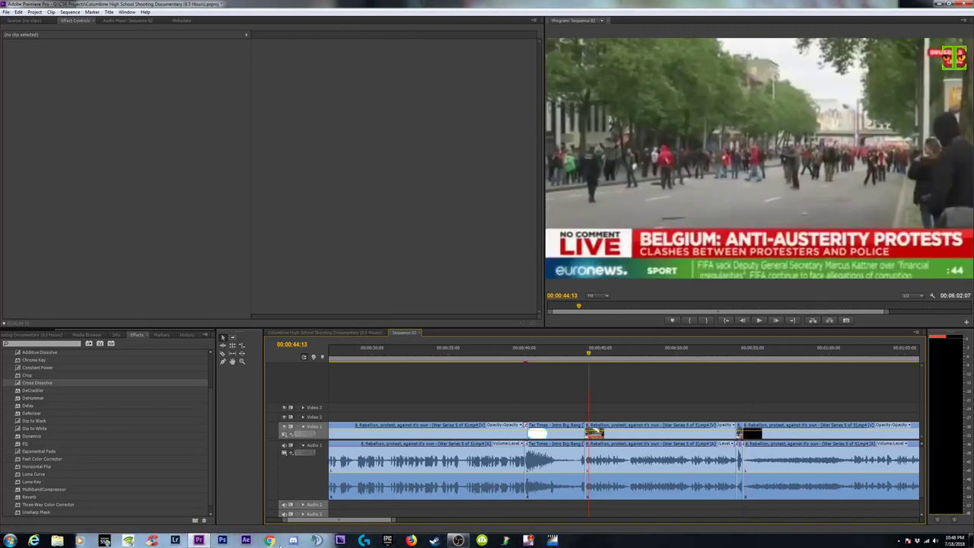
# Search Chrome for 'I will set the egyptians against the egyptians' and open BibleHub's Isaiah 19:2
pyautogui.hotkey('alt', 'Tab')
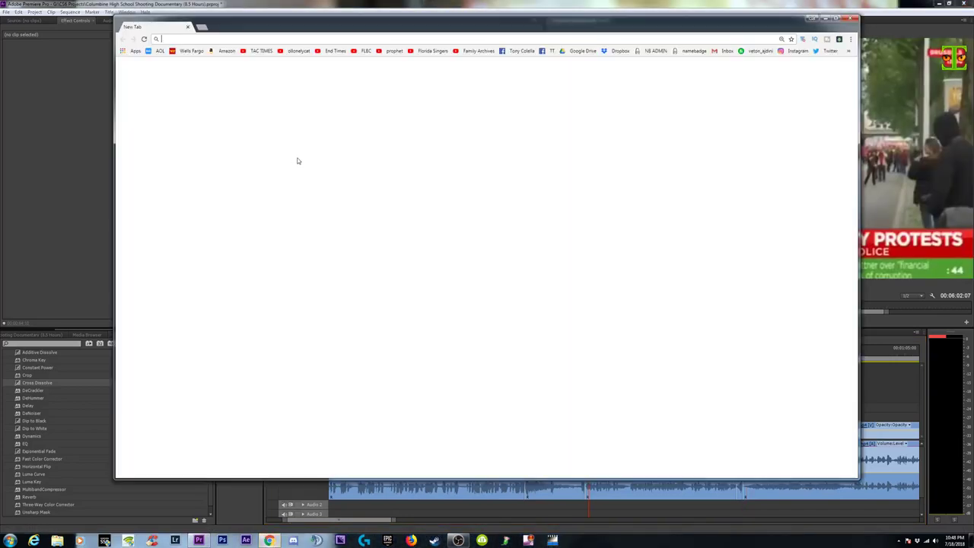
pyautogui.write('I will set the')
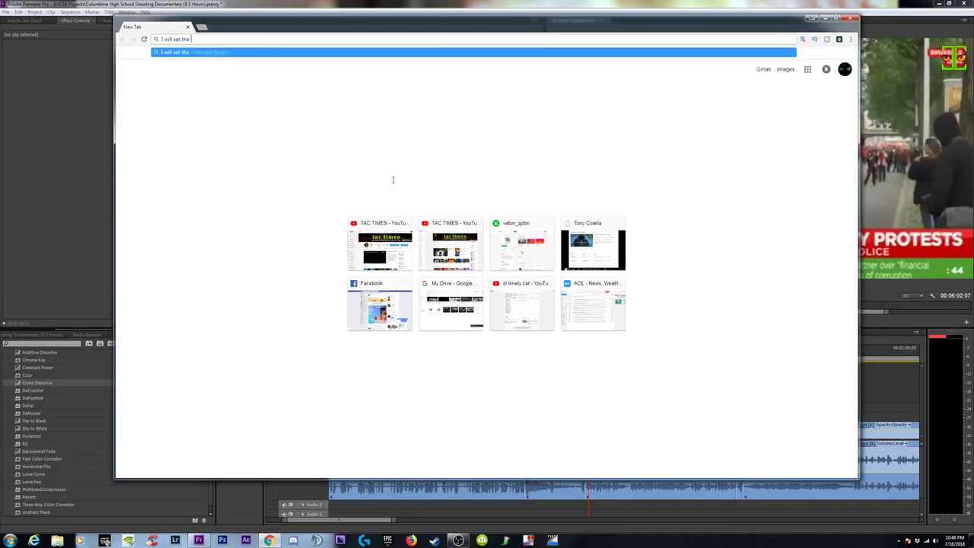
pyautogui.write(' egyptians against the e')
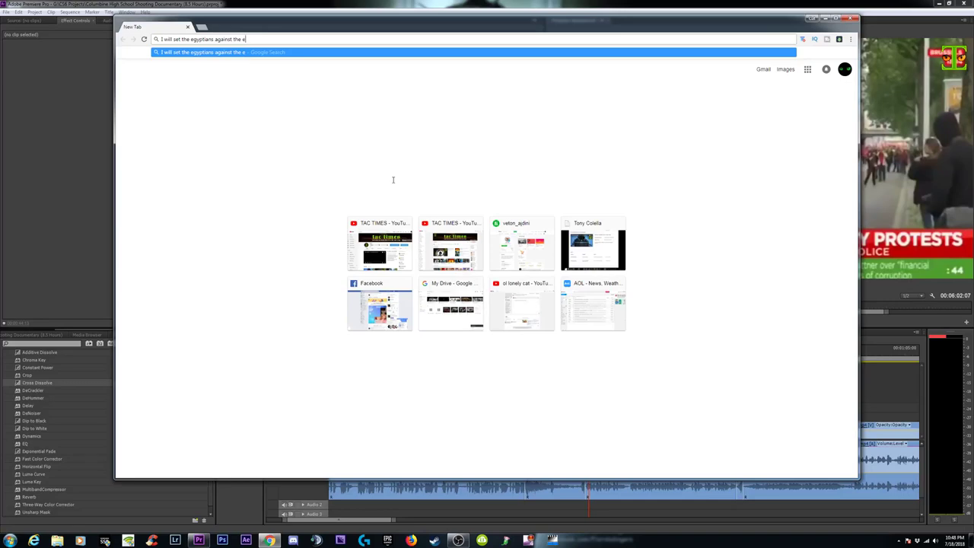
pyautogui.write('gyptians')
pyautogui.press('Return')
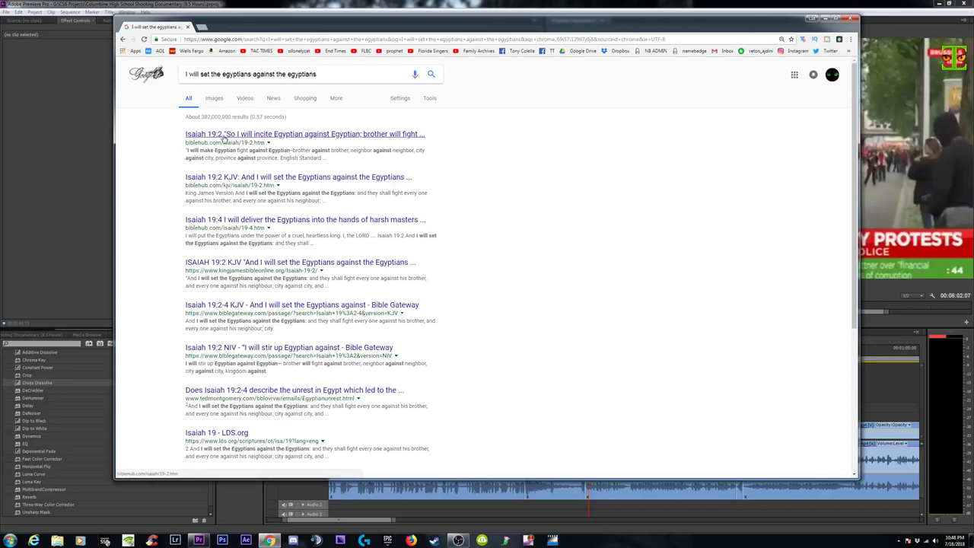
pyautogui.click(226, 177)
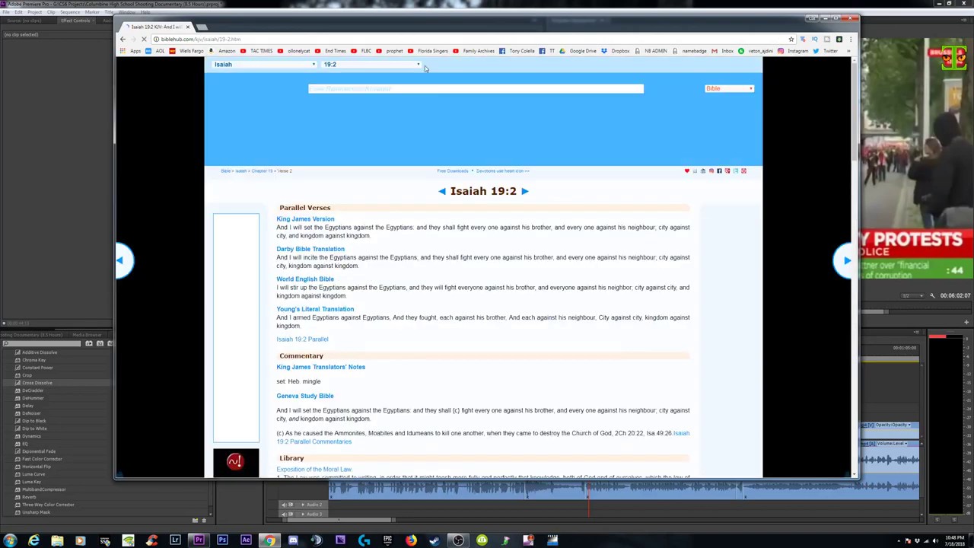
# Copy Isaiah 19:2's King James text and return Premiere's playhead to 00:00:45:12
pyautogui.hotkey('alt', 'Tab')
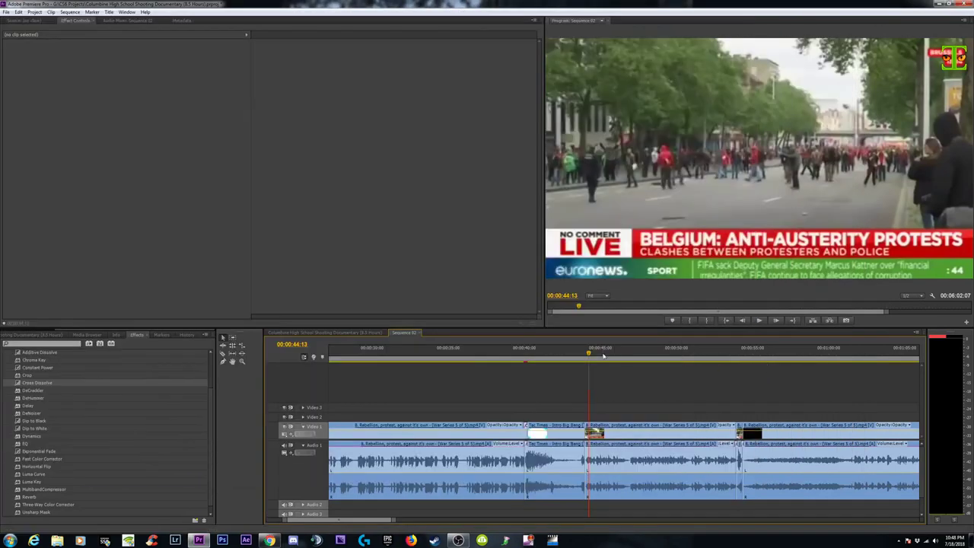
pyautogui.press('space')
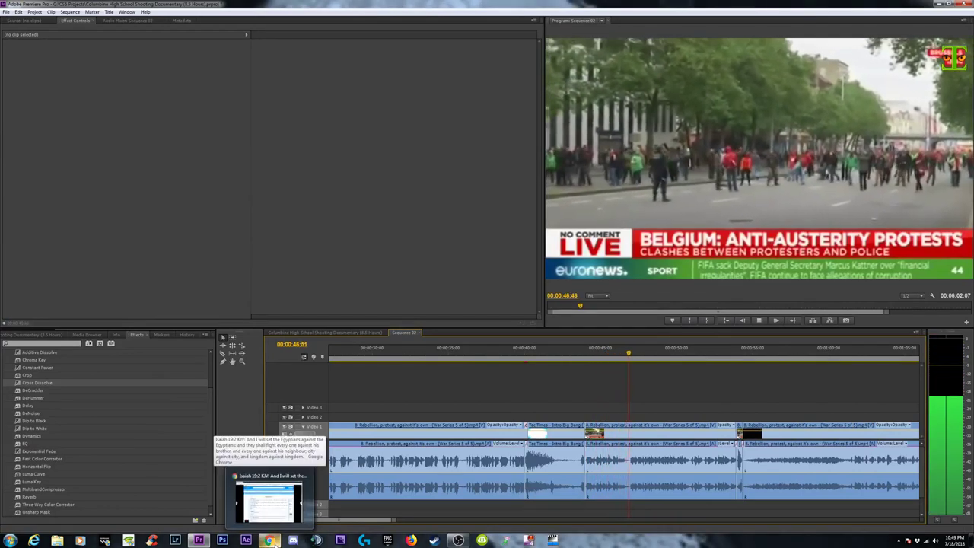
pyautogui.click(270, 499)
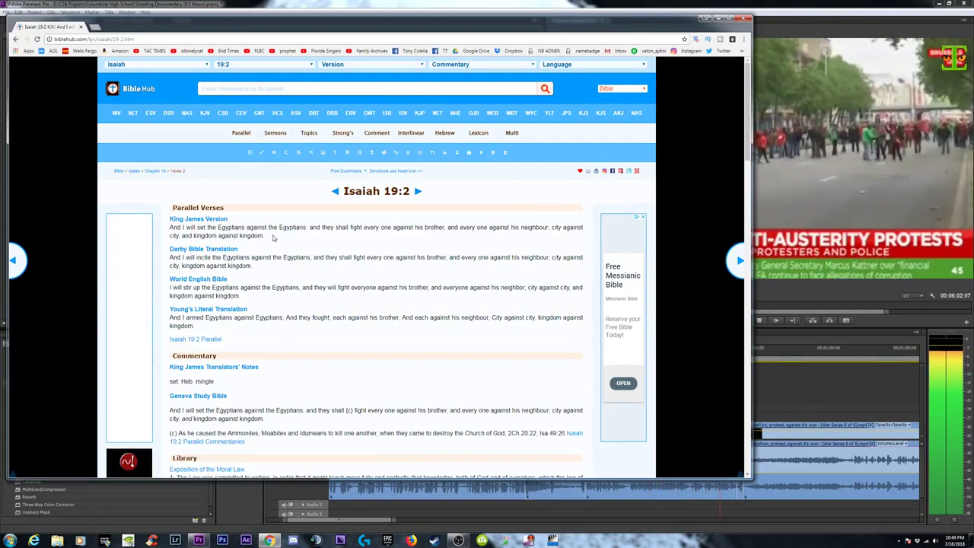
pyautogui.moveTo(265, 236); pyautogui.dragTo(169, 226)
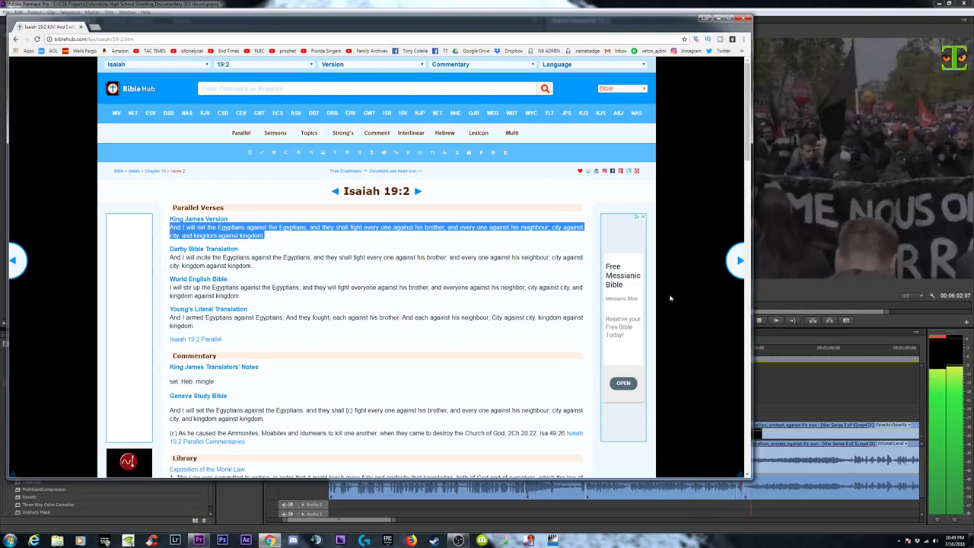
pyautogui.scroll(-5, 343, 304)
pyautogui.hotkey('alt', 'Tab')
pyautogui.moveTo(667, 349); pyautogui.dragTo(603, 349)
# Create a new default still title named with the Isaiah 19:2 verse
pyautogui.click(50, 12)
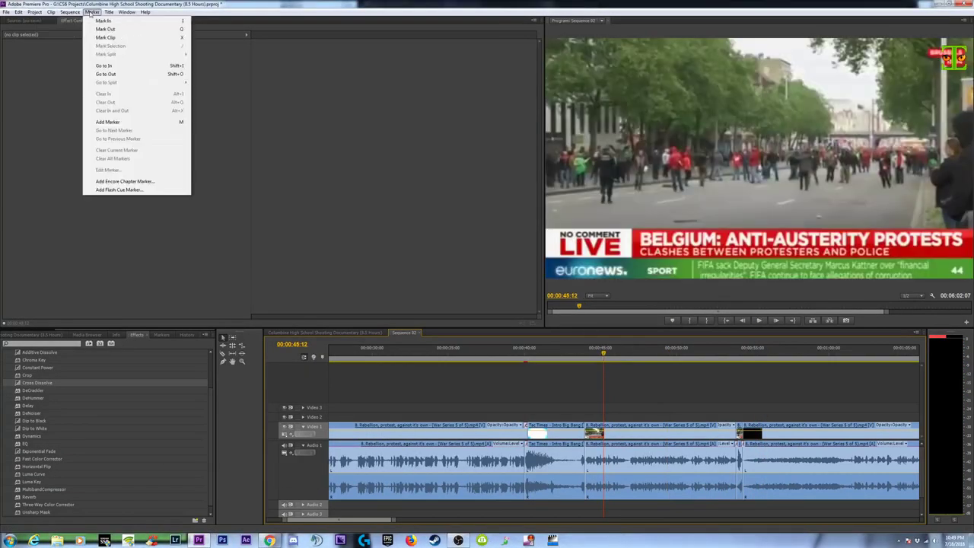
pyautogui.moveTo(125, 20)
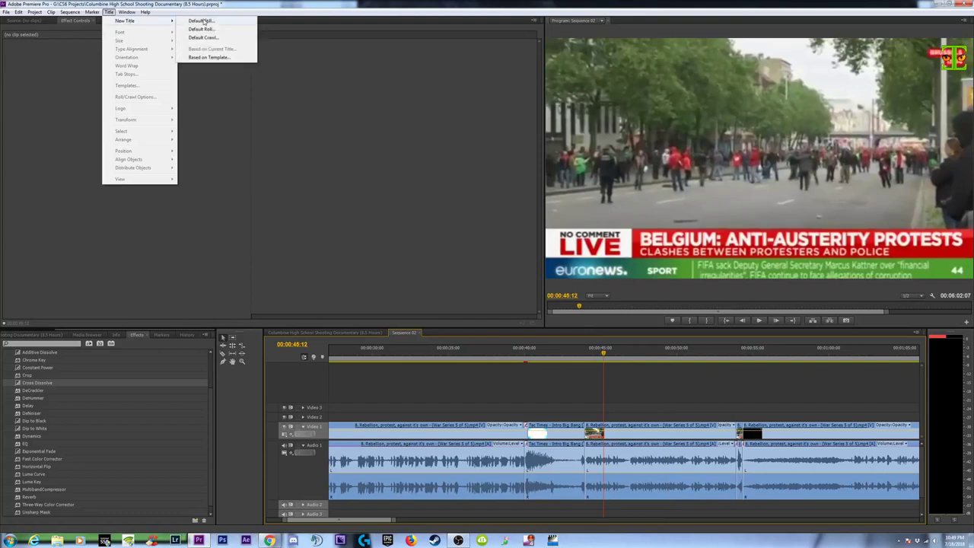
pyautogui.click(202, 21)
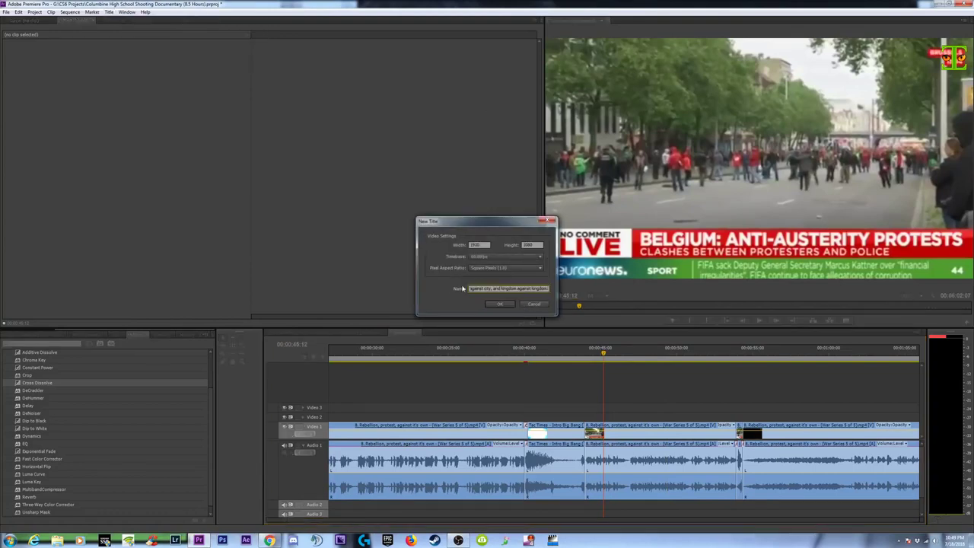
pyautogui.click(496, 305)
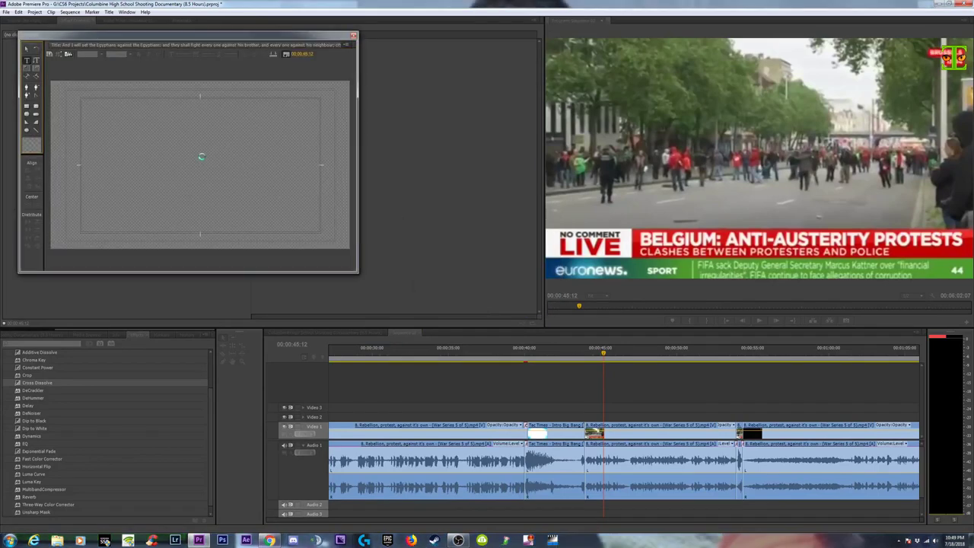
# Place the verse title on Video 2 above the protest clip and lengthen it
pyautogui.click(32, 337)
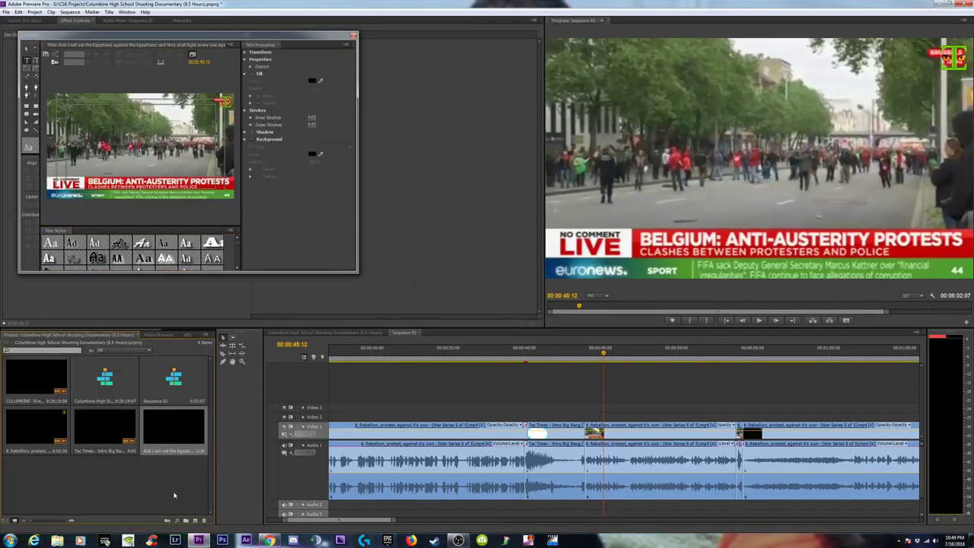
pyautogui.moveTo(174, 426); pyautogui.dragTo(601, 417)
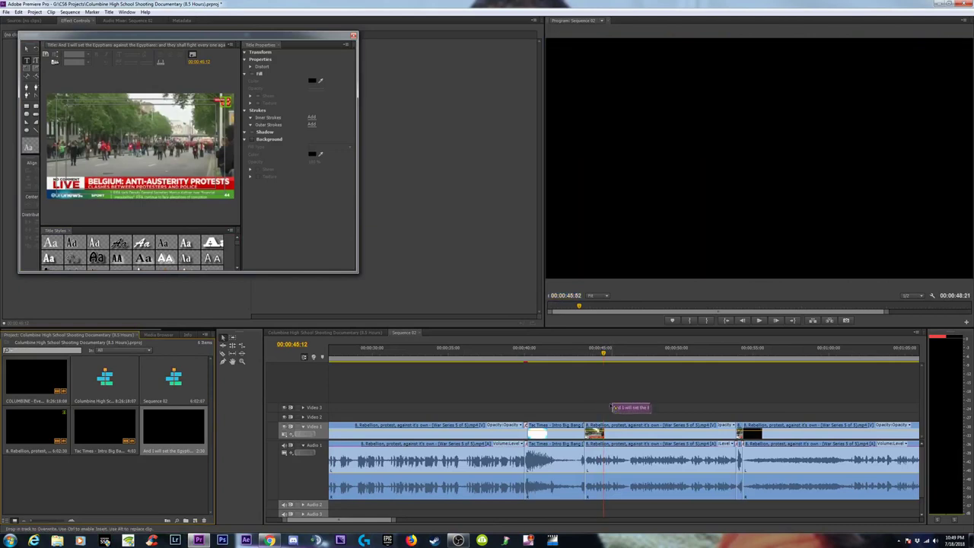
pyautogui.moveTo(726, 416); pyautogui.dragTo(740, 417)
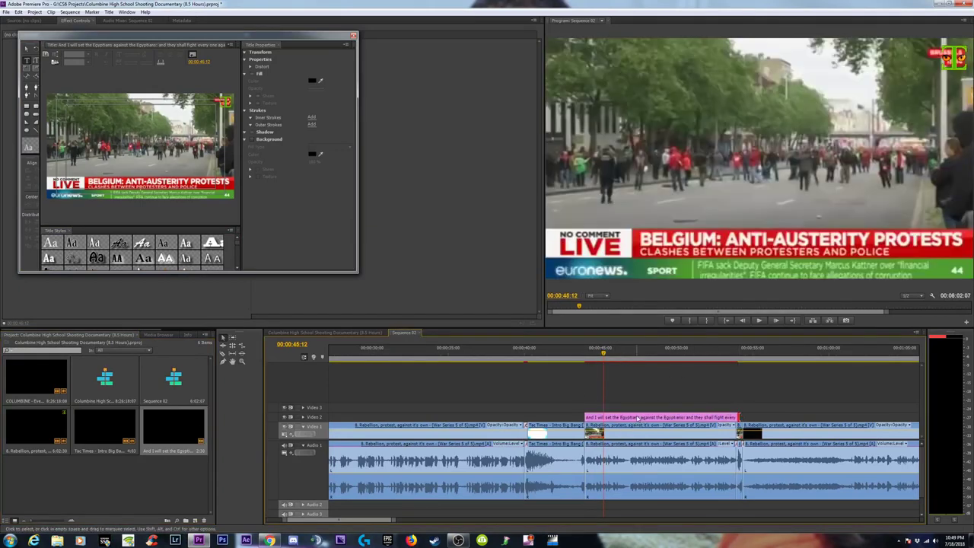
pyautogui.doubleClick(640, 418)
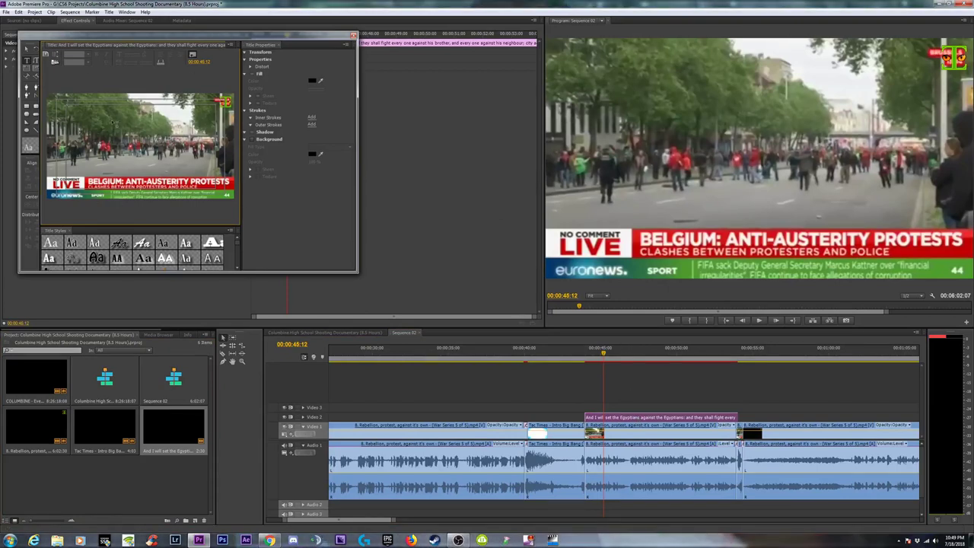
# Paste the Isaiah 19:2 verse into the title and enlarge the Title Designer
pyautogui.click(79, 118)
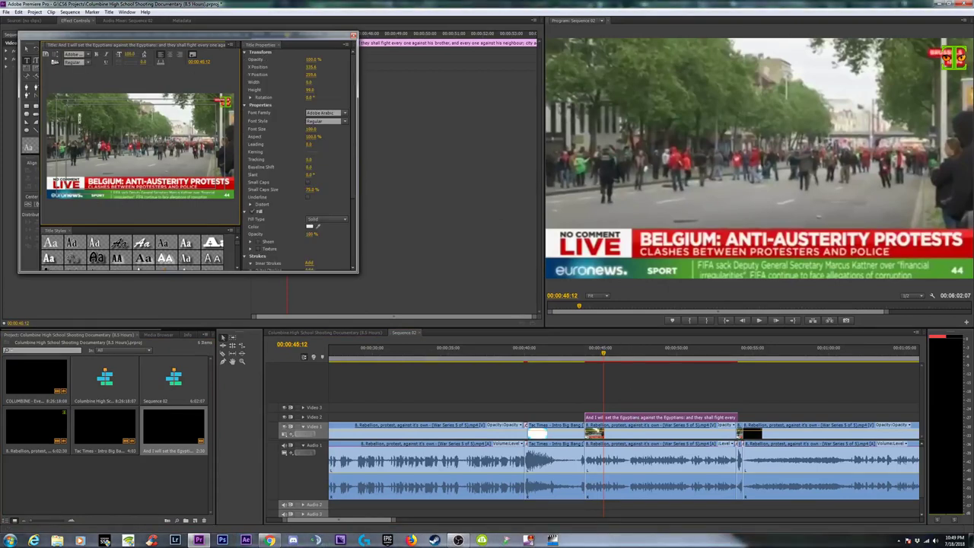
pyautogui.hotkey('ctrl', 'v')
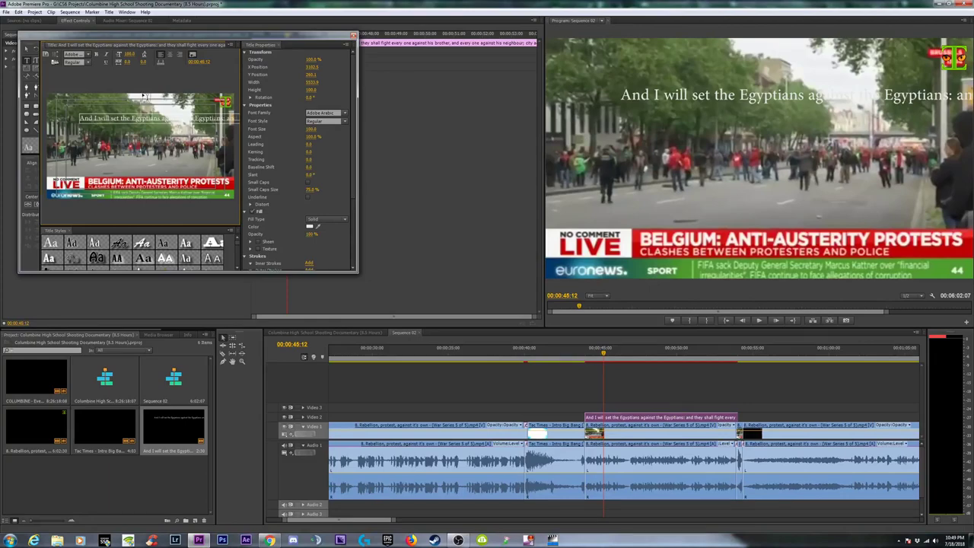
pyautogui.moveTo(278, 44); pyautogui.dragTo(381, 54)
pyautogui.moveTo(460, 287); pyautogui.dragTo(812, 468)
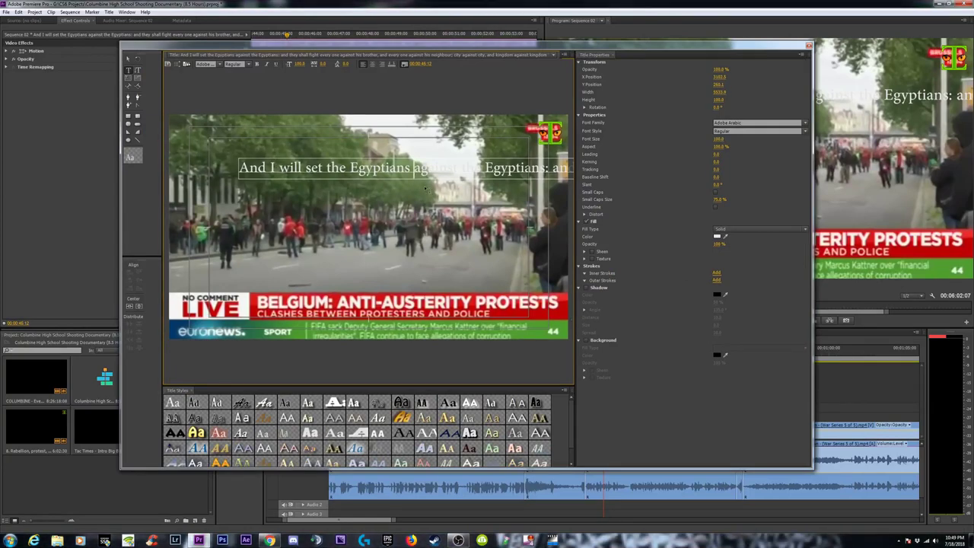
# Break the verse into five lines, ending with 'city against city' on its own
pyautogui.press('Return')
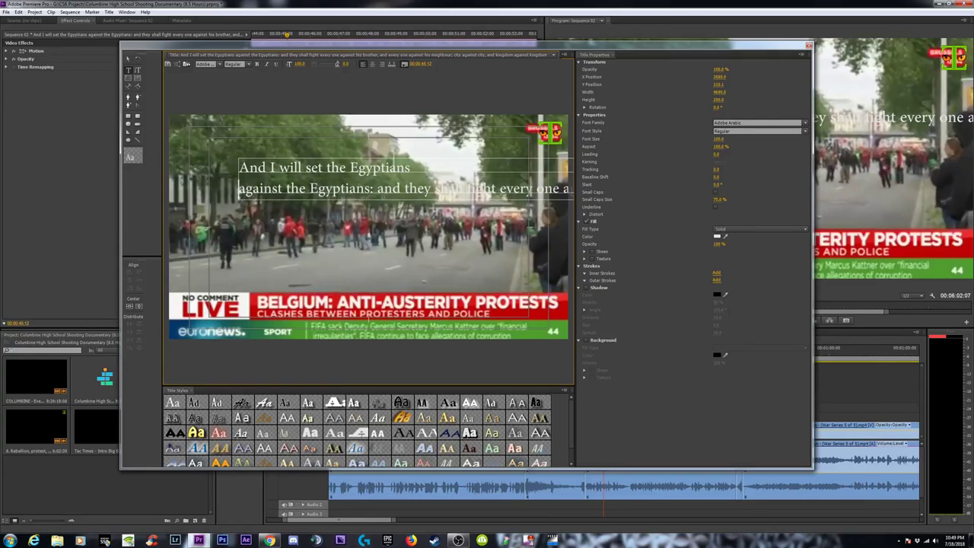
pyautogui.press('Return')
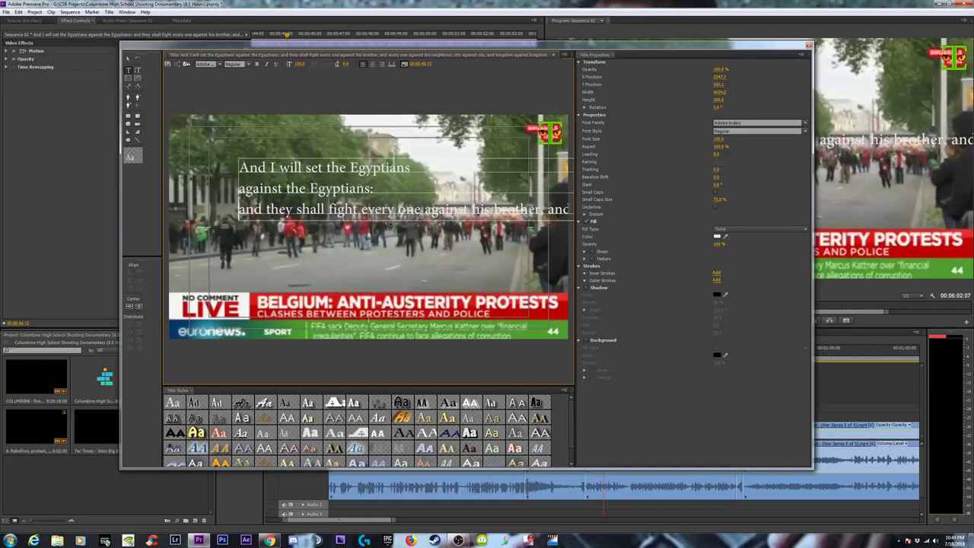
pyautogui.press('End')
pyautogui.press('Return')
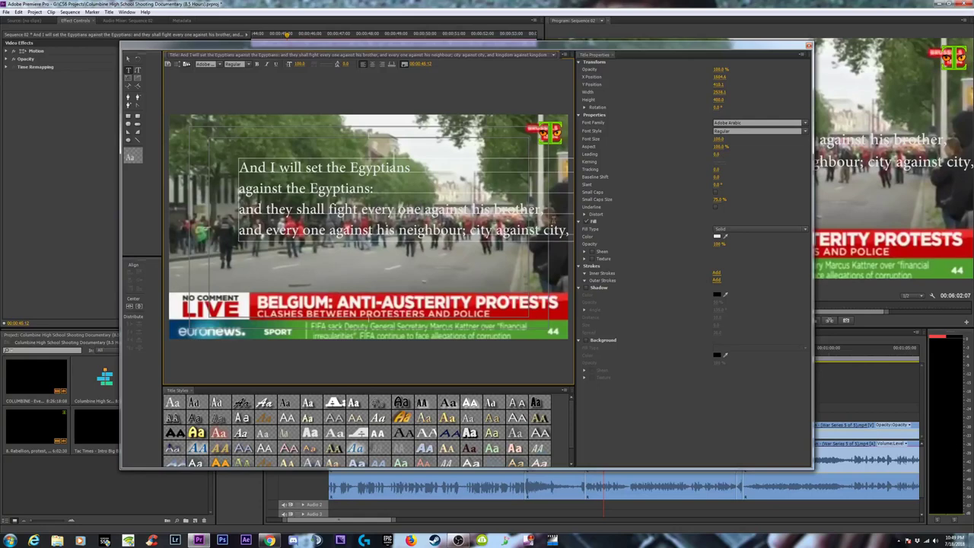
pyautogui.click(473, 232)
pyautogui.press('Return')
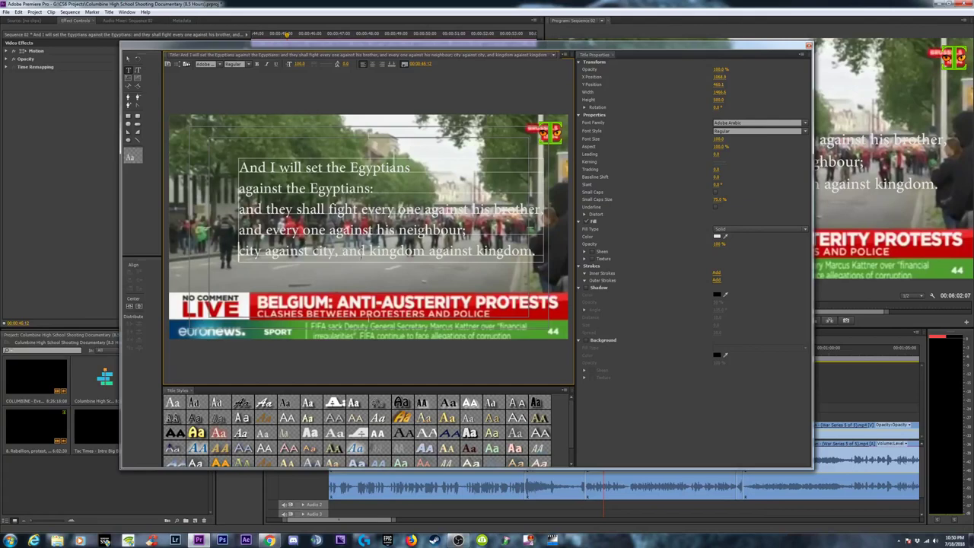
# Centre-align the verse lines and centre the text block in the frame
pyautogui.click(372, 65)
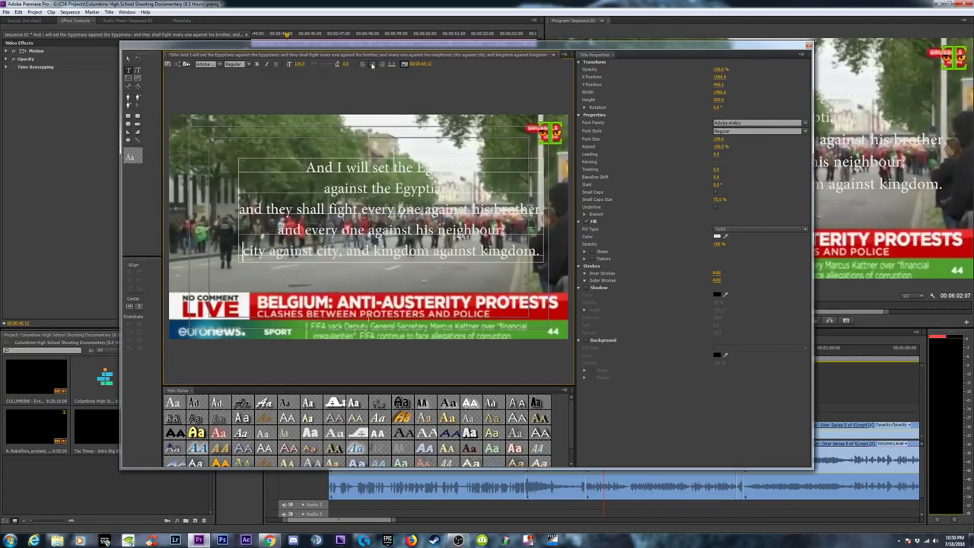
pyautogui.click(139, 307)
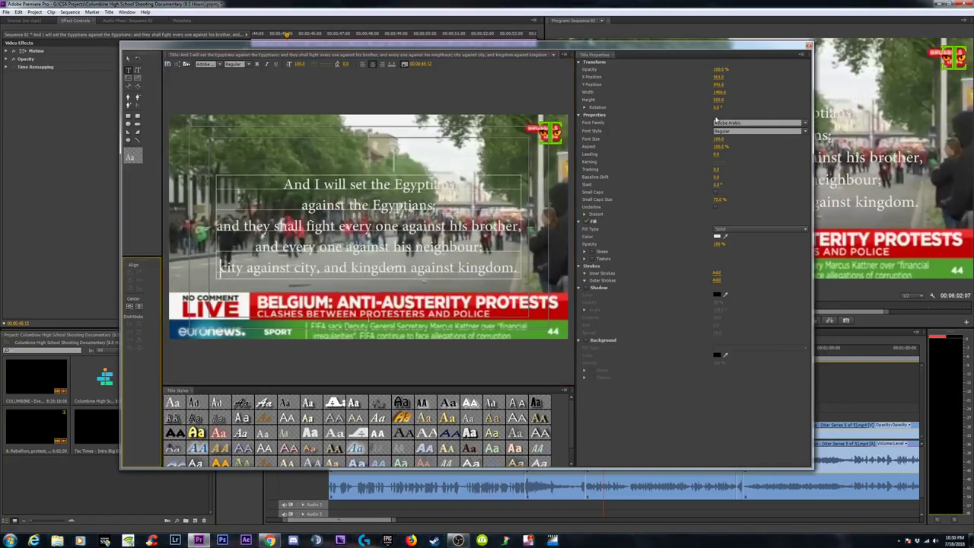
pyautogui.hotkey('ctrl', 'Home')
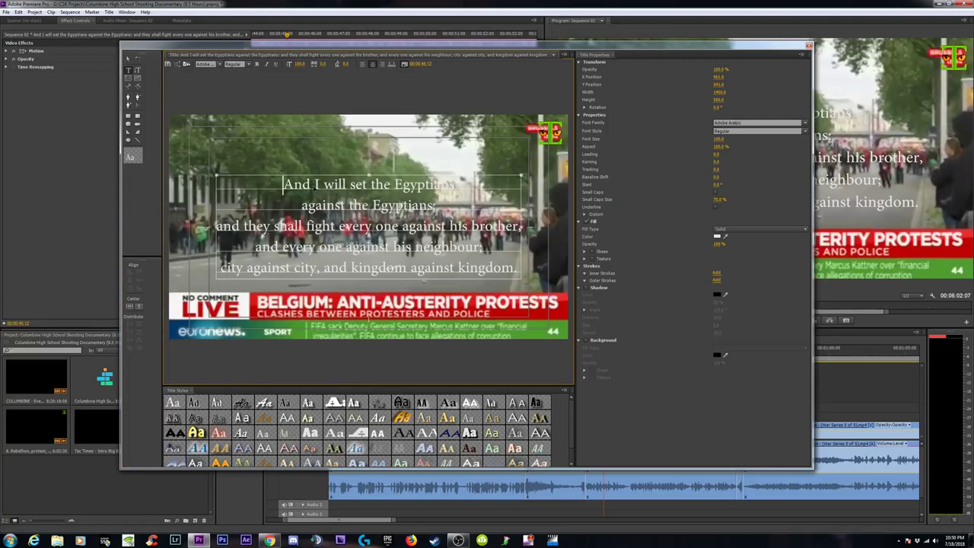
# Make all the verse text bold Impact
pyautogui.hotkey('ctrl', 'a')
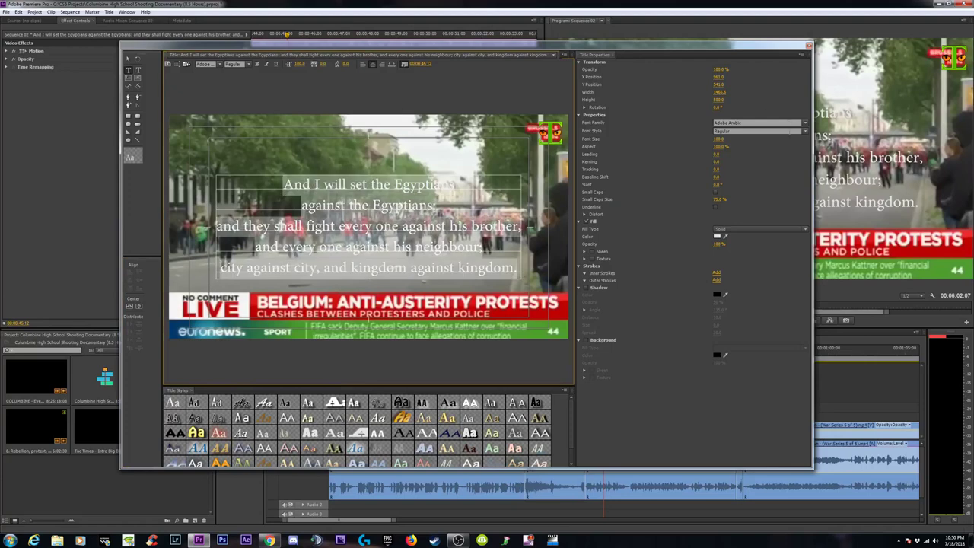
pyautogui.click(805, 133)
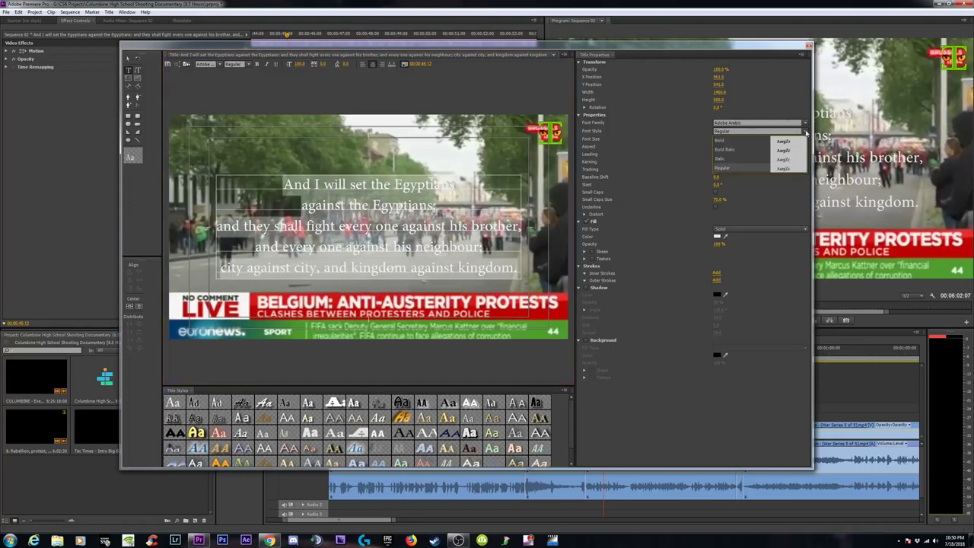
pyautogui.click(729, 141)
pyautogui.click(807, 124)
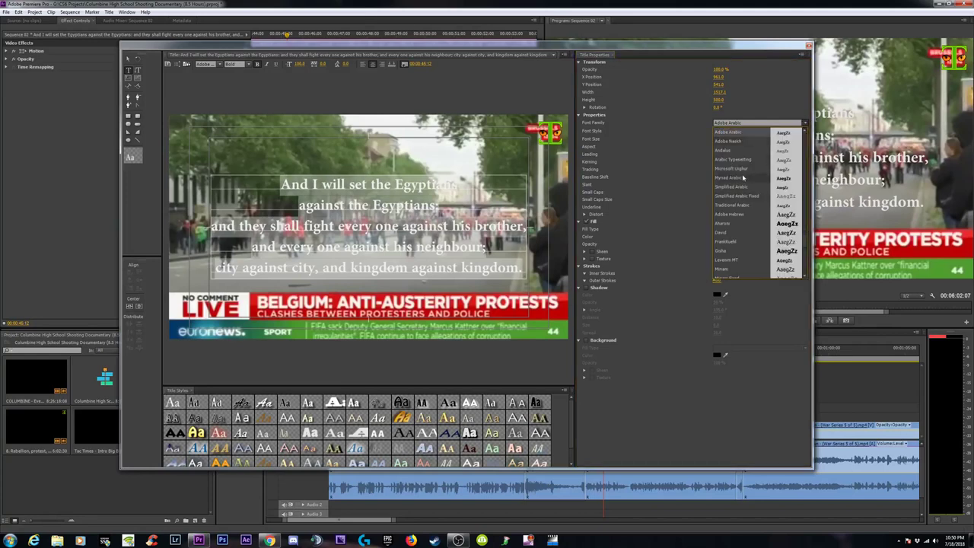
pyautogui.scroll(-3, 744, 221)
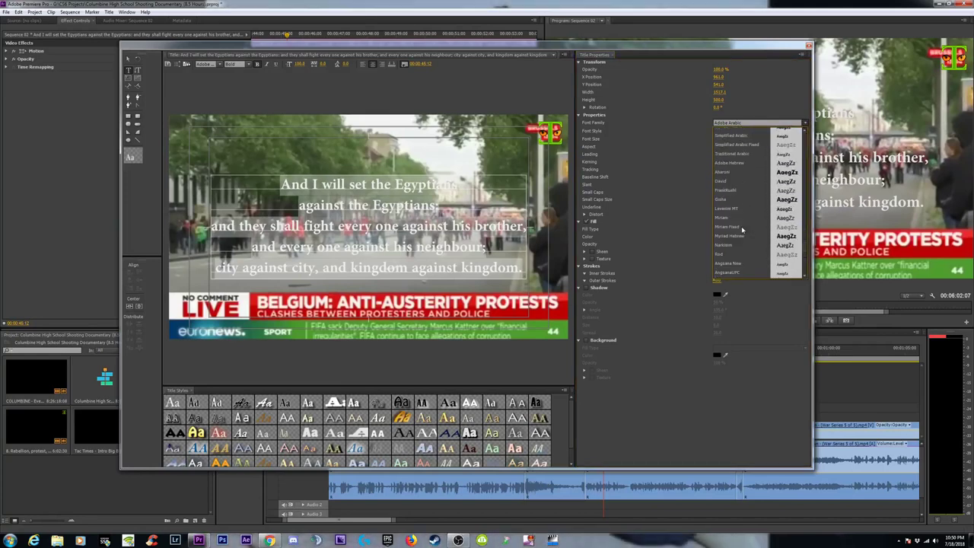
pyautogui.scroll(3, 742, 224)
pyautogui.scroll(-5, 742, 228)
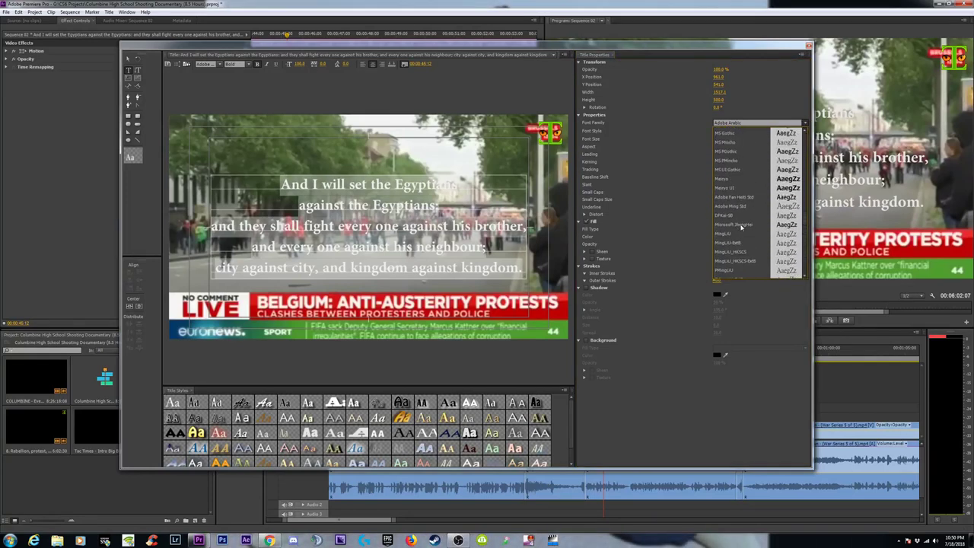
pyautogui.scroll(-5, 741, 224)
pyautogui.scroll(3, 740, 222)
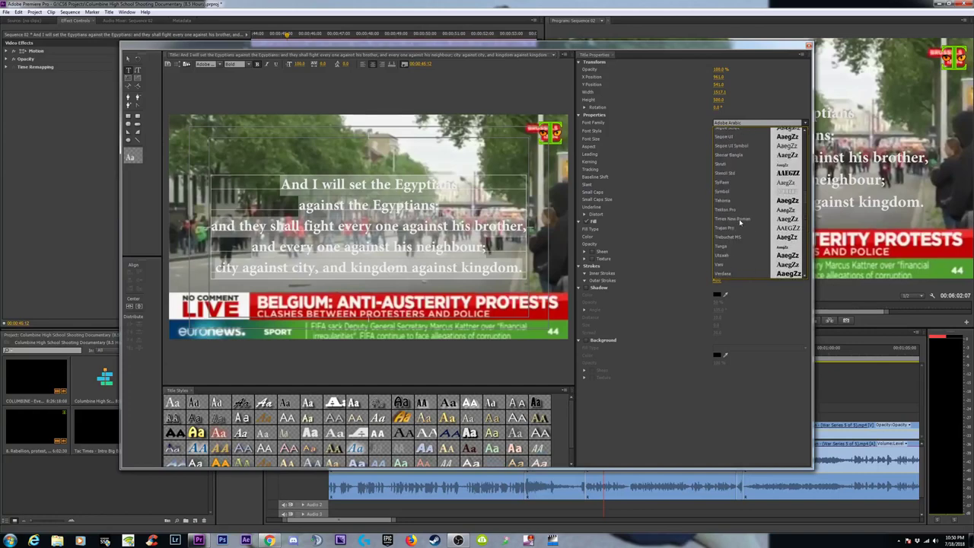
pyautogui.scroll(3, 740, 222)
pyautogui.scroll(3, 740, 222)
pyautogui.scroll(3, 740, 222)
pyautogui.scroll(3, 740, 223)
pyautogui.scroll(3, 731, 198)
pyautogui.click(726, 177)
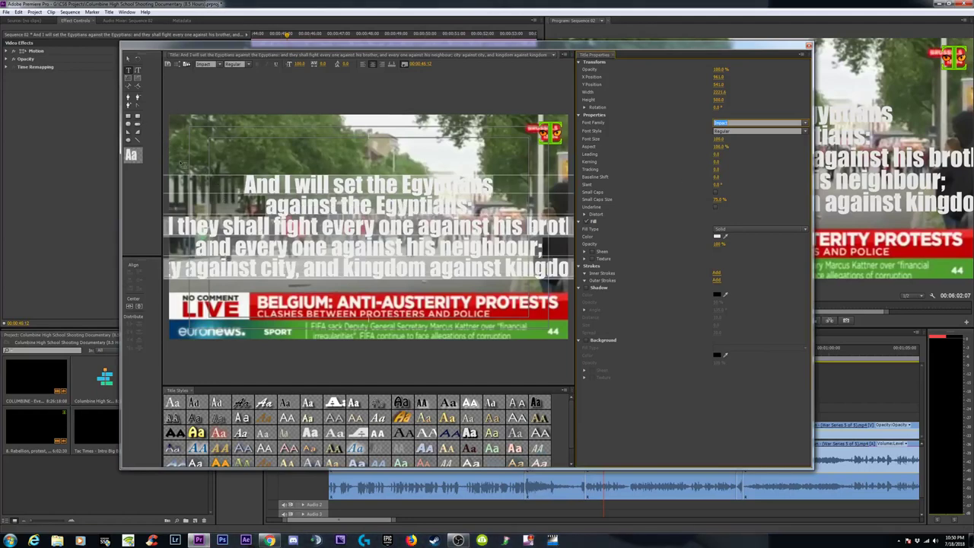
# Shrink the verse text block and centre it in the frame
pyautogui.click(128, 59)
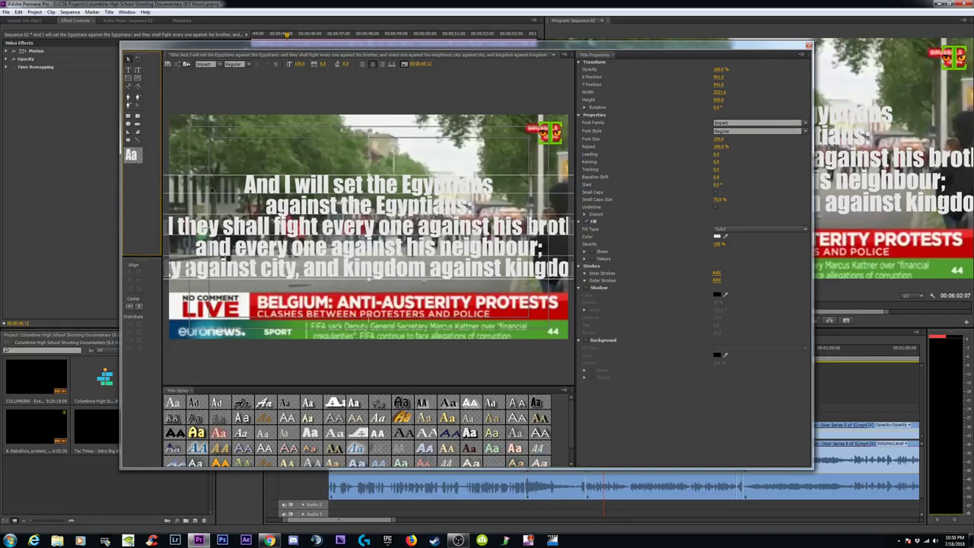
pyautogui.moveTo(217, 192)
pyautogui.mouseDown()
pyautogui.moveTo(328, 177)
pyautogui.moveTo(320, 178)
pyautogui.mouseUp()
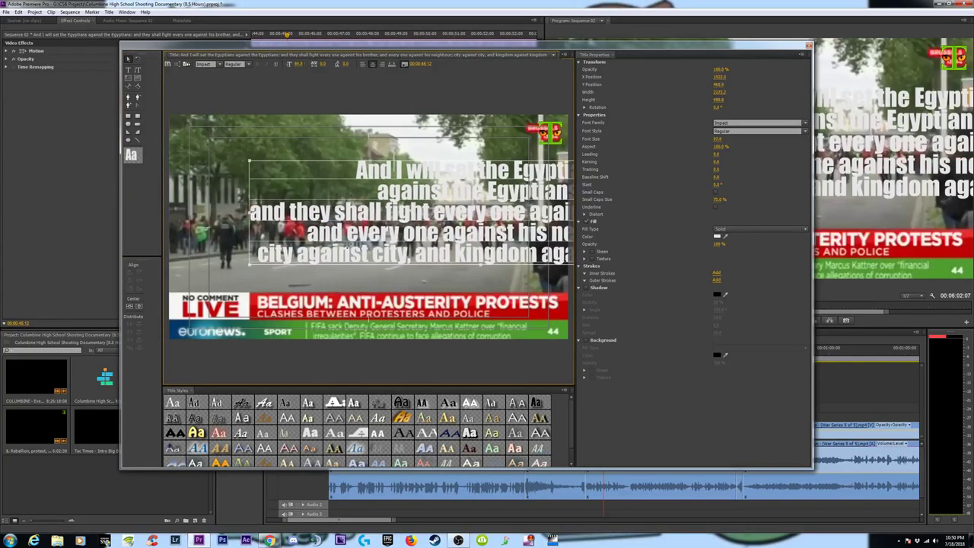
pyautogui.moveTo(249, 265); pyautogui.dragTo(417, 227)
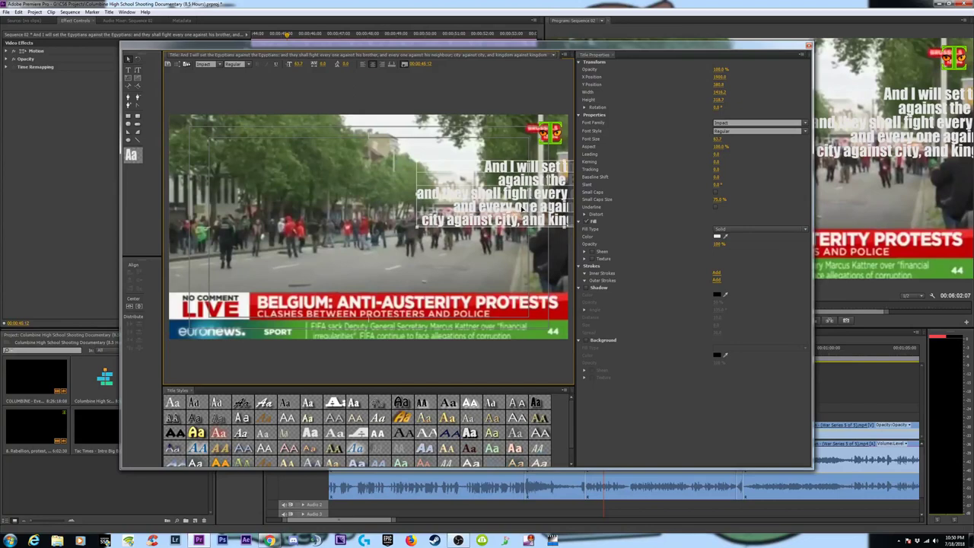
pyautogui.moveTo(524, 207); pyautogui.dragTo(321, 215)
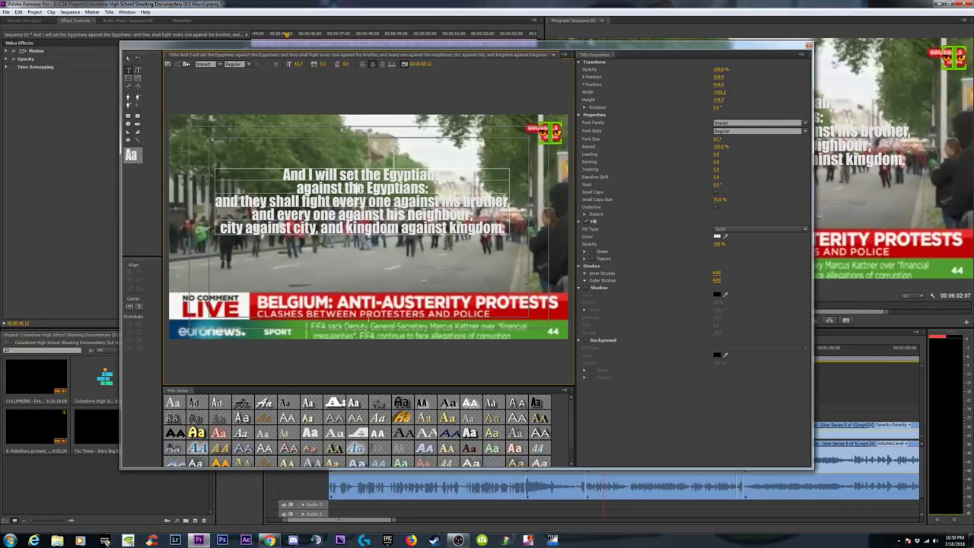
# Raise the verse leading to about 32 and move the text slightly higher
pyautogui.hotkey('ctrl', 'a')
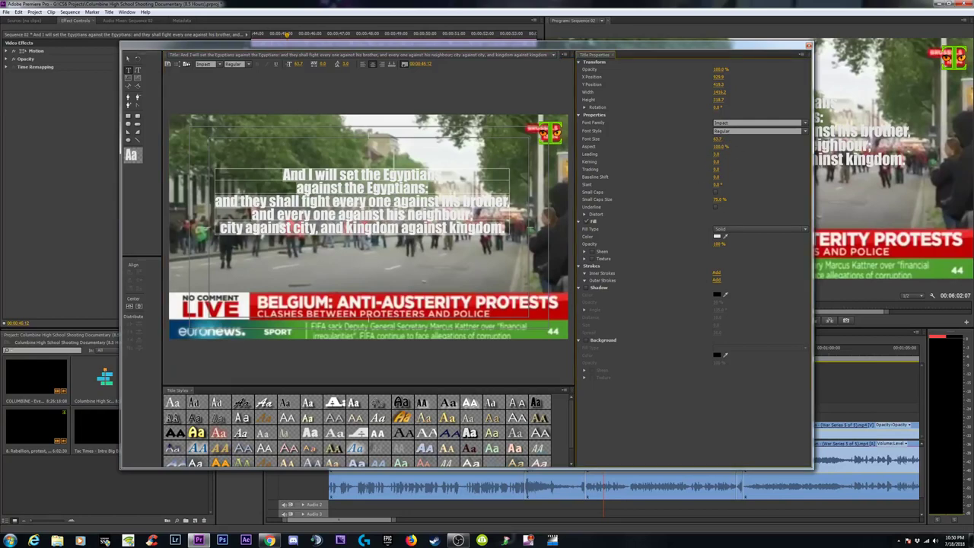
pyautogui.moveTo(715, 154)
pyautogui.mouseDown()
pyautogui.moveTo(740, 155)
pyautogui.moveTo(719, 154)
pyautogui.mouseUp()
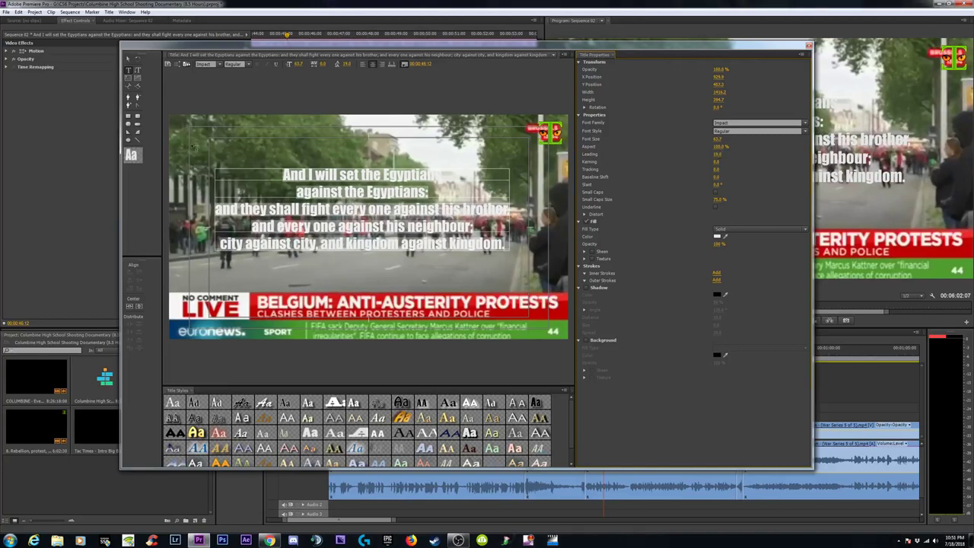
pyautogui.click(270, 174)
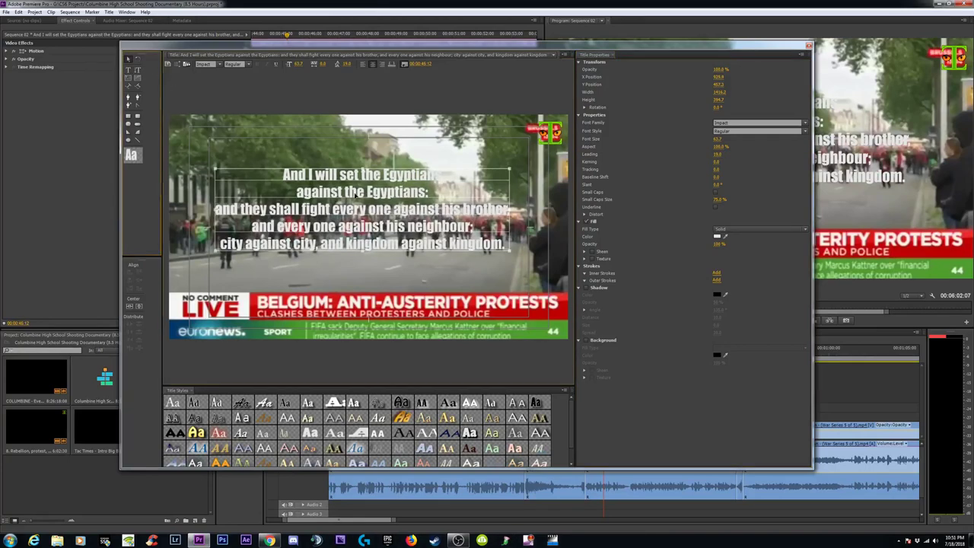
pyautogui.moveTo(361, 209); pyautogui.dragTo(370, 179)
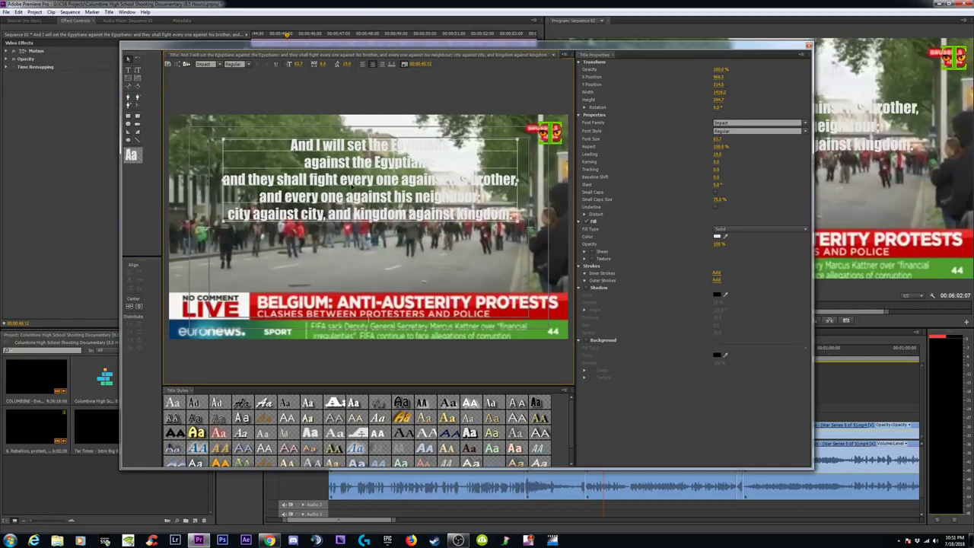
pyautogui.moveTo(327, 161); pyautogui.dragTo(327, 189)
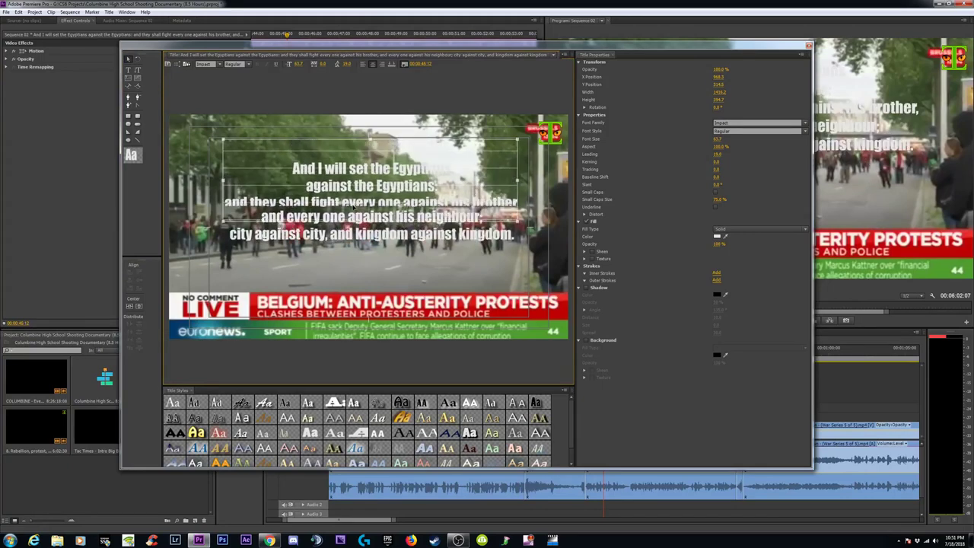
# Join the first two verse lines into one and move the text up toward the top
pyautogui.doubleClick(306, 191)
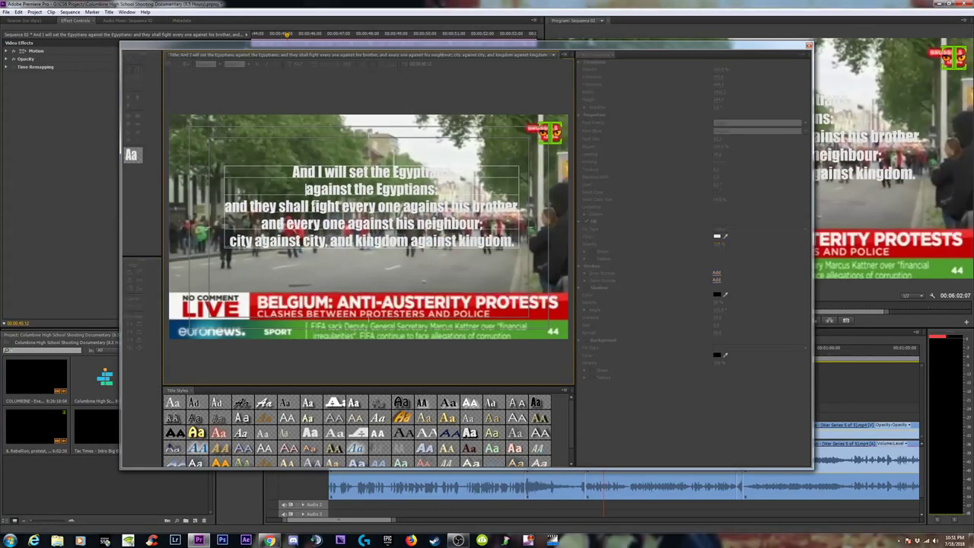
pyautogui.press('BackSpace')
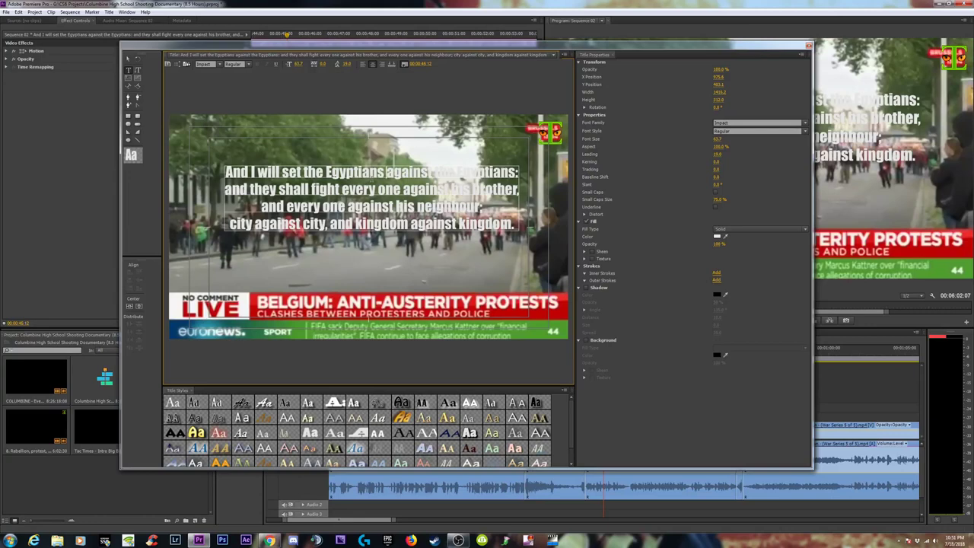
pyautogui.click(131, 62)
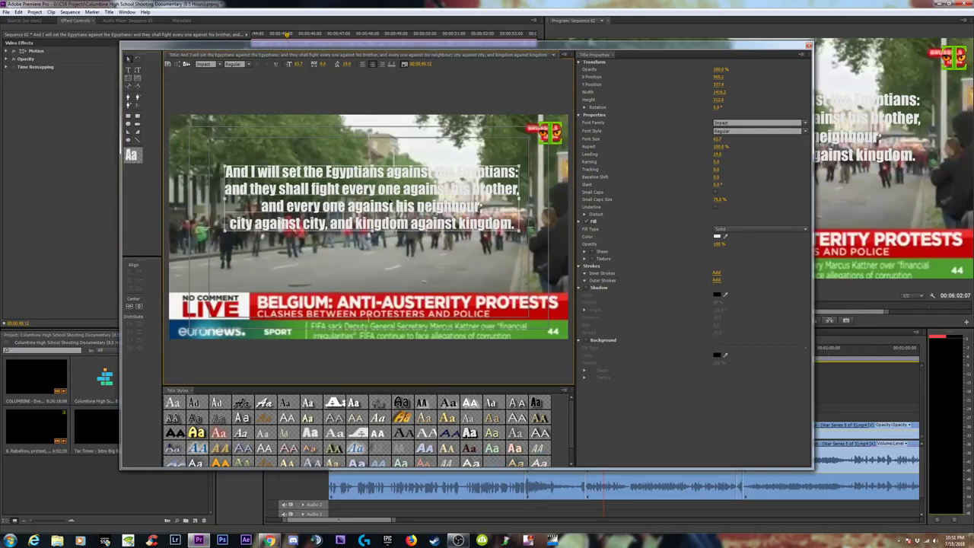
pyautogui.moveTo(389, 220); pyautogui.dragTo(390, 199)
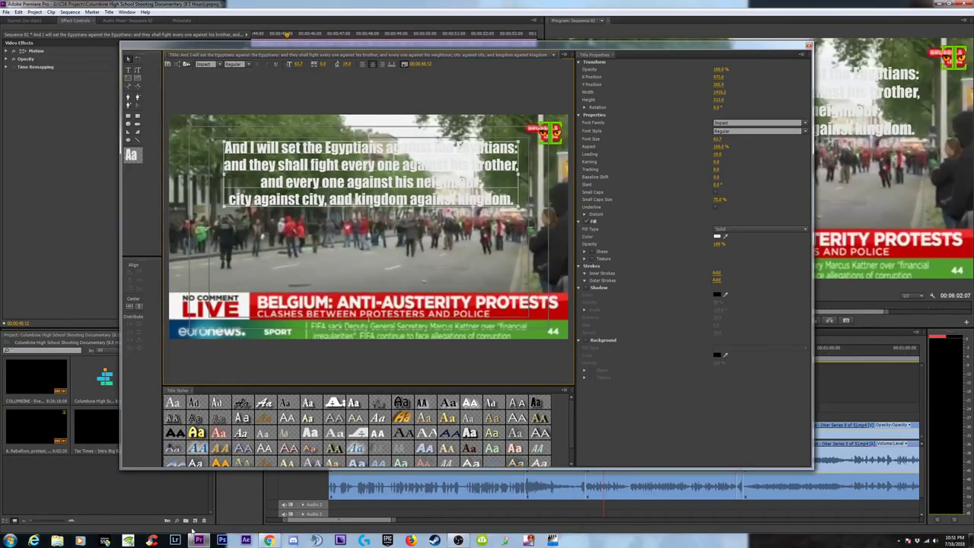
pyautogui.click(269, 540)
pyautogui.scroll(6, 305, 263)
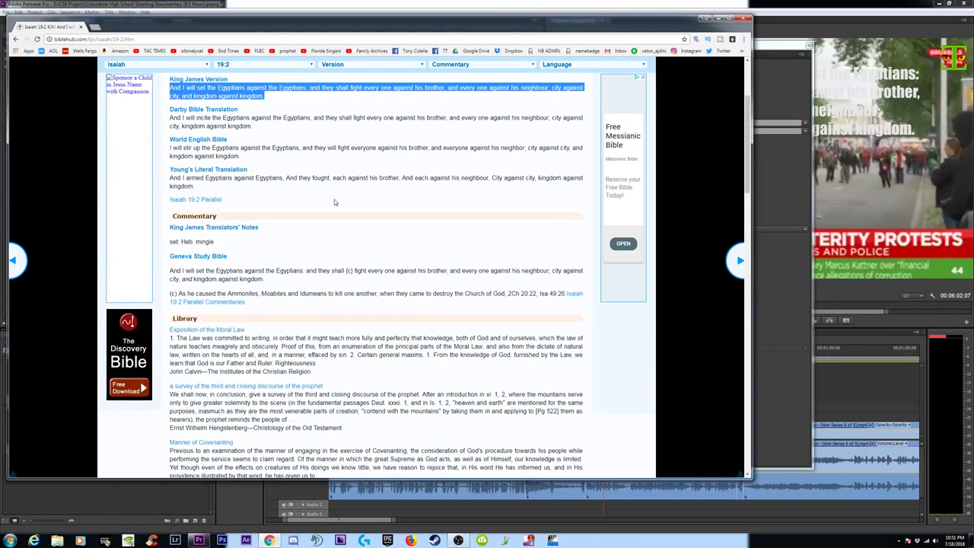
pyautogui.scroll(4, 332, 205)
pyautogui.moveTo(343, 191); pyautogui.dragTo(409, 191)
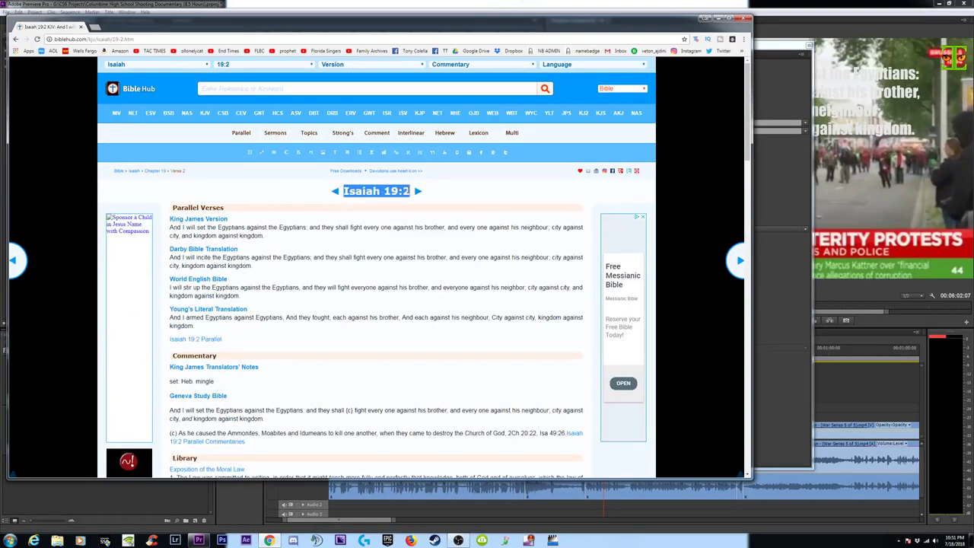
pyautogui.click(672, 23)
# Start a new line after 'kingdom.' in the verse title for the Isaiah 19:2 reference
pyautogui.click(794, 23)
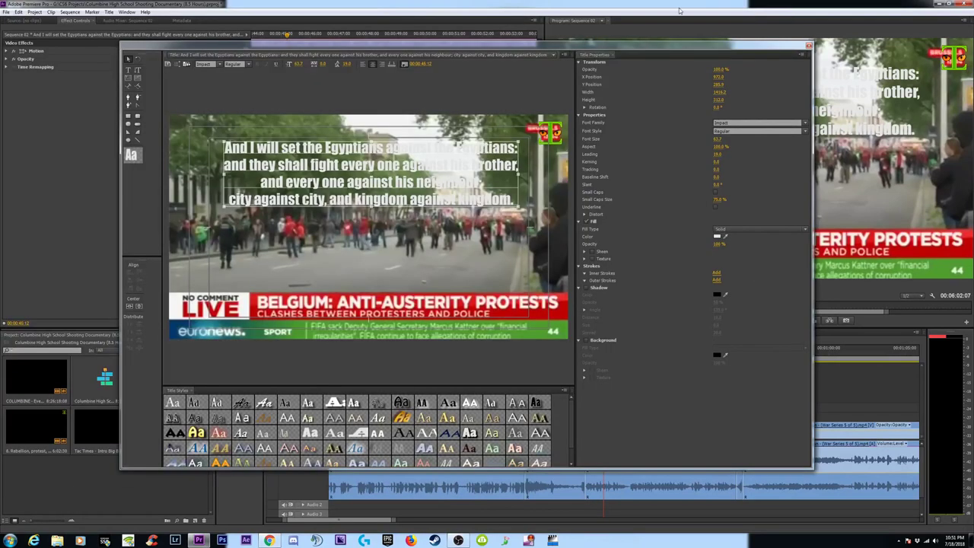
pyautogui.click(516, 202)
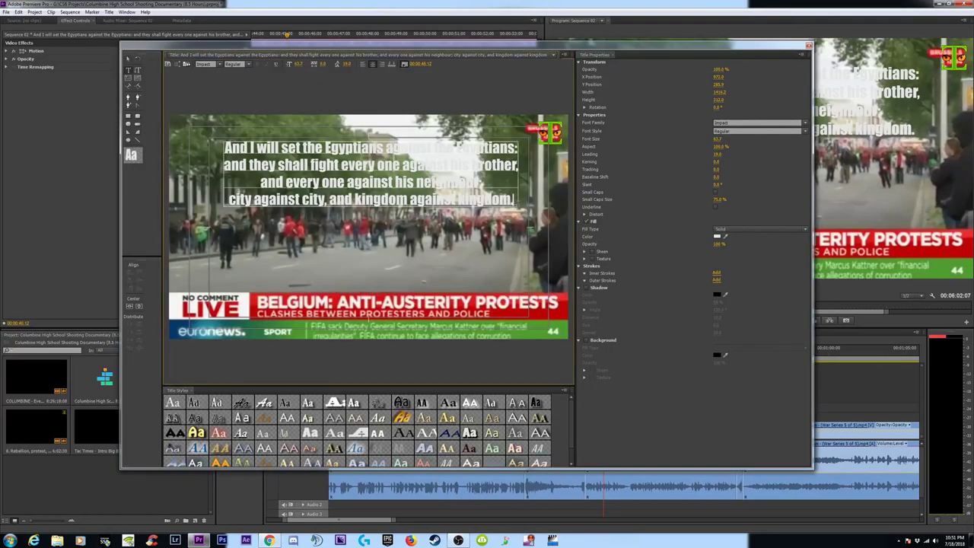
pyautogui.press('Return')
pyautogui.write('Isaiah 19:2')
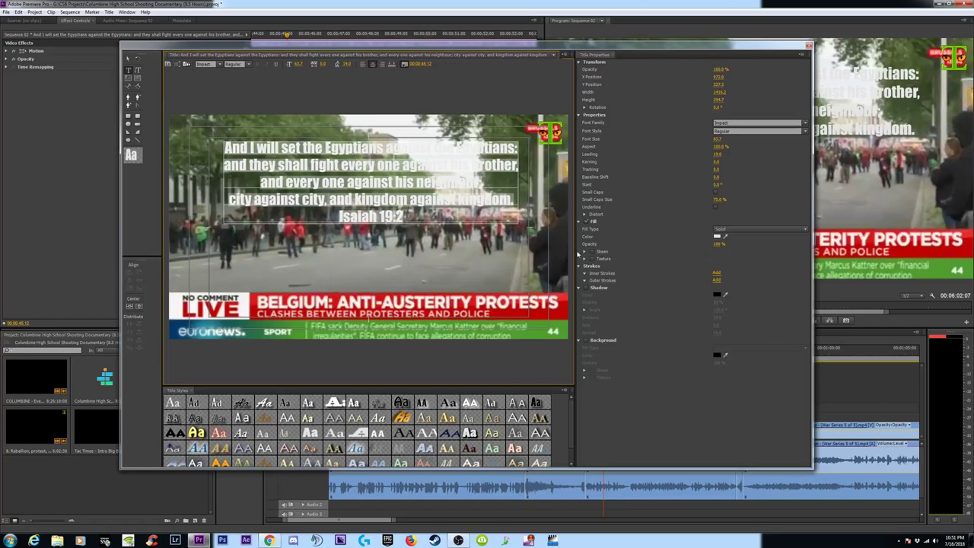
# Give the title a drop shadow at 100% opacity and add an outer stroke
pyautogui.click(586, 288)
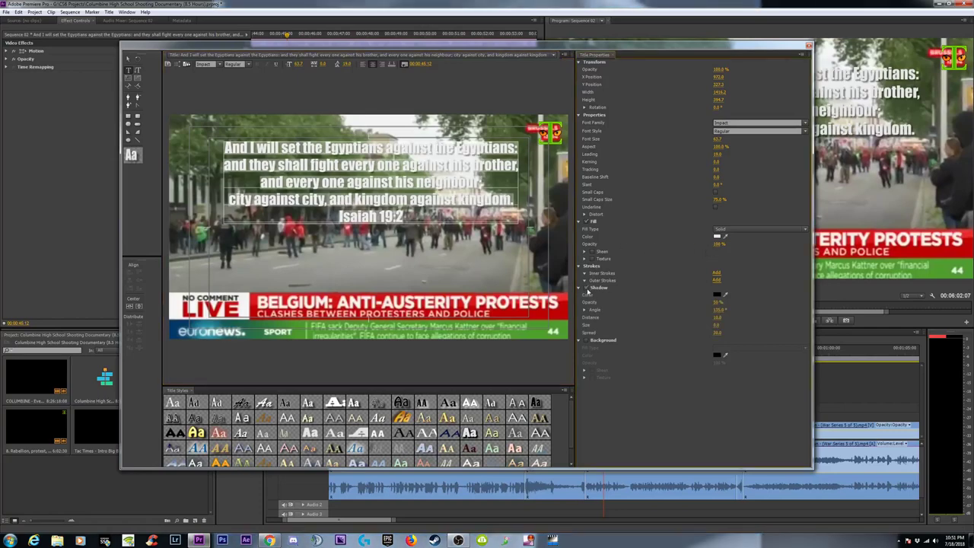
pyautogui.click(784, 327)
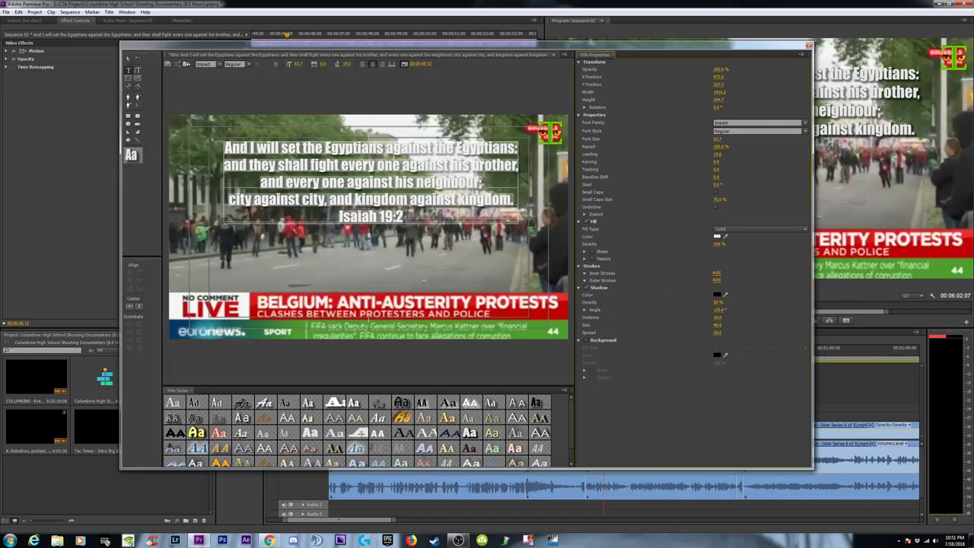
pyautogui.click(720, 302)
pyautogui.write('100')
pyautogui.press('Return')
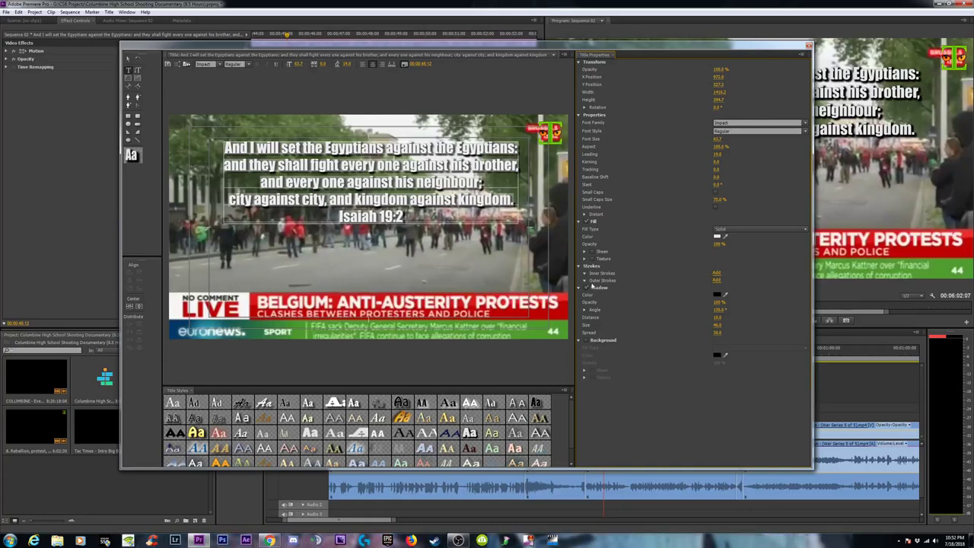
pyautogui.click(717, 281)
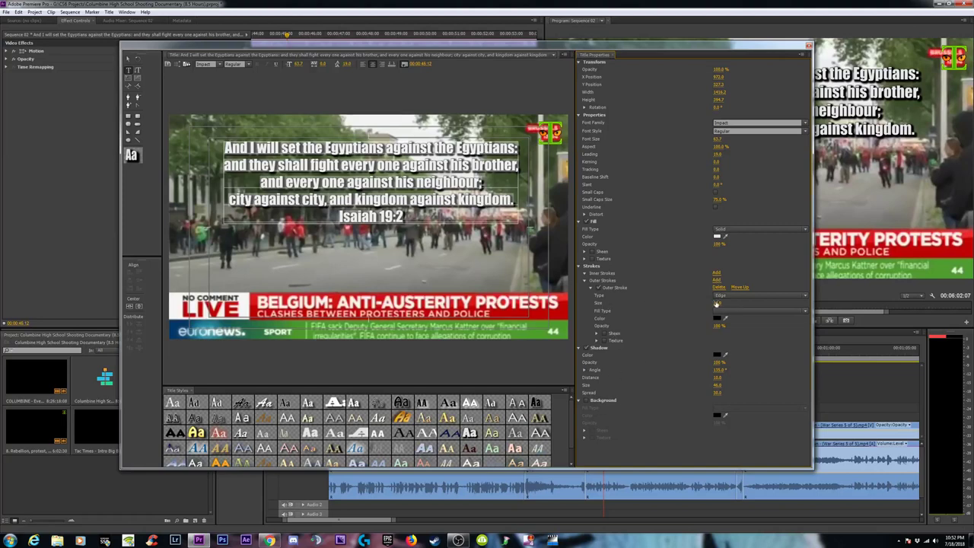
# Thicken the outer stroke, fill the verse text yellow, and centre it horizontally
pyautogui.moveTo(716, 304); pyautogui.dragTo(722, 307)
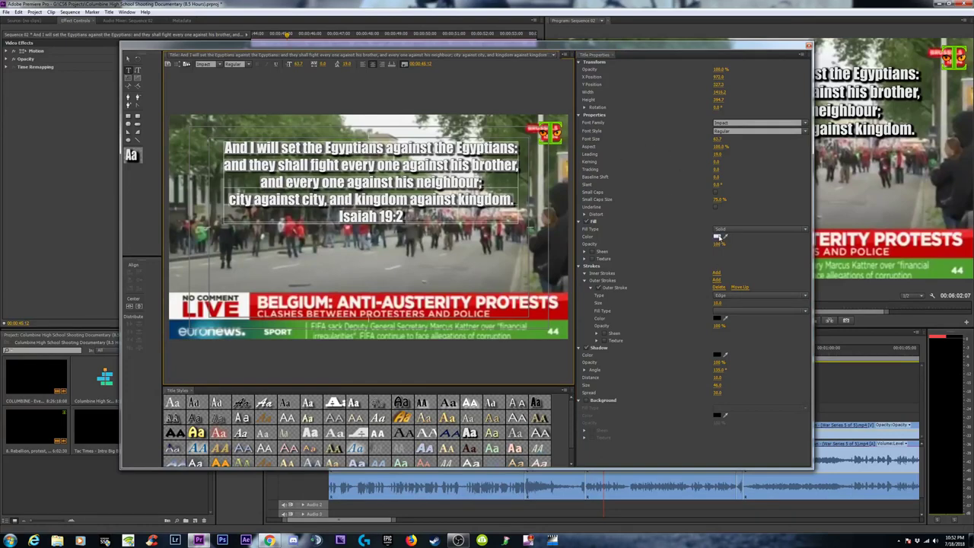
pyautogui.click(718, 237)
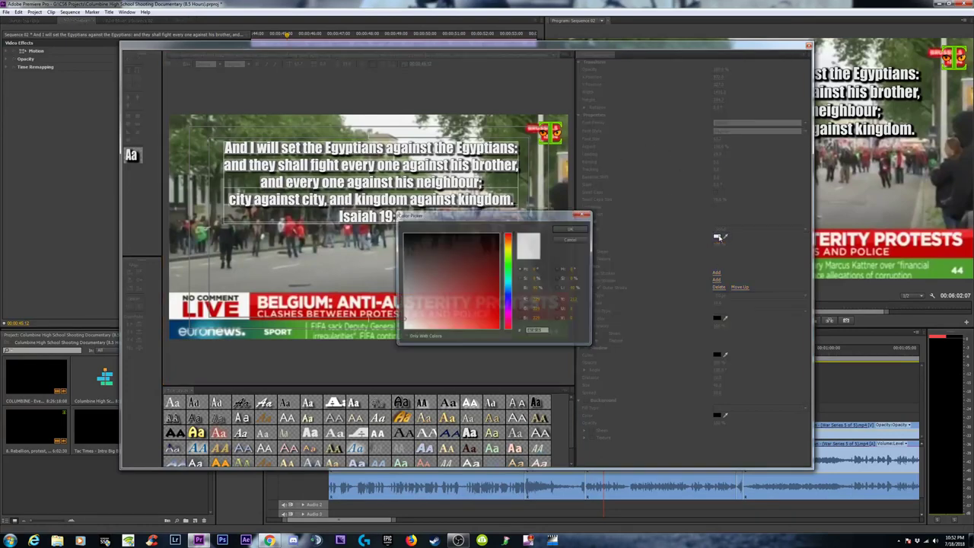
pyautogui.click(507, 253)
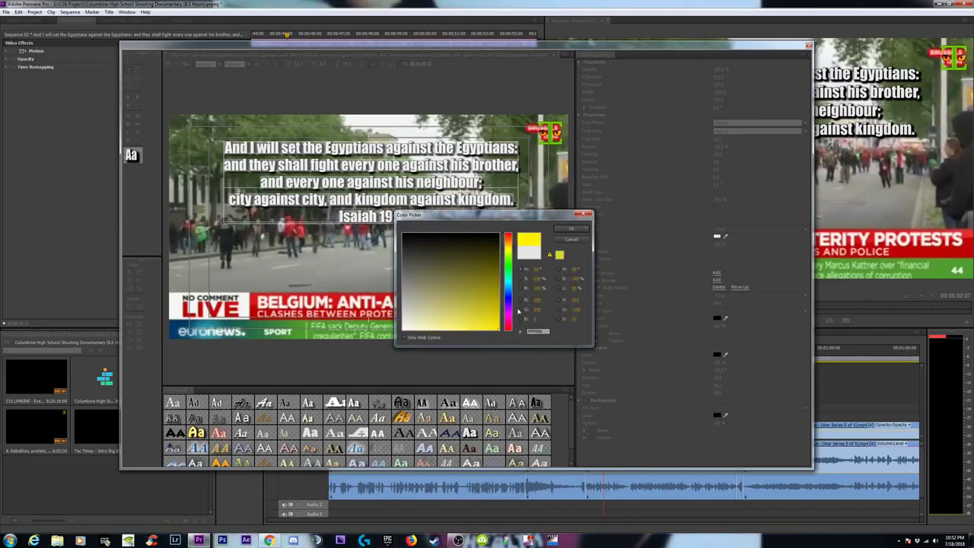
pyautogui.click(568, 230)
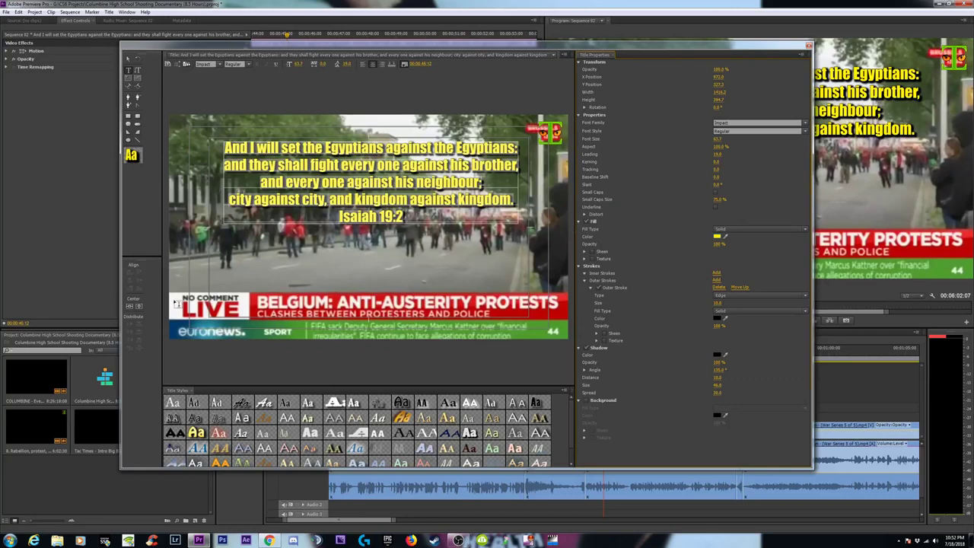
pyautogui.click(139, 307)
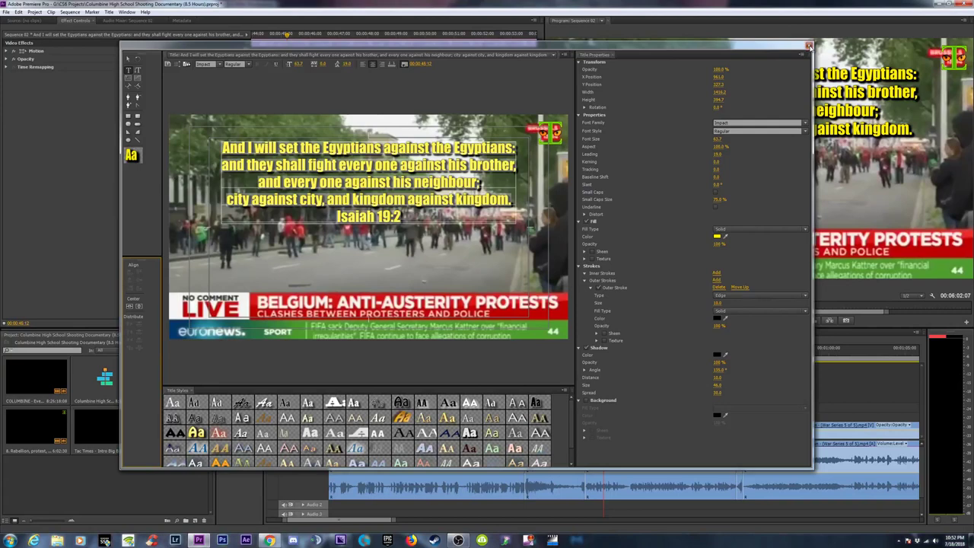
pyautogui.click(808, 48)
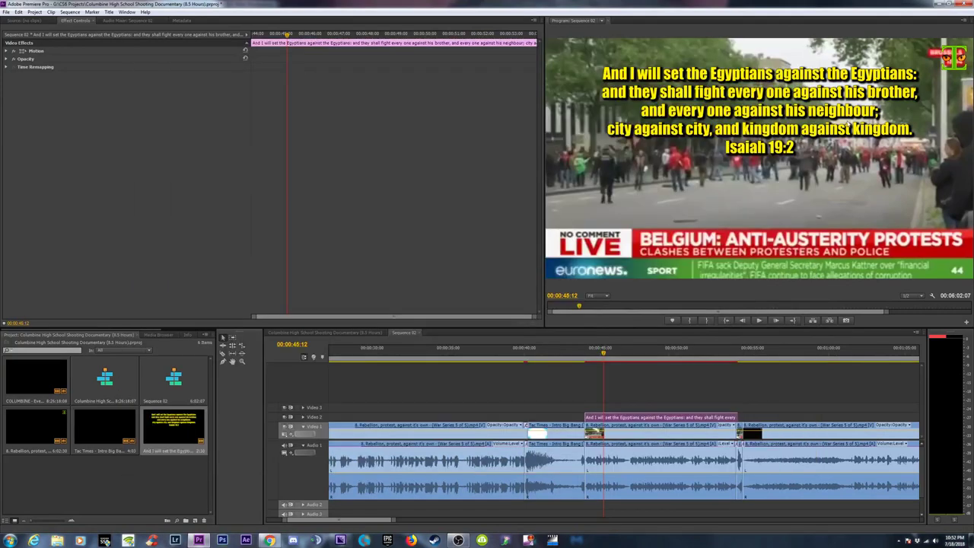
pyautogui.click(569, 355)
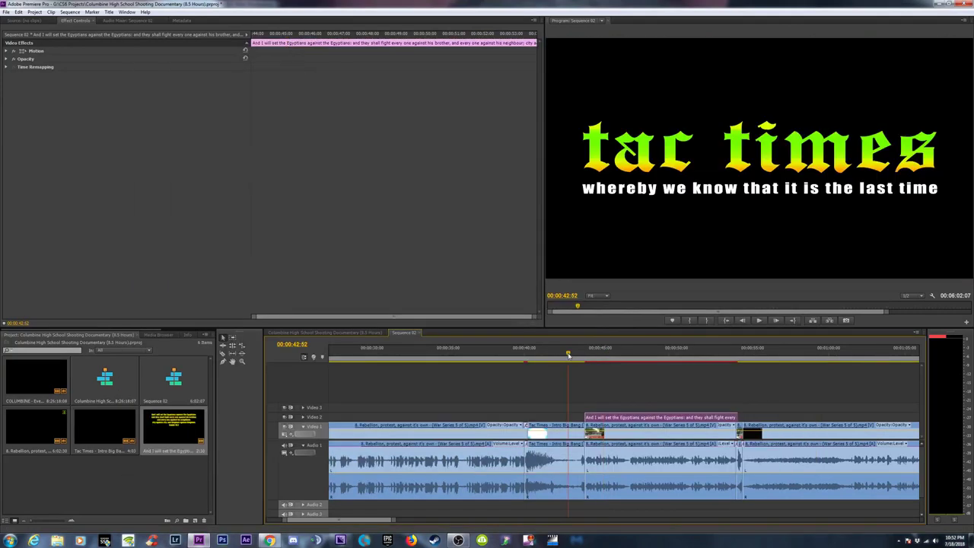
pyautogui.press('space')
pyautogui.press('=')
pyautogui.press('=')
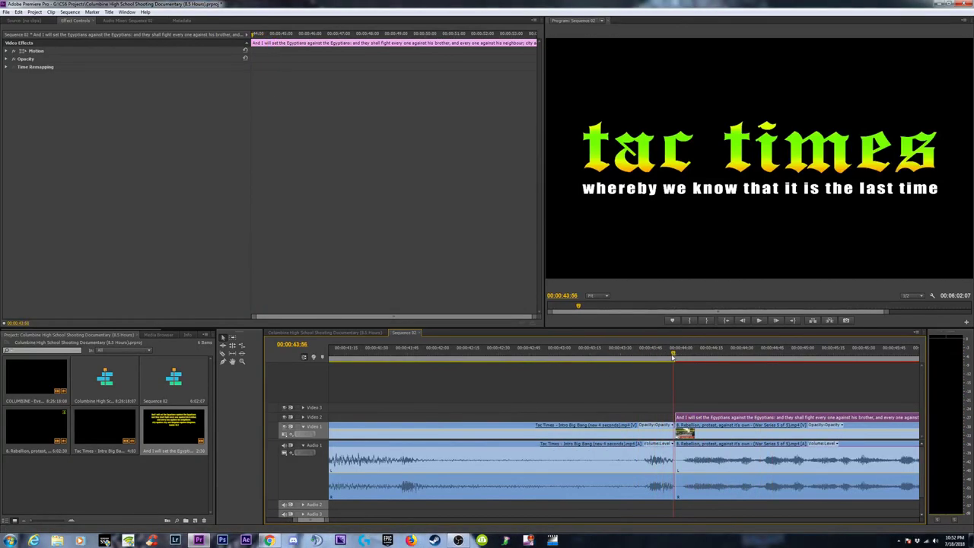
pyautogui.click(674, 358)
pyautogui.click(635, 358)
pyautogui.press('space')
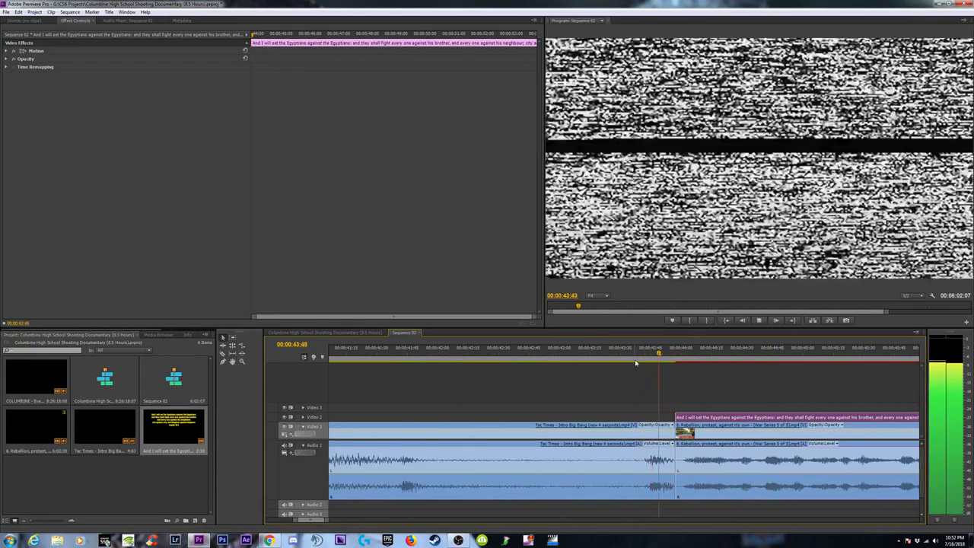
pyautogui.press('-')
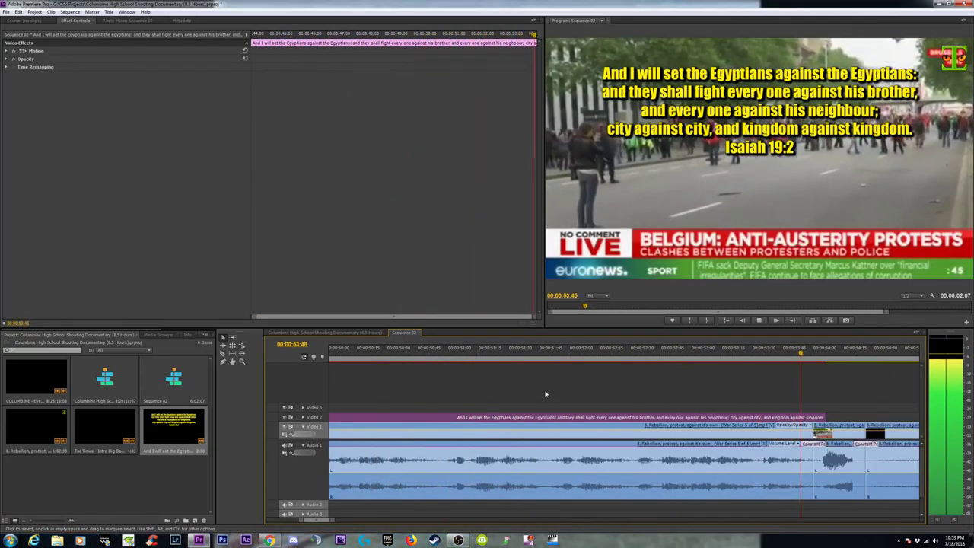
# Trim a few frames from the protest shot near 00:00:54 and shift later clips left
pyautogui.click(822, 388)
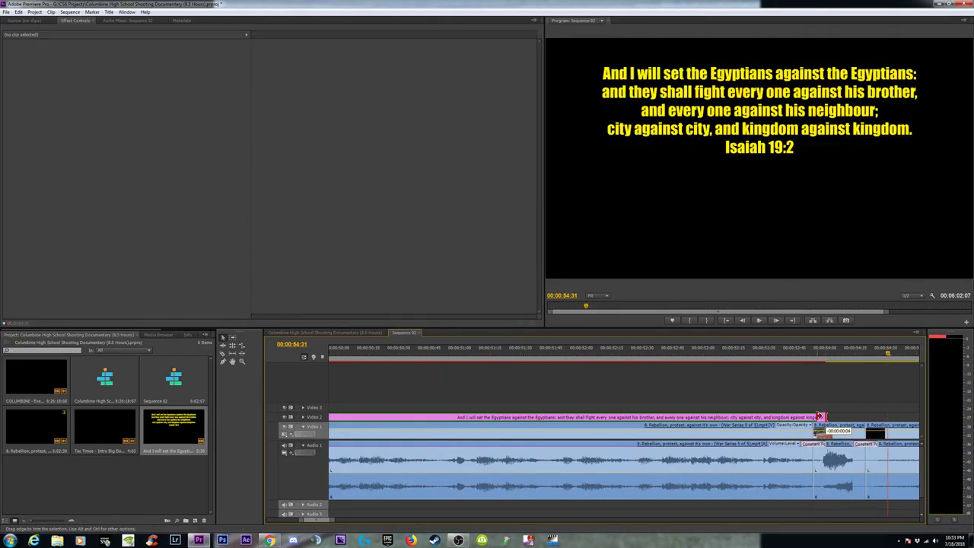
pyautogui.moveTo(818, 356)
pyautogui.mouseDown()
pyautogui.moveTo(808, 357)
pyautogui.moveTo(827, 360)
pyautogui.mouseUp()
pyautogui.press('=')
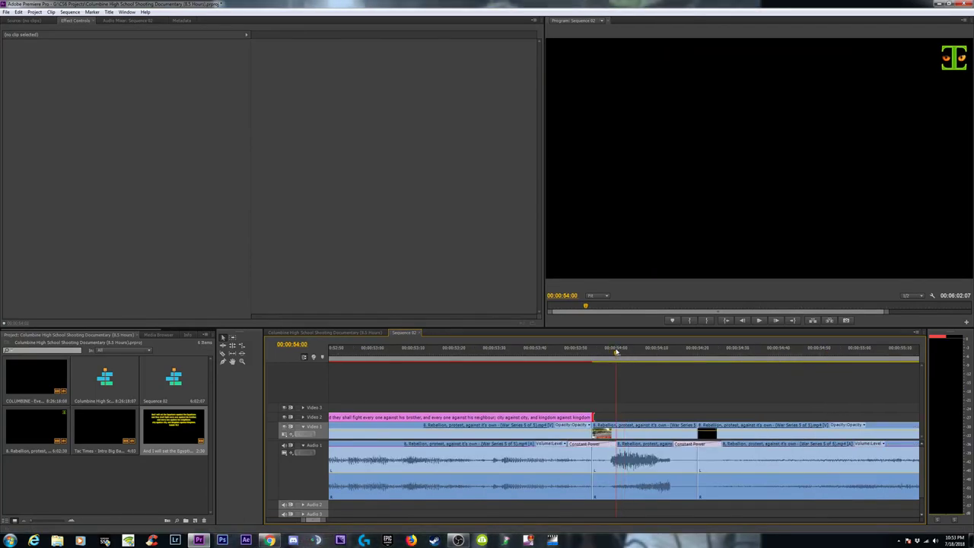
pyautogui.moveTo(609, 354); pyautogui.dragTo(608, 360)
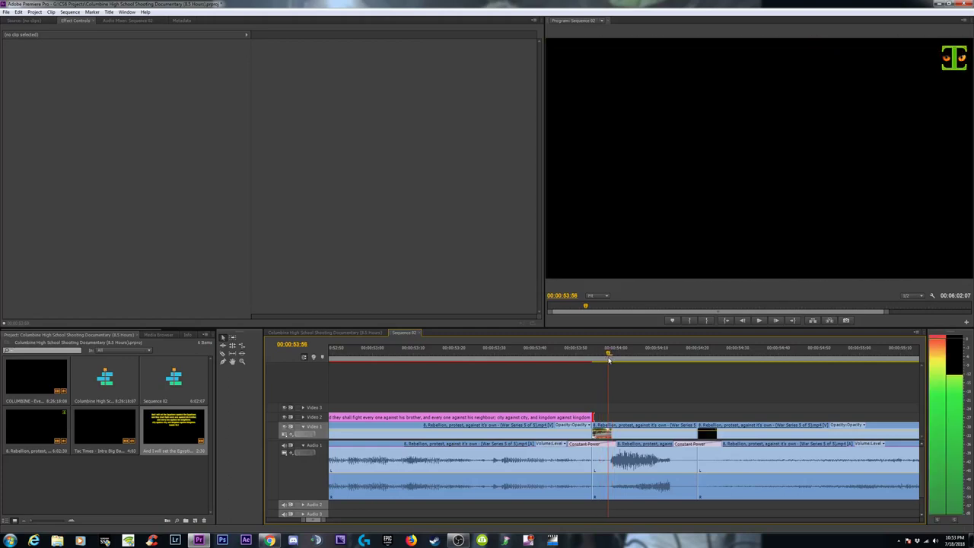
pyautogui.moveTo(597, 436); pyautogui.dragTo(609, 435)
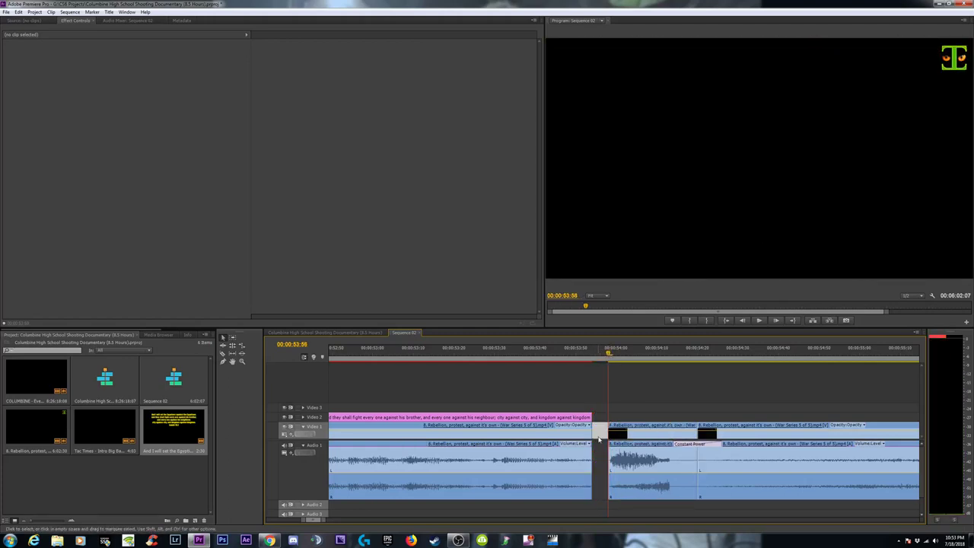
pyautogui.moveTo(616, 450); pyautogui.dragTo(600, 451)
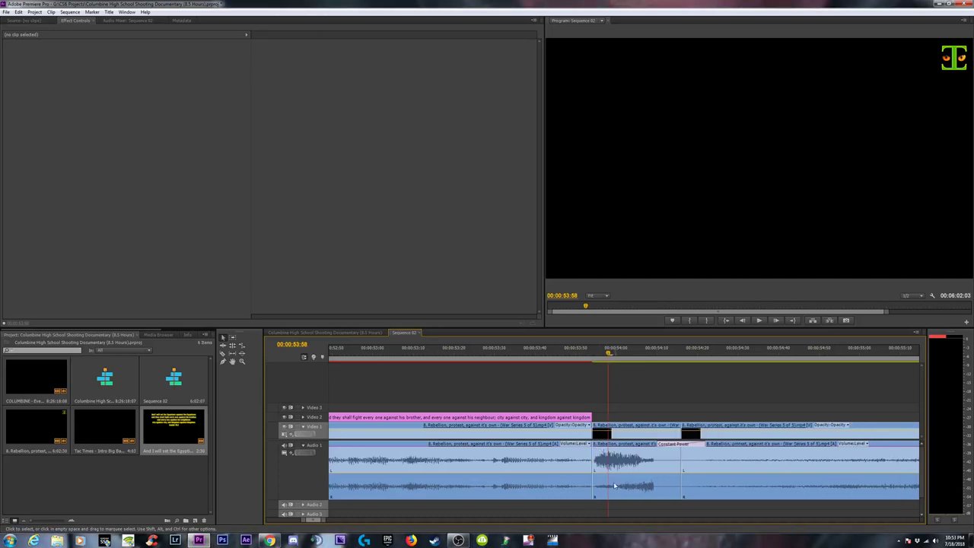
pyautogui.press('space')
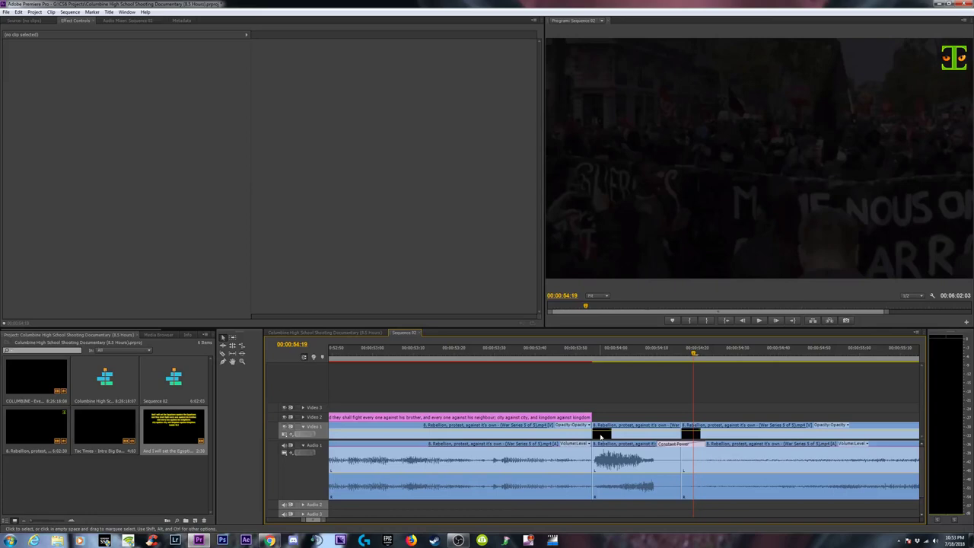
# Shift the following clips right and preview across the Constant Power crossfade
pyautogui.moveTo(599, 435); pyautogui.dragTo(643, 445)
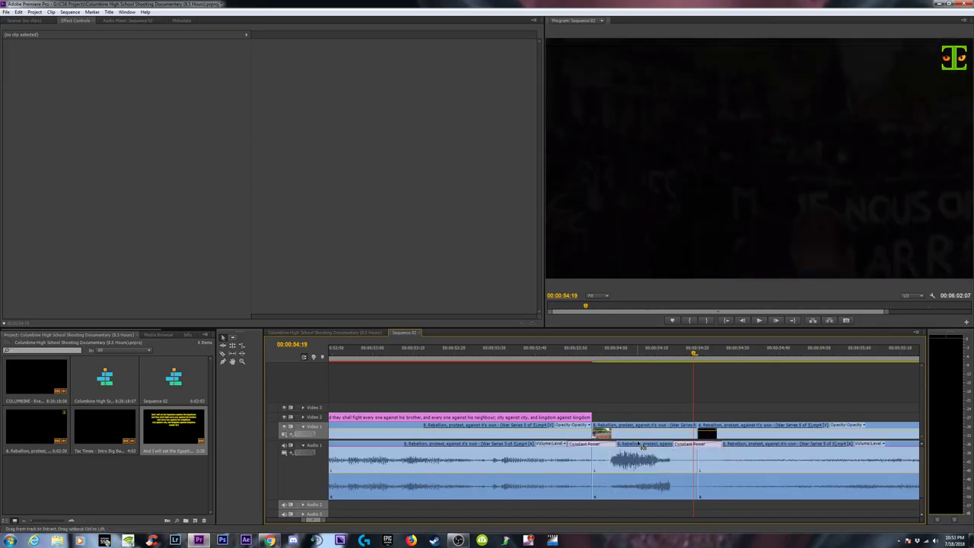
pyautogui.click(605, 444)
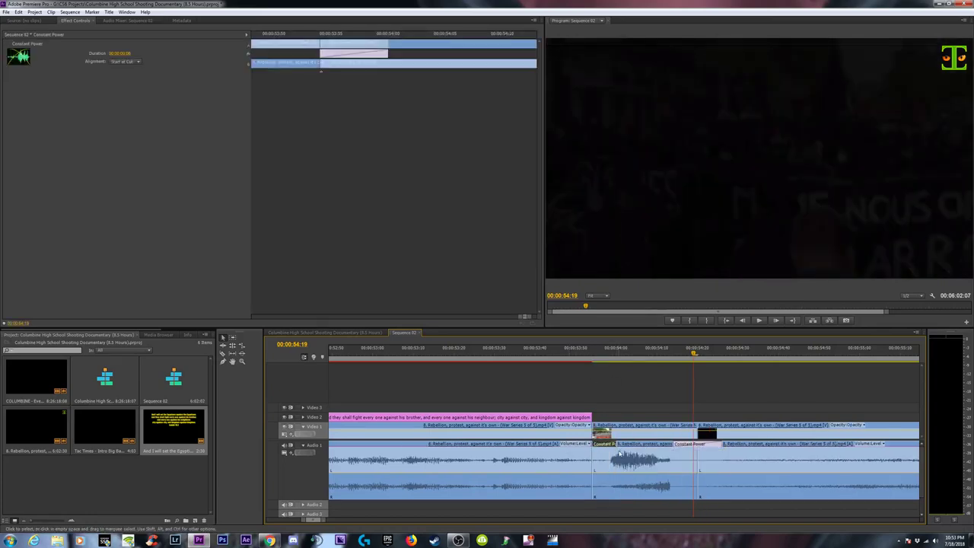
pyautogui.moveTo(559, 350); pyautogui.dragTo(698, 351)
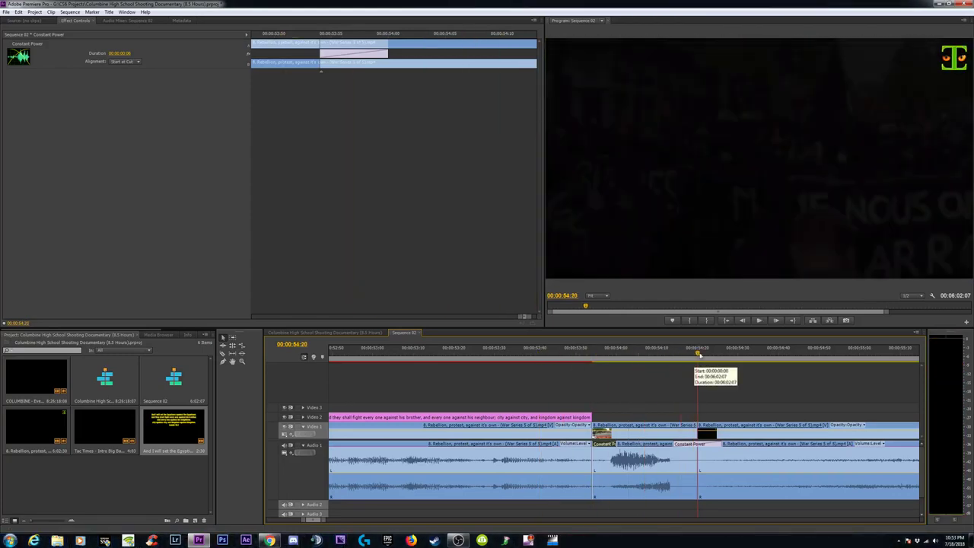
pyautogui.moveTo(673, 356)
pyautogui.mouseDown()
pyautogui.moveTo(650, 358)
pyautogui.moveTo(844, 368)
pyautogui.moveTo(750, 357)
pyautogui.moveTo(815, 360)
pyautogui.mouseUp()
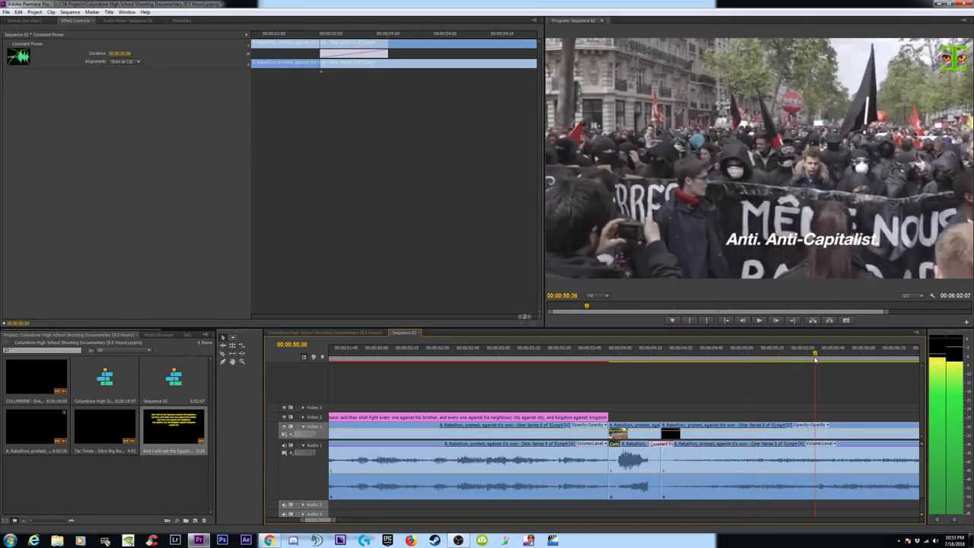
# Replay the section and delete the footage at about 00:00:54, leaving a gap
pyautogui.press('-')
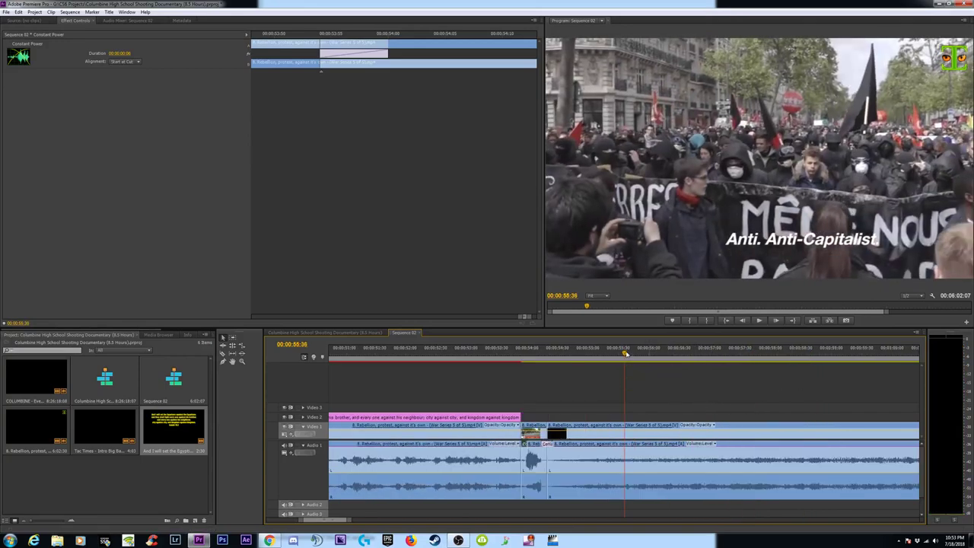
pyautogui.press('space')
pyautogui.click(575, 357)
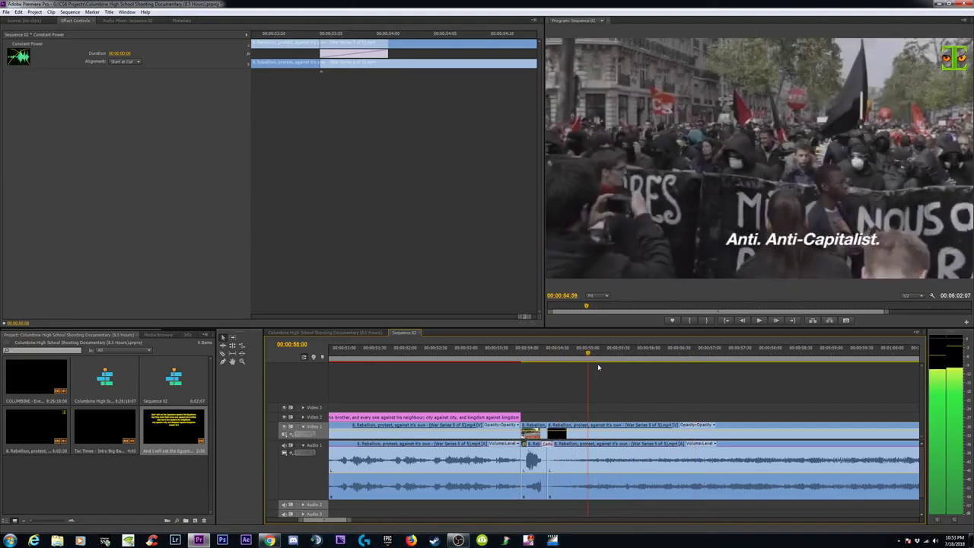
pyautogui.press('space')
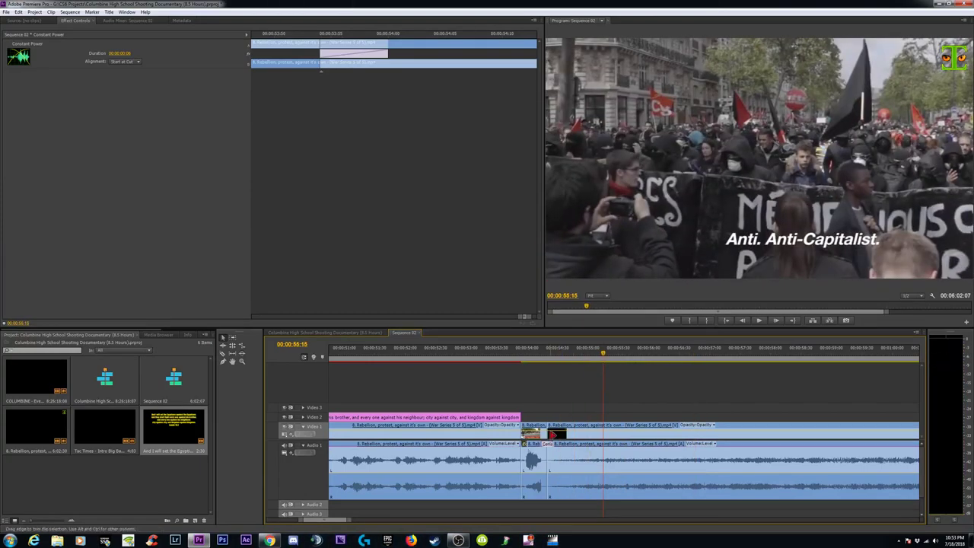
pyautogui.press('Delete')
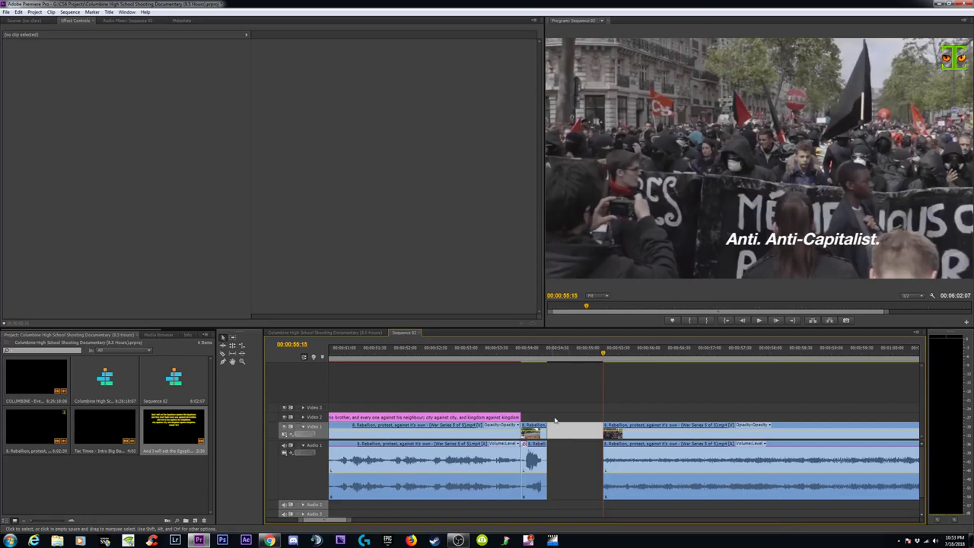
# Delete the leftover sliver near 00:00:54 and ripple-delete the empty gap
pyautogui.click(538, 358)
pyautogui.press('Right')
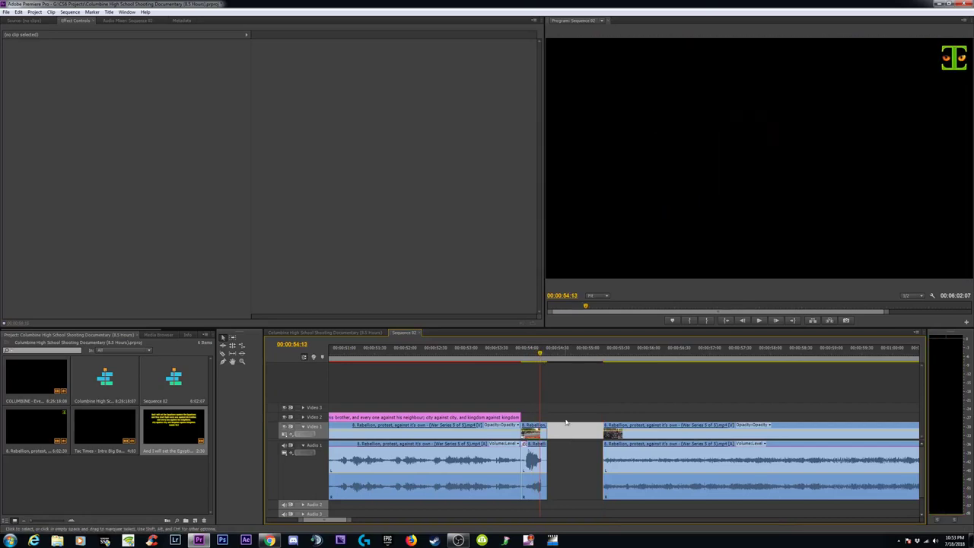
pyautogui.press('Delete')
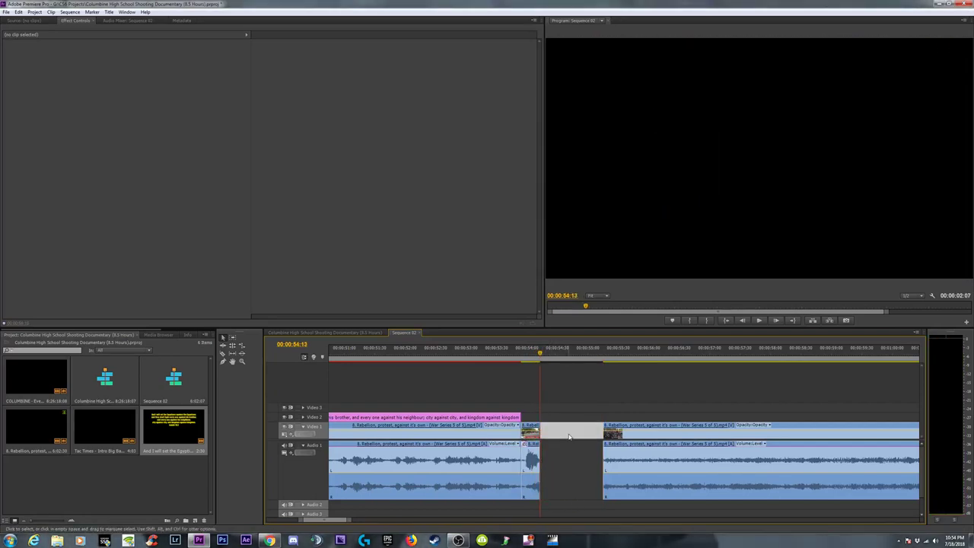
pyautogui.click(580, 459)
pyautogui.press('Delete')
# Play back the joined protest footage and save the project with Ctrl+S
pyautogui.click(511, 358)
pyautogui.press('space')
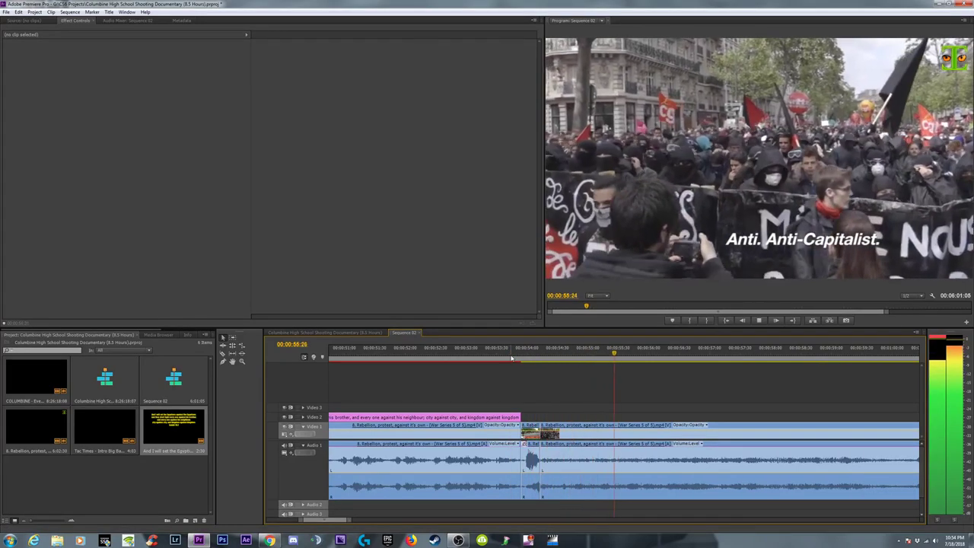
pyautogui.press('-')
pyautogui.press('-')
pyautogui.press('-')
pyautogui.press('space')
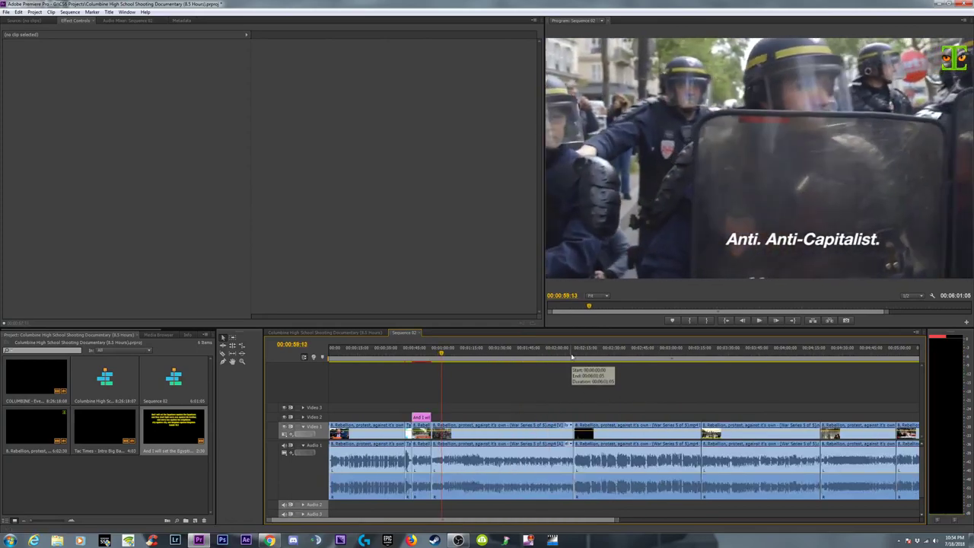
pyautogui.press('=')
pyautogui.press('=')
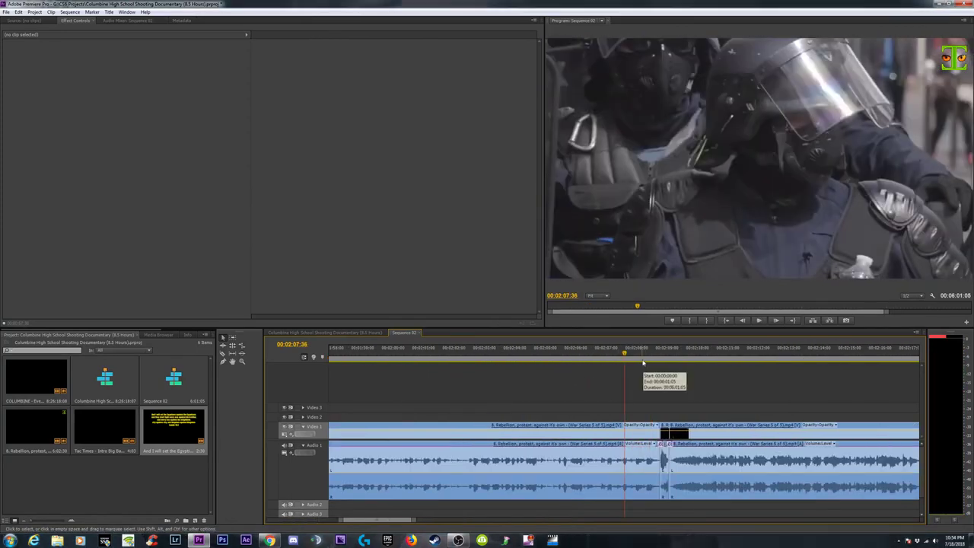
pyautogui.hotkey('ctrl', 's')
pyautogui.press('-')
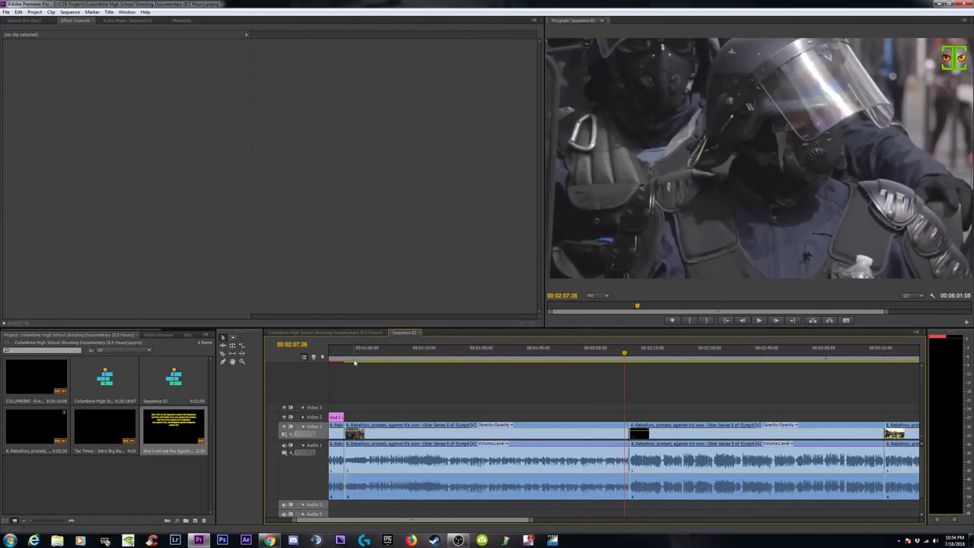
pyautogui.click(353, 361)
pyautogui.click(696, 462)
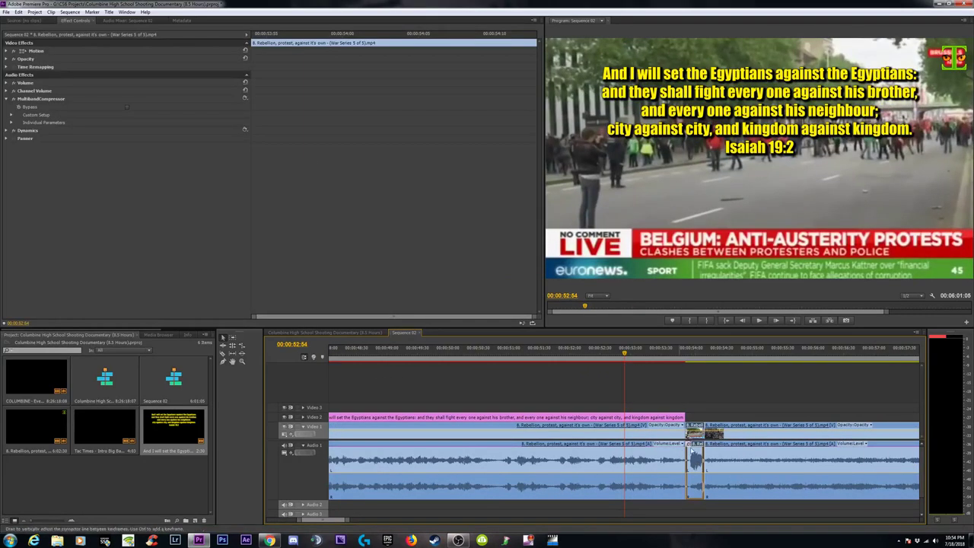
pyautogui.click(41, 99)
pyautogui.press('Delete')
pyautogui.click(27, 99)
pyautogui.press('Delete')
pyautogui.press('Delete')
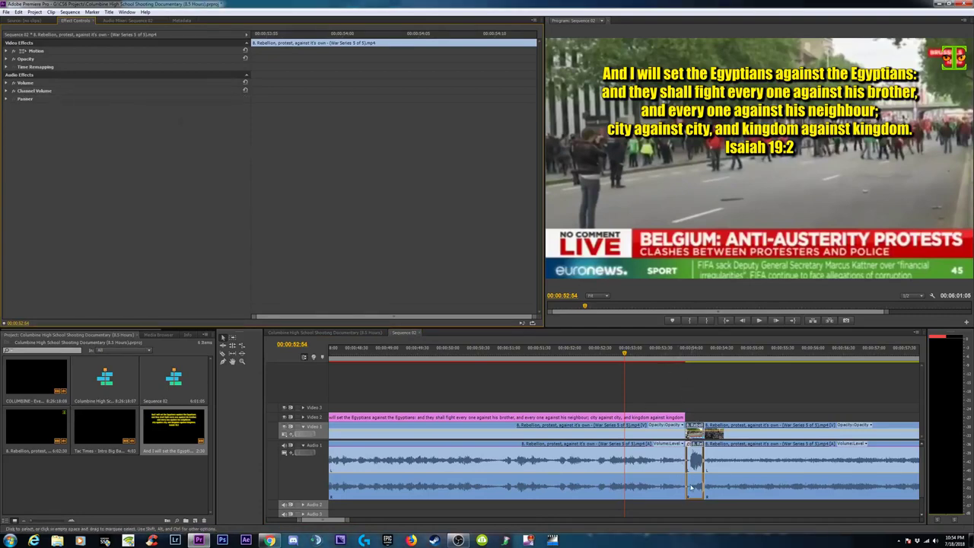
pyautogui.click(715, 356)
pyautogui.press('-')
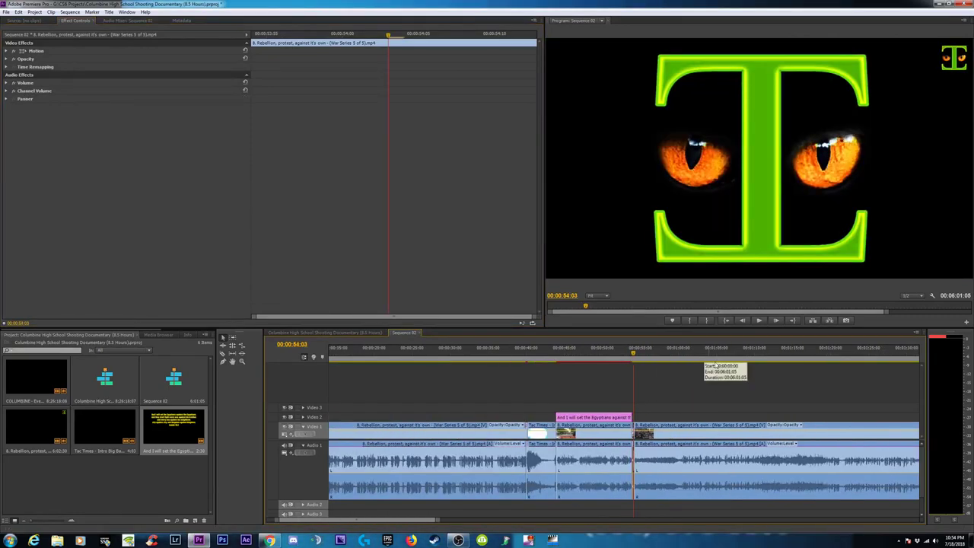
pyautogui.click(816, 356)
pyautogui.press('=')
pyautogui.press('=')
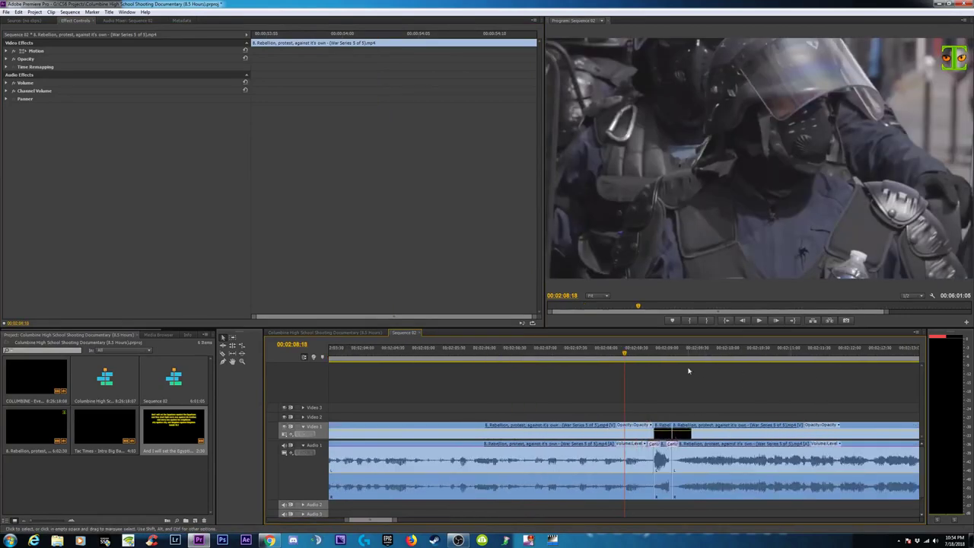
pyautogui.click(704, 460)
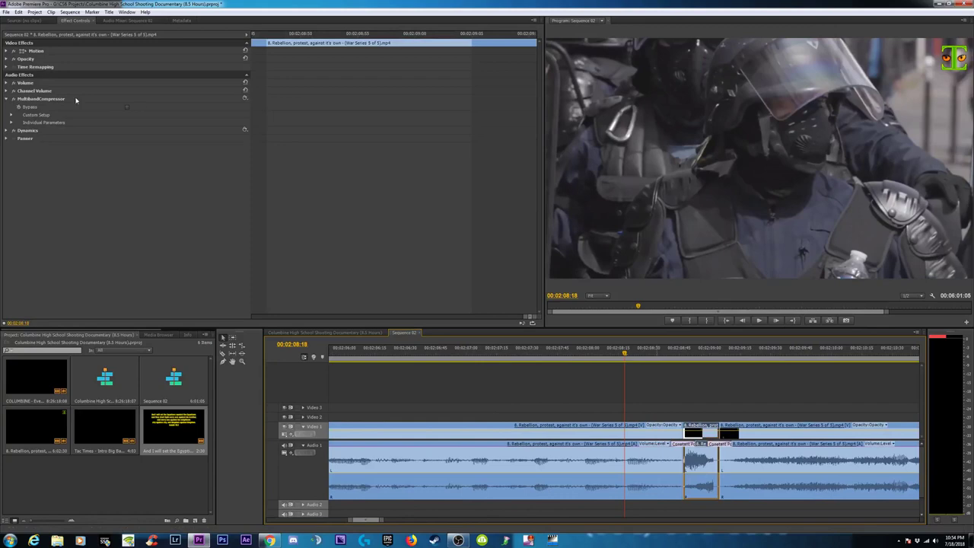
pyautogui.click(35, 100)
pyautogui.press('Delete')
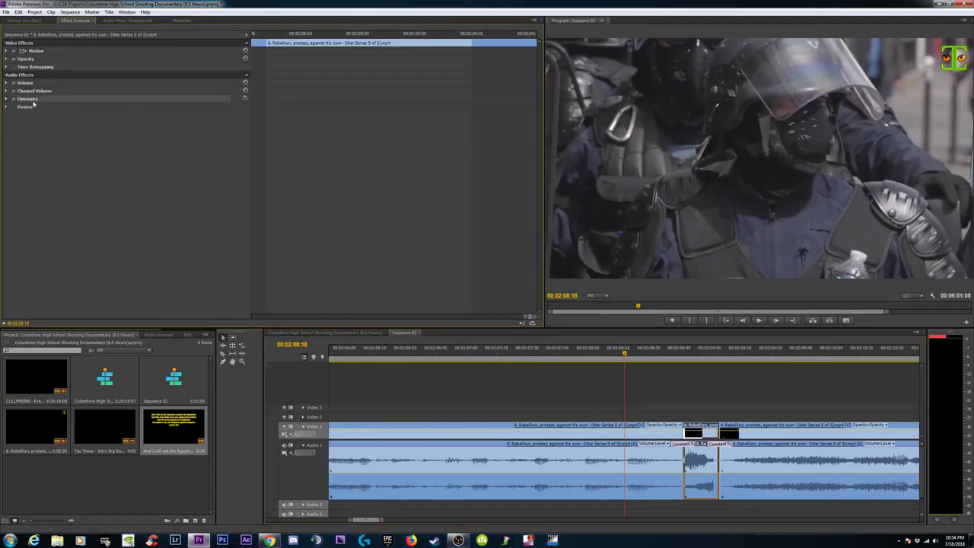
pyautogui.press('Delete')
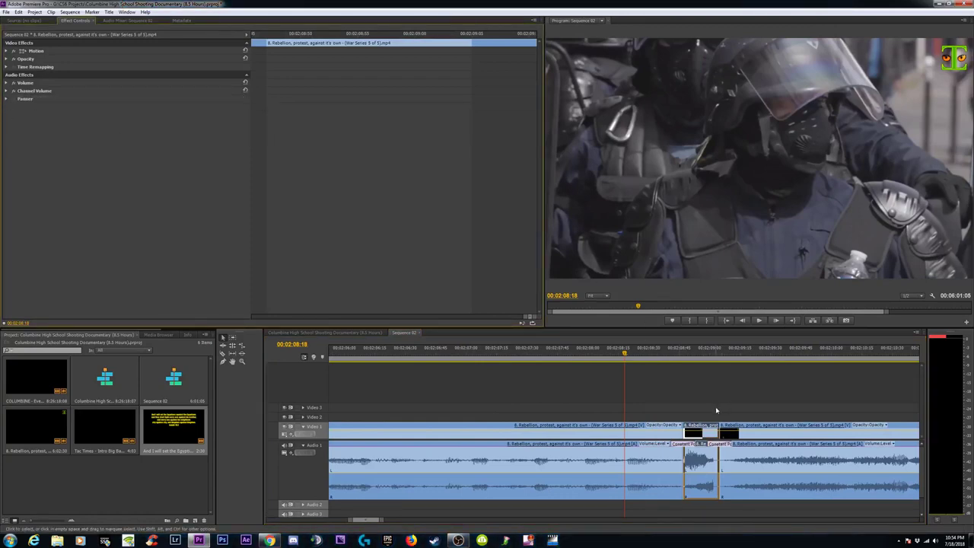
pyautogui.press('space')
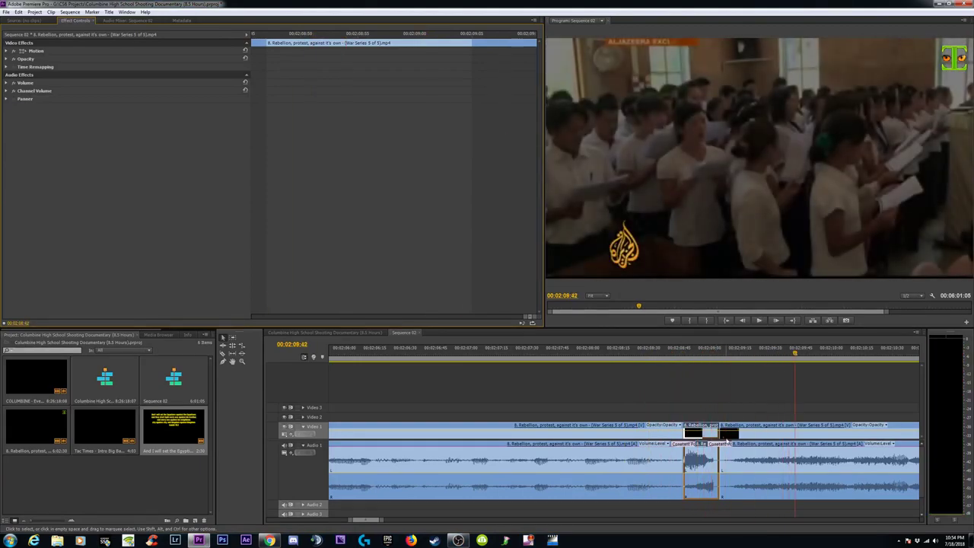
pyautogui.click(725, 356)
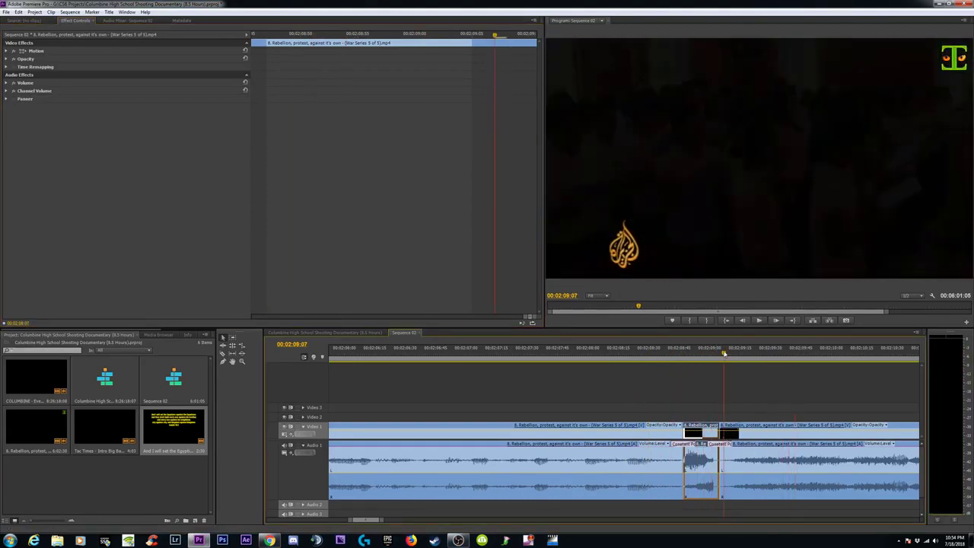
pyautogui.press('space')
pyautogui.click(685, 357)
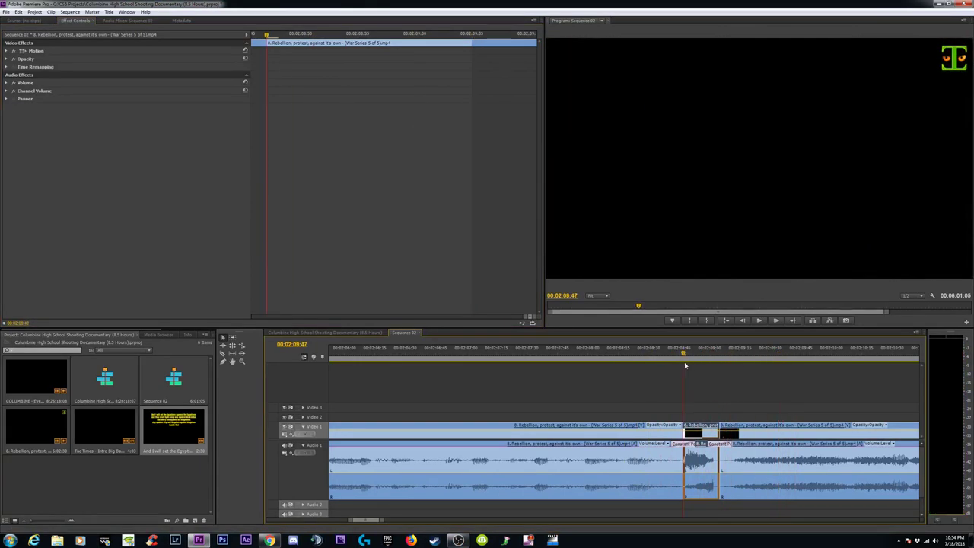
pyautogui.press('space')
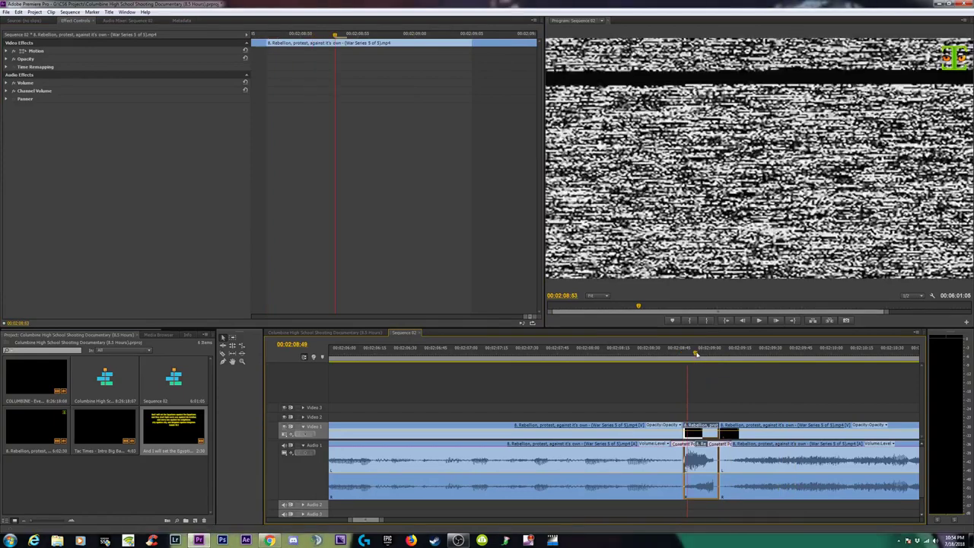
pyautogui.press('space')
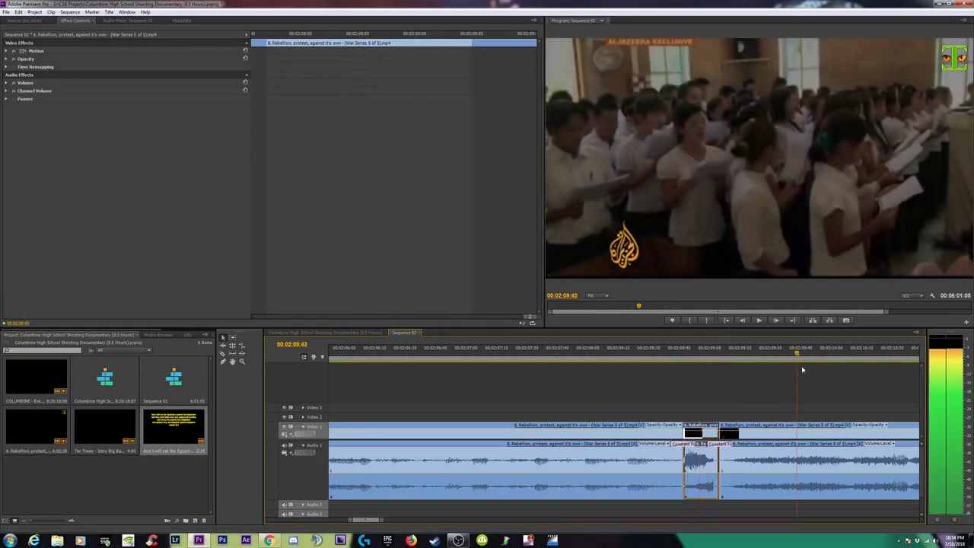
pyautogui.click(719, 356)
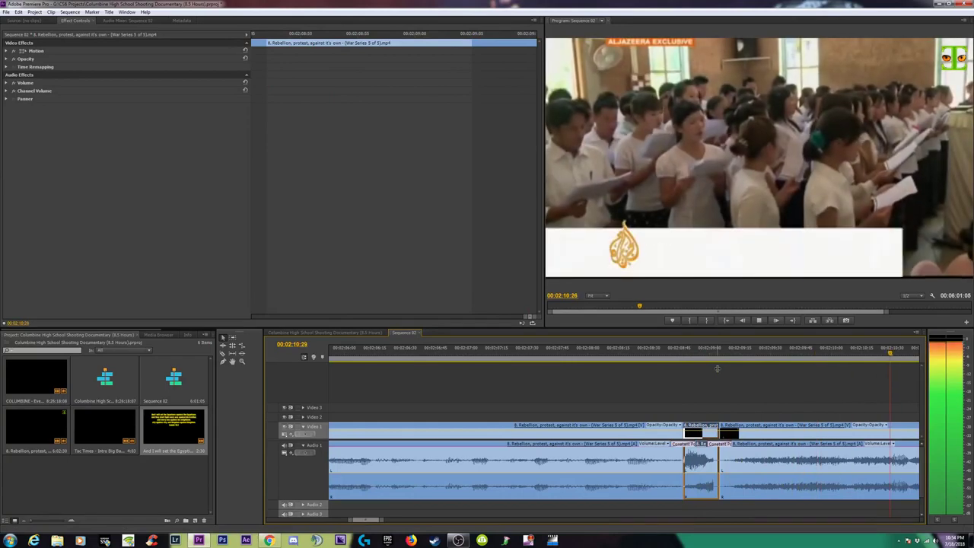
pyautogui.press('space')
pyautogui.press('Up')
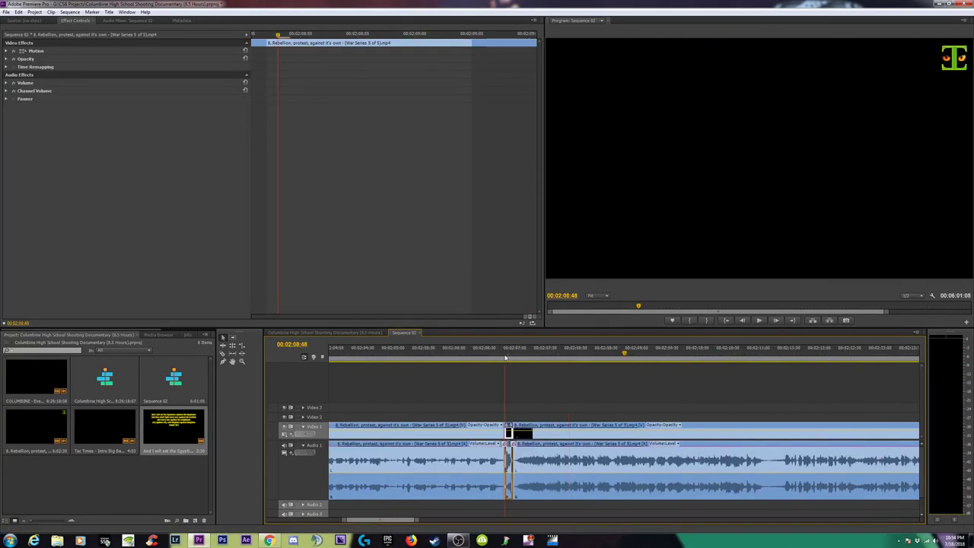
pyautogui.press('=')
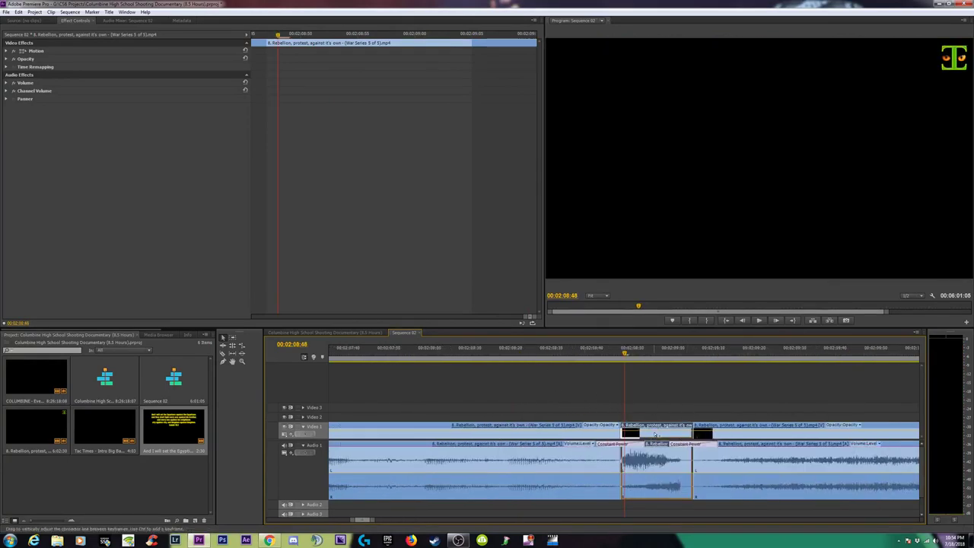
pyautogui.moveTo(654, 428); pyautogui.dragTo(656, 426)
pyautogui.press('Delete')
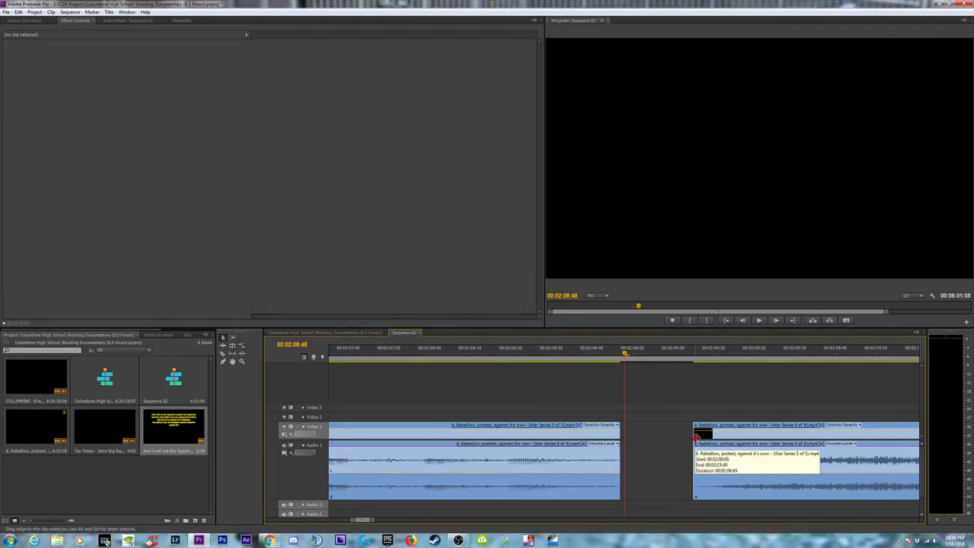
pyautogui.hotkey('ctrl', 'z')
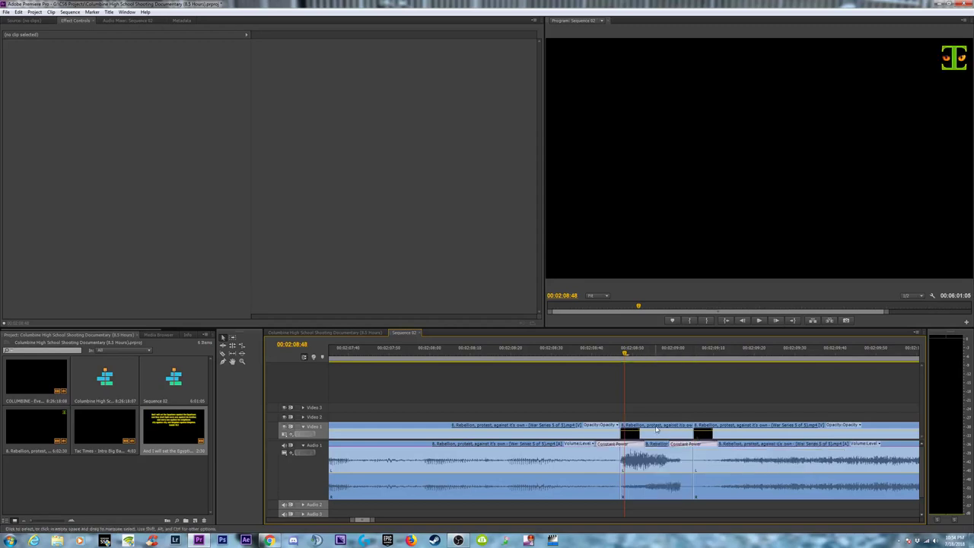
pyautogui.click(656, 428)
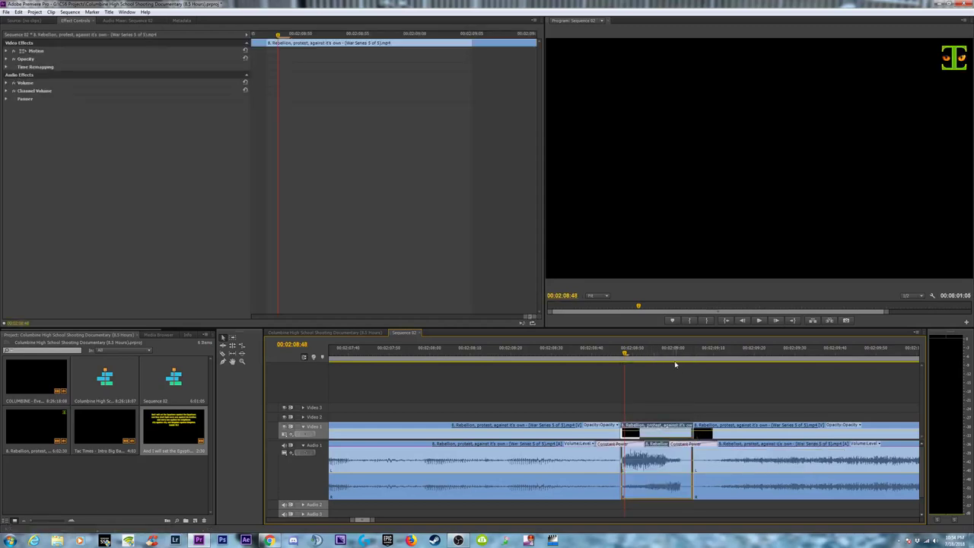
pyautogui.click(434, 358)
pyautogui.press('space')
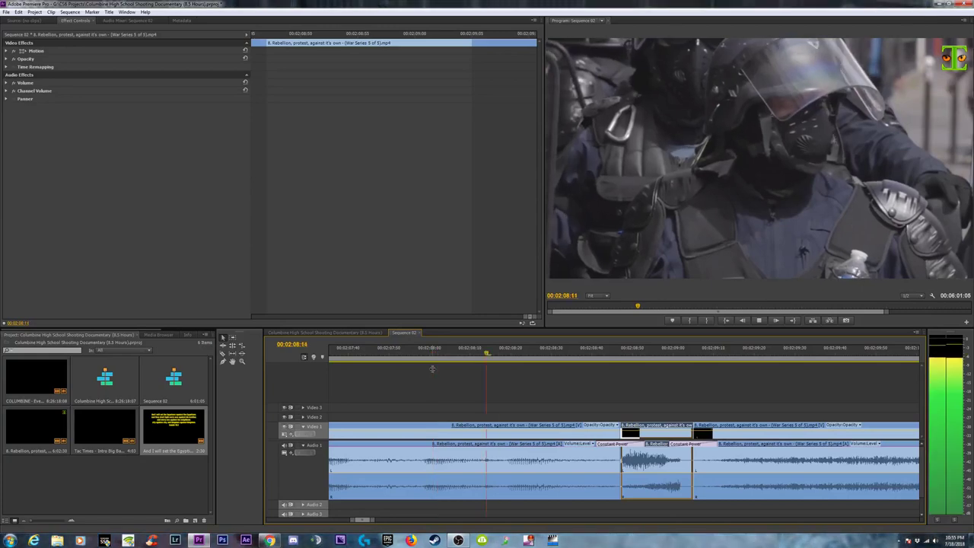
pyautogui.press('space')
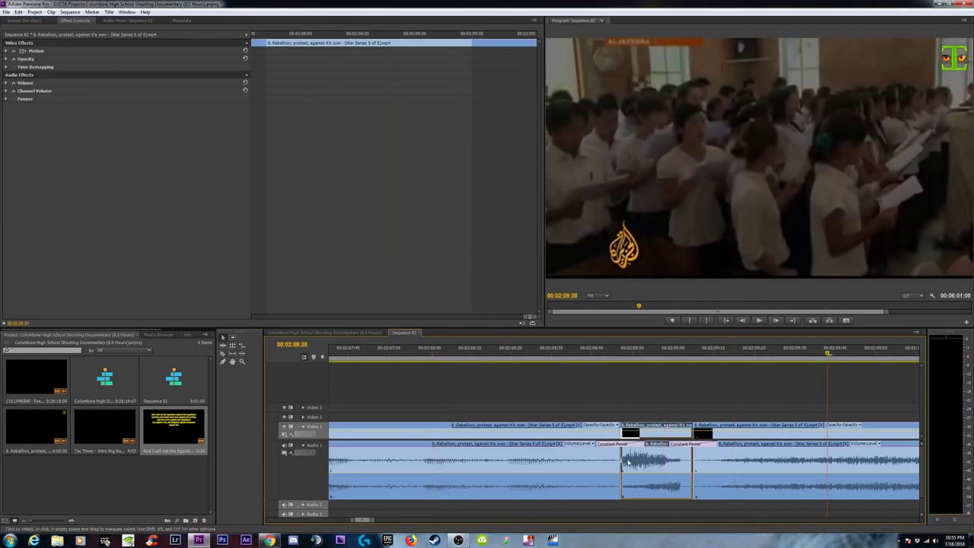
pyautogui.press('Delete')
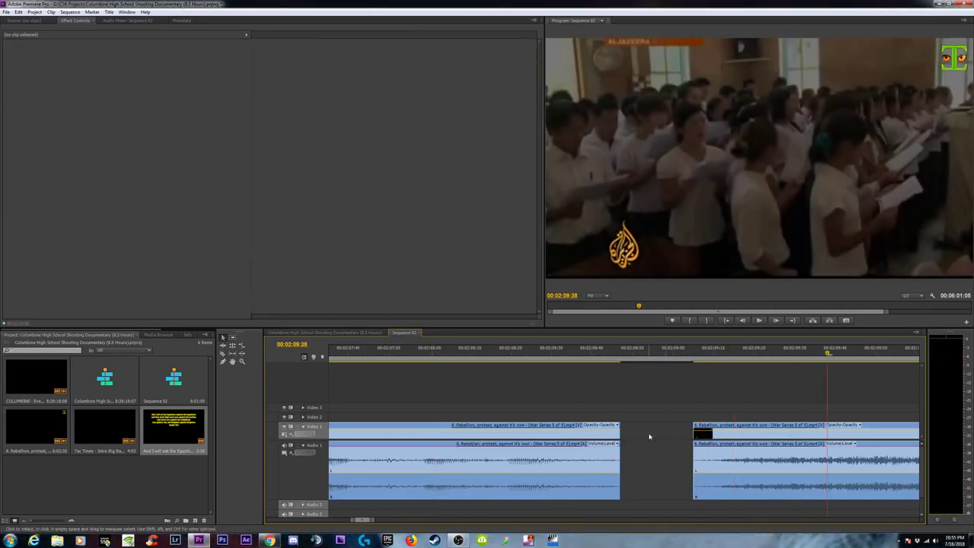
pyautogui.click(649, 433)
pyautogui.press('Delete')
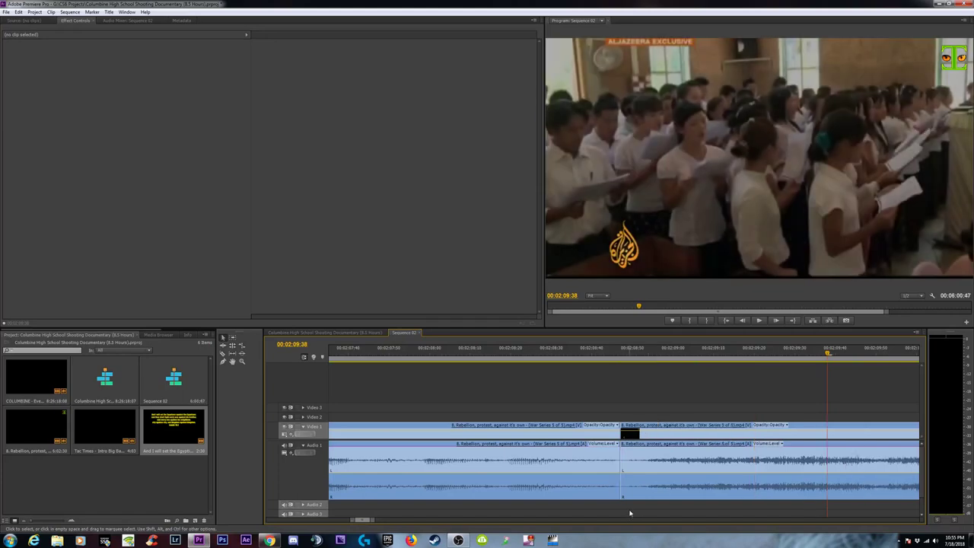
pyautogui.moveTo(630, 512); pyautogui.dragTo(597, 468)
pyautogui.click(451, 352)
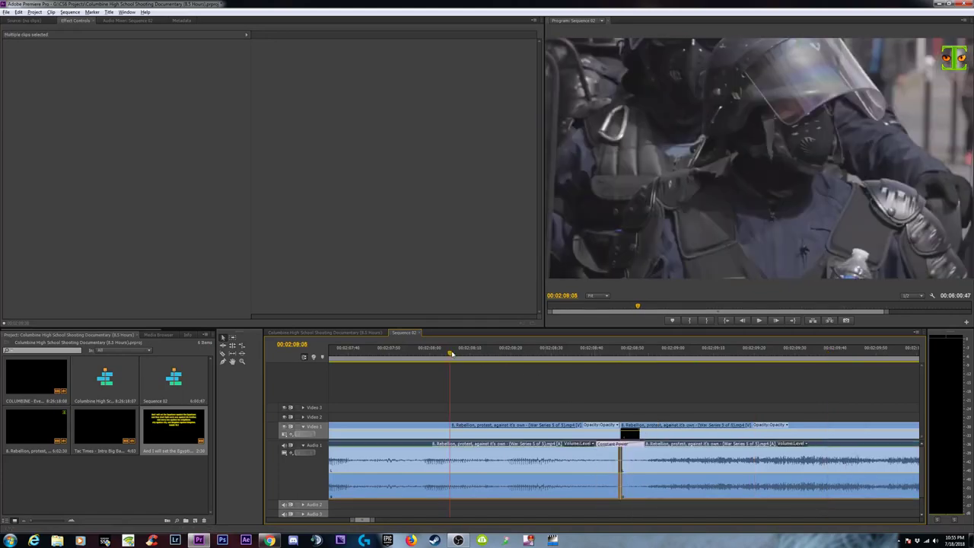
pyautogui.press('space')
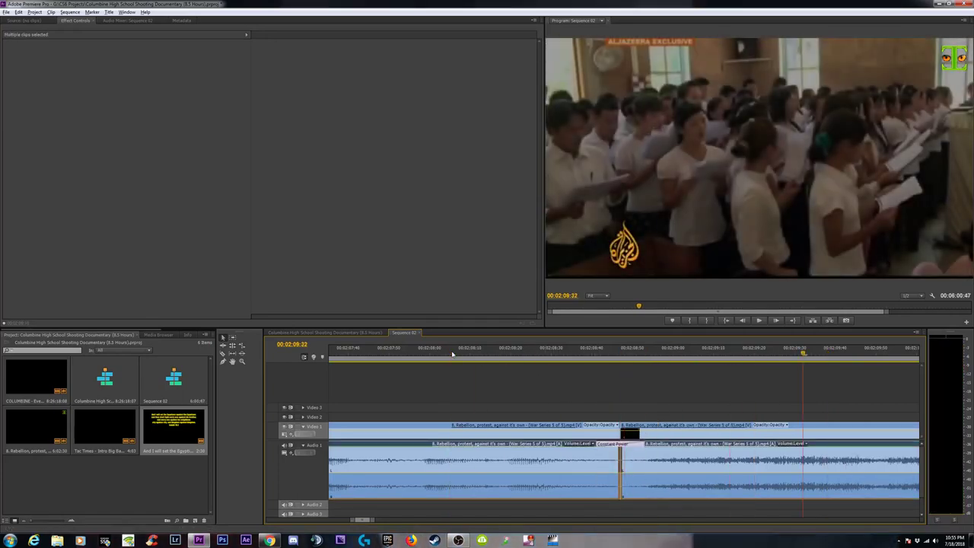
pyautogui.moveTo(643, 444); pyautogui.dragTo(624, 444)
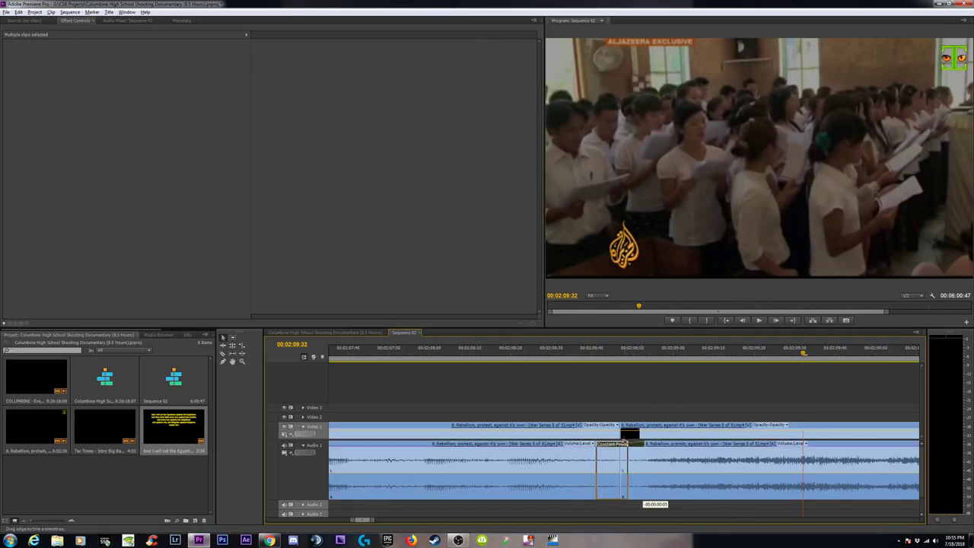
pyautogui.click(447, 349)
pyautogui.press('space')
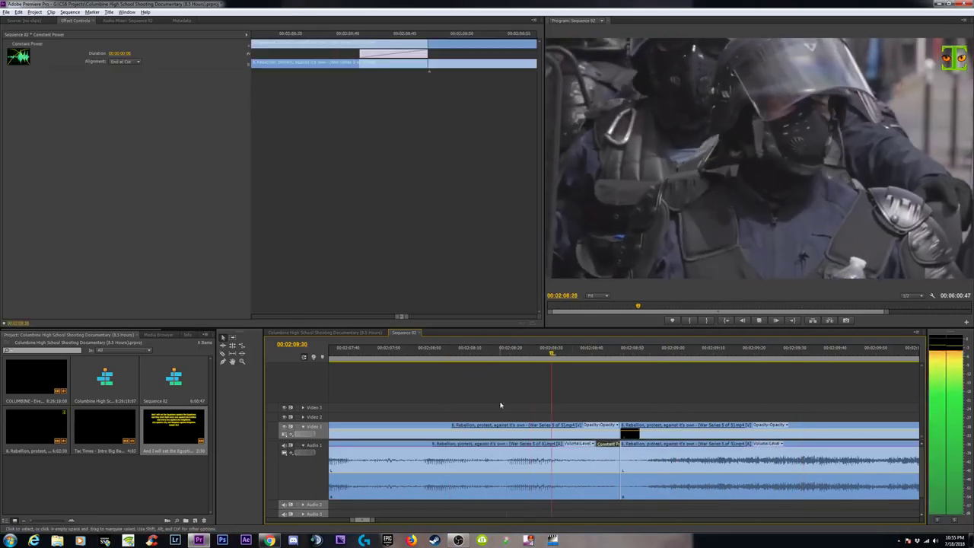
pyautogui.press('space')
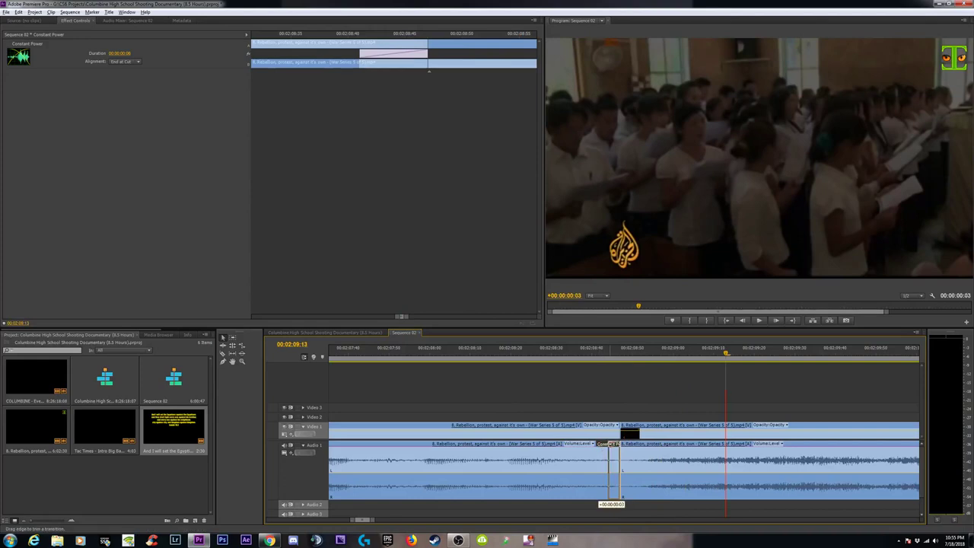
pyautogui.click(448, 348)
pyautogui.press('space')
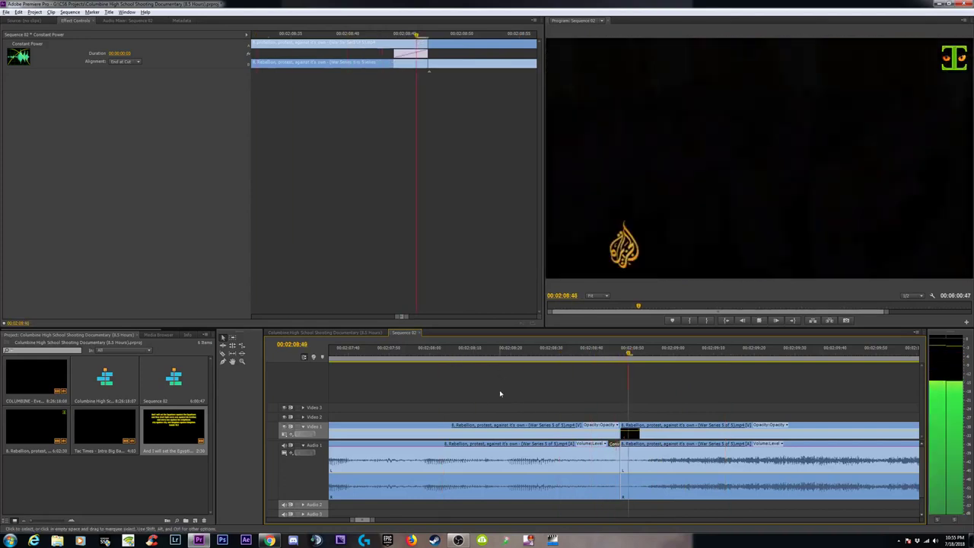
pyautogui.press('space')
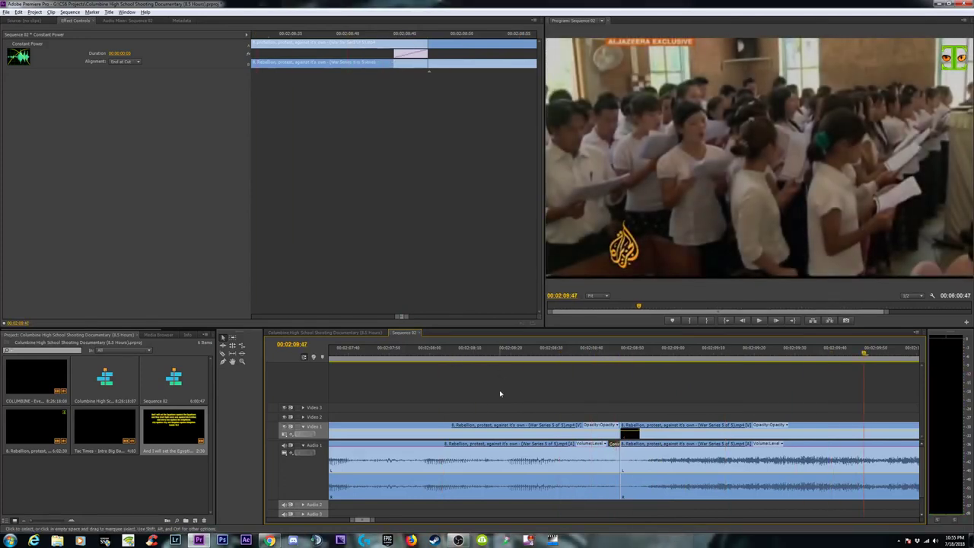
pyautogui.hotkey('ctrl', 'k')
pyautogui.hotkey('alt', 'shift', 'Right')
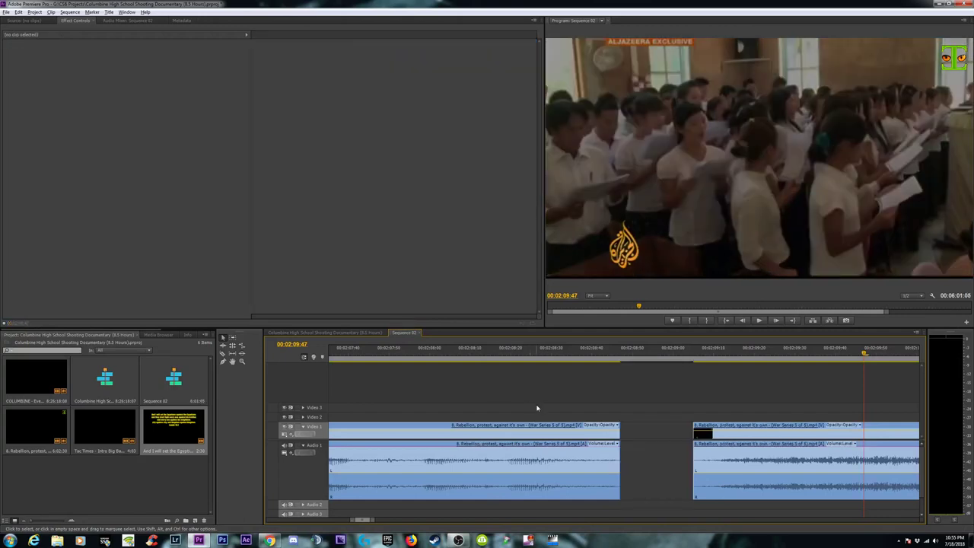
pyautogui.hotkey('ctrl', 'z')
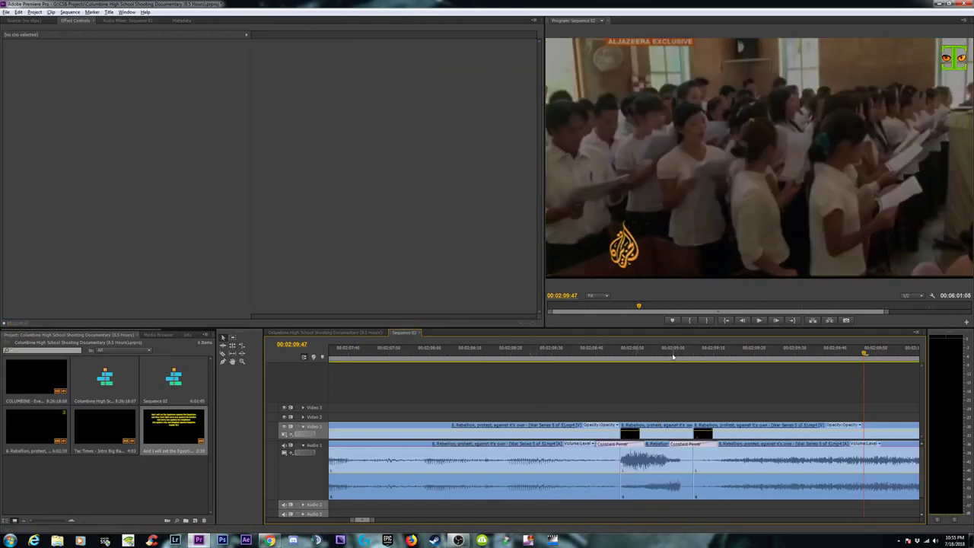
pyautogui.click(682, 357)
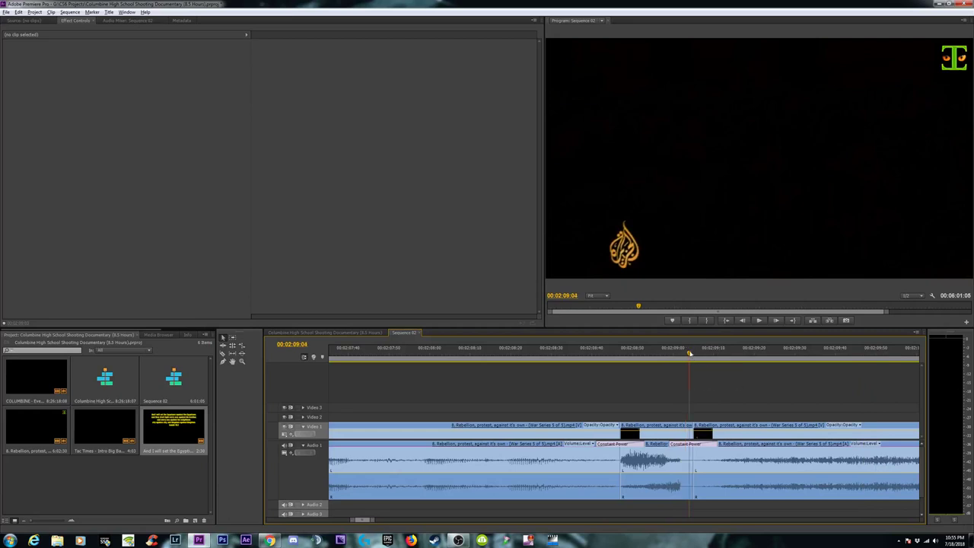
# Remove footage from the short protest segment to about 00:02:10:13, then preview the black gap
pyautogui.moveTo(689, 352); pyautogui.dragTo(854, 370)
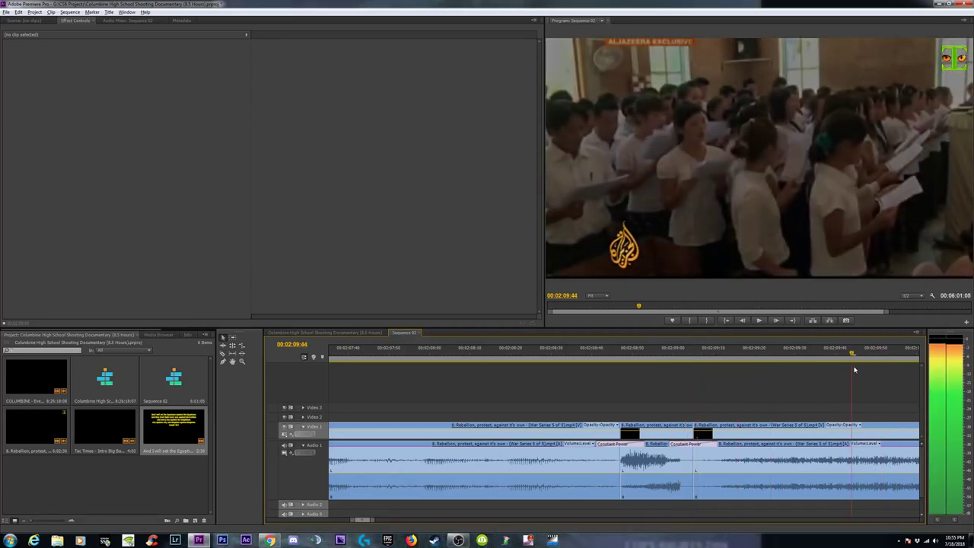
pyautogui.press('-')
pyautogui.moveTo(738, 352); pyautogui.dragTo(803, 362)
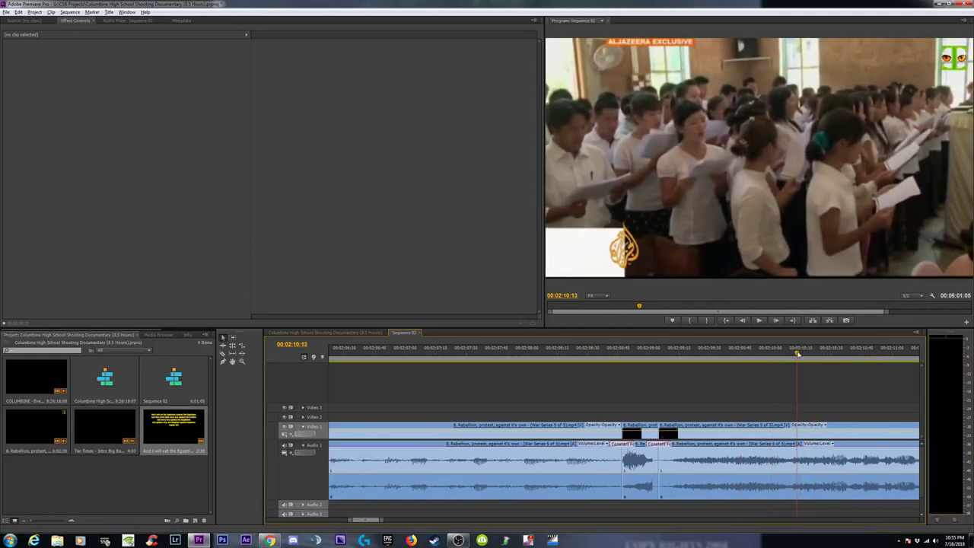
pyautogui.doubleClick(802, 430)
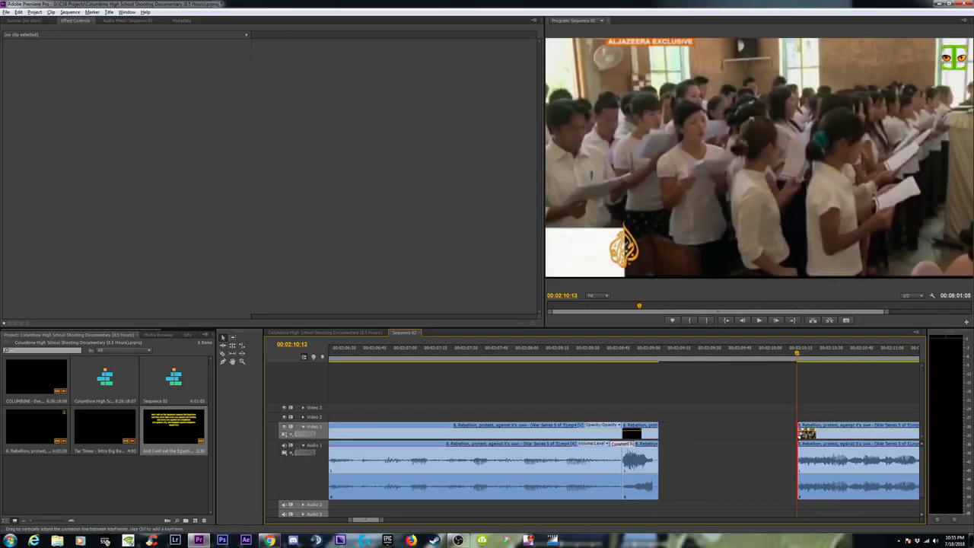
pyautogui.press('Delete')
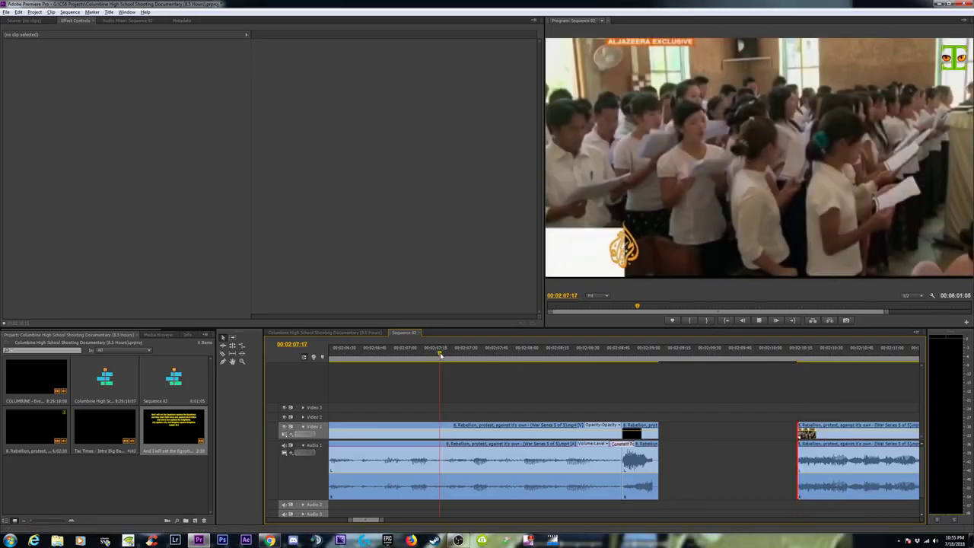
pyautogui.press('space')
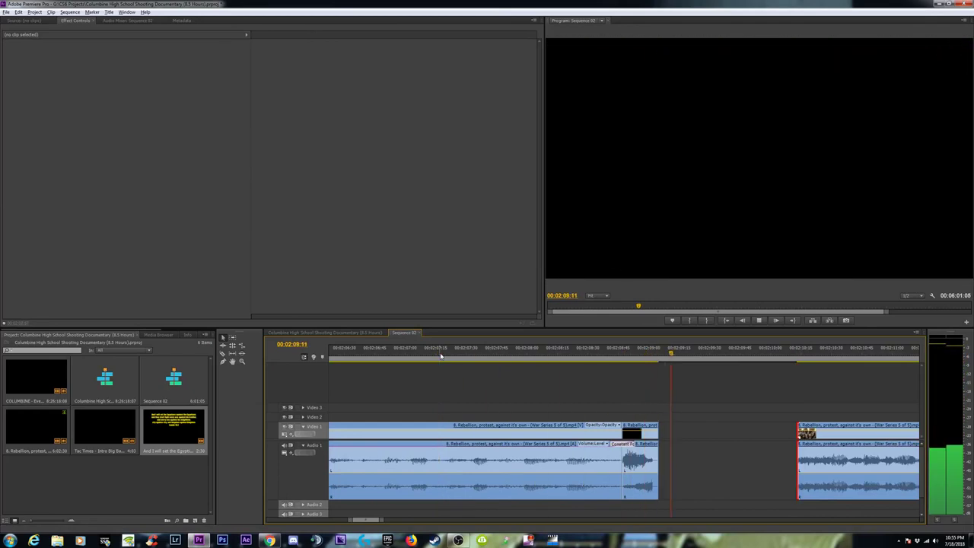
pyautogui.press('space')
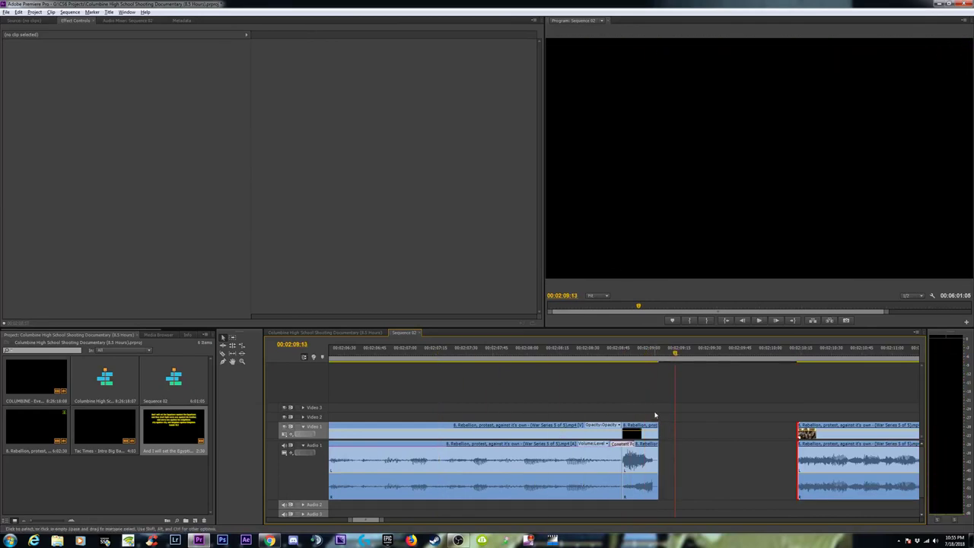
# Ripple-delete the gap near 00:02:09 so Myanmar Violence footage follows the logo clip
pyautogui.click(708, 434)
pyautogui.press('Delete')
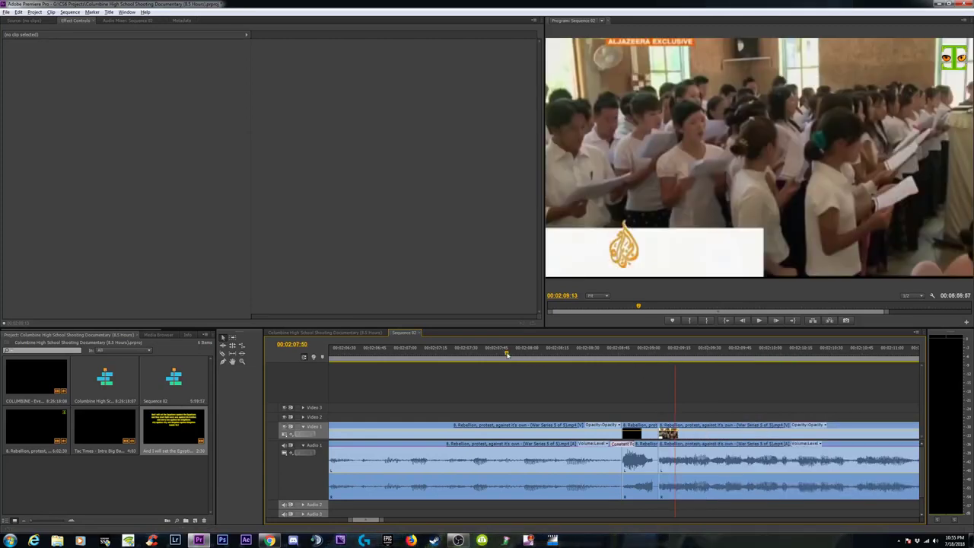
pyautogui.press('space')
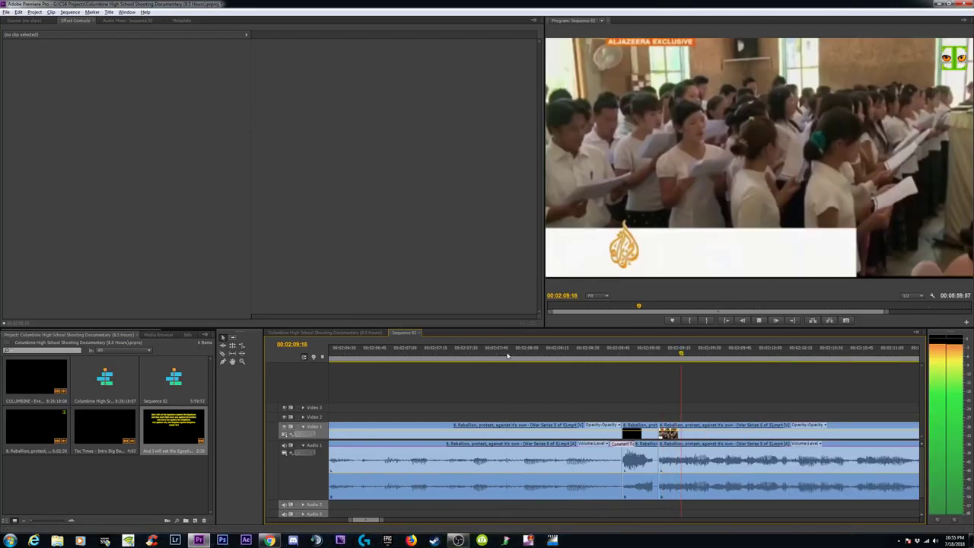
pyautogui.press('space')
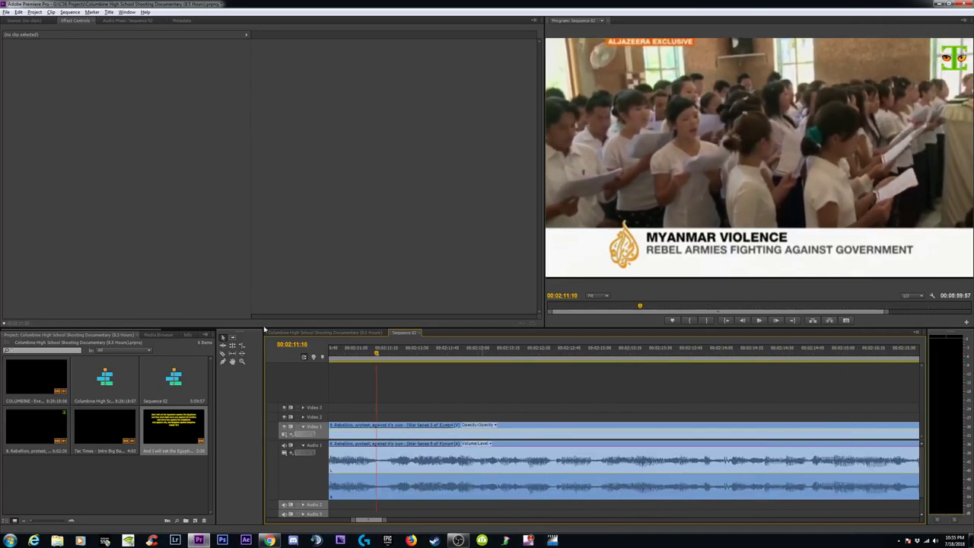
# Drag a Constant Power crossfade onto the short audio clip's other edit point
pyautogui.press('-')
pyautogui.press('Up')
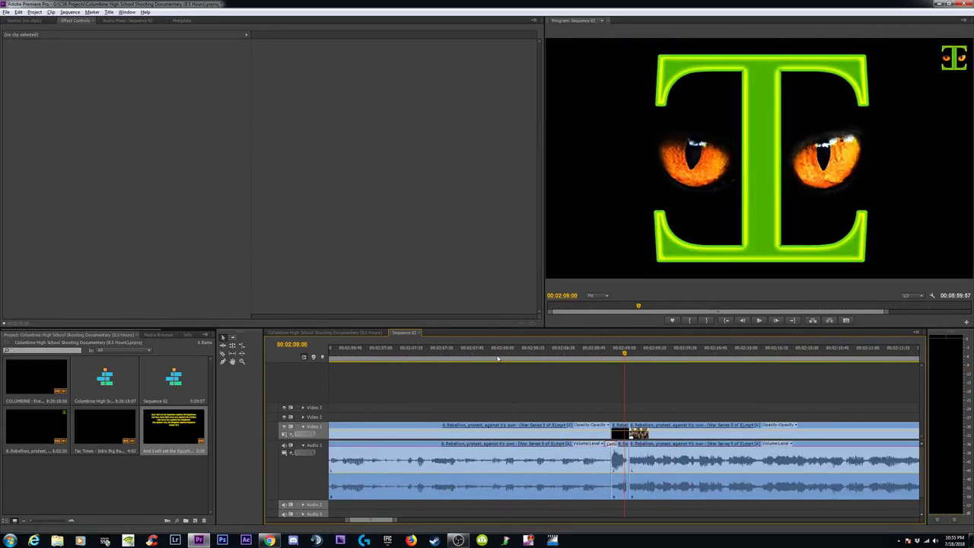
pyautogui.moveTo(142, 333); pyautogui.dragTo(137, 339)
pyautogui.click(137, 342)
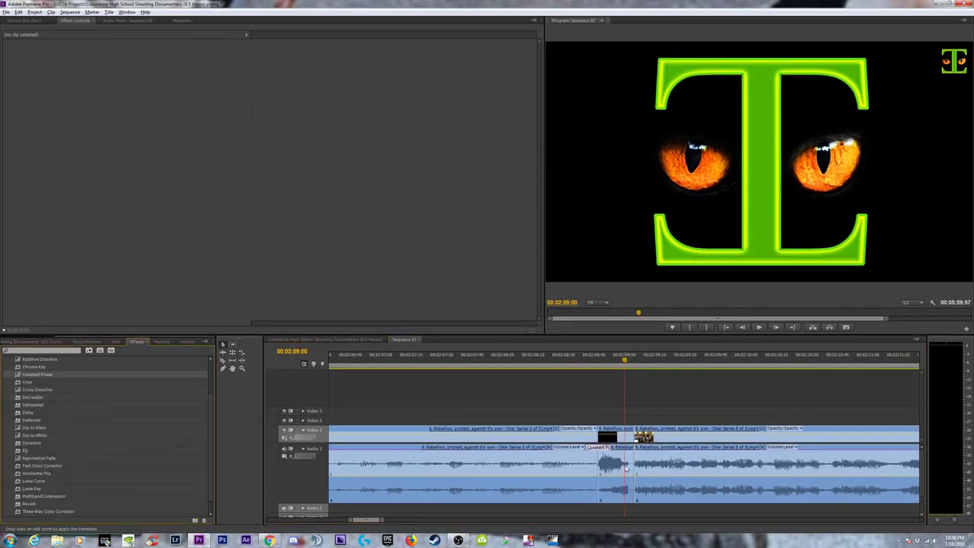
pyautogui.moveTo(42, 374); pyautogui.dragTo(625, 457)
# Replay the sequence from about 02:06:40 to review the new crossfade
pyautogui.press('space')
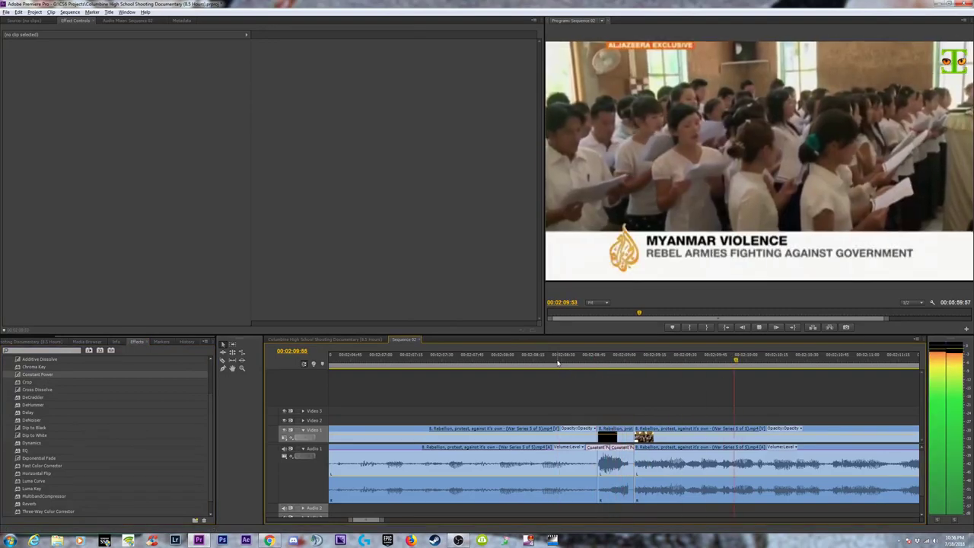
pyautogui.press('-')
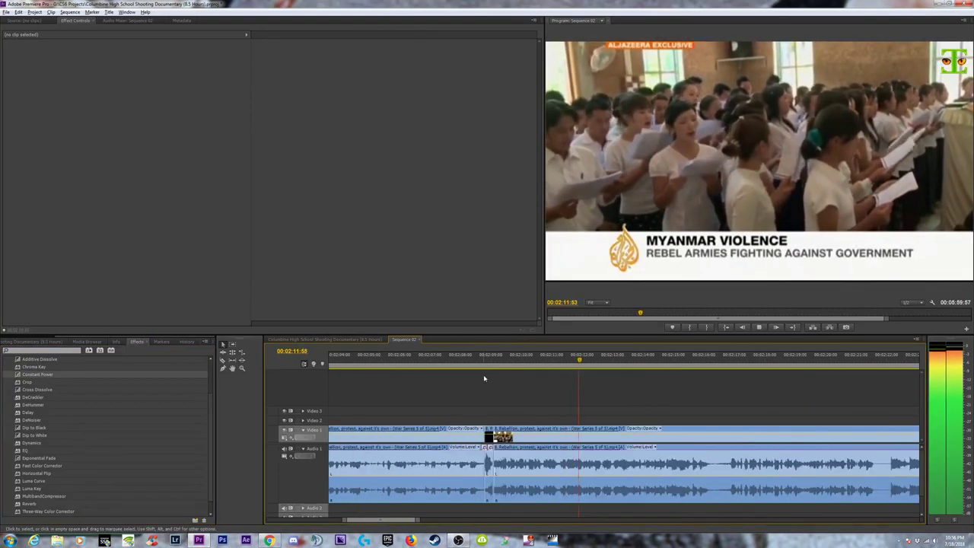
pyautogui.click(420, 362)
pyautogui.press('space')
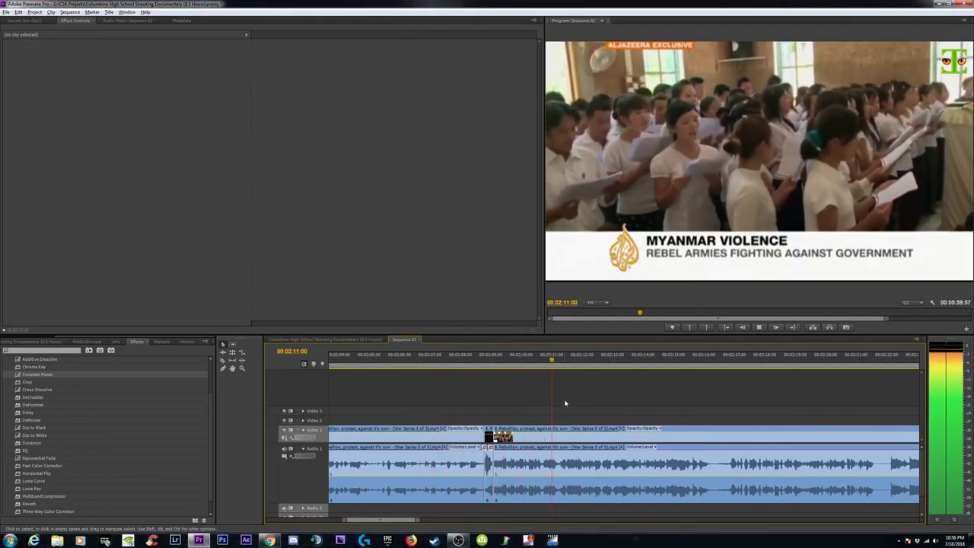
pyautogui.press('-')
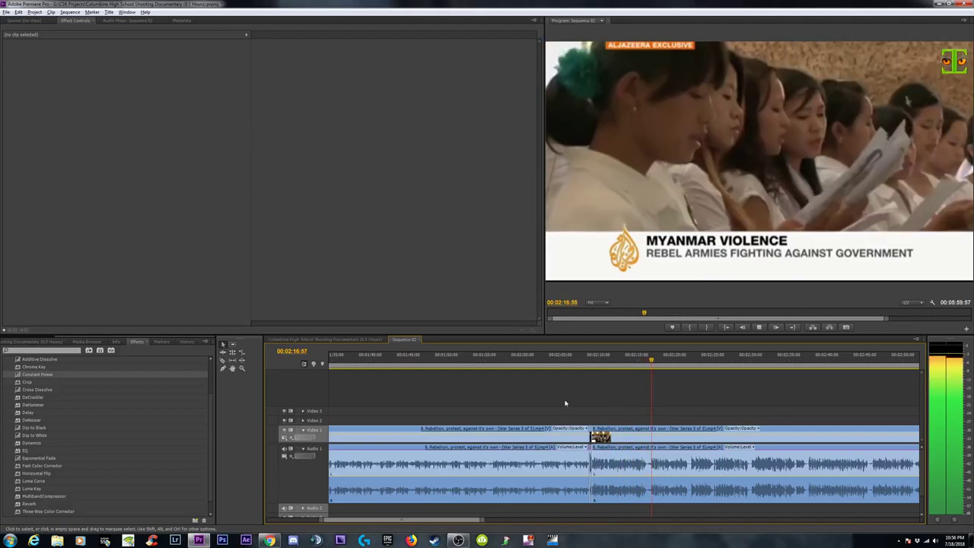
pyautogui.press('-')
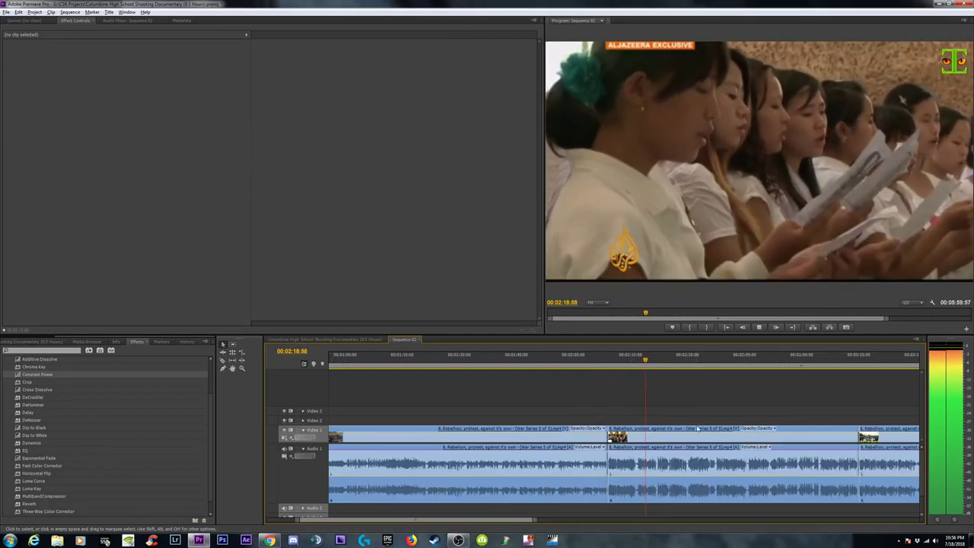
pyautogui.press('space')
# Replay around 03:14, then delete Multiband Compressor and Dynamics from the short audio clip
pyautogui.press('=')
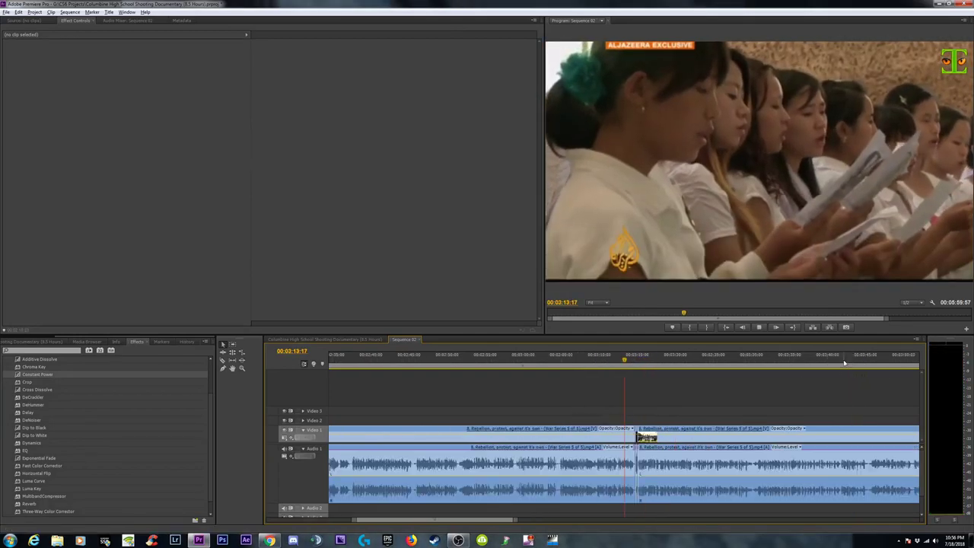
pyautogui.press('space')
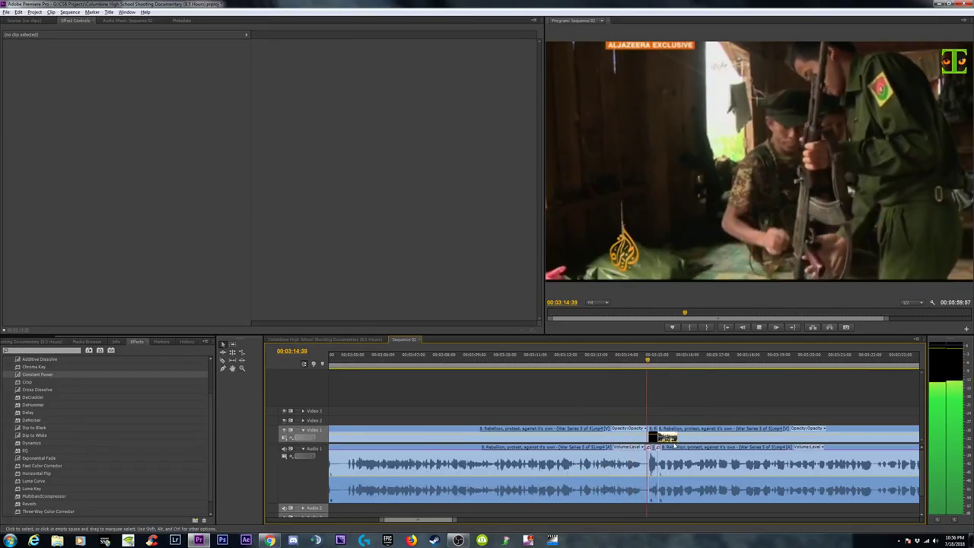
pyautogui.click(609, 361)
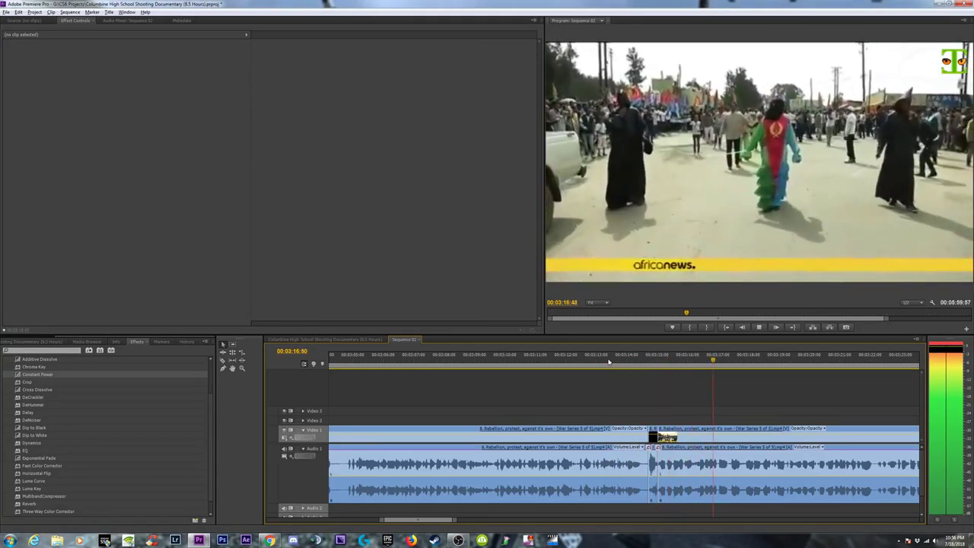
pyautogui.press('space')
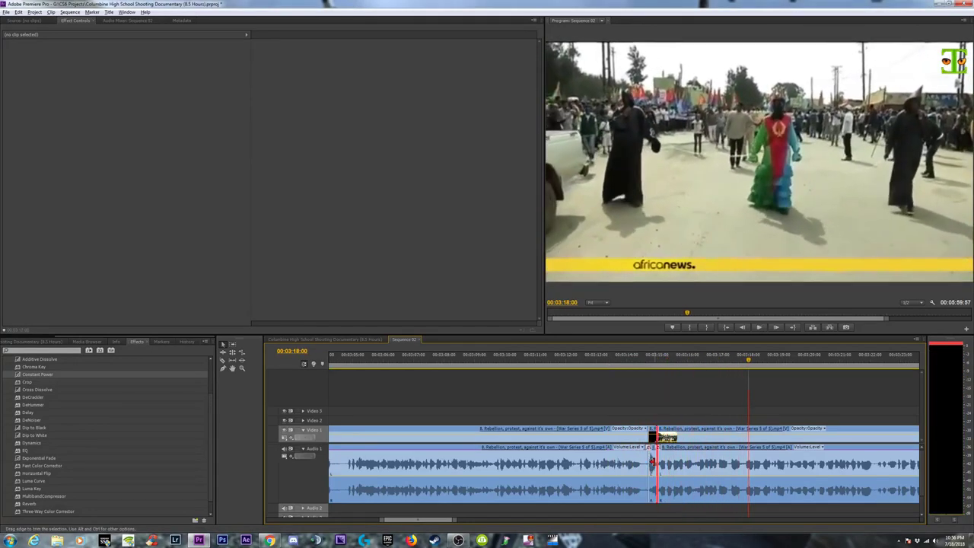
pyautogui.click(653, 460)
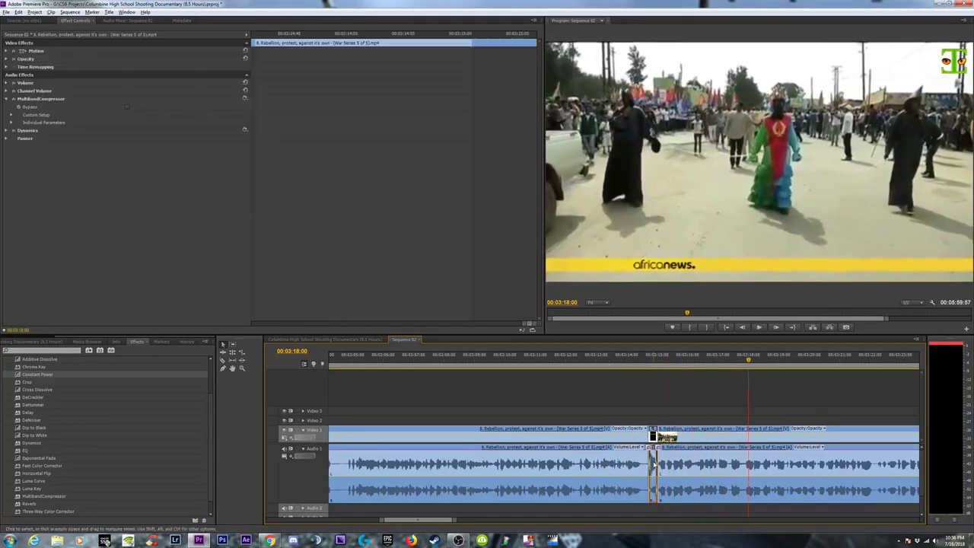
pyautogui.press('Delete')
pyautogui.click(23, 99)
pyautogui.press('Delete')
# Replay the edited section and the Constant Power crossfade near 03:15
pyautogui.click(639, 356)
pyautogui.press('space')
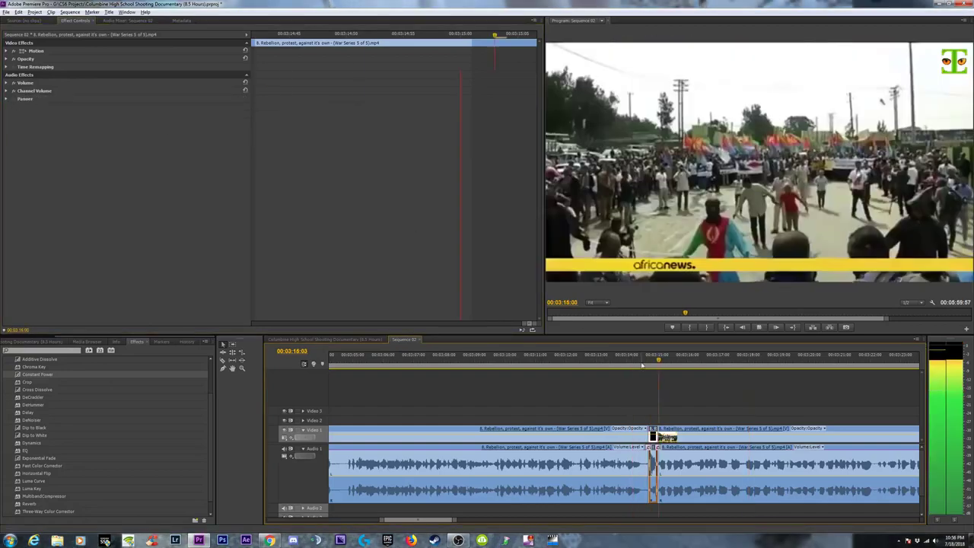
pyautogui.scroll(-2, 573, 410)
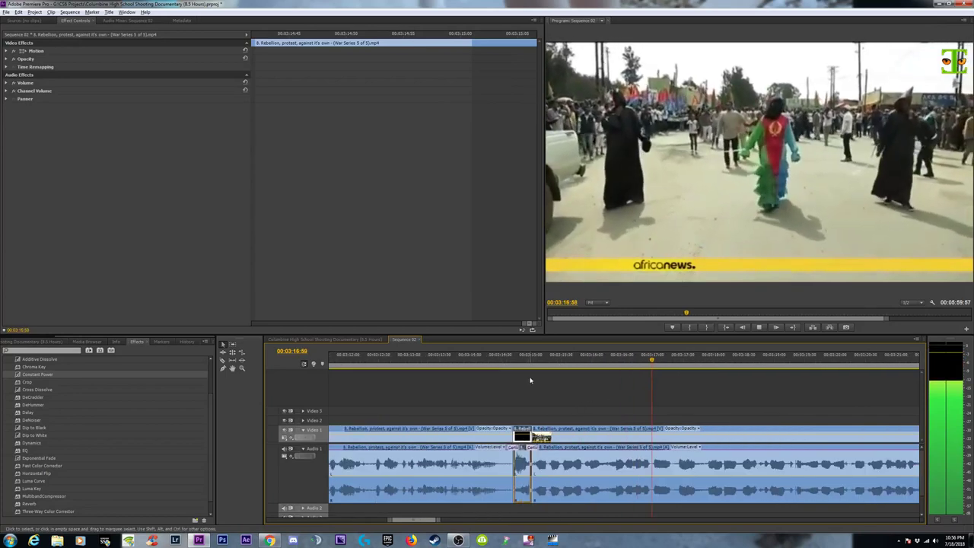
pyautogui.press('space')
pyautogui.scroll(2, 556, 385)
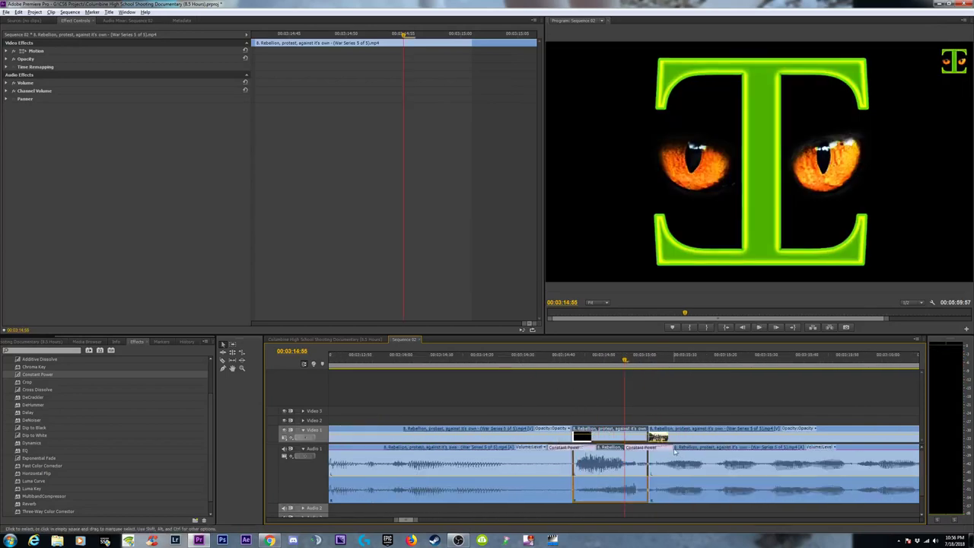
pyautogui.scroll(-1, 652, 410)
pyautogui.click(638, 448)
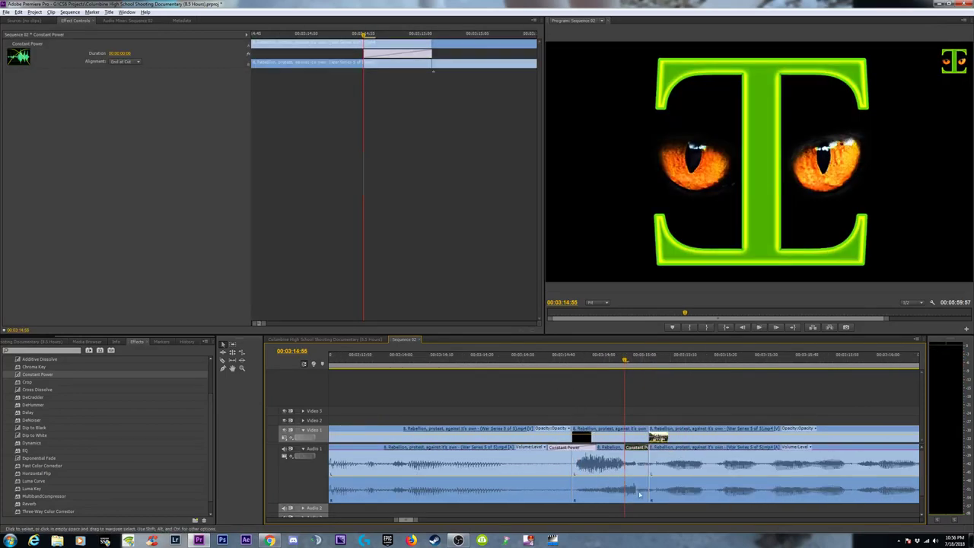
pyautogui.press('space')
pyautogui.press('space')
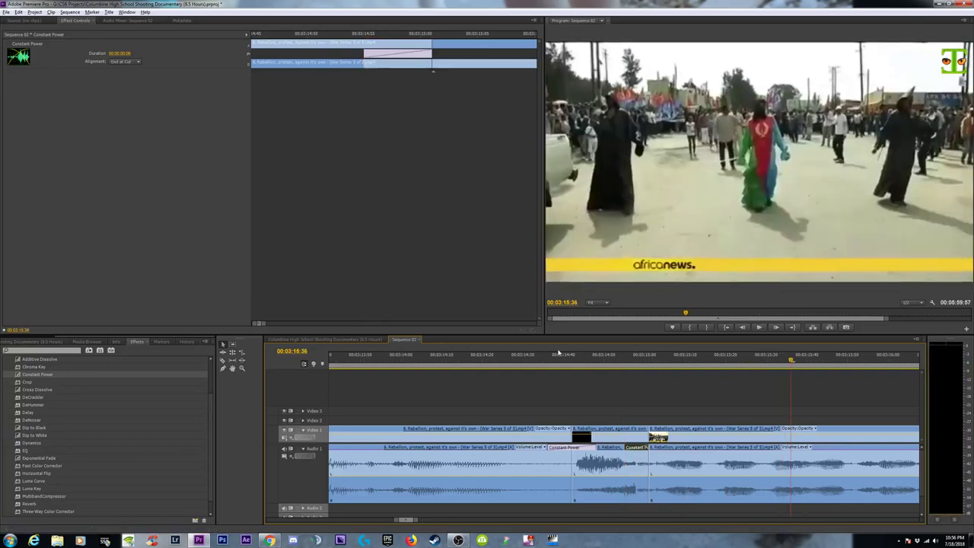
pyautogui.click(545, 364)
pyautogui.press('space')
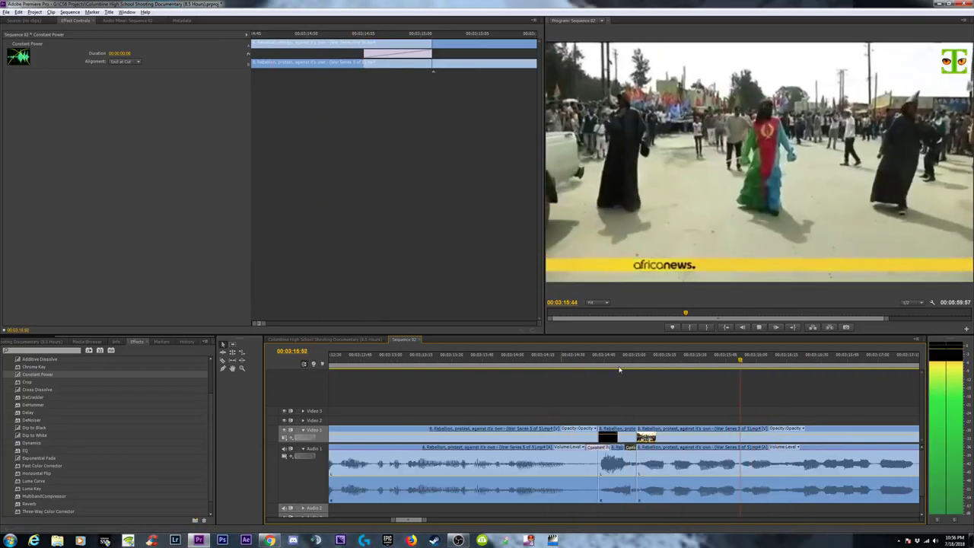
pyautogui.scroll(-3, 693, 387)
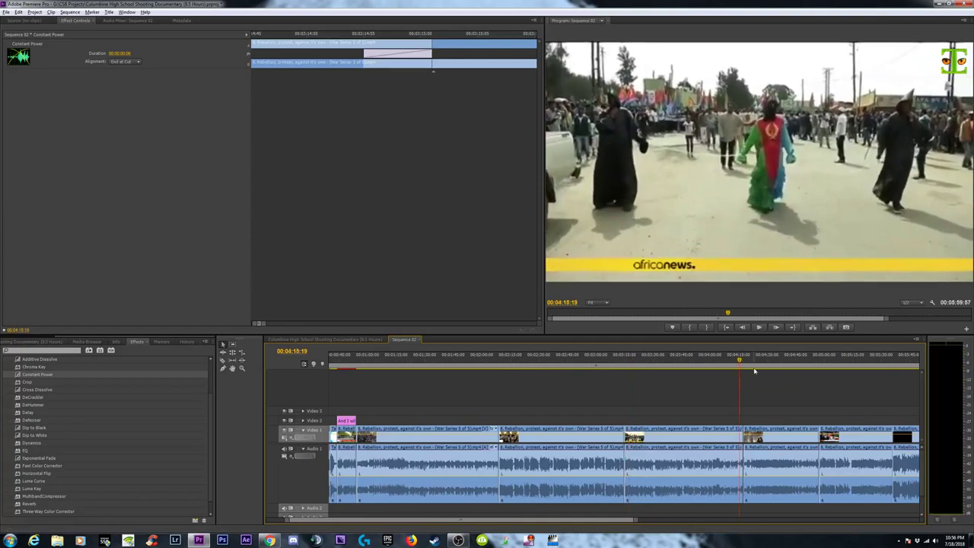
# Delete Multiband Compressor and Dynamics from the short audio clip near 04:17
pyautogui.click(742, 358)
pyautogui.scroll(3, 743, 373)
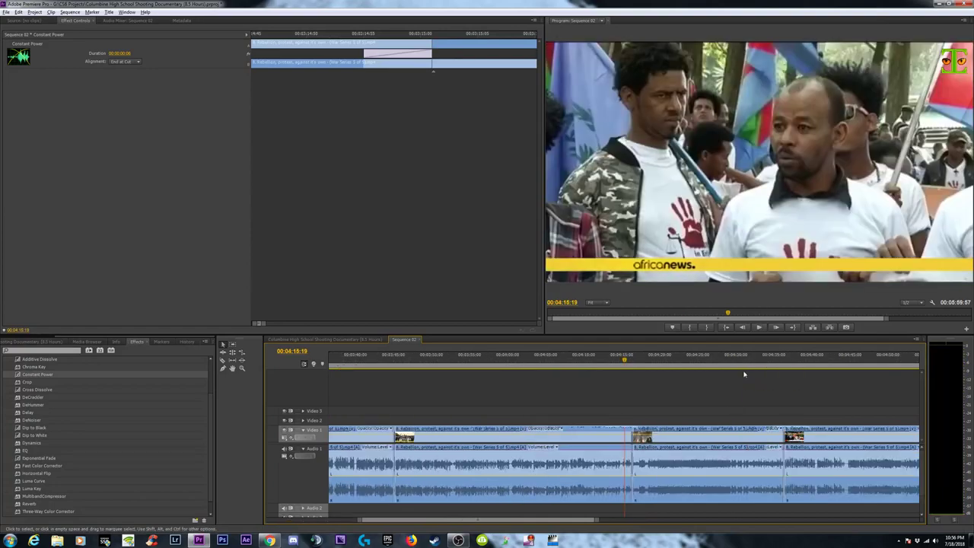
pyautogui.click(646, 358)
pyautogui.press('space')
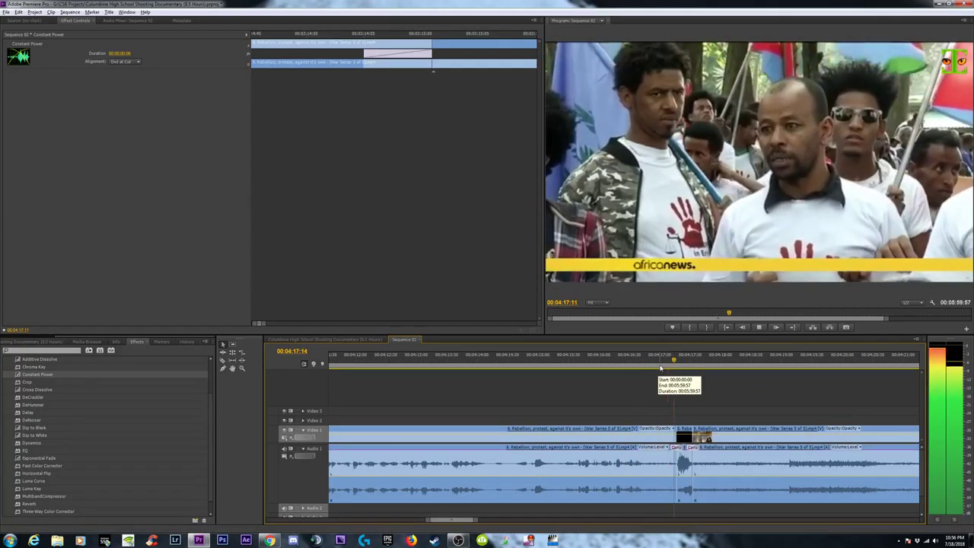
pyautogui.press('space')
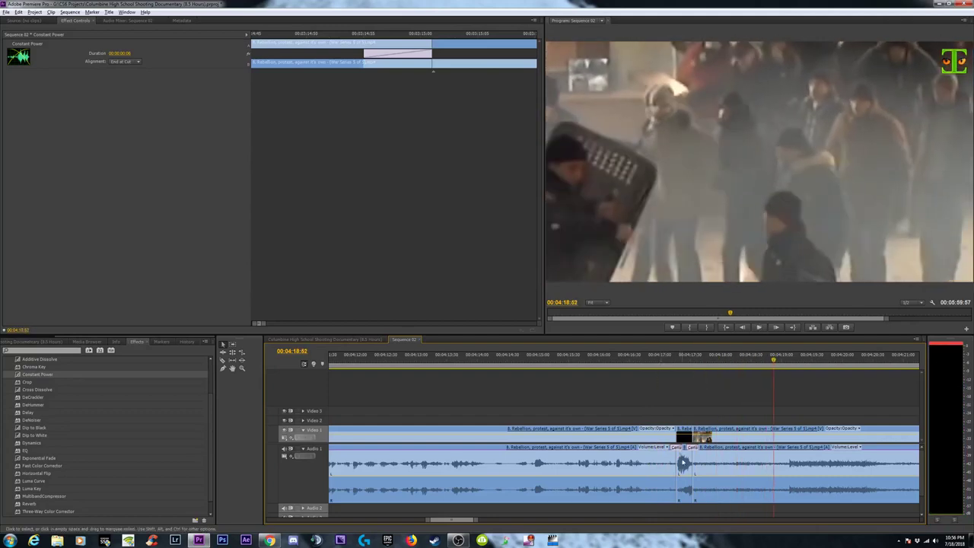
pyautogui.click(682, 458)
pyautogui.click(41, 99)
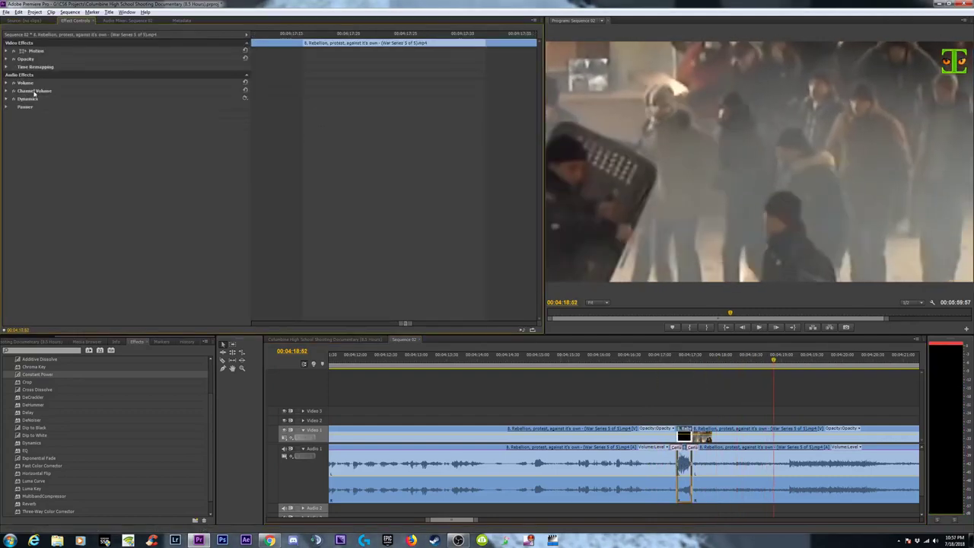
pyautogui.press('Delete')
pyautogui.press('Delete')
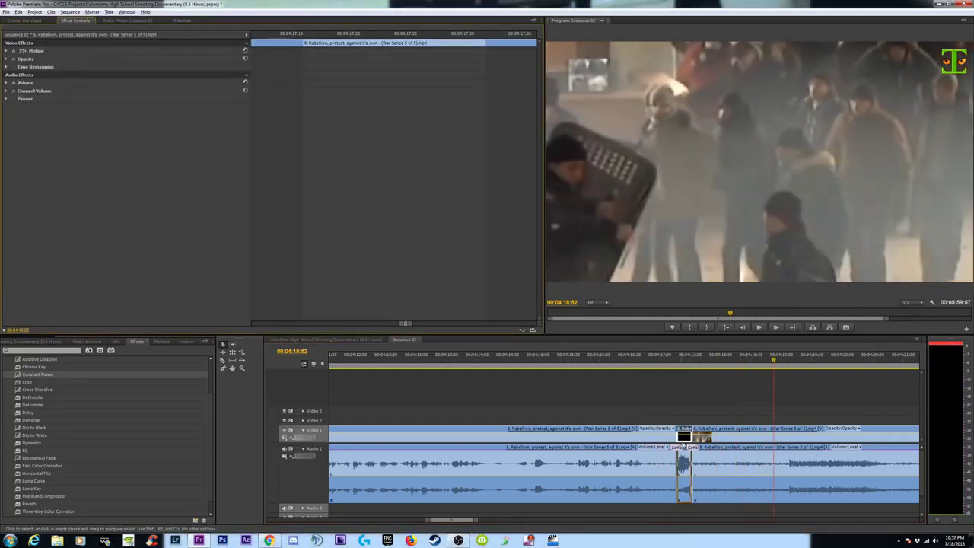
pyautogui.click(788, 365)
# Check the audio clips around 04:39, then delete Multiband Compressor from the clip near 04:58
pyautogui.press('-')
pyautogui.press('-')
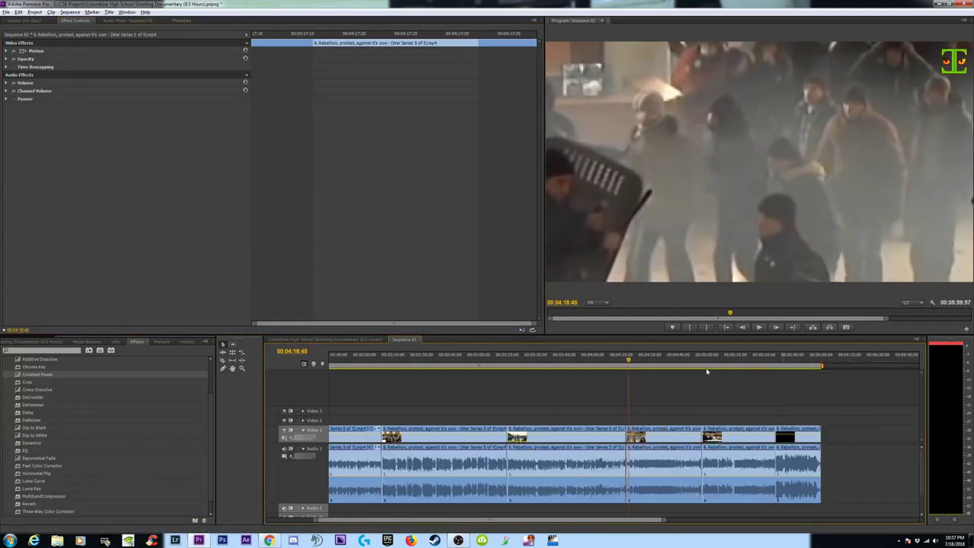
pyautogui.click(669, 355)
pyautogui.click(653, 466)
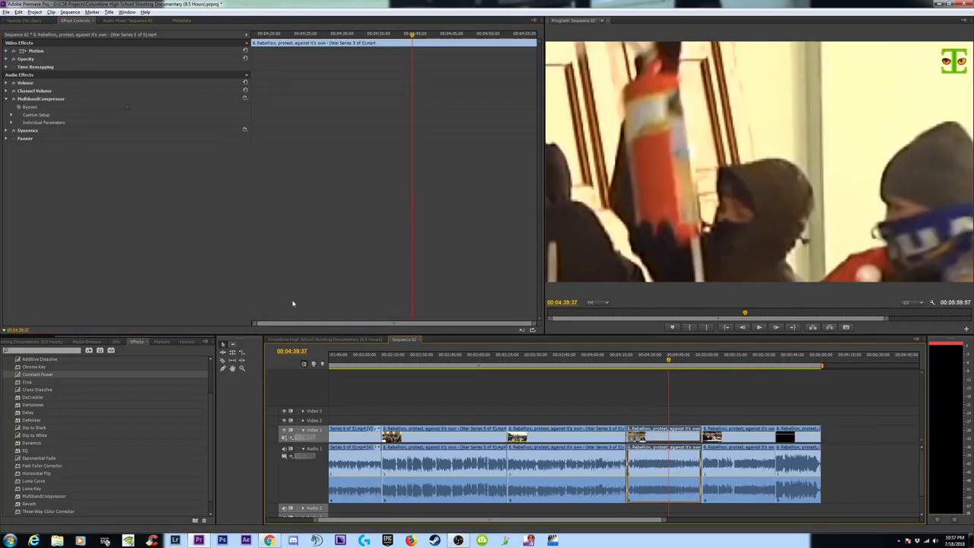
pyautogui.click(566, 441)
pyautogui.click(441, 456)
pyautogui.click(662, 466)
pyautogui.scroll(3, 697, 466)
pyautogui.click(624, 355)
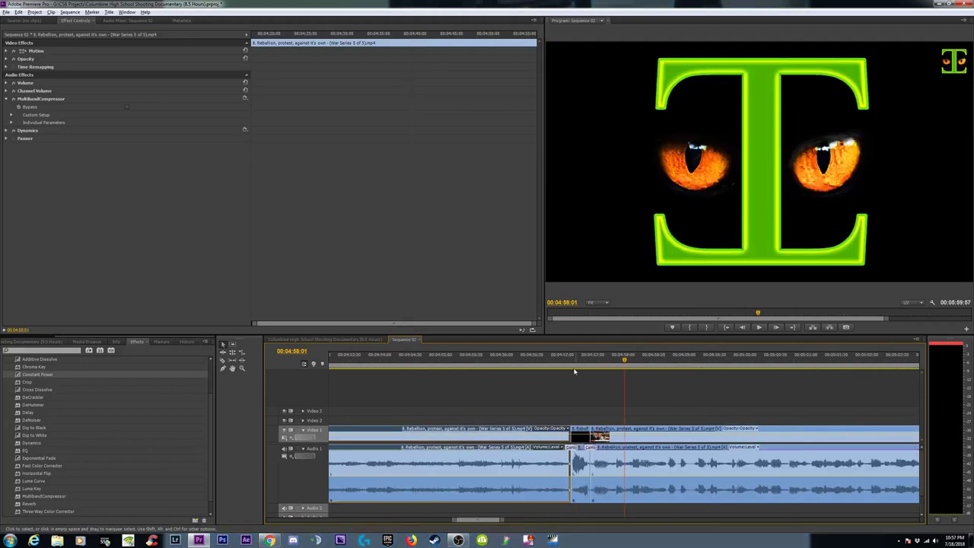
pyautogui.click(578, 465)
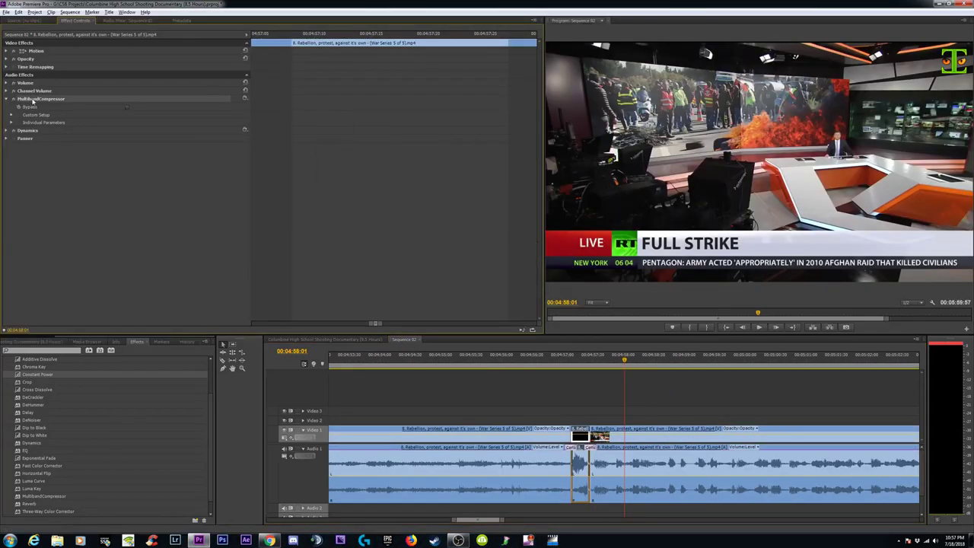
pyautogui.press('Delete')
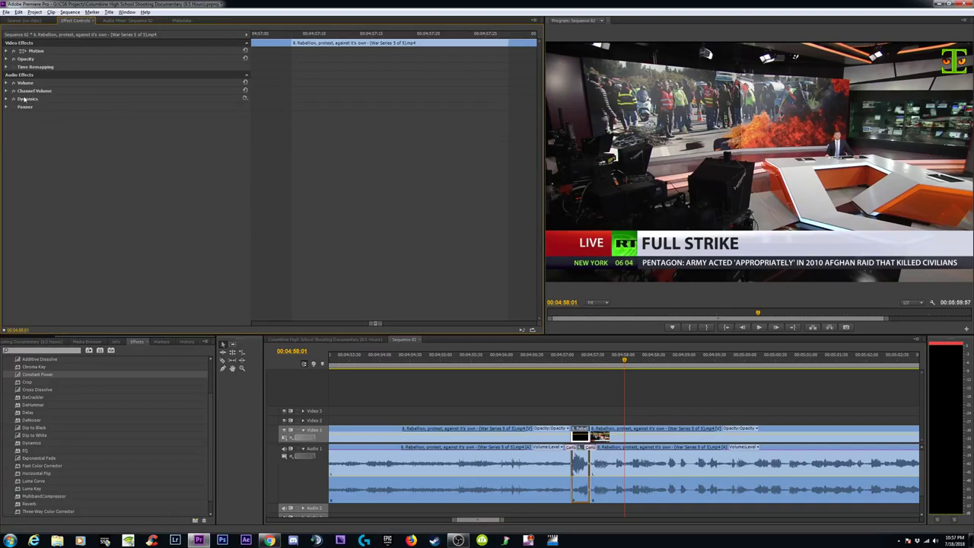
# Go to the Auto Save page in Preferences and confirm the changes with OK
pyautogui.click(18, 12)
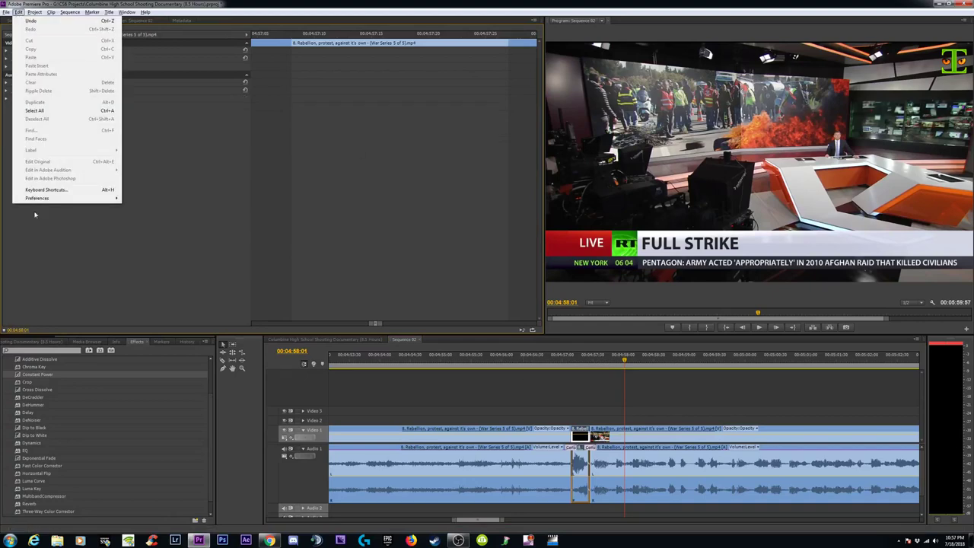
pyautogui.moveTo(46, 198)
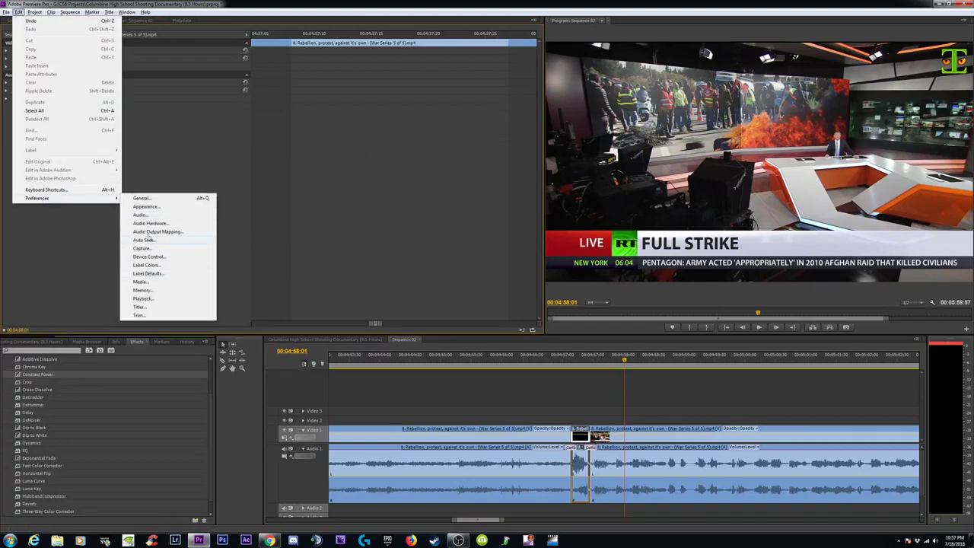
pyautogui.click(145, 239)
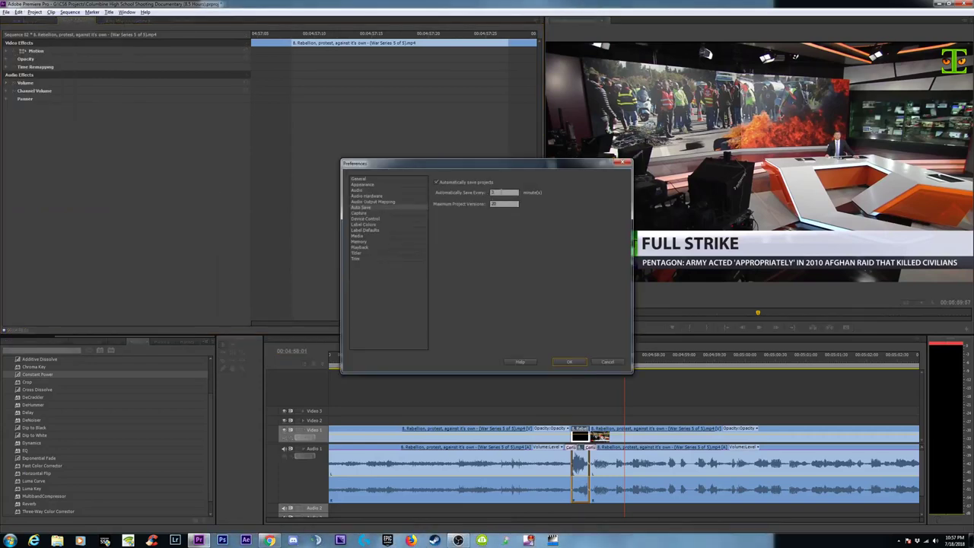
pyautogui.click(569, 363)
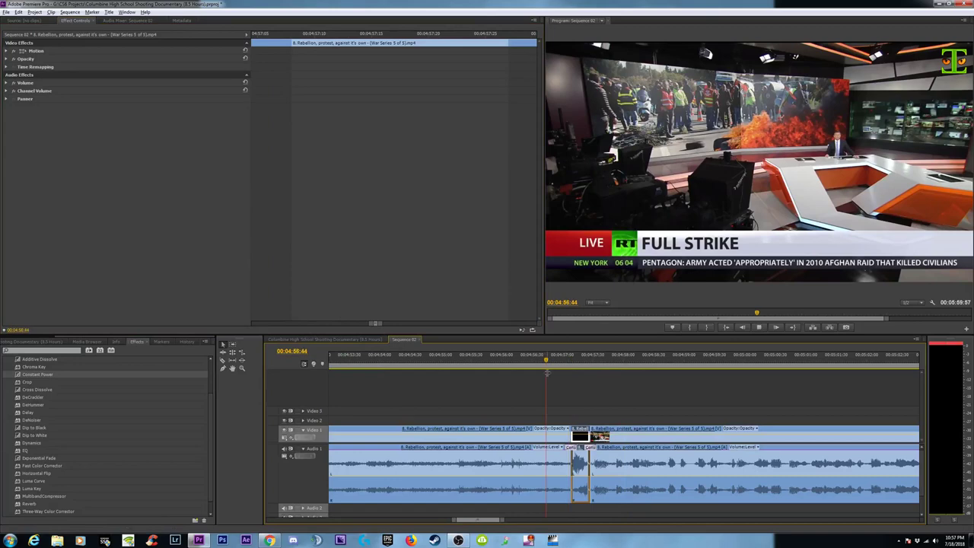
# Play and zoom the sequence to review the cut near 00:05:35
pyautogui.press('space')
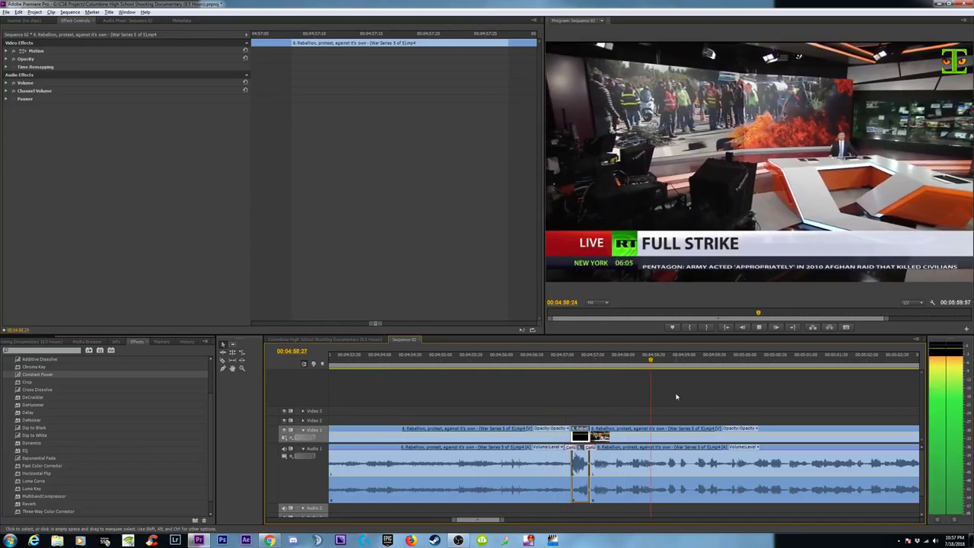
pyautogui.press('-')
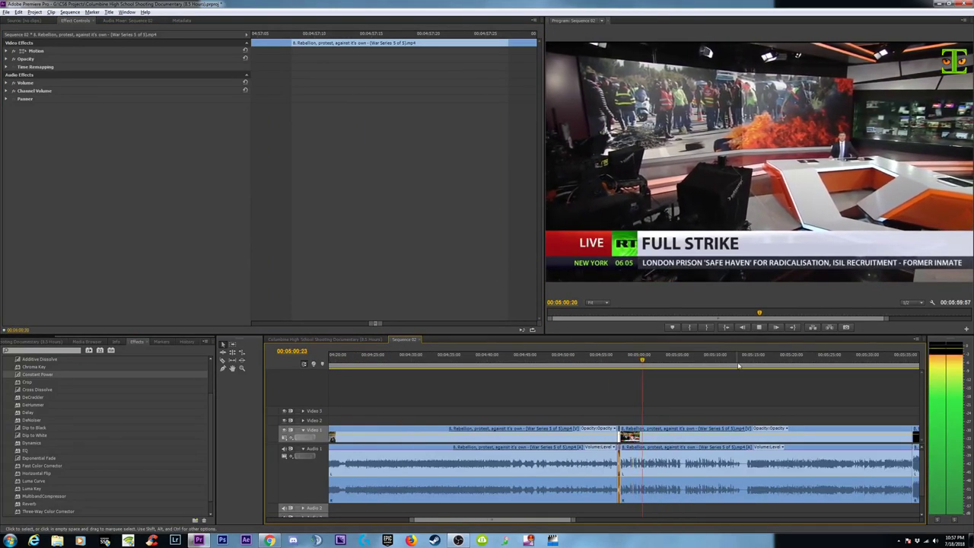
pyautogui.click(750, 366)
pyautogui.press('-')
pyautogui.press('space')
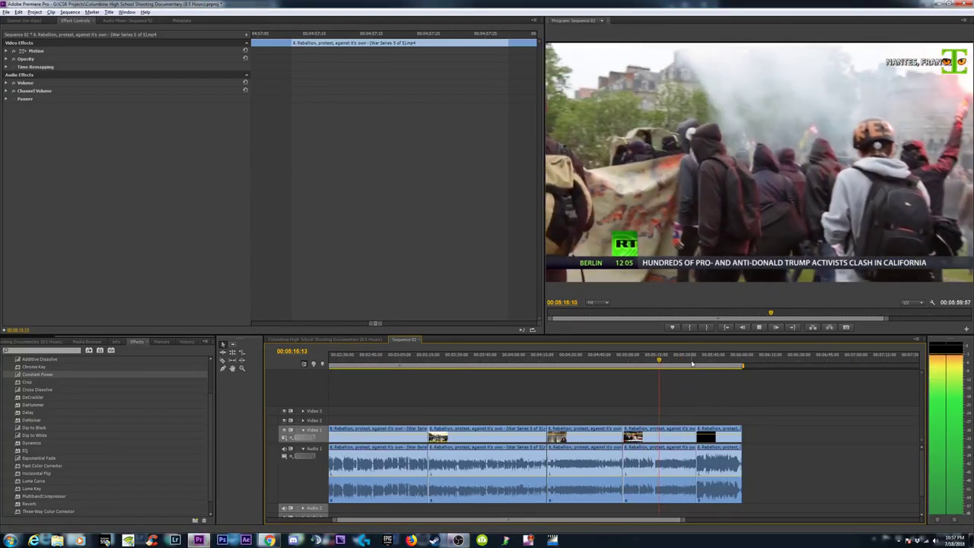
pyautogui.click(688, 363)
pyautogui.press('=')
pyautogui.click(649, 366)
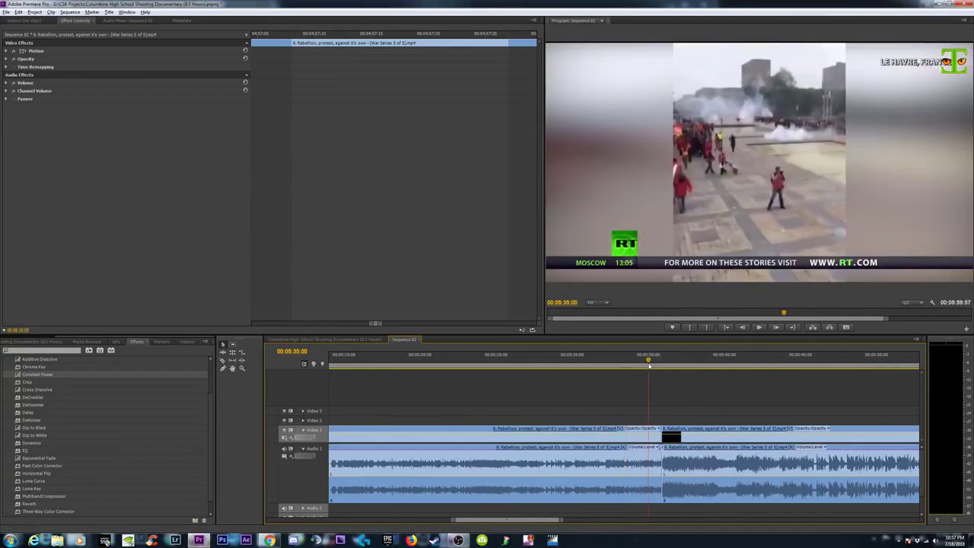
pyautogui.press('space')
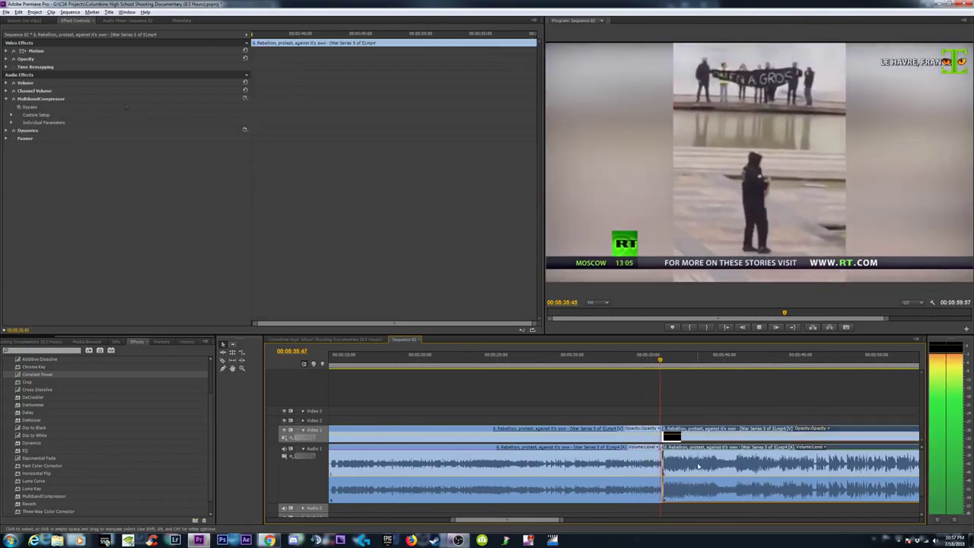
# Delete Dynamics and MultibandCompressor from the clip after the cut, then return to 00:01:04:15
pyautogui.click(685, 449)
pyautogui.press('space')
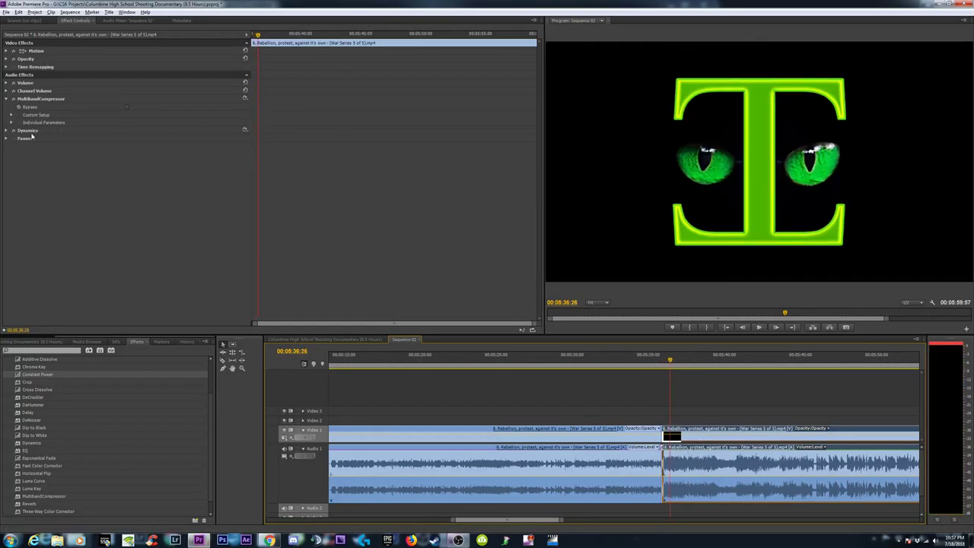
pyautogui.click(27, 130)
pyautogui.press('Delete')
pyautogui.click(25, 99)
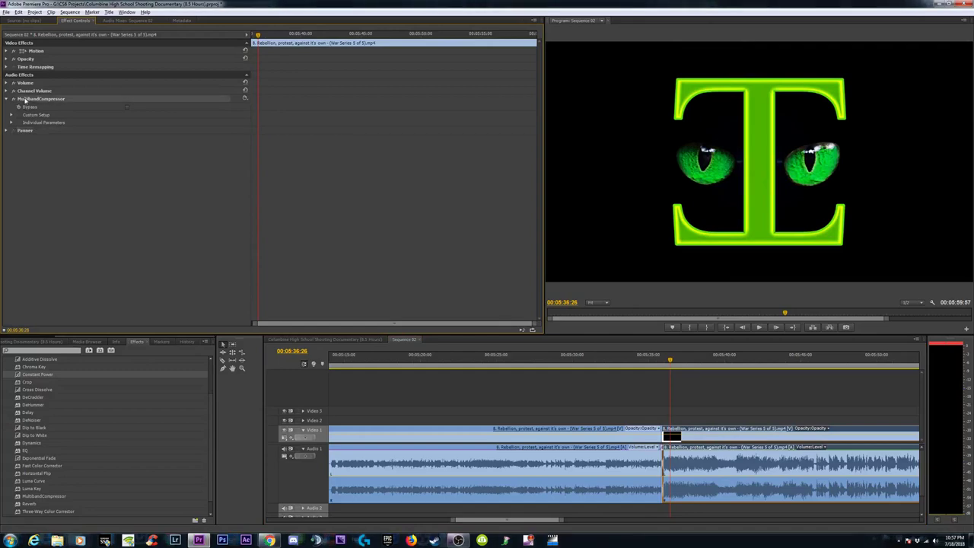
pyautogui.press('Delete')
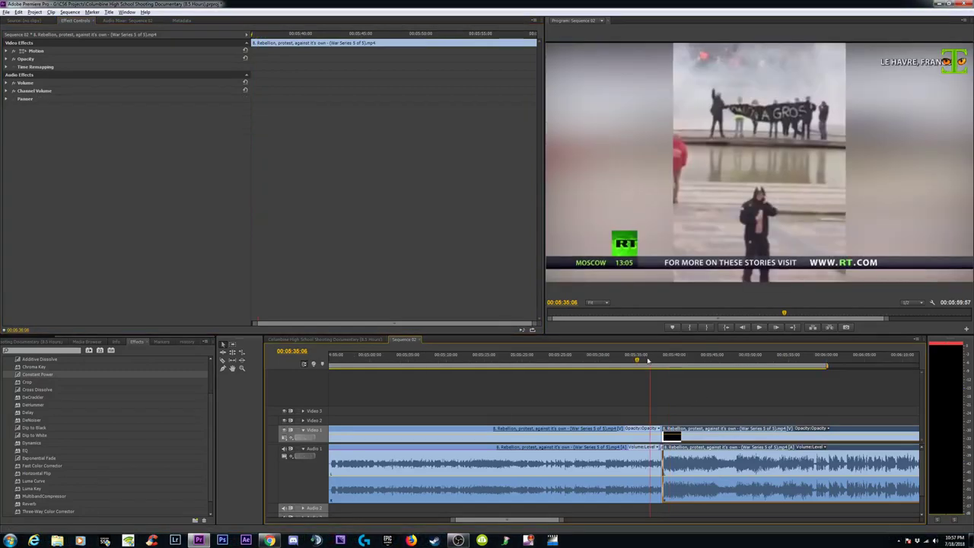
pyautogui.scroll(-4, 662, 364)
pyautogui.press('space')
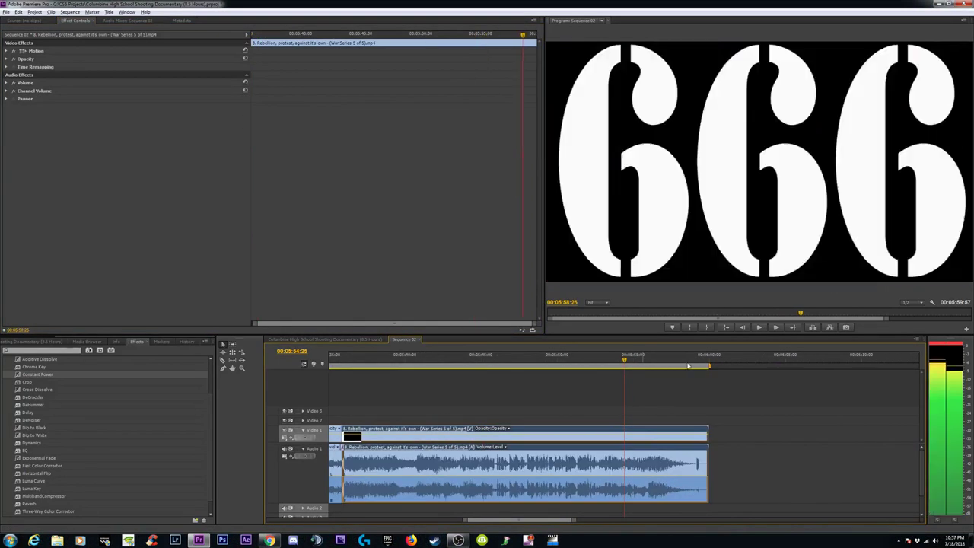
pyautogui.scroll(3, 689, 366)
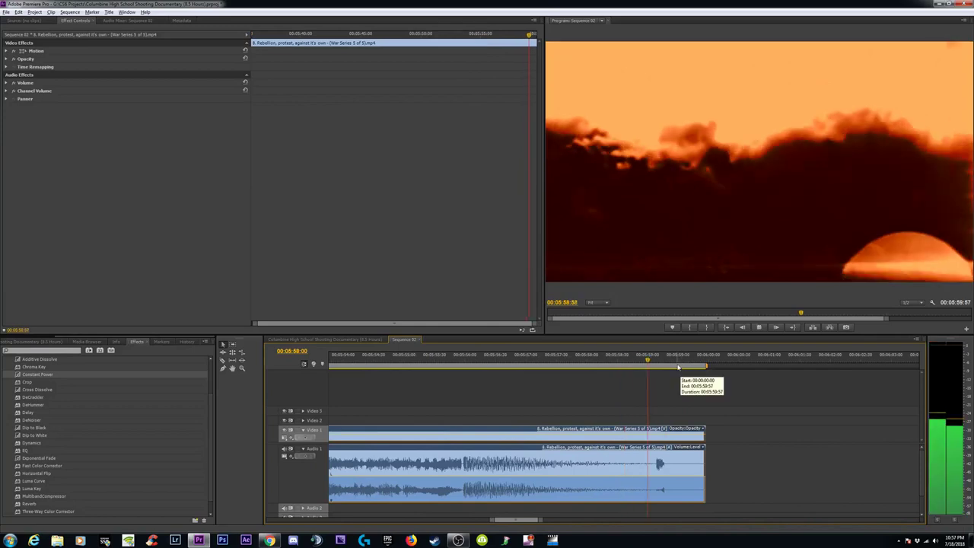
pyautogui.scroll(-4, 680, 366)
pyautogui.scroll(-2, 551, 371)
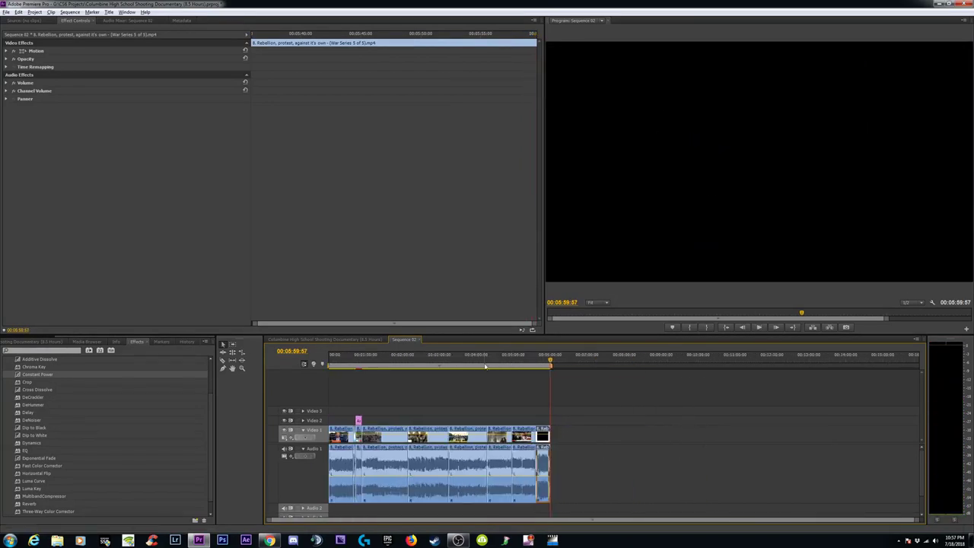
pyautogui.click(369, 357)
pyautogui.scroll(2, 390, 368)
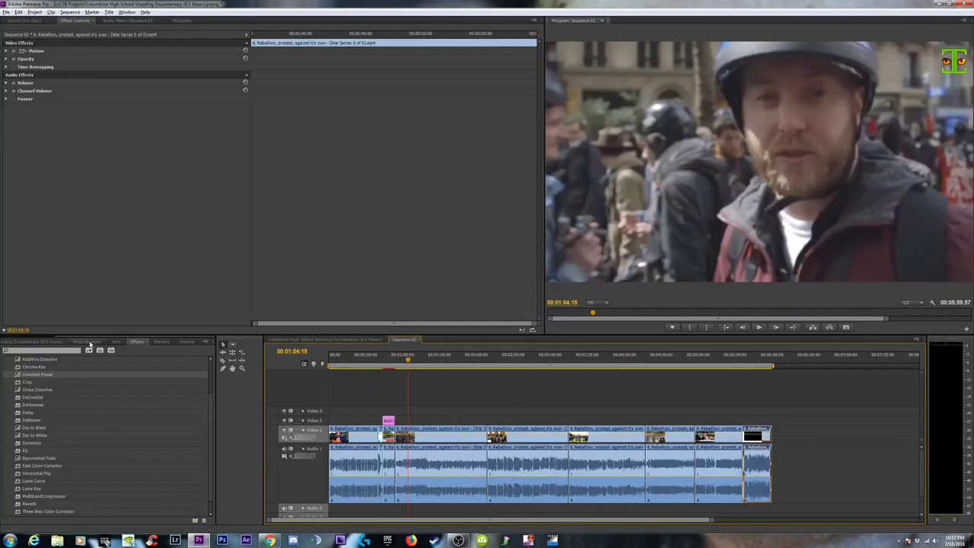
# Create a new Adjustment Layer and drag it onto Video 3 over the clips
pyautogui.click(48, 341)
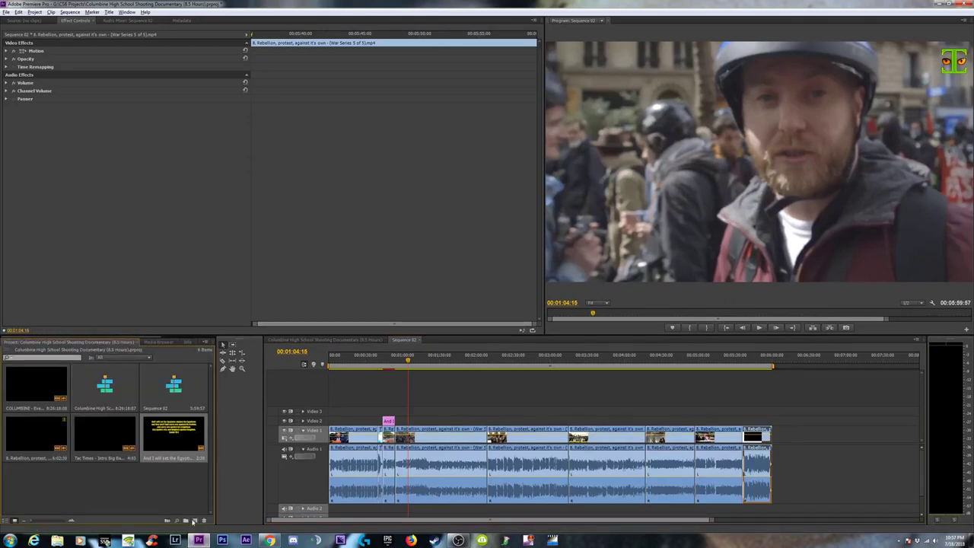
pyautogui.click(194, 521)
pyautogui.click(222, 453)
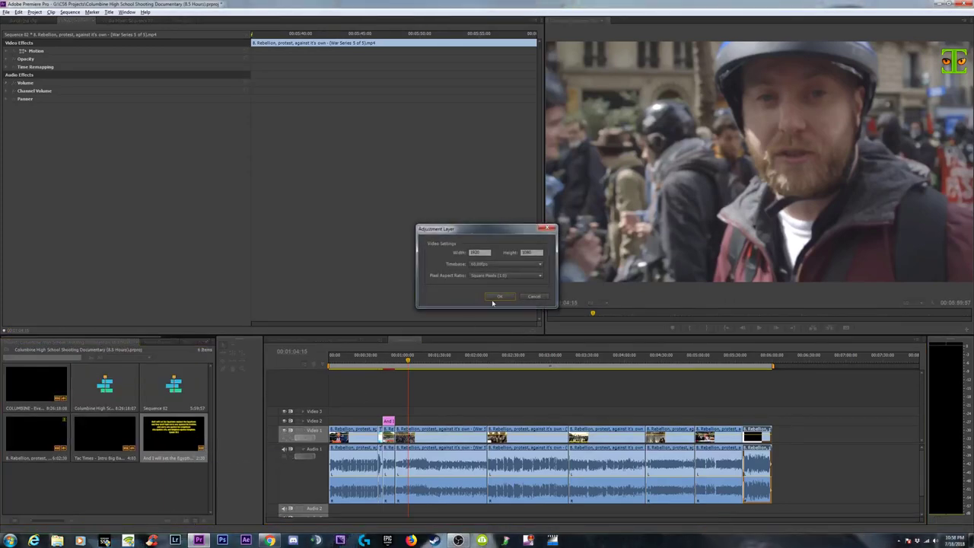
pyautogui.click(503, 299)
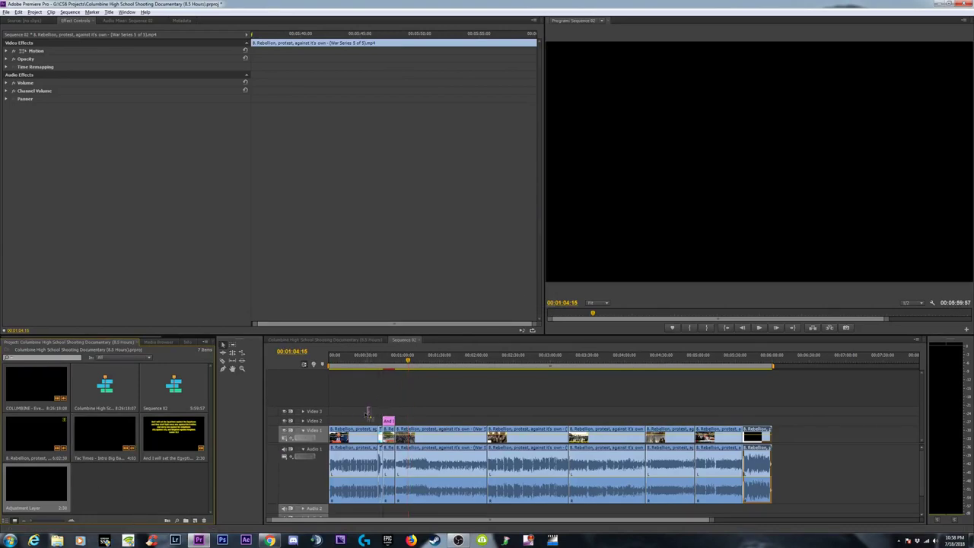
pyautogui.moveTo(36, 486)
pyautogui.mouseDown()
pyautogui.moveTo(635, 410)
pyautogui.moveTo(775, 413)
pyautogui.mouseUp()
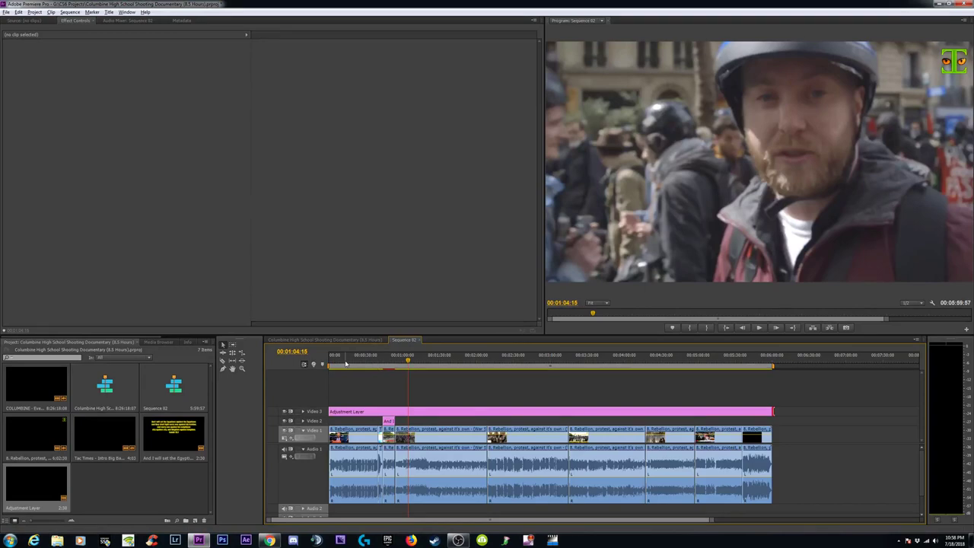
# Play the sequence from the start with the layer selected, reviewing around 00:00:34
pyautogui.click(335, 358)
pyautogui.scroll(5, 343, 360)
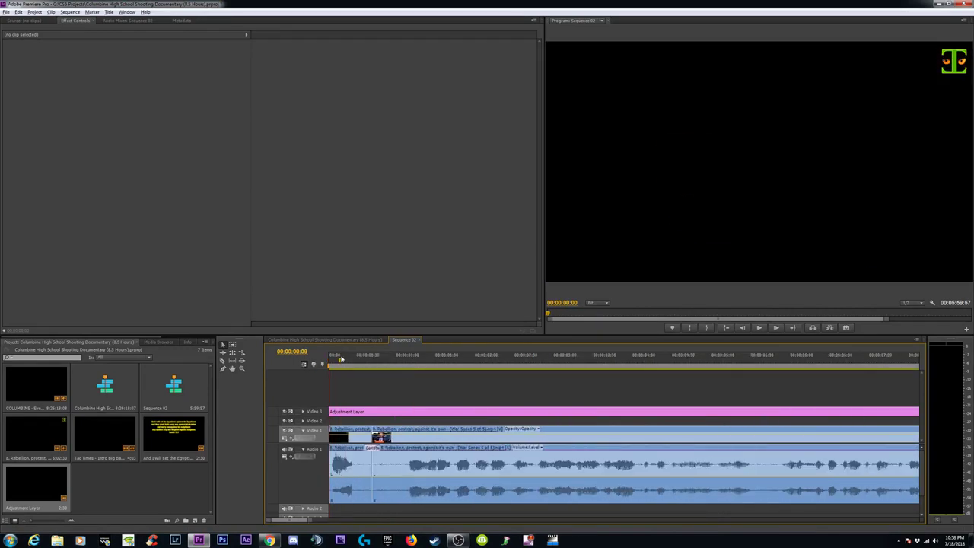
pyautogui.press('space')
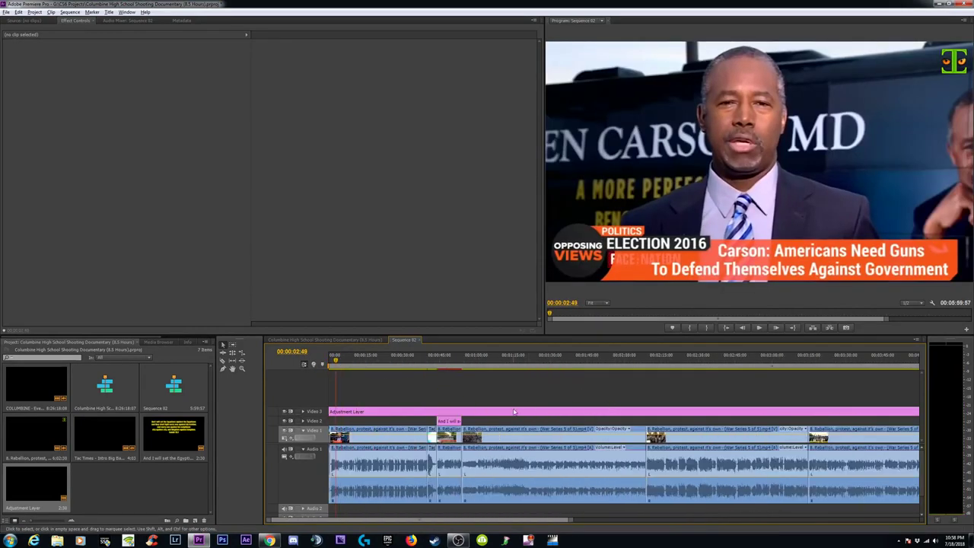
pyautogui.click(514, 411)
pyautogui.scroll(-3, 514, 441)
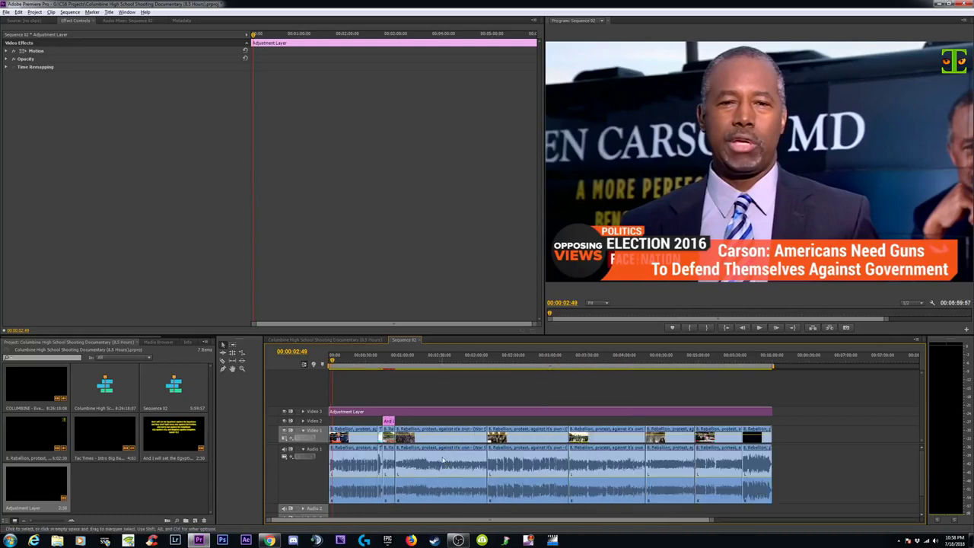
pyautogui.scroll(3, 444, 461)
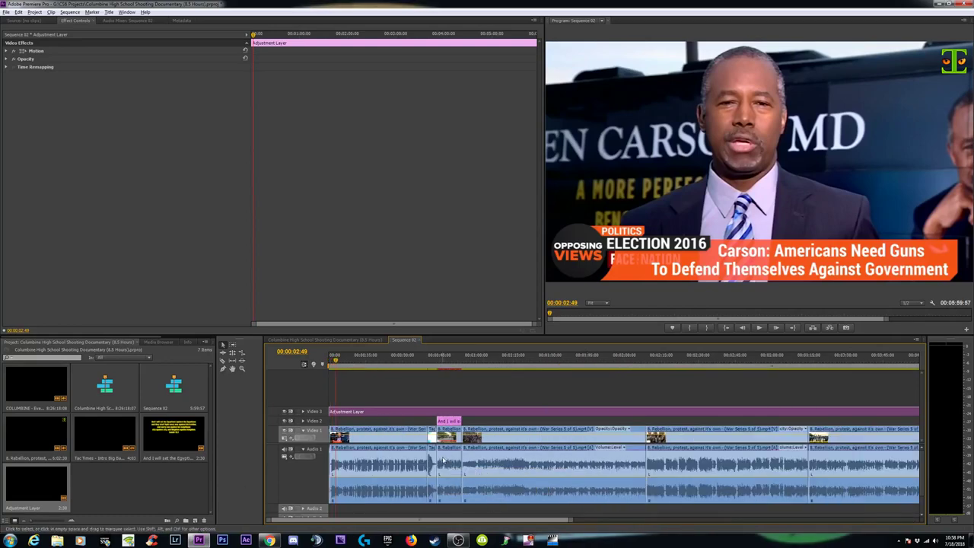
pyautogui.click(414, 361)
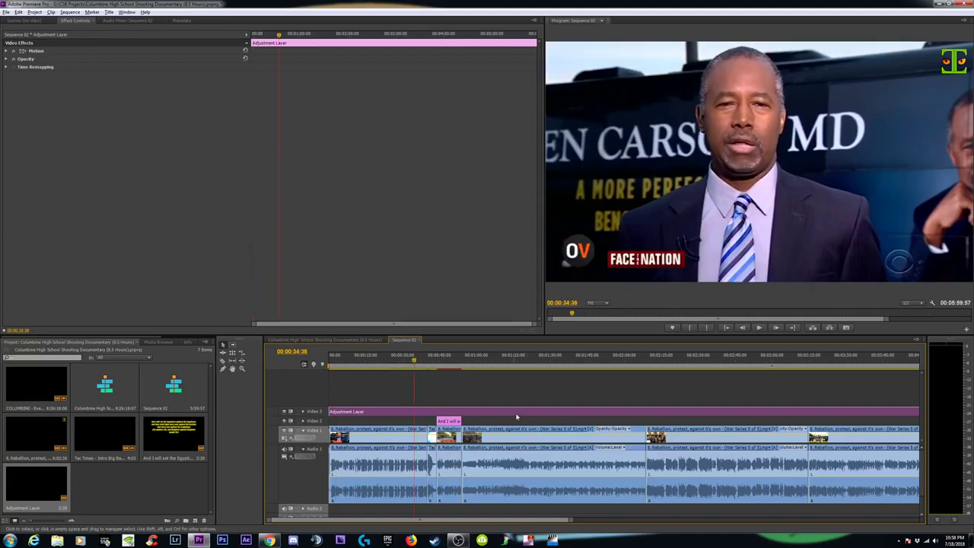
pyautogui.scroll(-2, 496, 411)
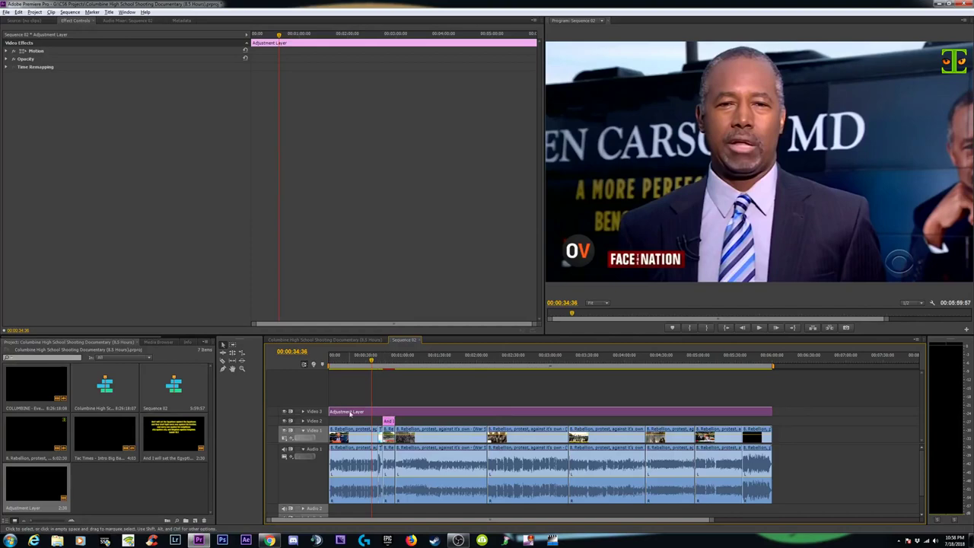
pyautogui.click(429, 364)
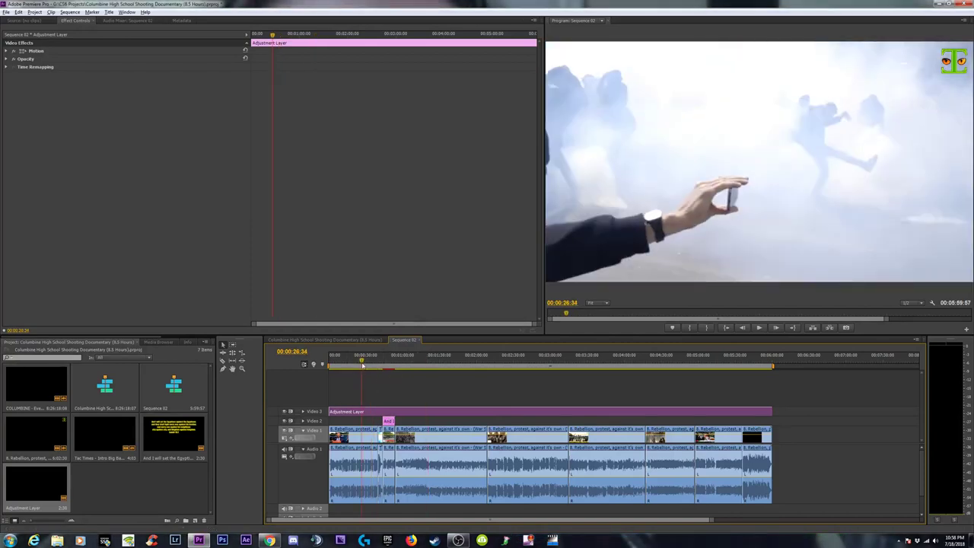
pyautogui.scroll(1, 389, 402)
pyautogui.scroll(1, 407, 401)
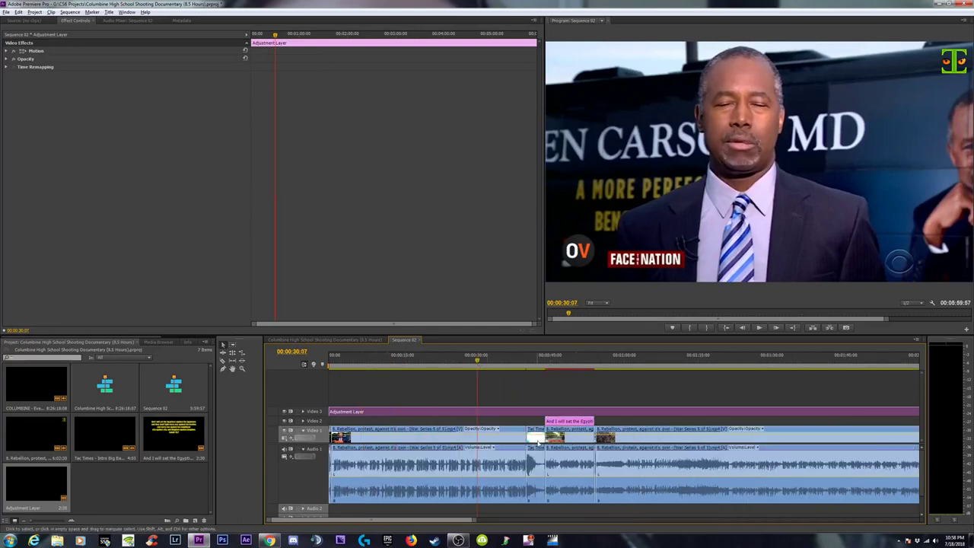
pyautogui.scroll(2, 478, 360)
pyautogui.scroll(-2, 725, 405)
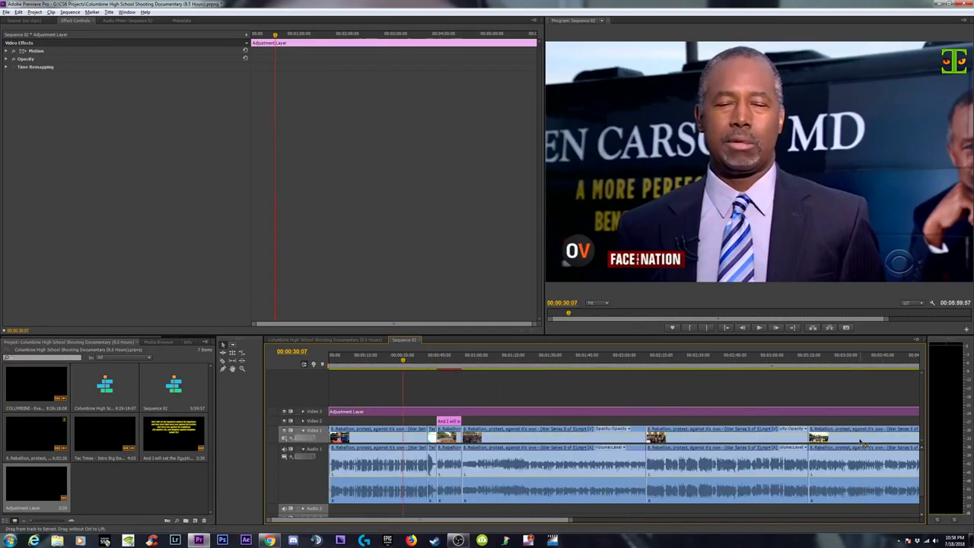
pyautogui.scroll(-2, 559, 413)
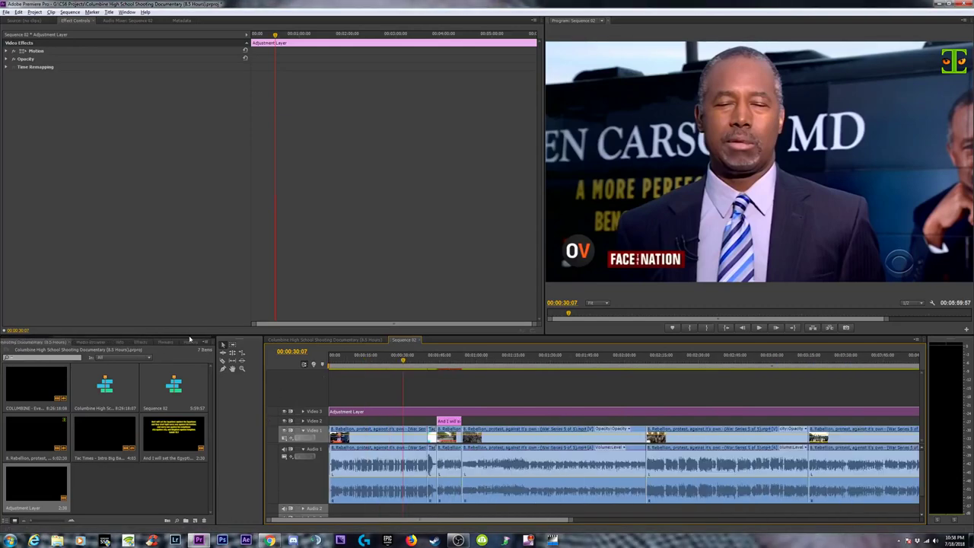
pyautogui.click(138, 342)
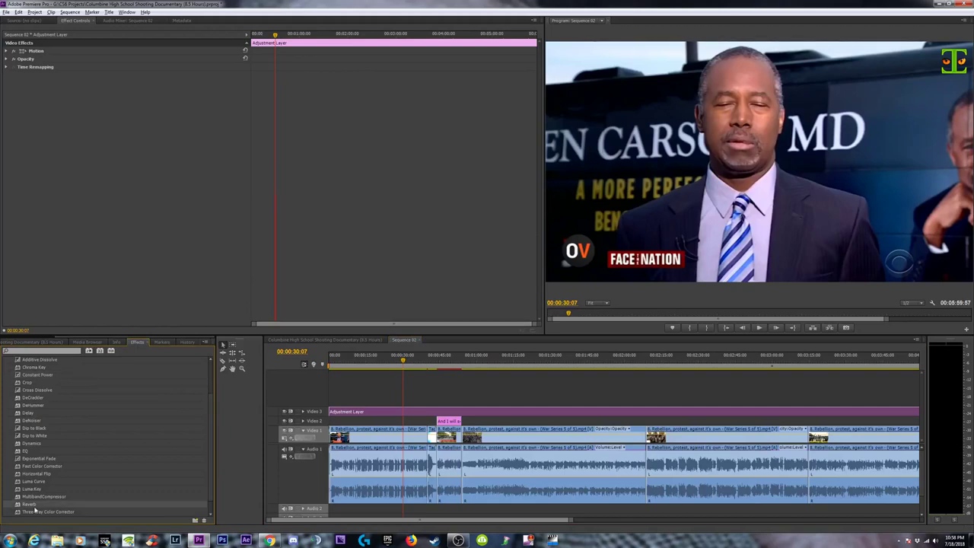
pyautogui.scroll(-1, 32, 387)
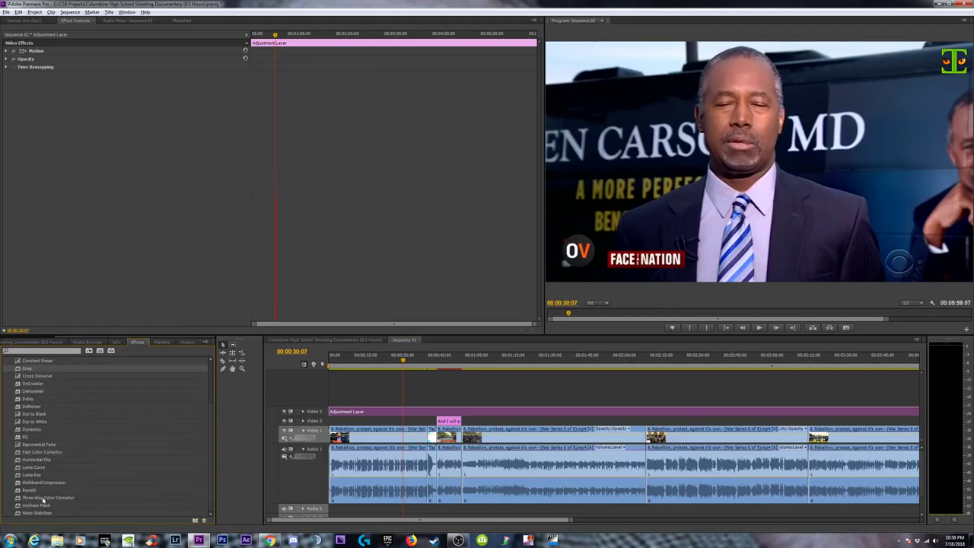
# Apply Unsharp Mask from Favorites to the adjustment layer
pyautogui.click(38, 506)
pyautogui.moveTo(352, 398); pyautogui.dragTo(352, 412)
pyautogui.scroll(3, 126, 380)
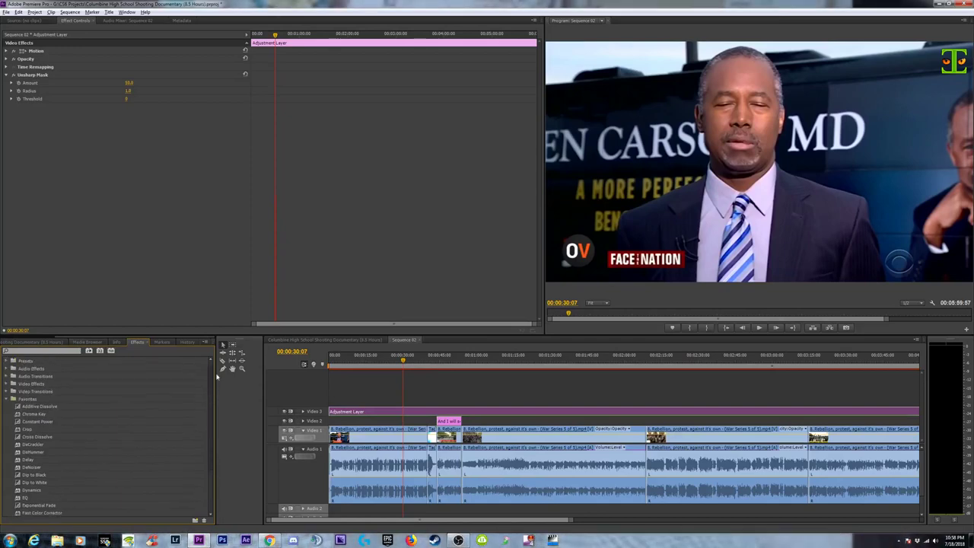
pyautogui.click(27, 401)
pyautogui.click(13, 399)
pyautogui.click(7, 399)
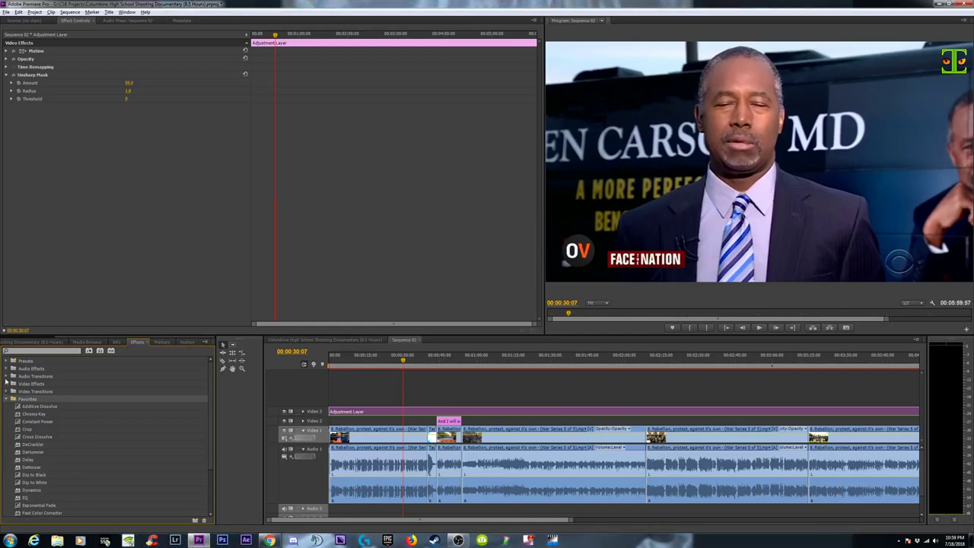
# Clear the effects search, reopen Favorites, and start editing the Amount of 50
pyautogui.click(7, 384)
pyautogui.scroll(-2, 27, 481)
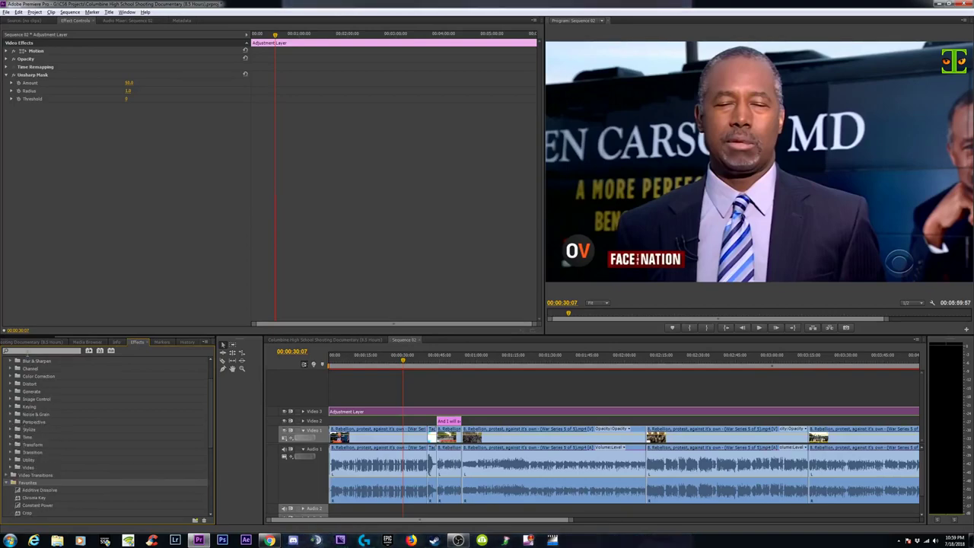
pyautogui.write('sharp')
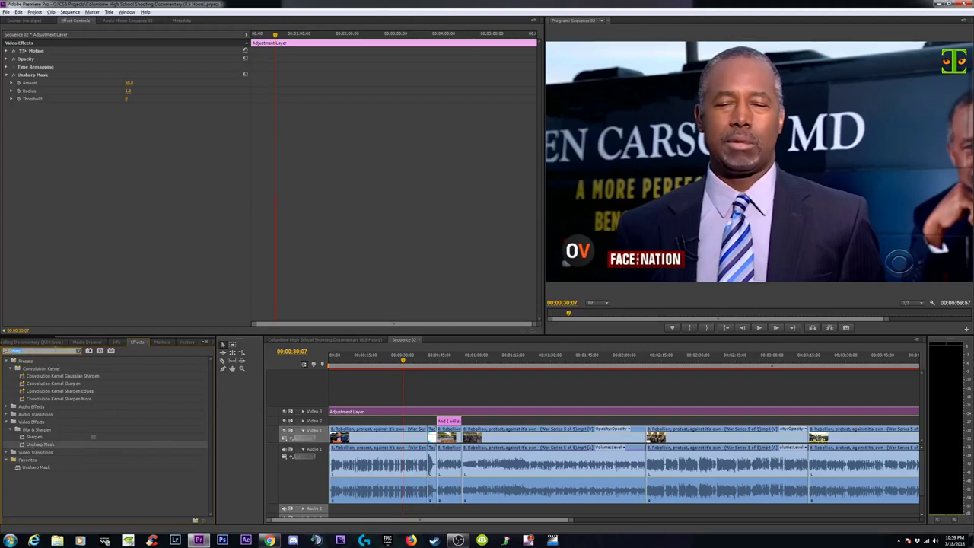
pyautogui.press('BackSpace')
pyautogui.press('BackSpace')
pyautogui.press('BackSpace')
pyautogui.click(12, 399)
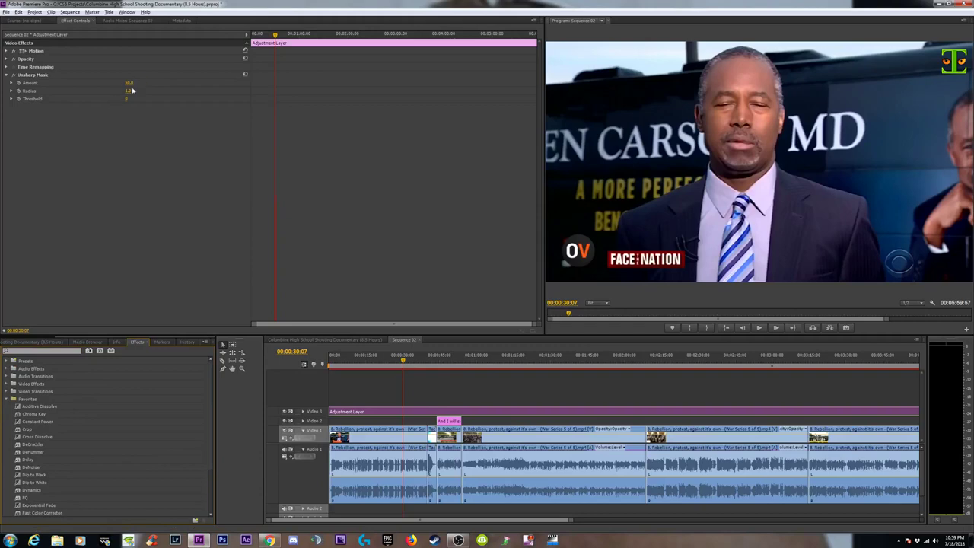
pyautogui.click(127, 82)
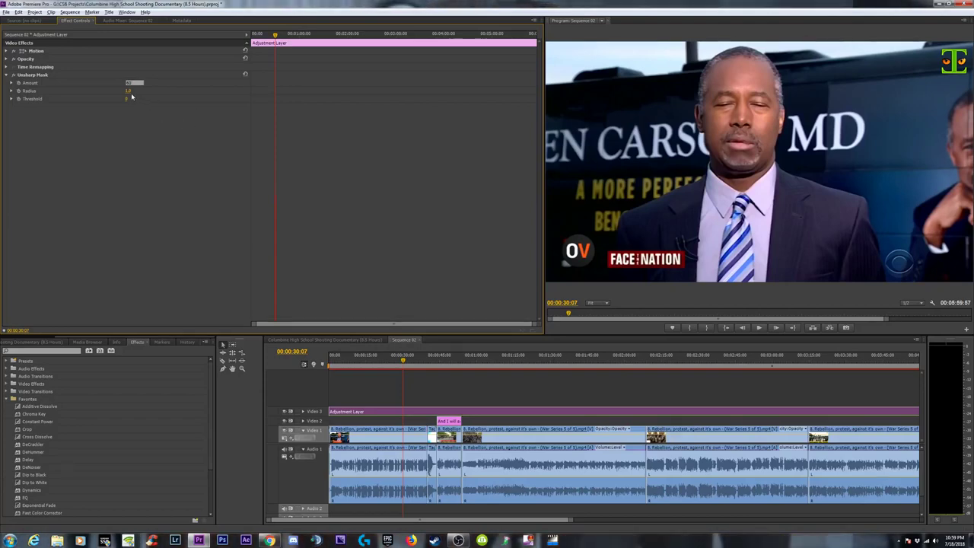
# Zoom the Program monitor to 400% and set Unsharp Mask Radius to 2
pyautogui.press('Tab')
pyautogui.click(12, 91)
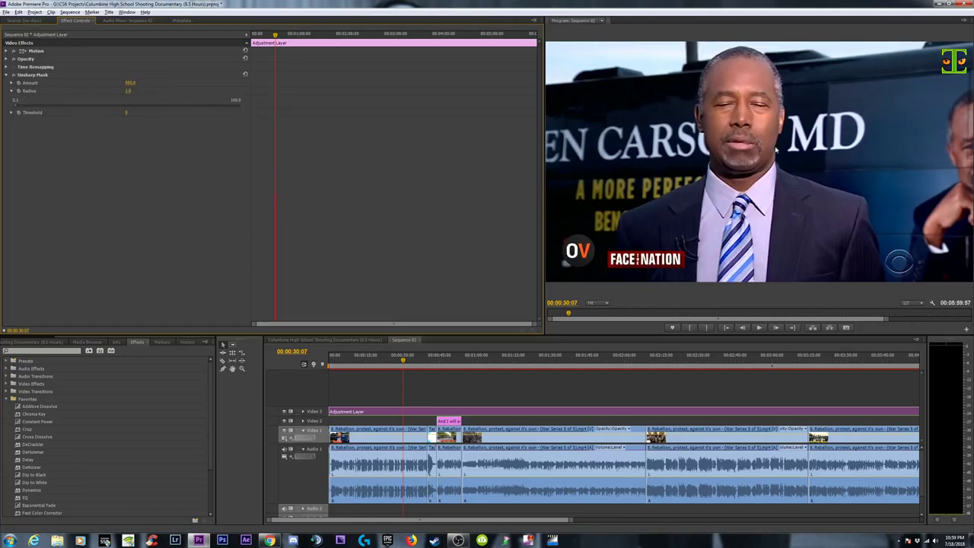
pyautogui.click(595, 303)
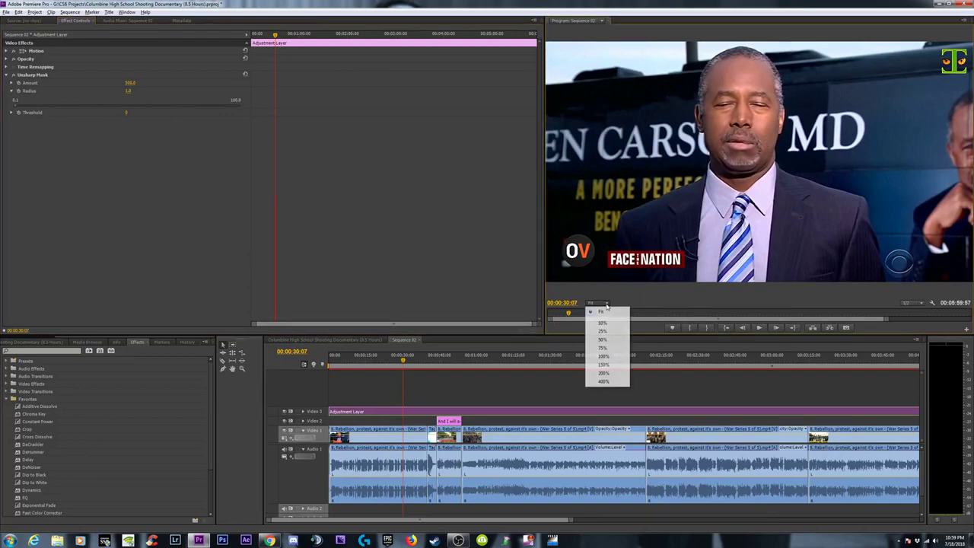
pyautogui.click(606, 381)
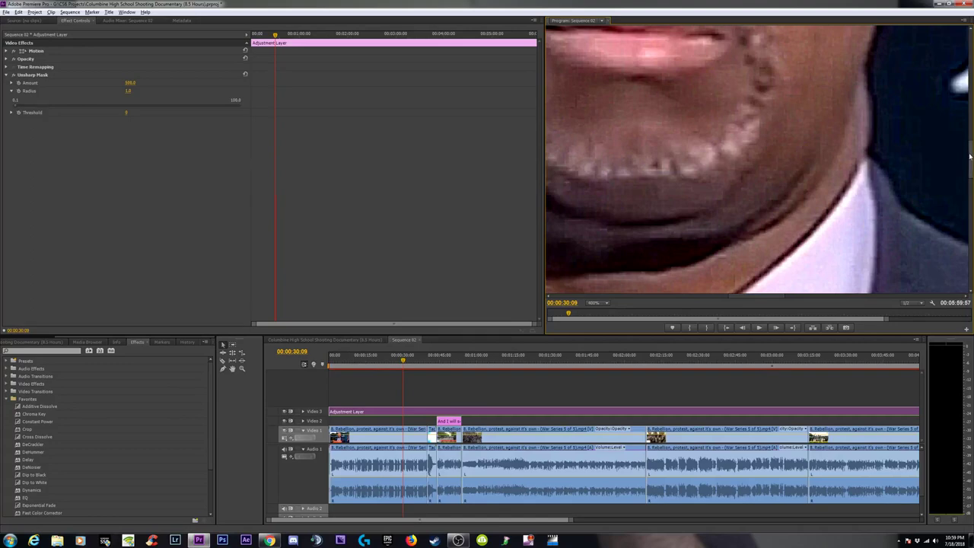
pyautogui.scroll(5, 757, 160)
pyautogui.scroll(2, 757, 160)
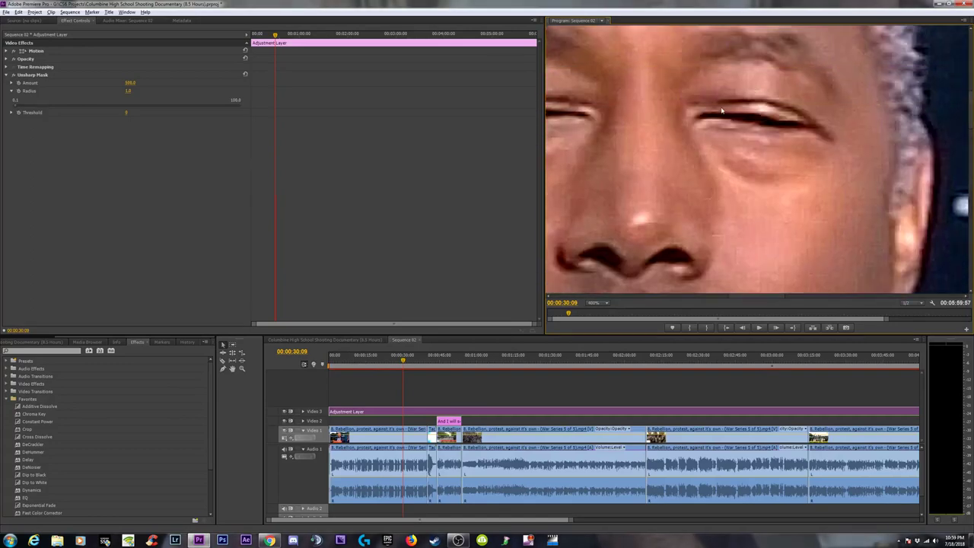
pyautogui.click(128, 90)
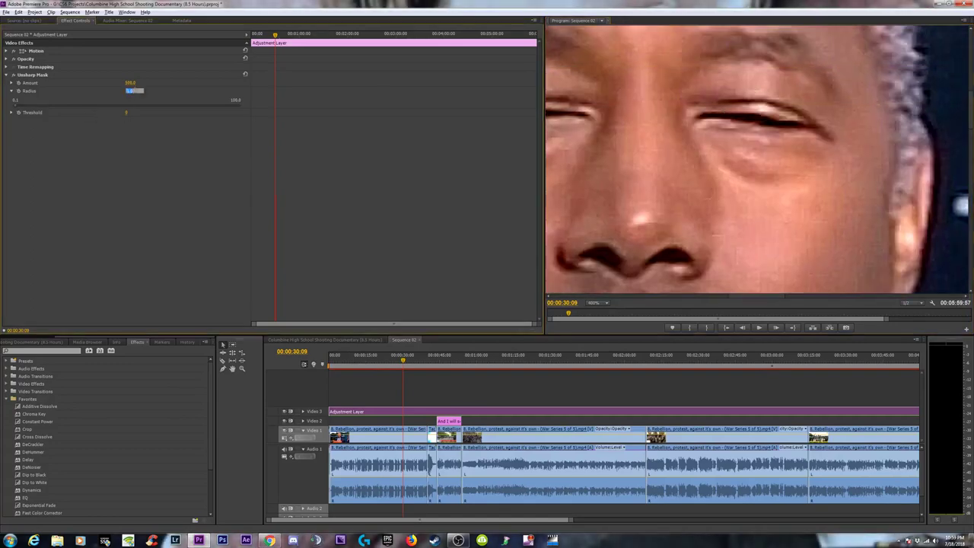
pyautogui.write('2')
pyautogui.press('Return')
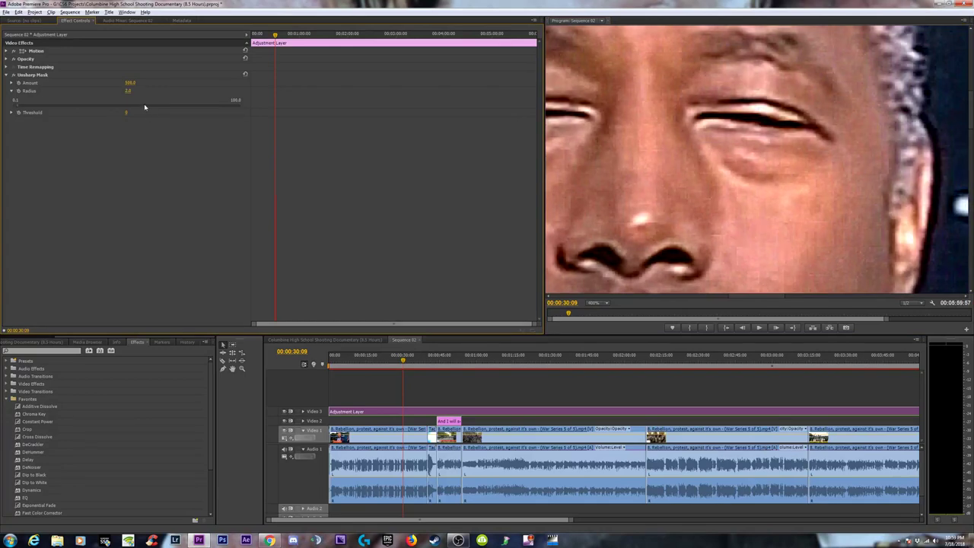
# Try Radius 3 and an extreme 279, with the monitor returned to Fit
pyautogui.click(127, 90)
pyautogui.write('3')
pyautogui.press('Return')
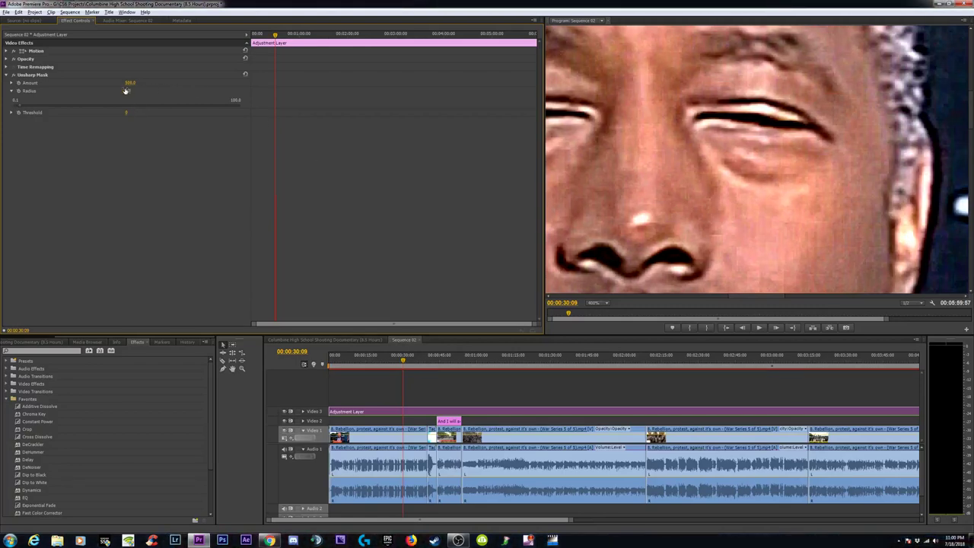
pyautogui.moveTo(127, 91); pyautogui.dragTo(391, 201)
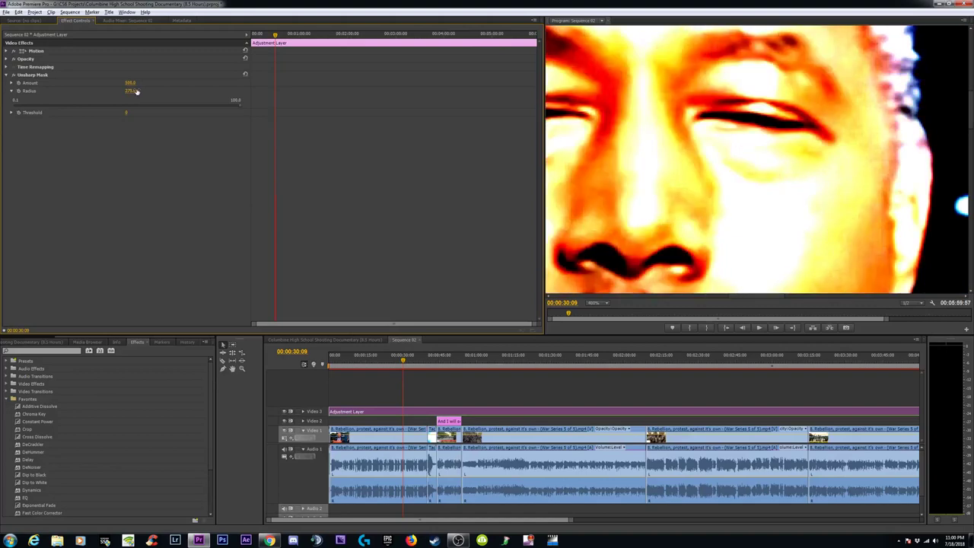
pyautogui.click(597, 303)
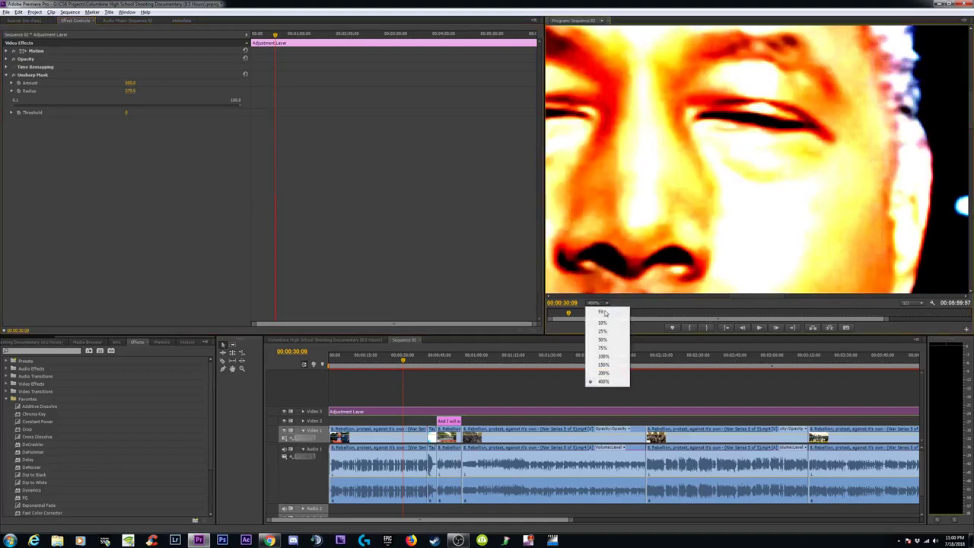
pyautogui.click(601, 311)
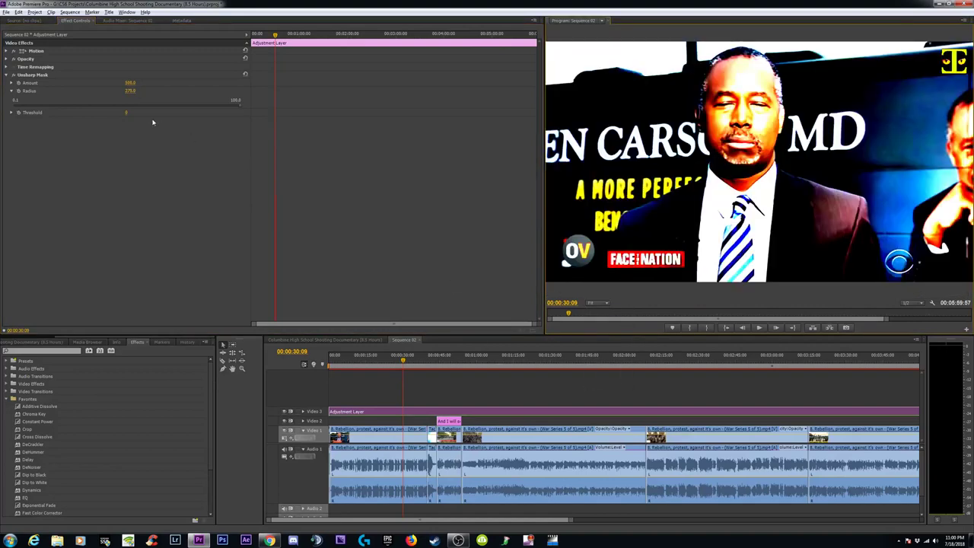
# Set Radius back to 3 and save, then try Radius 1.5 and 2
pyautogui.click(131, 91)
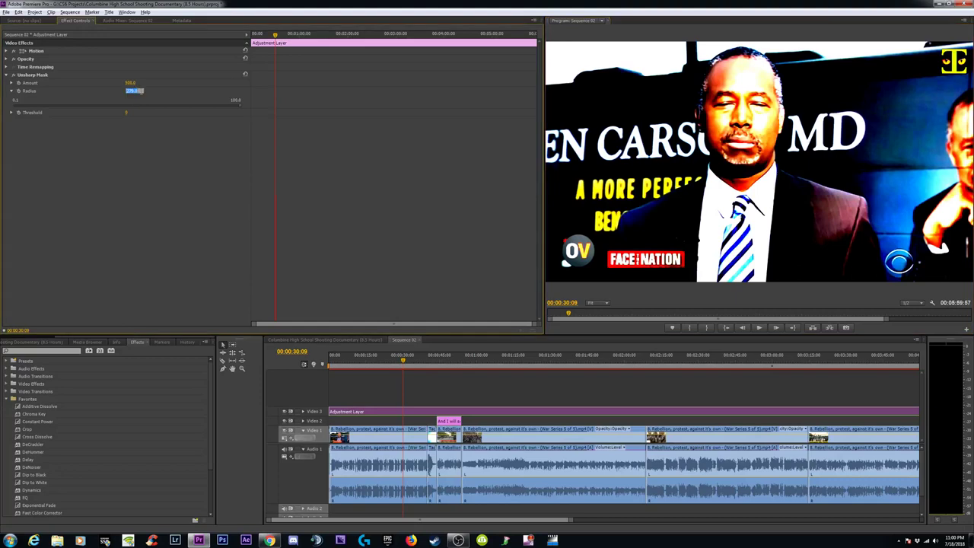
pyautogui.write('3')
pyautogui.press('Return')
pyautogui.hotkey('ctrl', 's')
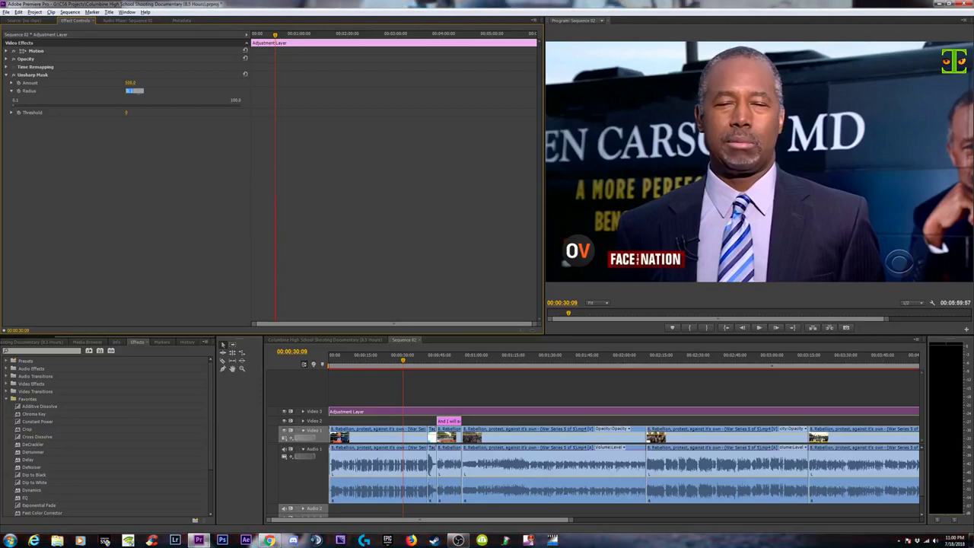
pyautogui.click(130, 91)
pyautogui.write('1.5')
pyautogui.press('Return')
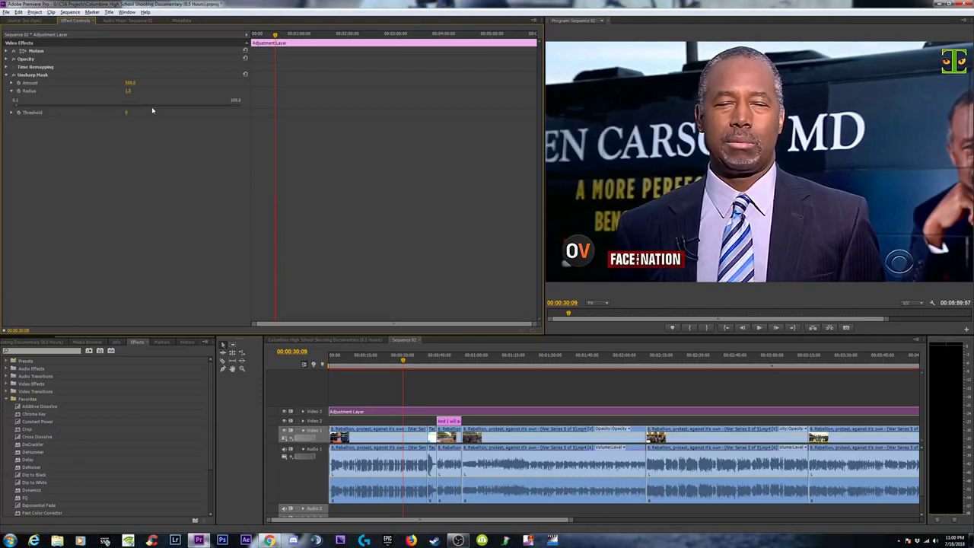
pyautogui.click(128, 91)
pyautogui.write('2')
pyautogui.press('Return')
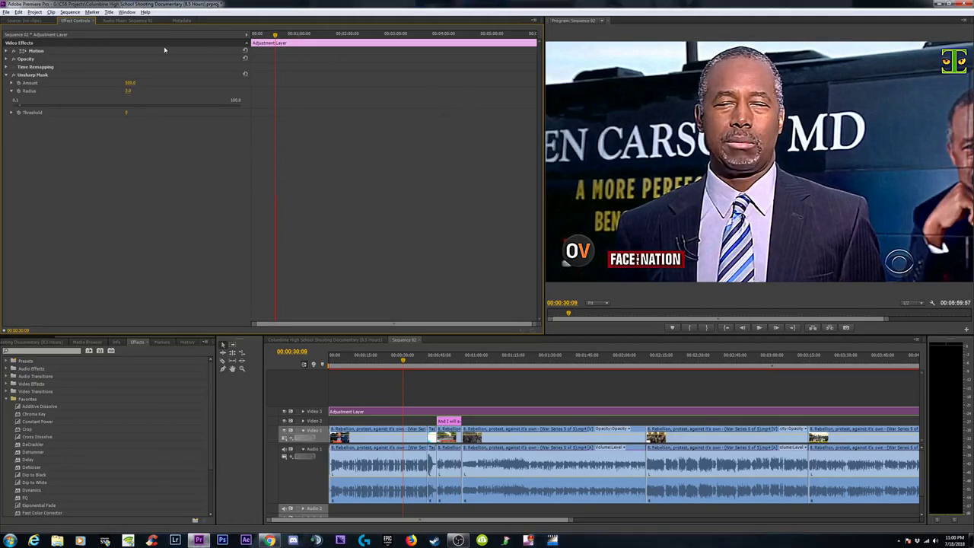
# Set Amount to 100, switch Unsharp Mask off, and zoom the monitor to 400%
pyautogui.click(12, 83)
pyautogui.click(129, 82)
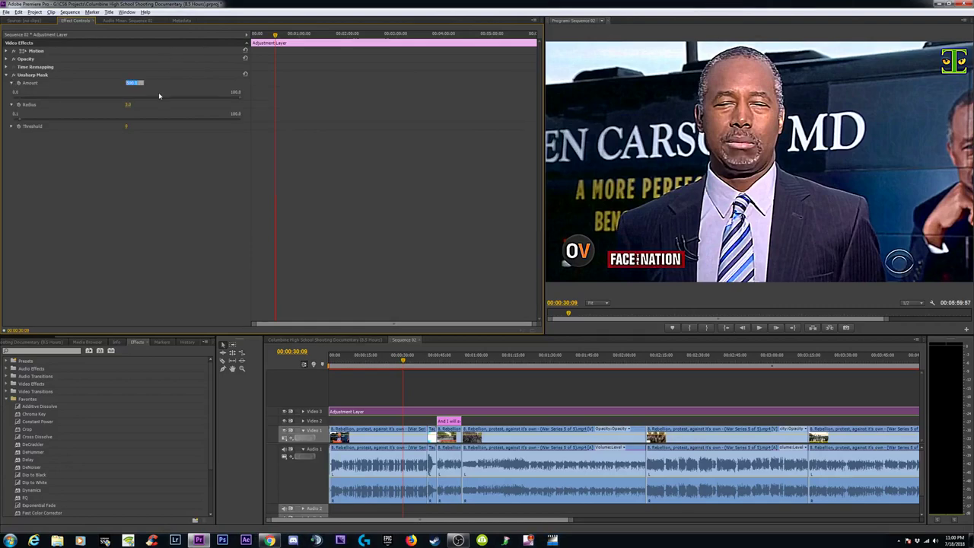
pyautogui.write('100')
pyautogui.press('Return')
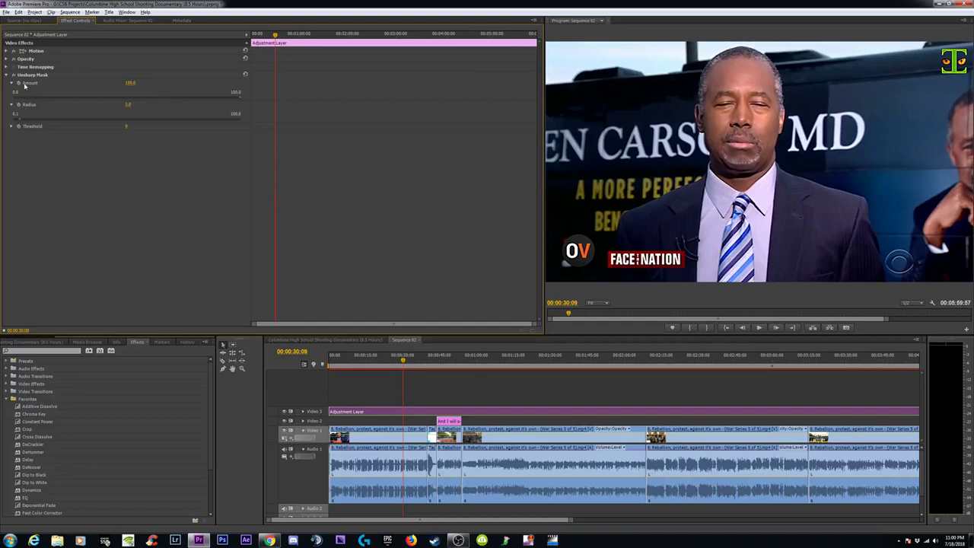
pyautogui.click(13, 75)
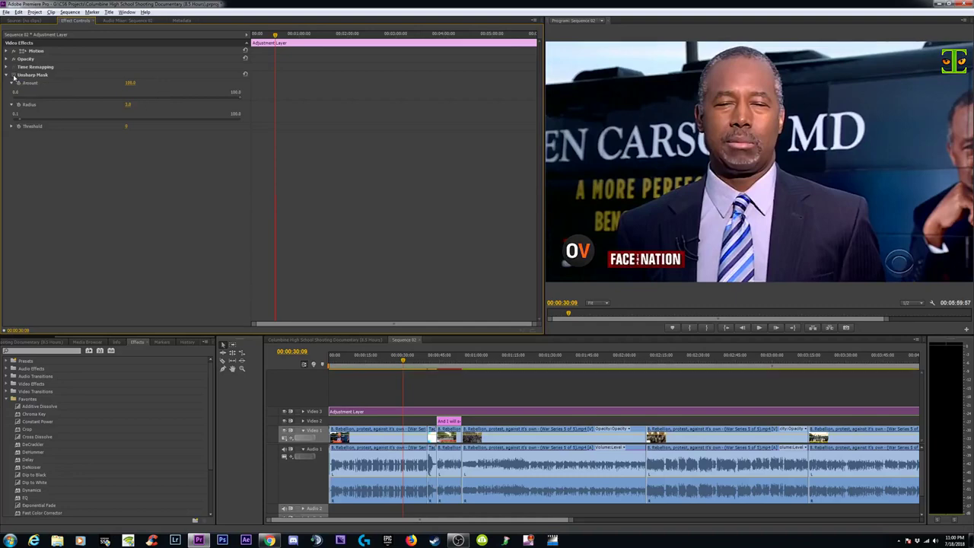
pyautogui.click(601, 302)
pyautogui.click(606, 382)
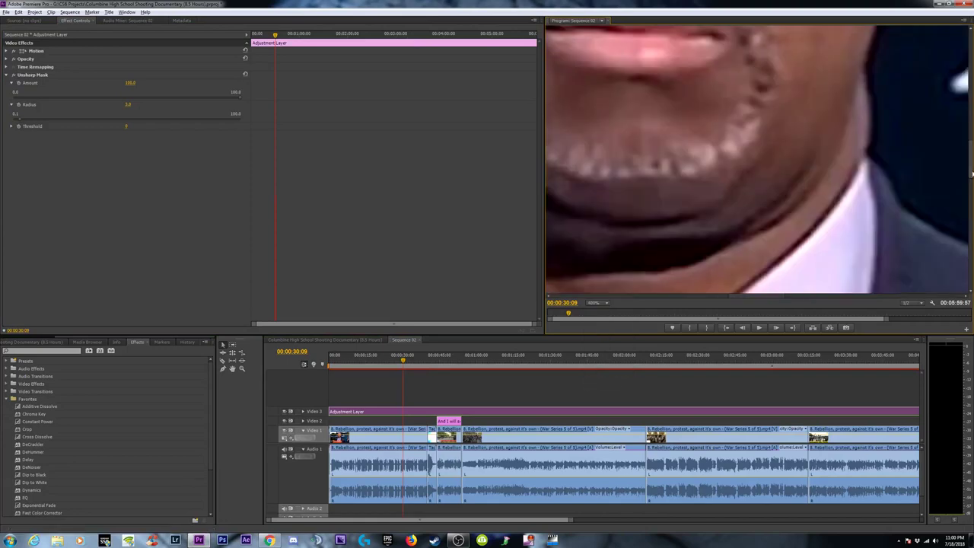
# At 200% zoom, view the eyes and lettering while toggling Unsharp Mask on and off
pyautogui.moveTo(970, 160); pyautogui.dragTo(970, 114)
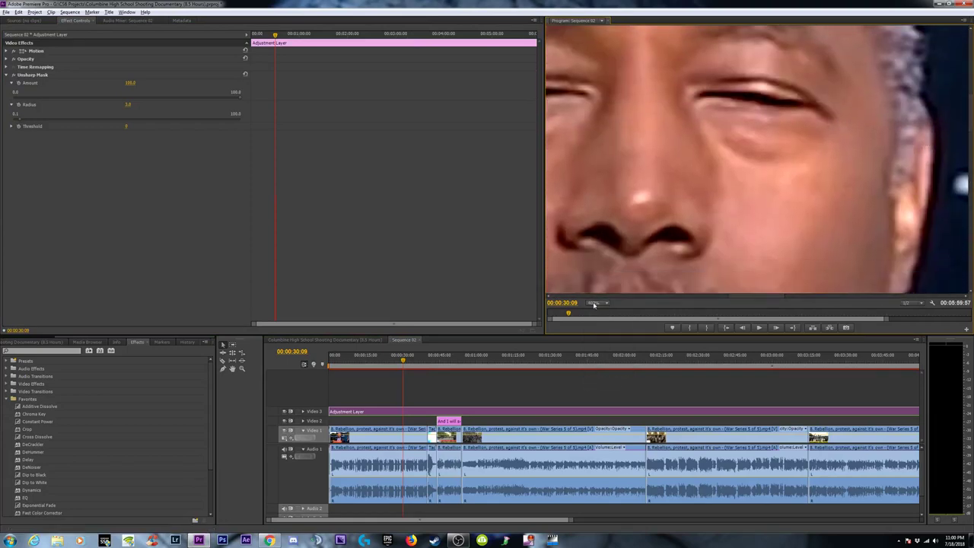
pyautogui.click(598, 303)
pyautogui.click(605, 374)
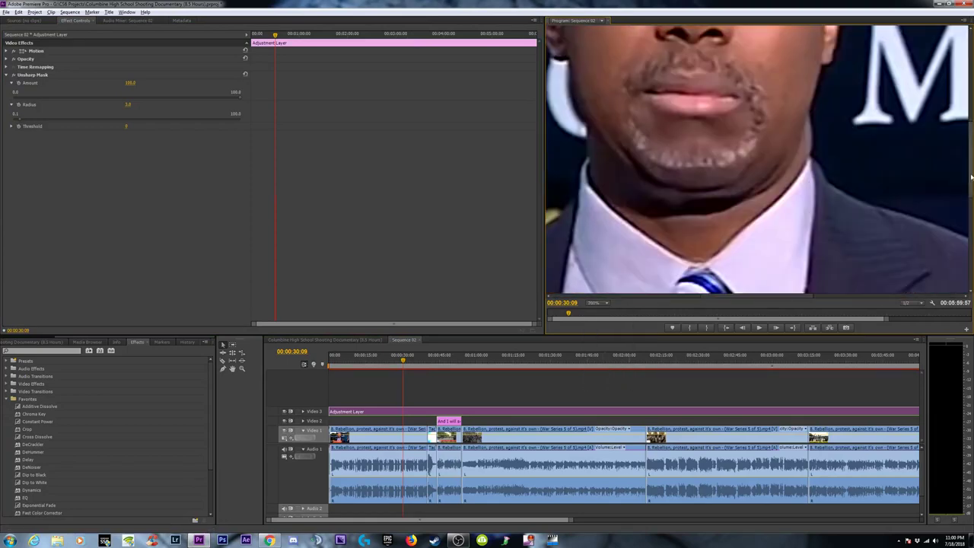
pyautogui.moveTo(970, 177); pyautogui.dragTo(970, 114)
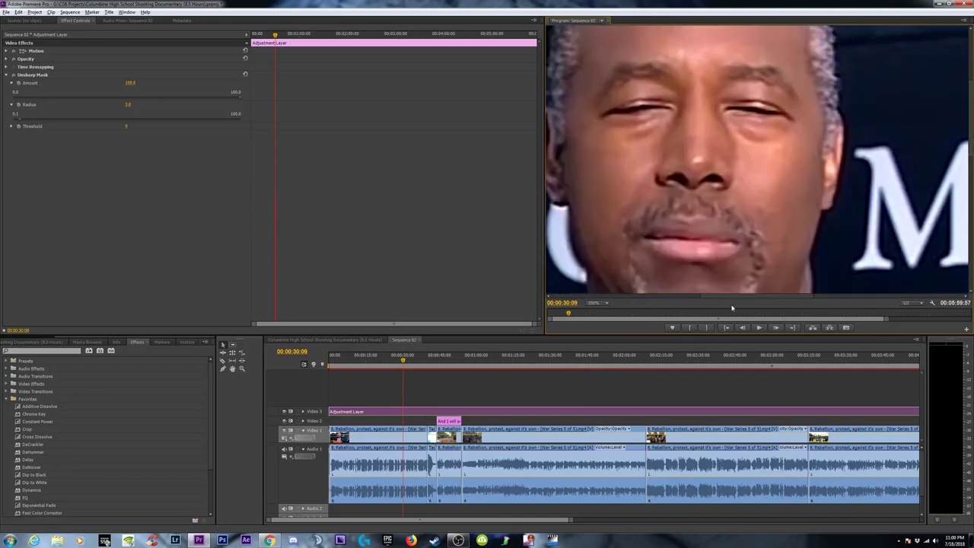
pyautogui.moveTo(776, 296); pyautogui.dragTo(750, 296)
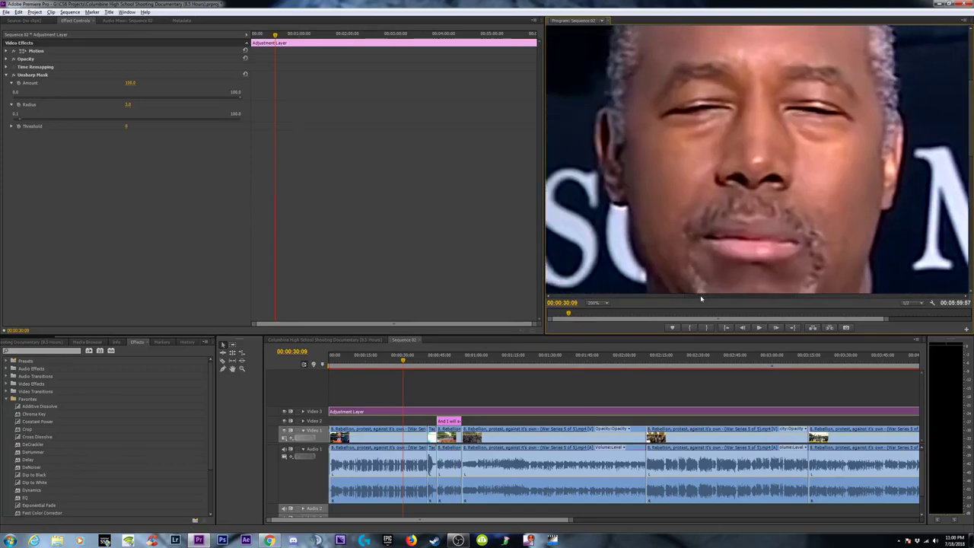
pyautogui.click(10, 76)
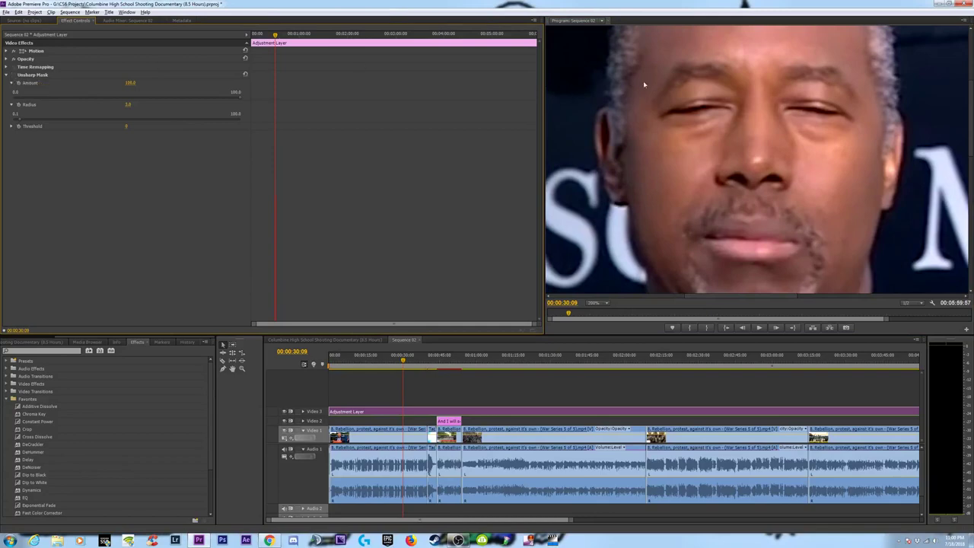
pyautogui.click(16, 75)
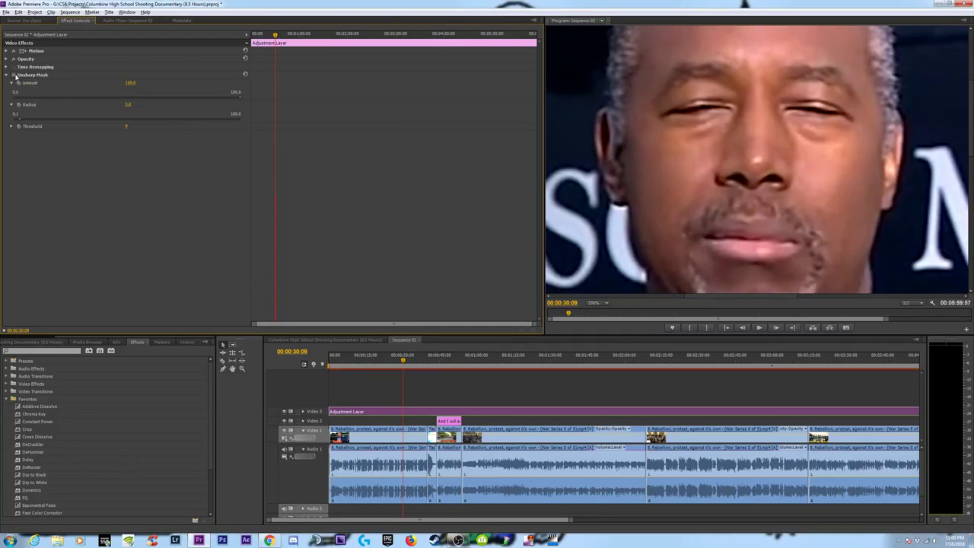
pyautogui.click(16, 76)
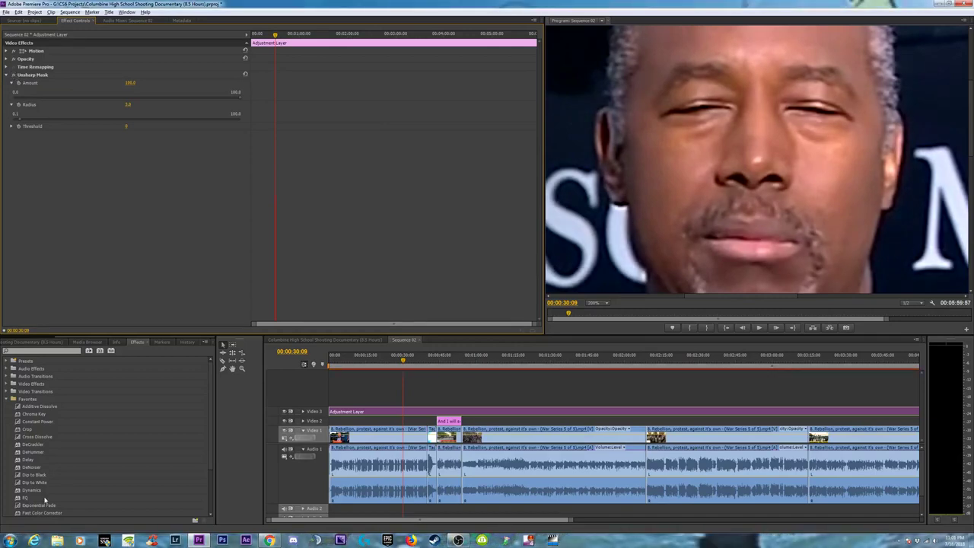
pyautogui.scroll(-3, 36, 499)
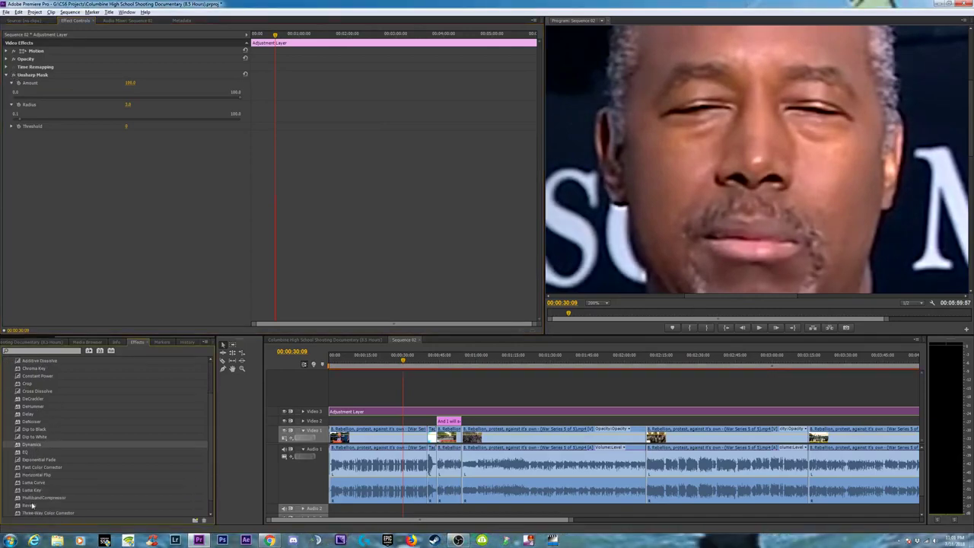
pyautogui.scroll(-1, 42, 490)
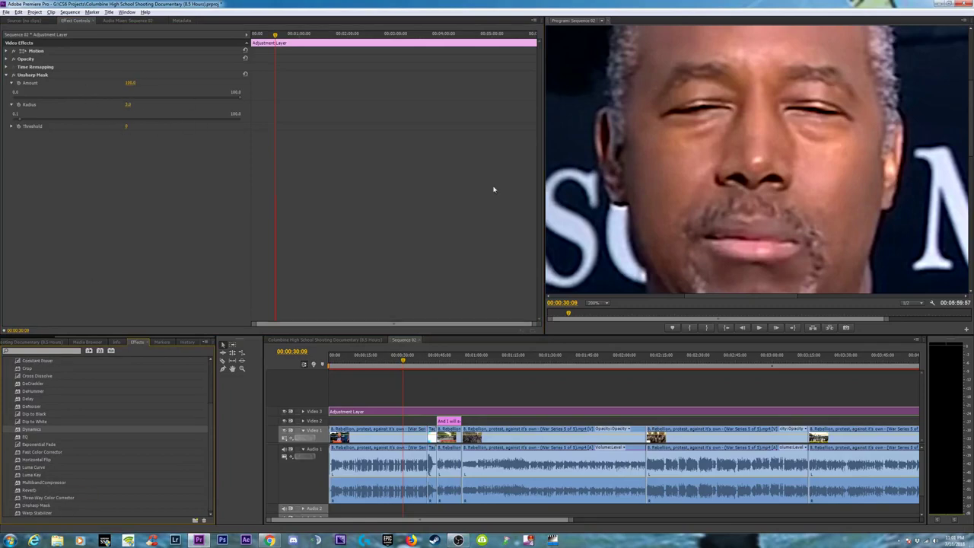
# Drop a second Unsharp Mask onto the adjustment layer and edit its Radius to 8
pyautogui.click(130, 82)
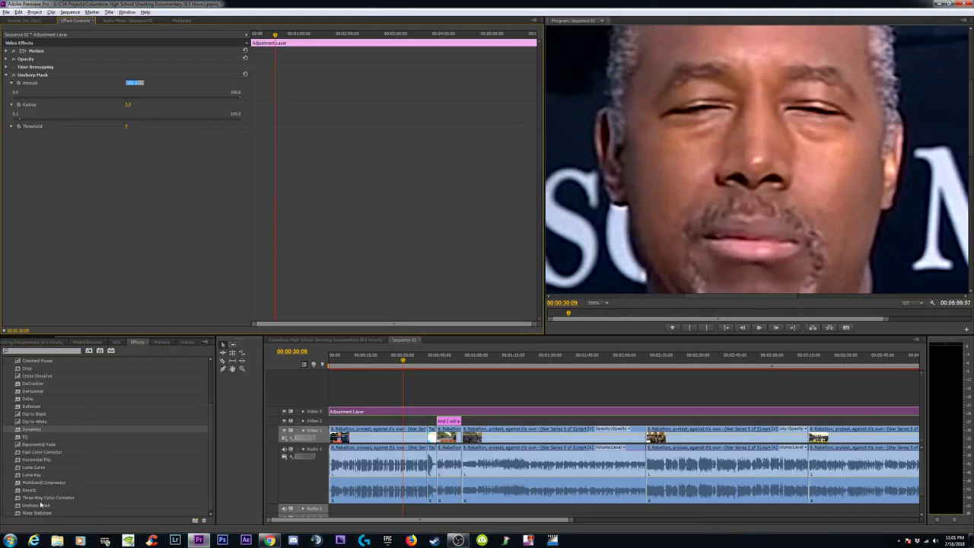
pyautogui.click(36, 505)
pyautogui.moveTo(483, 403); pyautogui.dragTo(487, 412)
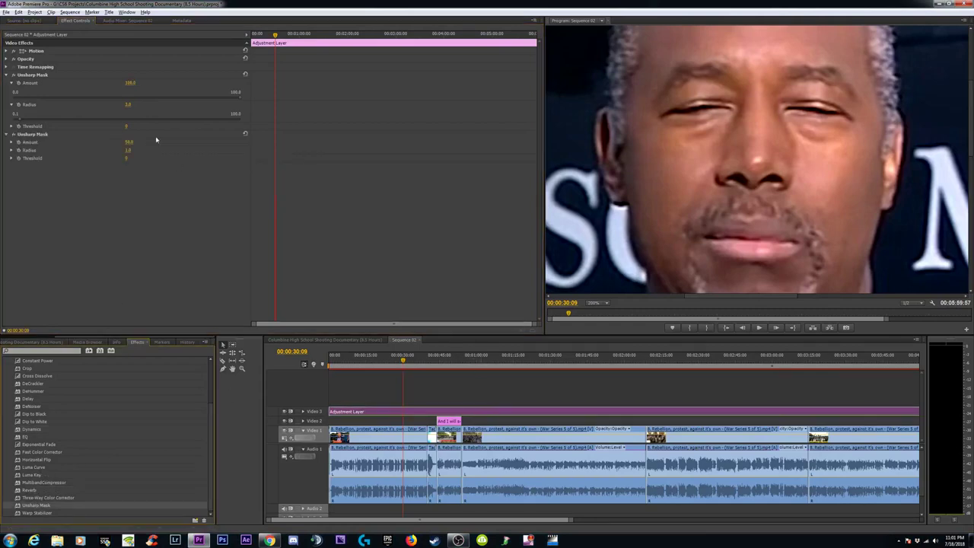
pyautogui.click(129, 142)
pyautogui.click(129, 150)
pyautogui.write('8')
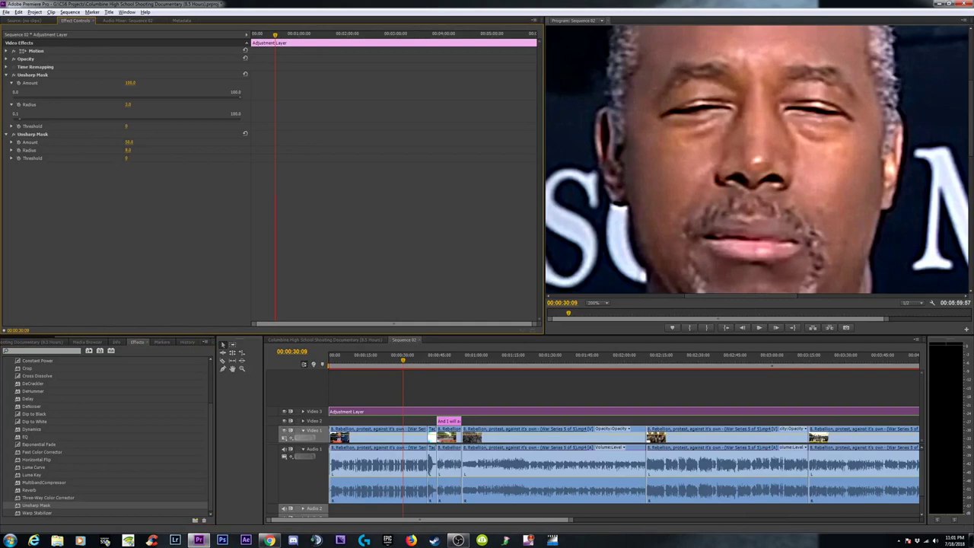
# Set the second Unsharp Mask Amount to 20, then switch that effect off
pyautogui.click(129, 141)
pyautogui.write('50')
pyautogui.press('Return')
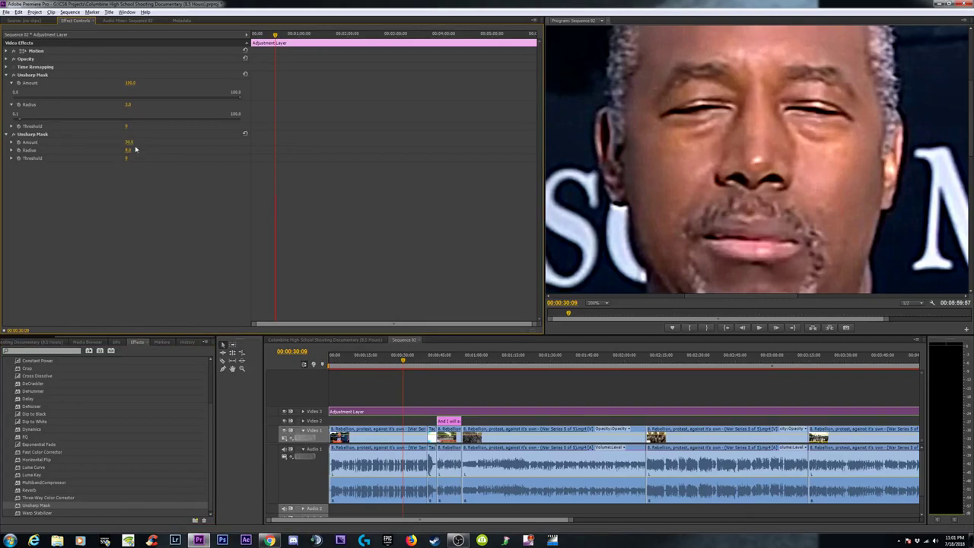
pyautogui.click(130, 141)
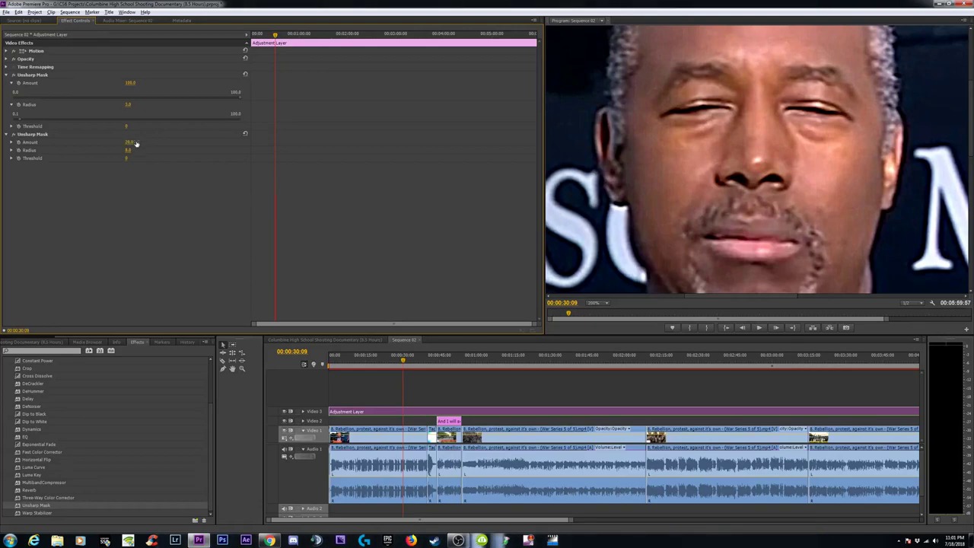
pyautogui.press('Return')
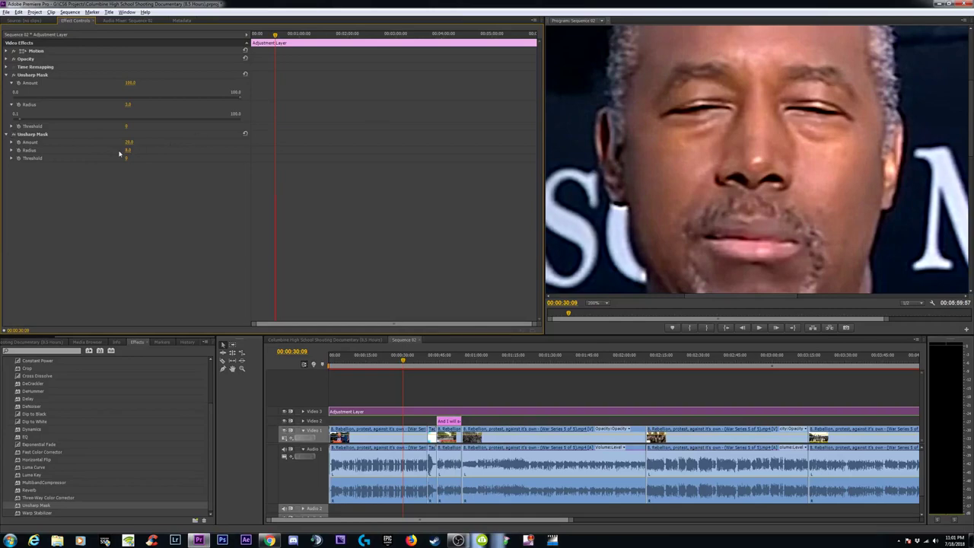
pyautogui.click(13, 134)
# Fit the monitor, re-enable both Unsharp Masks, and try second Amounts 30 and 50
pyautogui.click(597, 302)
pyautogui.click(14, 75)
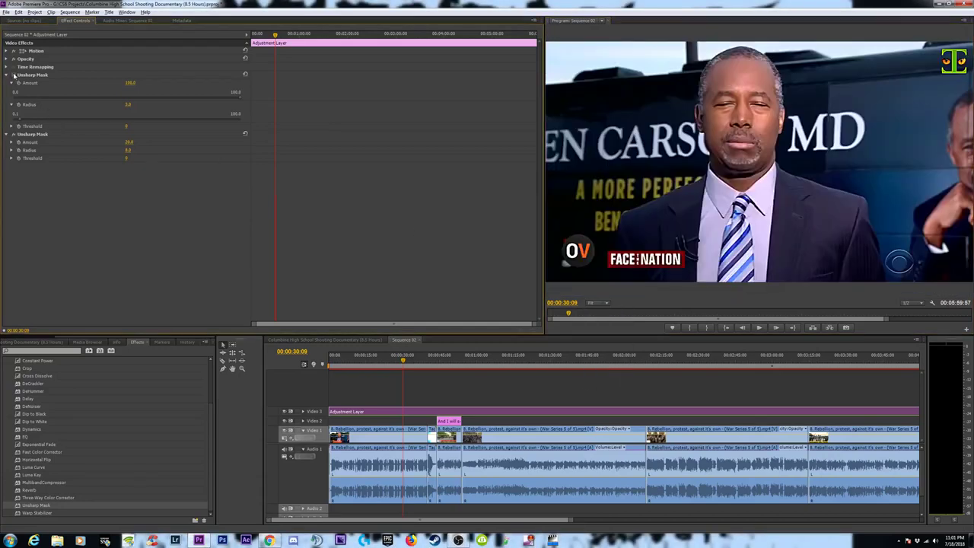
pyautogui.click(14, 134)
pyautogui.click(129, 142)
pyautogui.write('30')
pyautogui.press('Return')
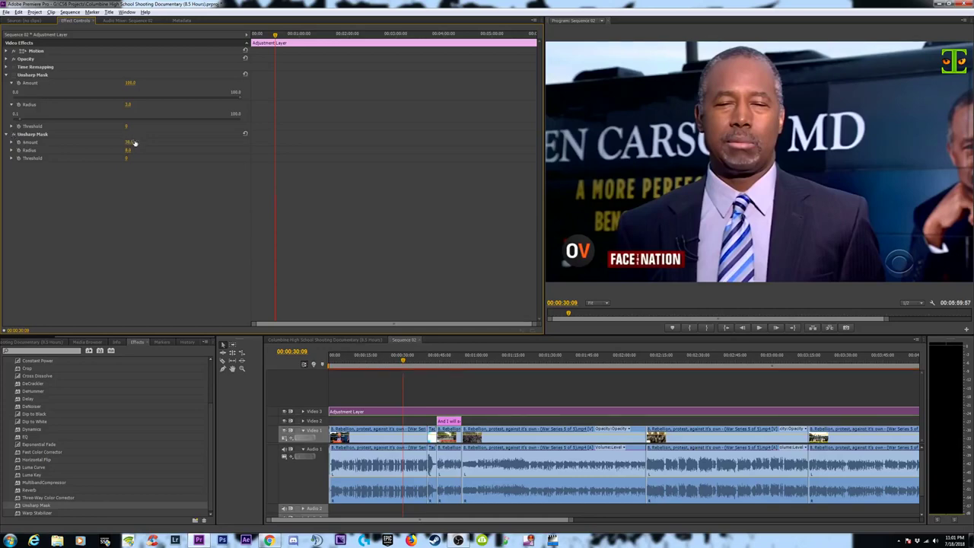
pyautogui.click(129, 142)
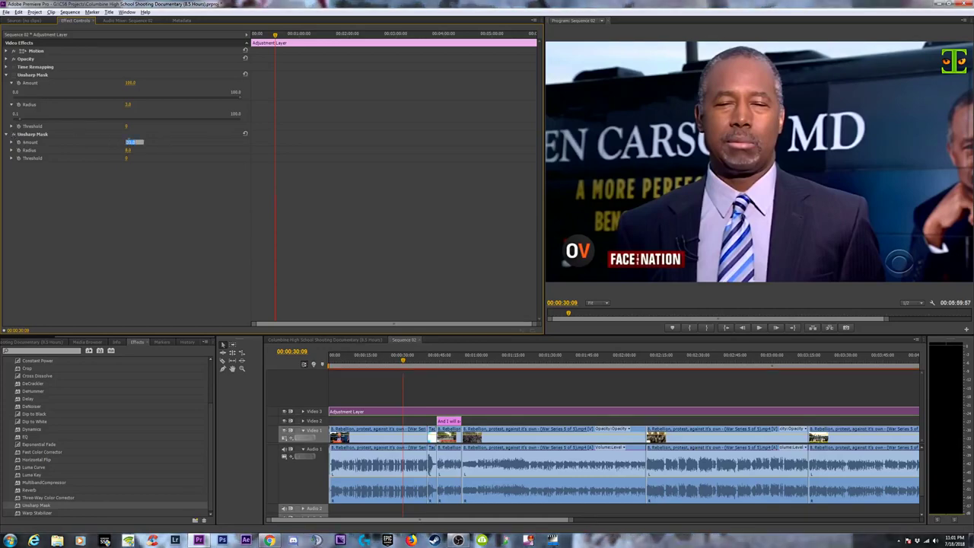
pyautogui.press('Return')
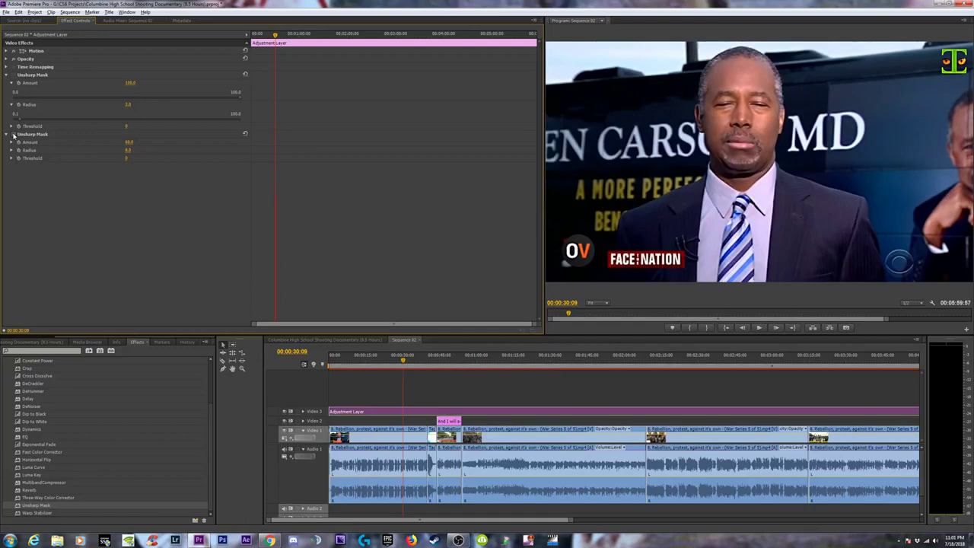
pyautogui.click(129, 143)
pyautogui.write('50')
pyautogui.press('Return')
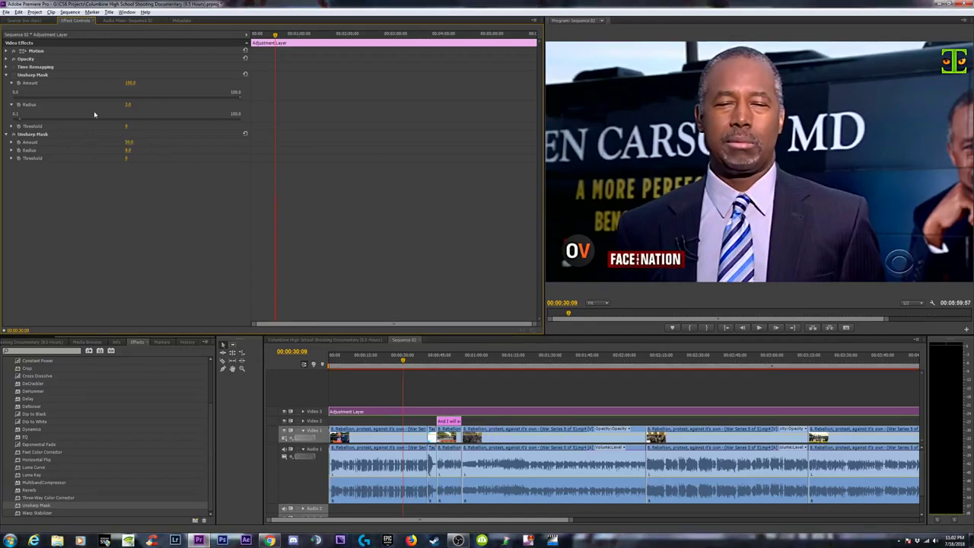
# Set the first Unsharp Mask Amount to 70 and the second to 30
pyautogui.click(17, 75)
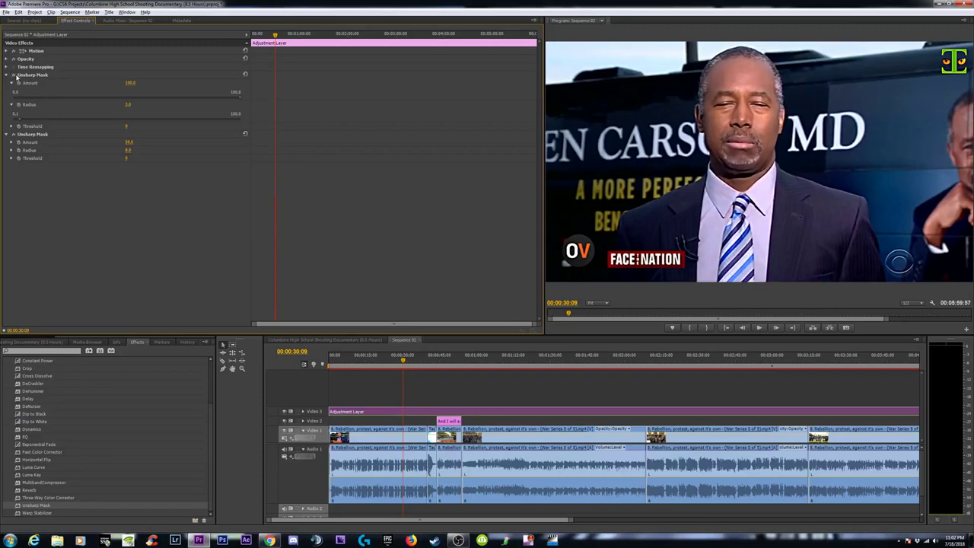
pyautogui.click(130, 82)
pyautogui.write('70')
pyautogui.press('Return')
pyautogui.click(130, 142)
pyautogui.write('30')
pyautogui.press('Return')
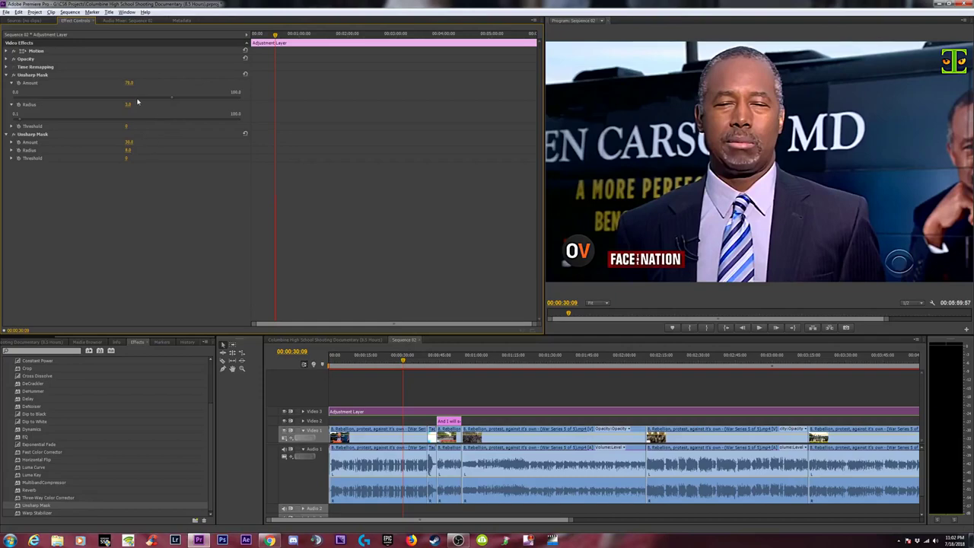
# Keep the Radius values at 3 and 8, then toggle Video 3 visibility to compare
pyautogui.click(130, 104)
pyautogui.press('Return')
pyautogui.click(129, 150)
pyautogui.write('8')
pyautogui.press('Return')
pyautogui.click(286, 411)
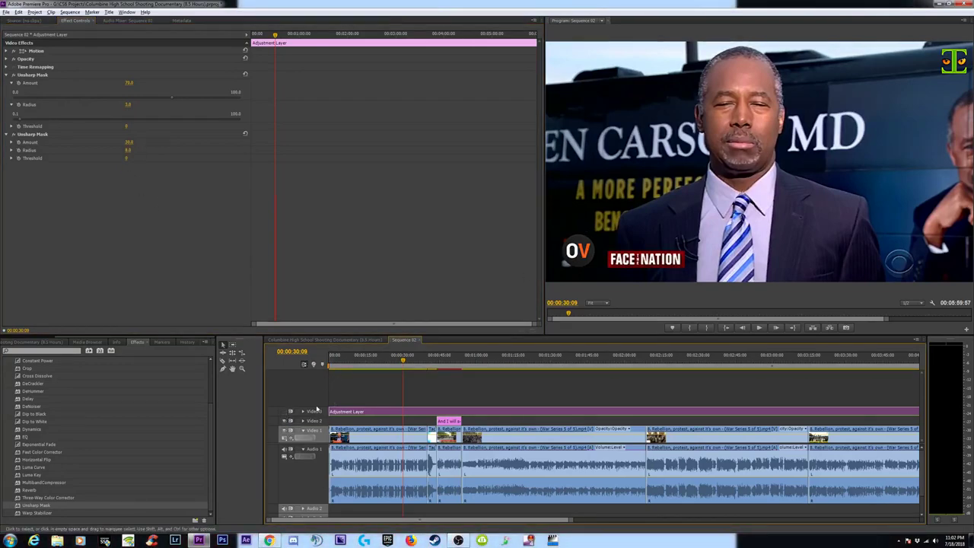
pyautogui.click(285, 412)
pyautogui.click(286, 412)
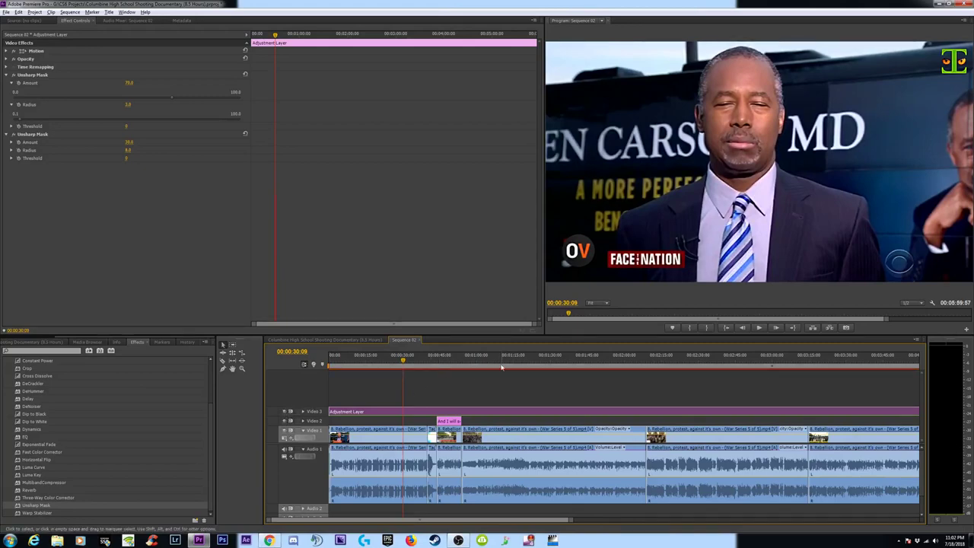
# Toggle the Video 3 adjustment layer off and on at 00:01:28:20 and 00:02:52:58
pyautogui.click(547, 356)
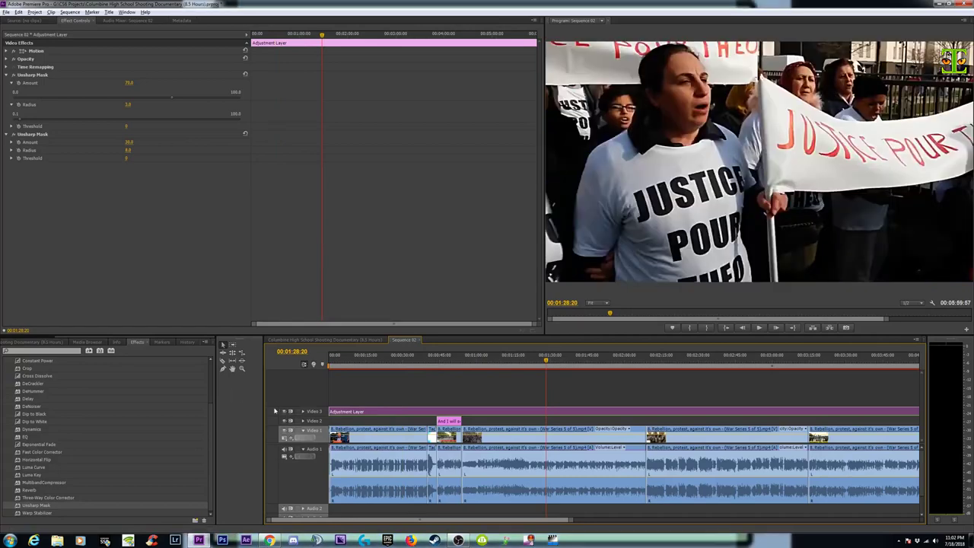
pyautogui.click(284, 412)
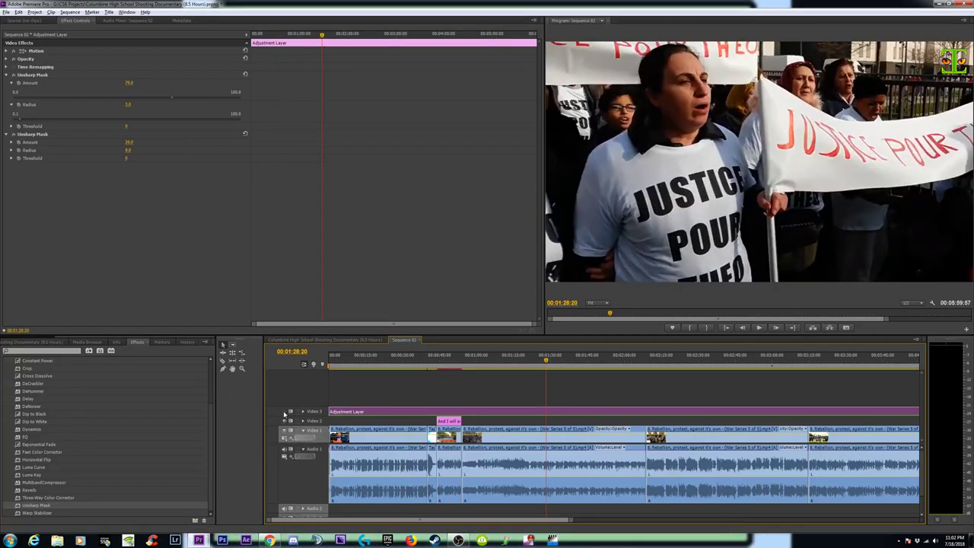
pyautogui.click(285, 413)
pyautogui.click(285, 413)
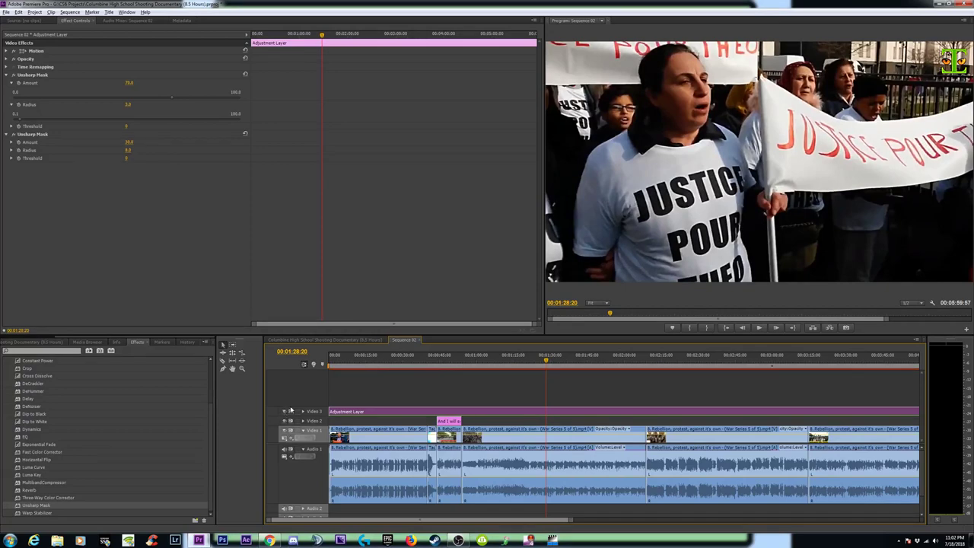
pyautogui.click(755, 362)
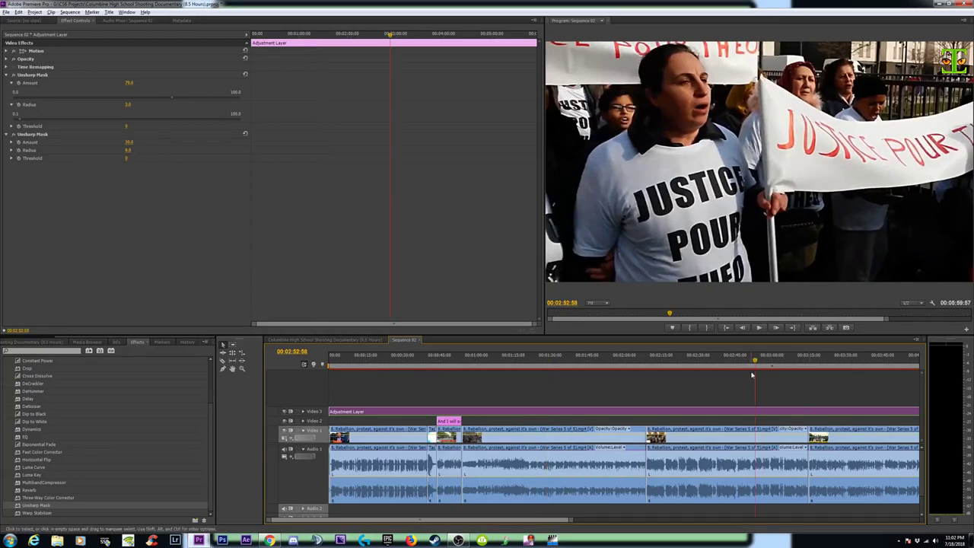
pyautogui.click(285, 411)
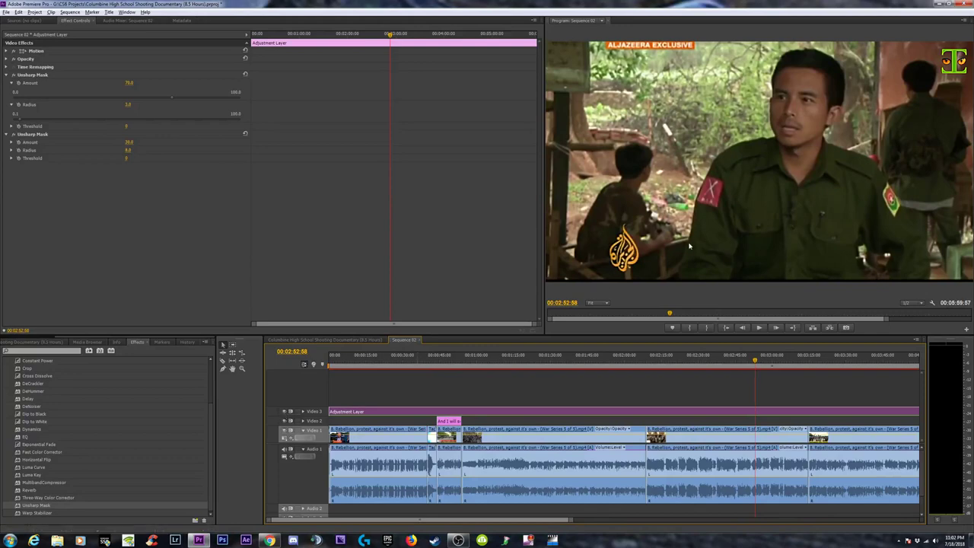
pyautogui.click(607, 303)
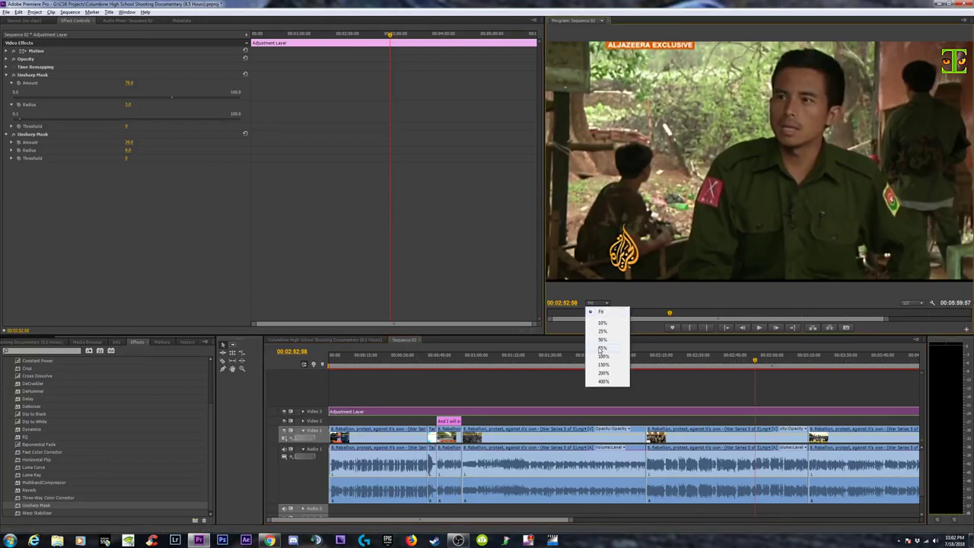
# Zoom to 150% on the soldier's face, then hide and show Video 3
pyautogui.click(604, 364)
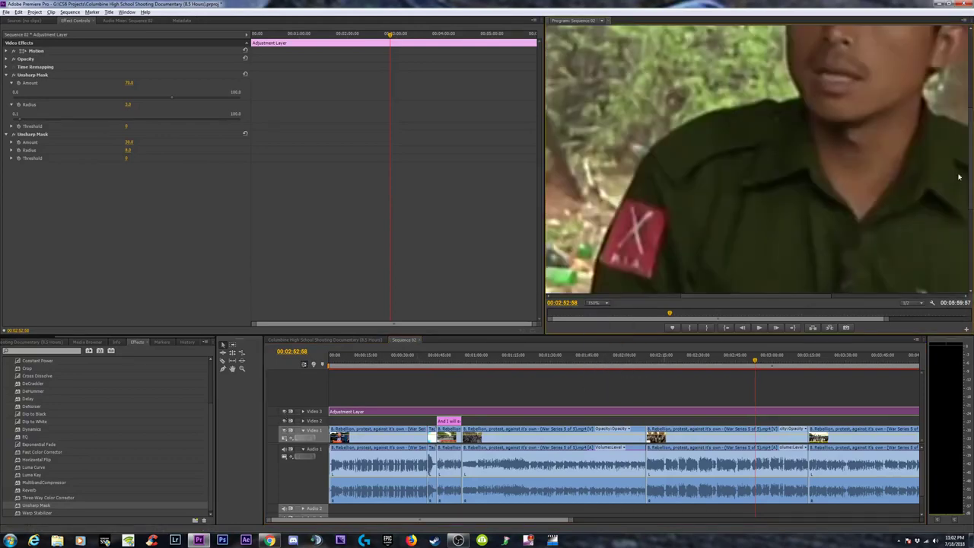
pyautogui.moveTo(865, 292); pyautogui.dragTo(860, 295)
pyautogui.scroll(5, 761, 190)
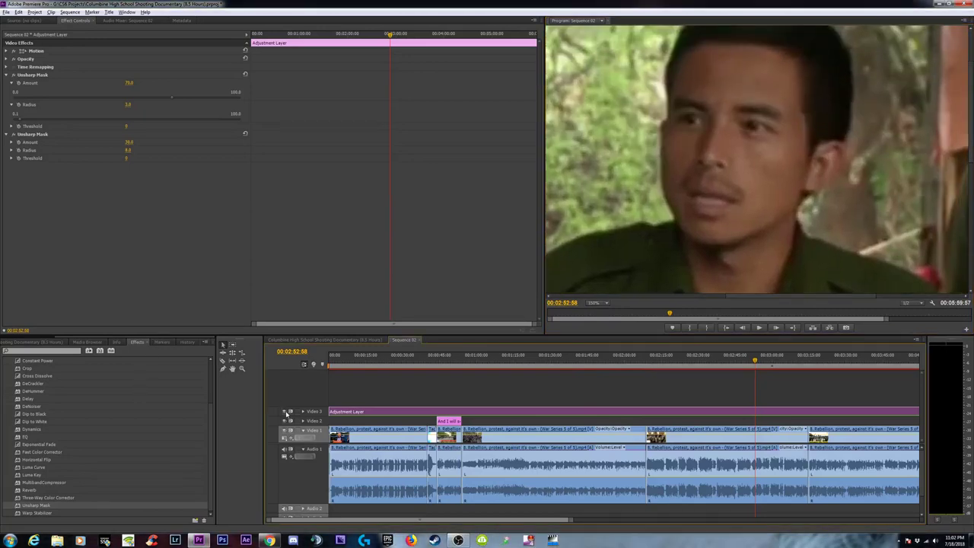
pyautogui.click(287, 413)
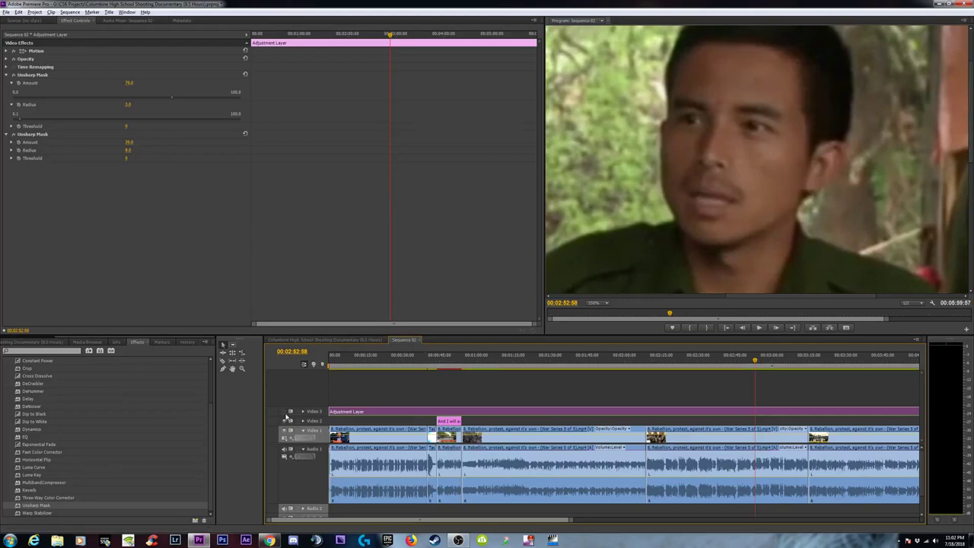
pyautogui.click(286, 413)
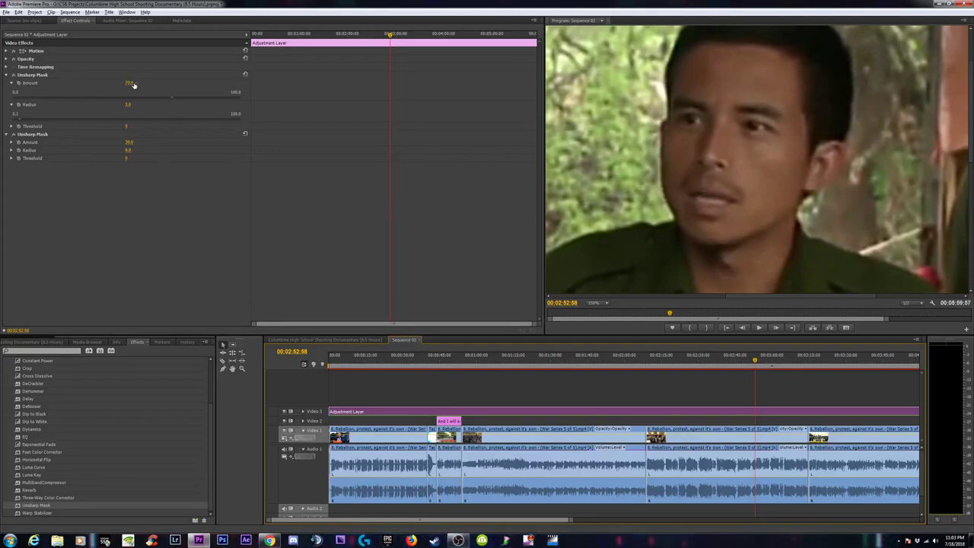
# Enter Amount 50 in both Unsharp Masks, save with Ctrl+S, and fit the monitor view
pyautogui.moveTo(132, 84); pyautogui.dragTo(128, 83)
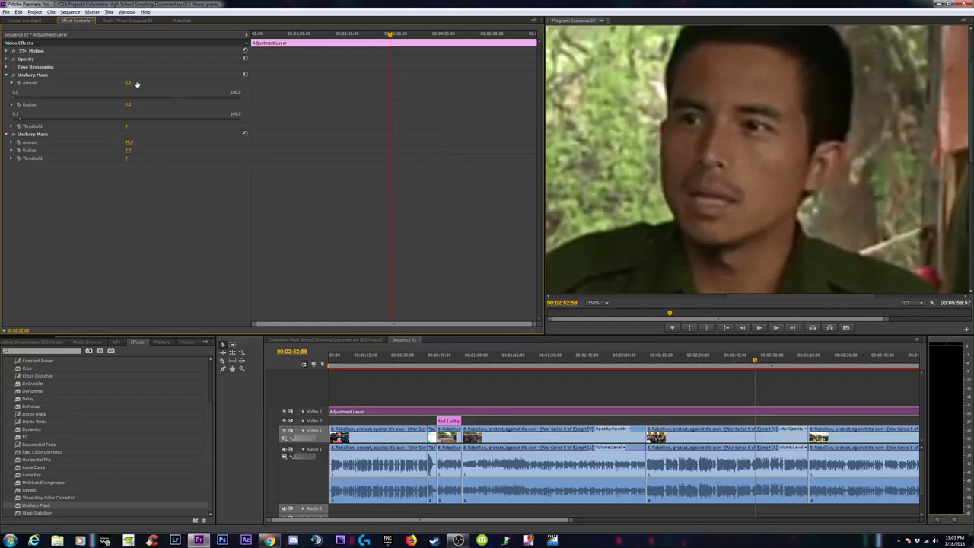
pyautogui.click(127, 83)
pyautogui.write('50')
pyautogui.press('Return')
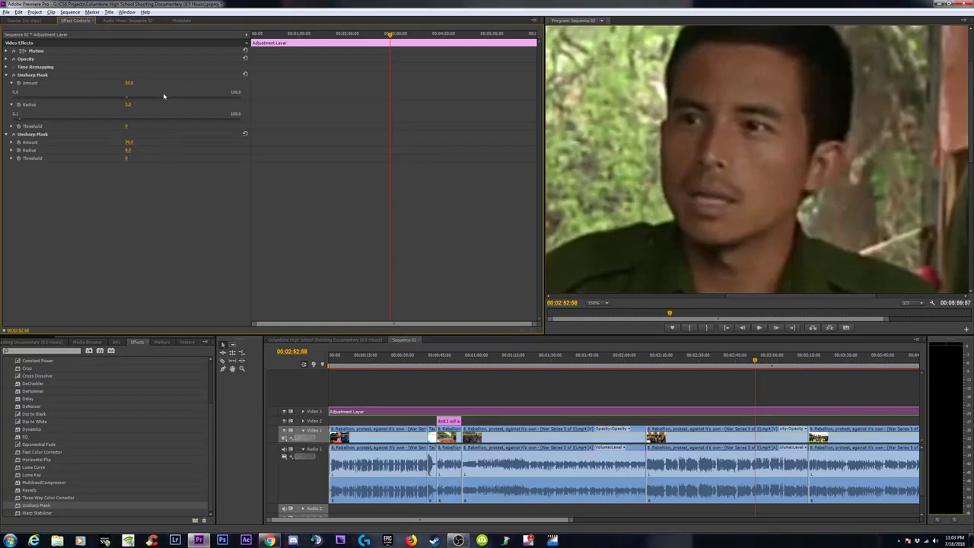
pyautogui.click(128, 142)
pyautogui.press('Return')
pyautogui.hotkey('ctrl', 's')
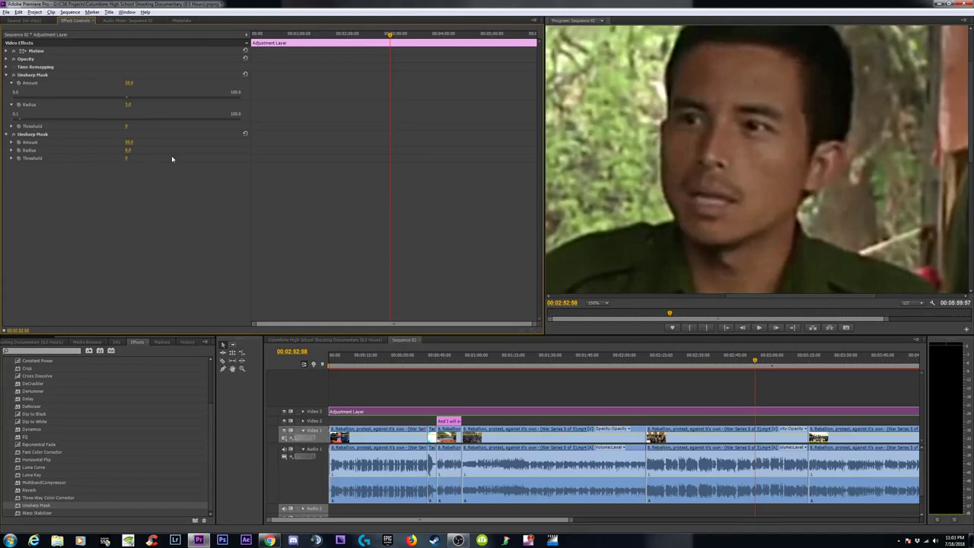
pyautogui.click(289, 411)
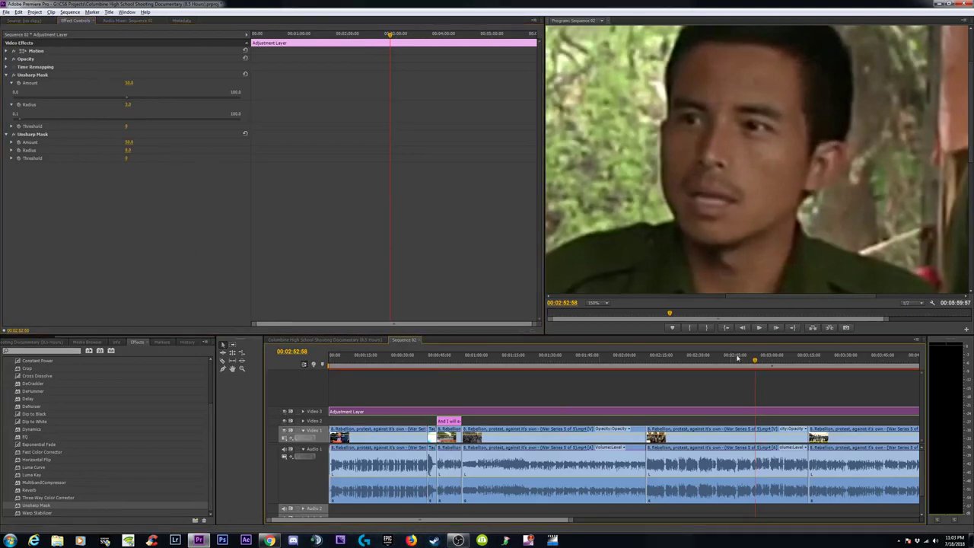
pyautogui.click(607, 303)
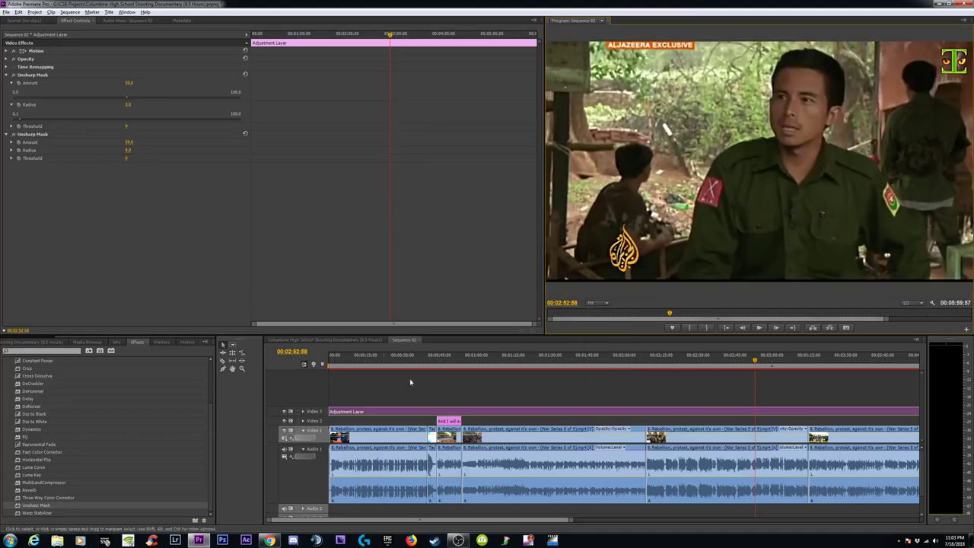
# Deselect the adjustment layer clip and toggle the Video 3 track lock off
pyautogui.click(301, 412)
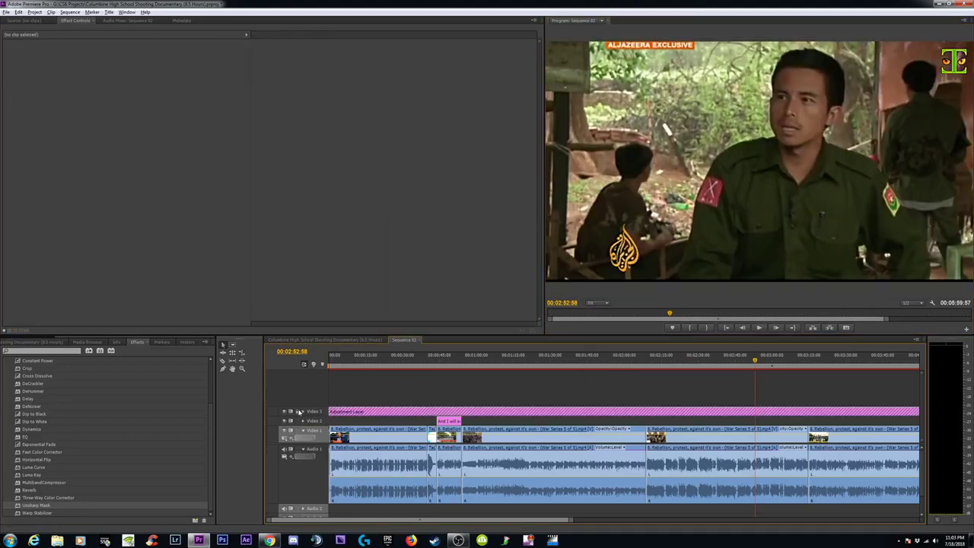
pyautogui.click(298, 412)
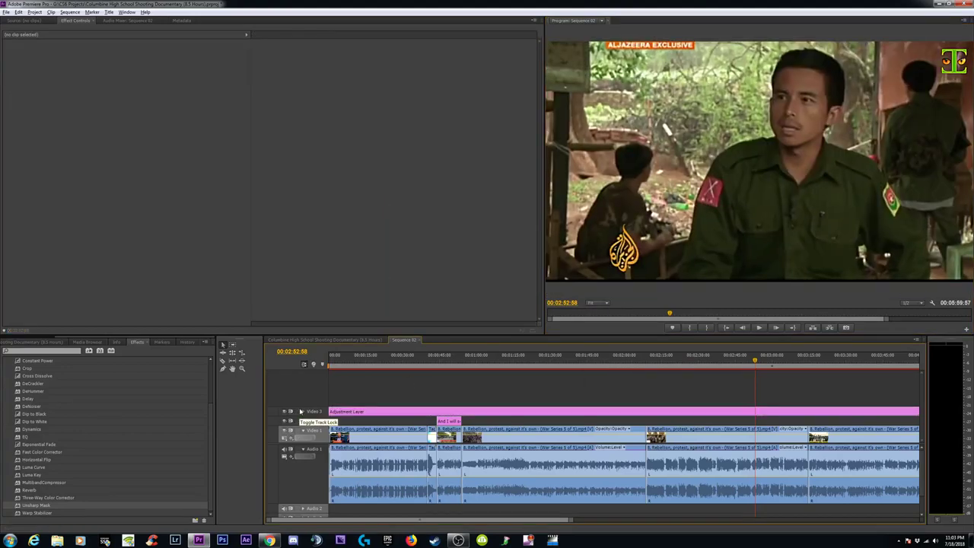
pyautogui.click(286, 411)
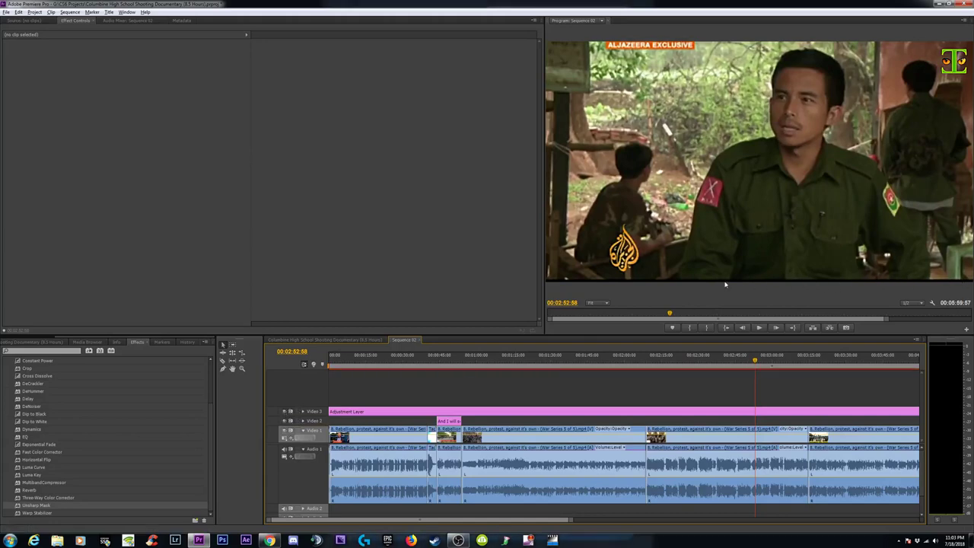
# Play the sequence, return to 00:02:22 and select the trench battle clip on Video 1
pyautogui.click(768, 364)
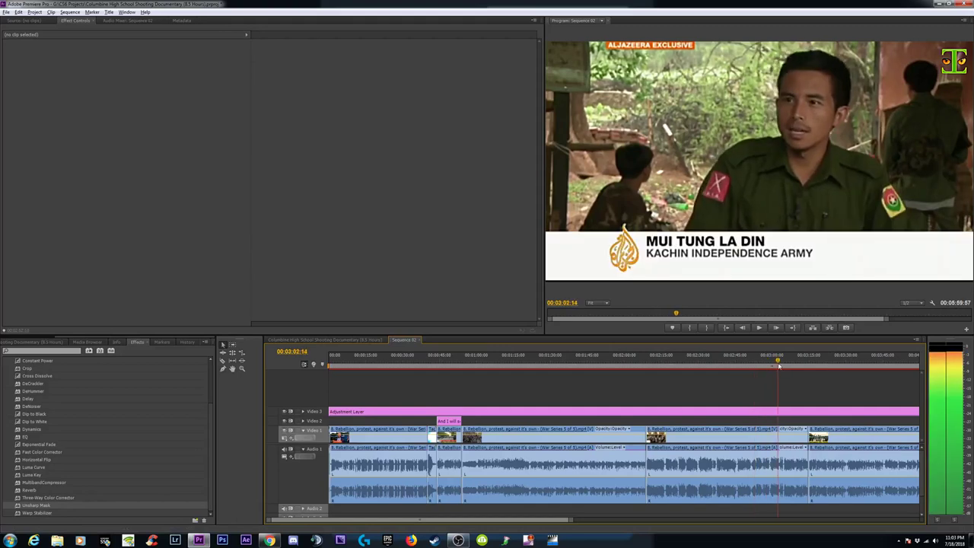
pyautogui.moveTo(787, 369); pyautogui.dragTo(677, 376)
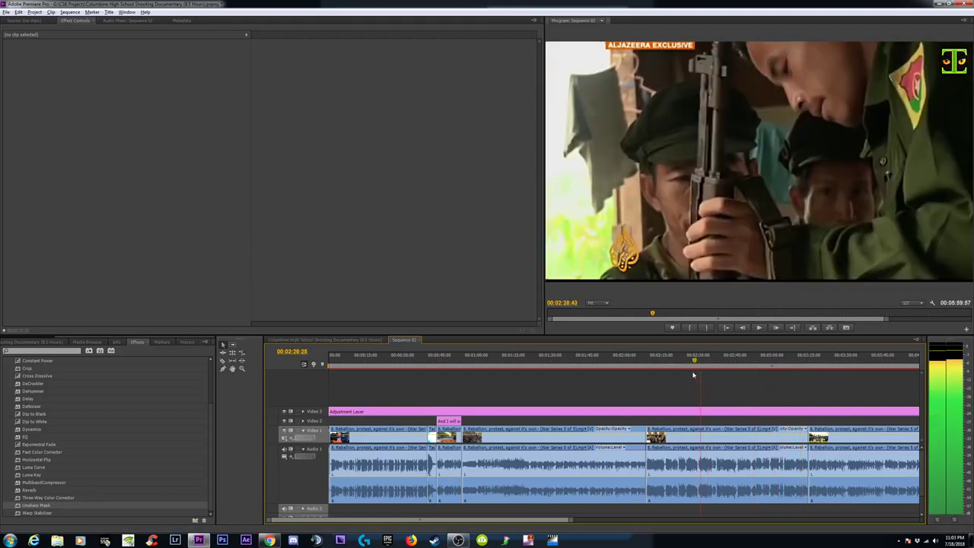
pyautogui.click(722, 464)
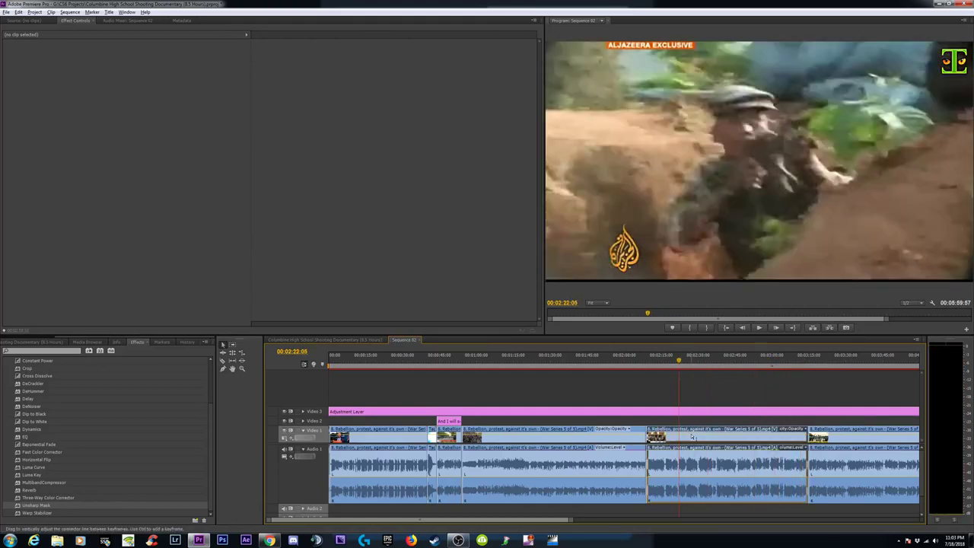
# Settle the trench battle clip's Scale at 102 after trying 105, and drag Position Y slightly lower
pyautogui.click(12, 51)
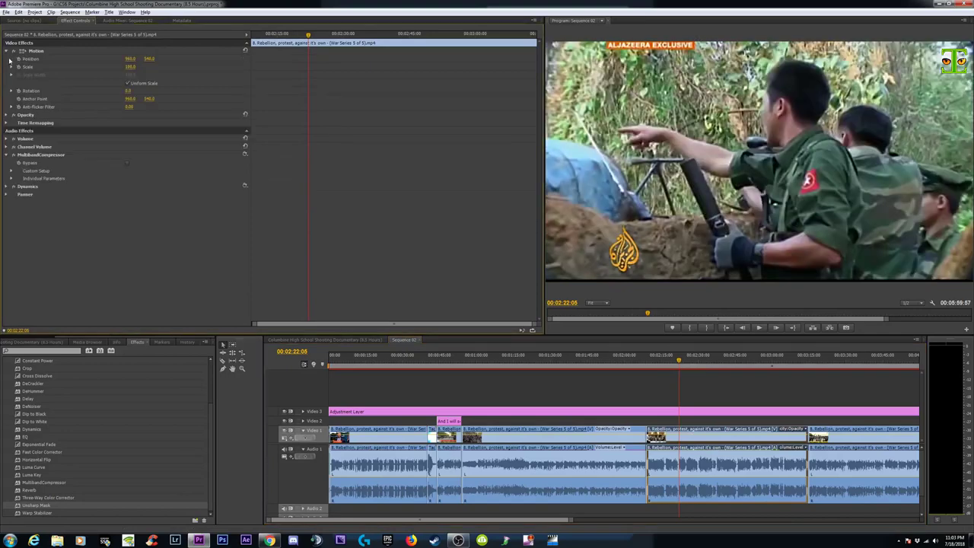
pyautogui.click(130, 66)
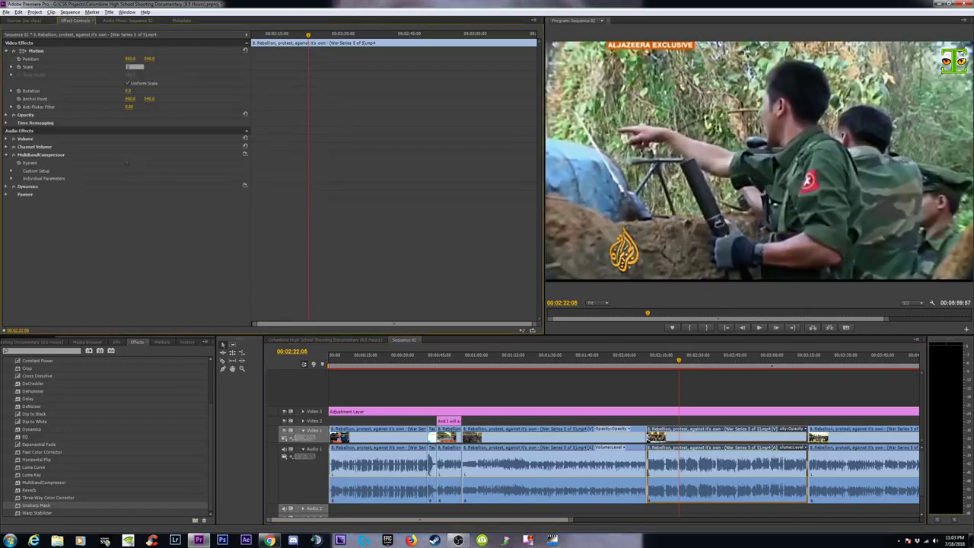
pyautogui.write('105')
pyautogui.press('Return')
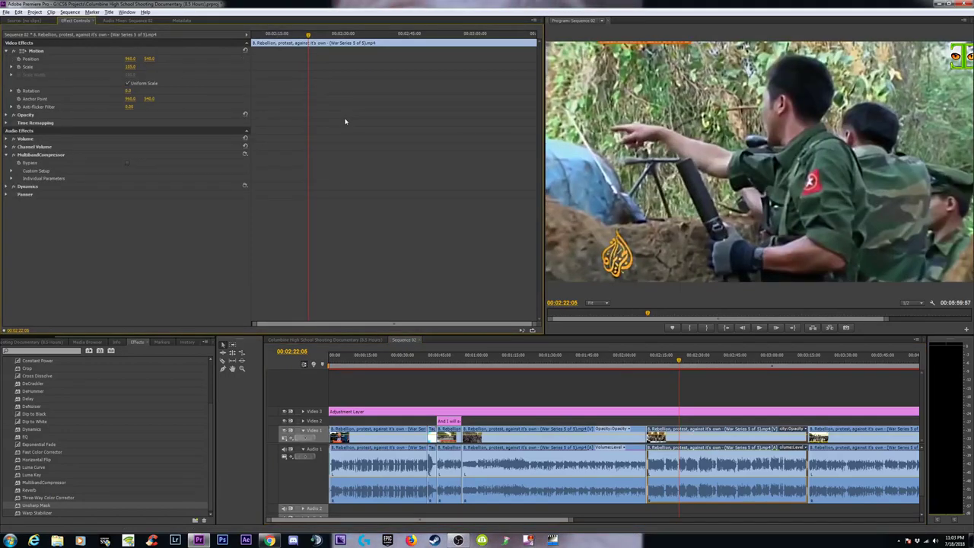
pyautogui.click(131, 66)
pyautogui.write('103')
pyautogui.press('Return')
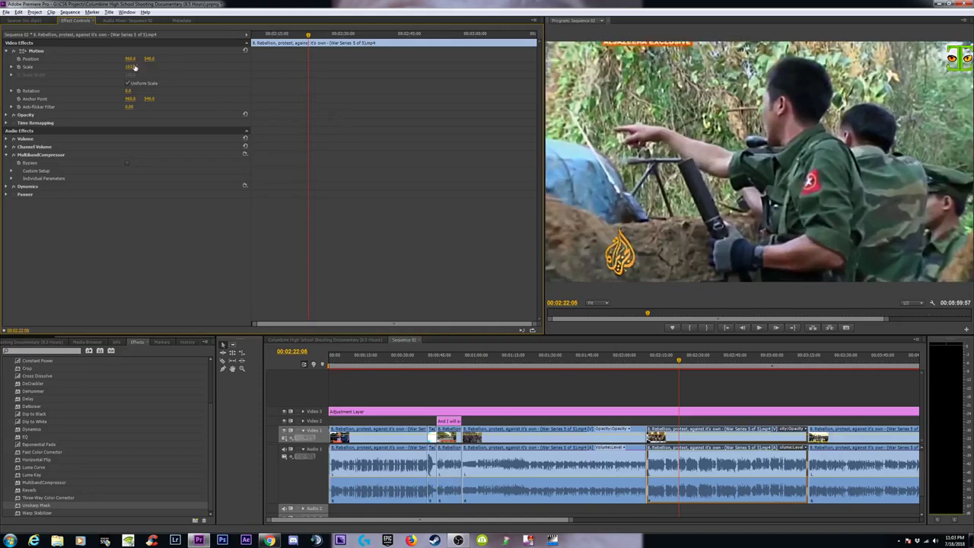
pyautogui.click(131, 67)
pyautogui.write('102')
pyautogui.press('Return')
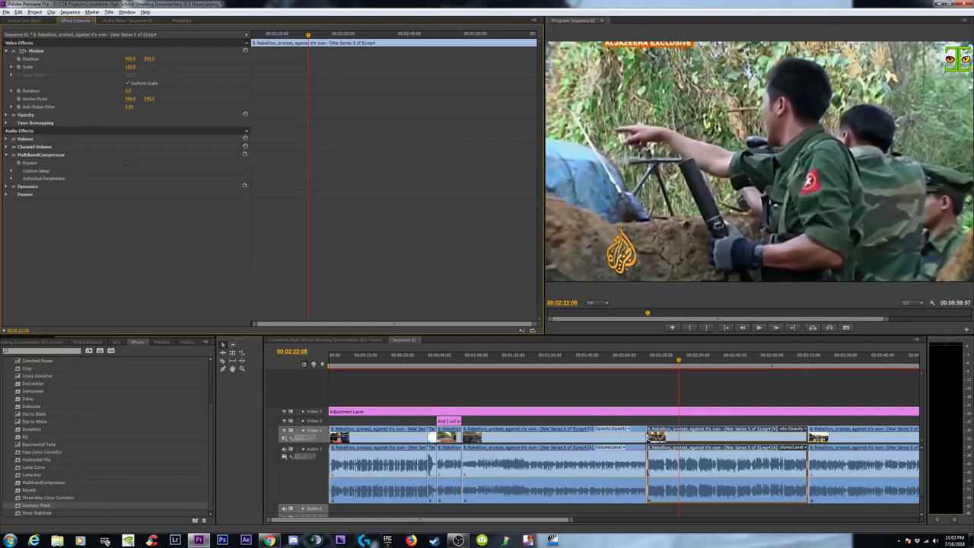
pyautogui.moveTo(150, 59); pyautogui.dragTo(151, 58)
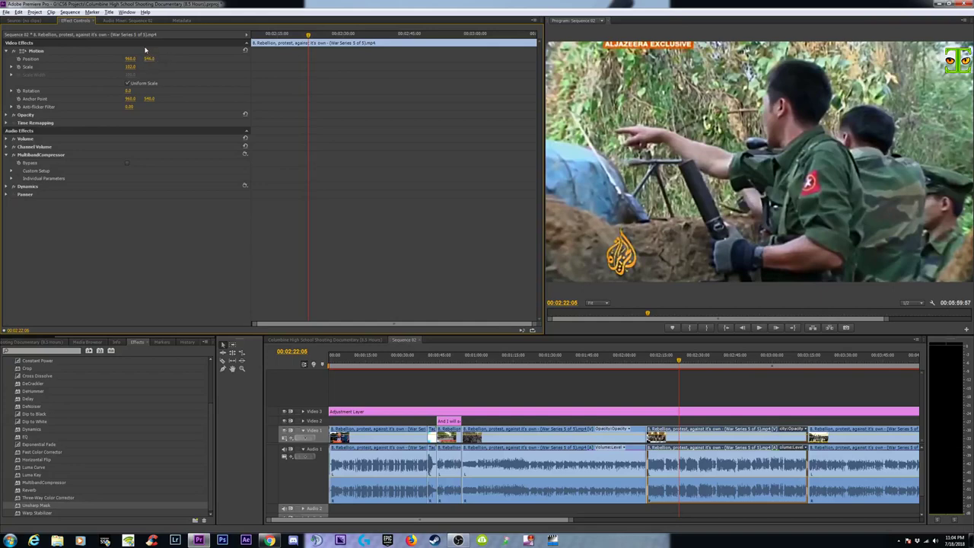
# Set the Program monitor zoom to 50% at the Myanmar Violence shot and show the Motion bounds
pyautogui.click(659, 358)
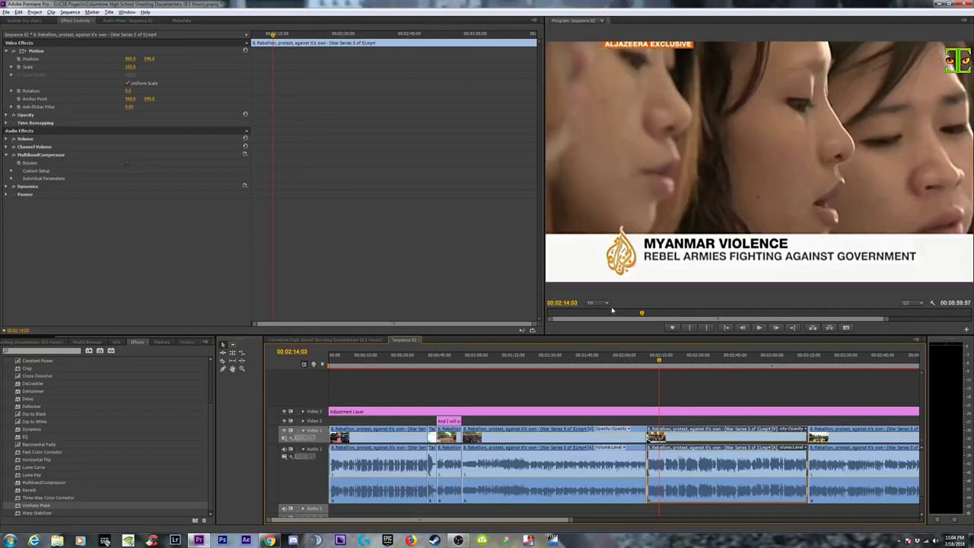
pyautogui.click(608, 303)
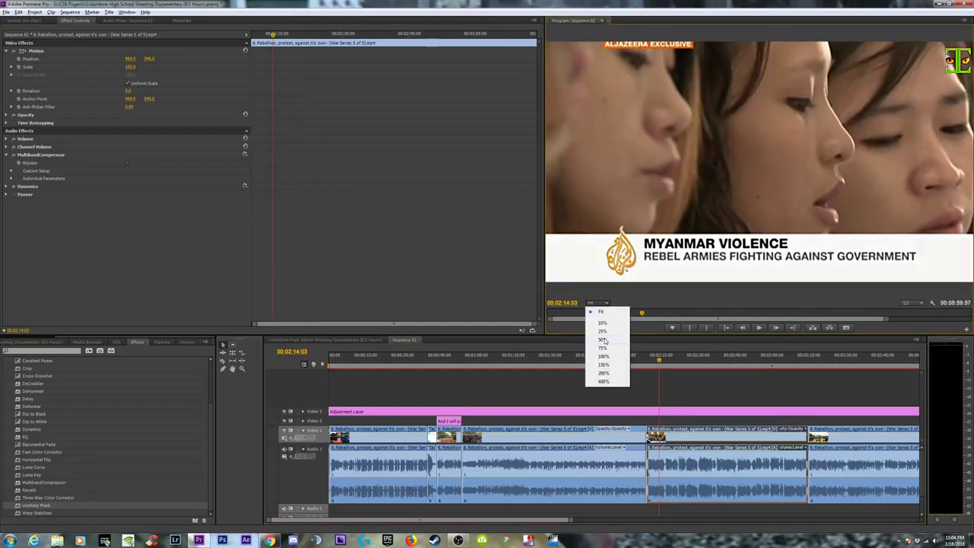
pyautogui.click(604, 340)
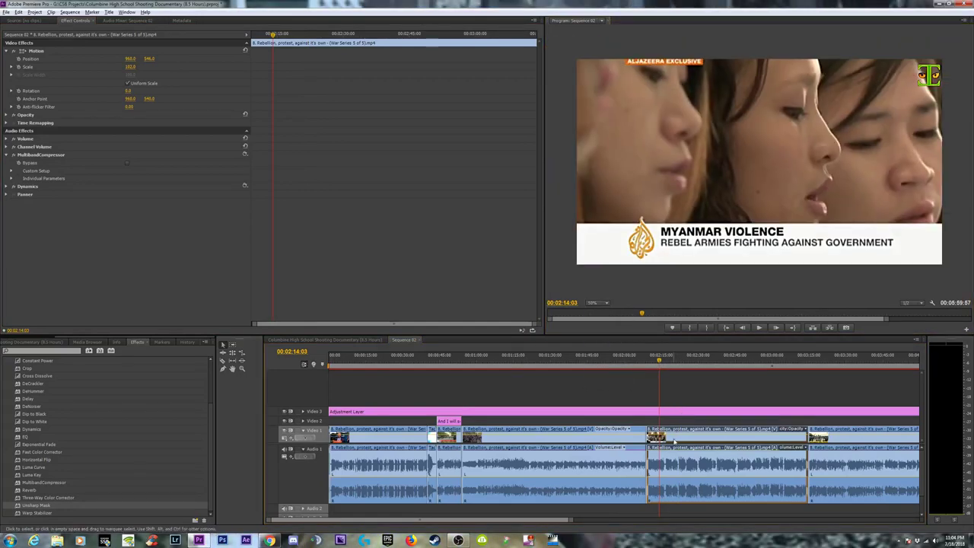
pyautogui.click(34, 51)
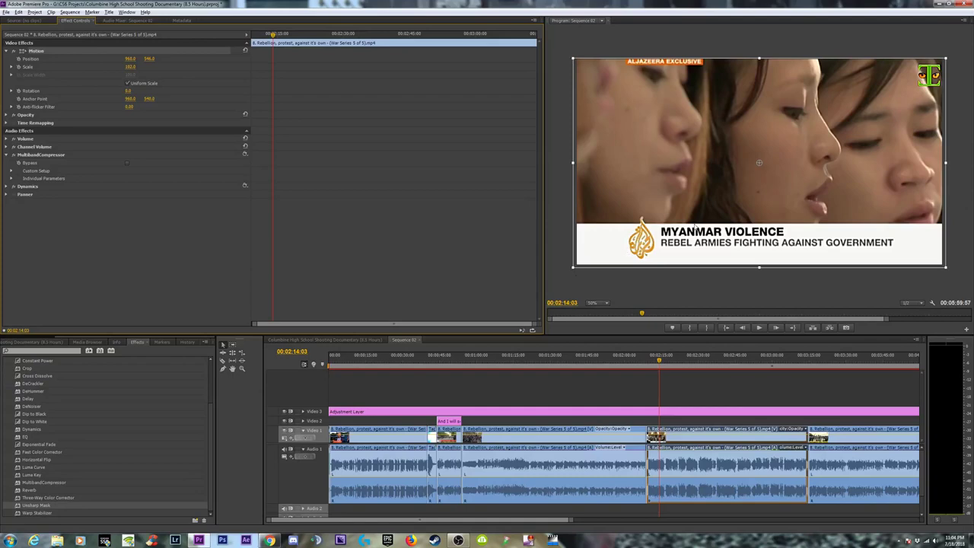
# Scrub to the choir scene at 00:02:10 and deselect the Myanmar clip
pyautogui.click(628, 358)
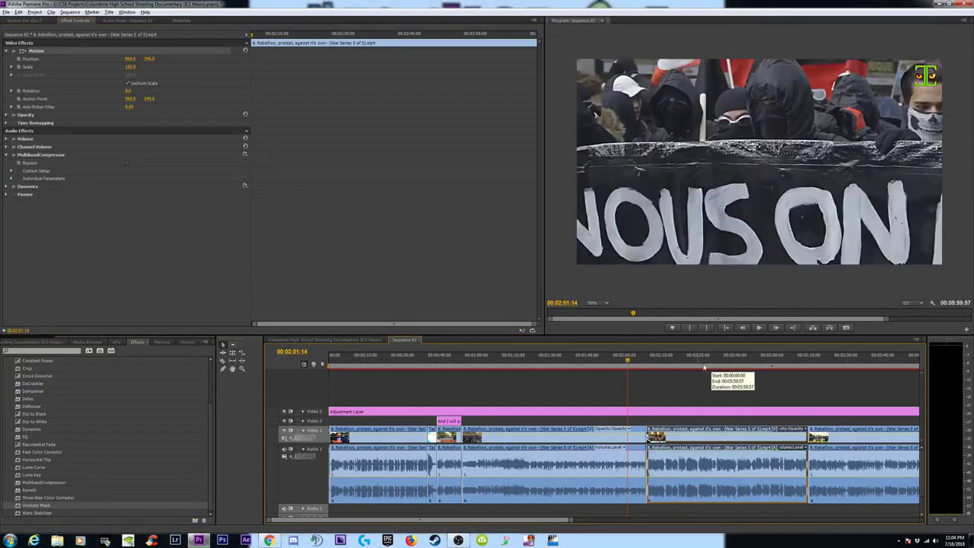
pyautogui.moveTo(627, 357); pyautogui.dragTo(651, 358)
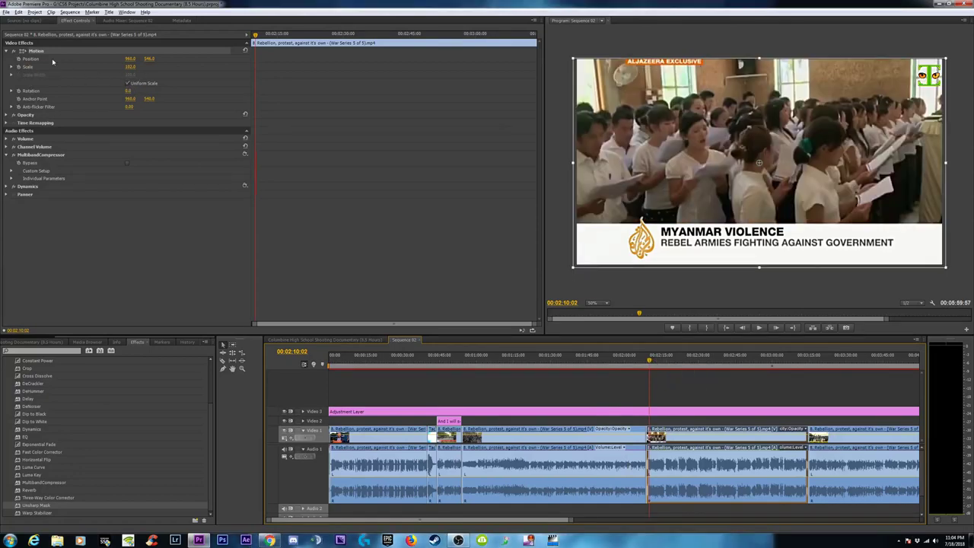
pyautogui.click(654, 393)
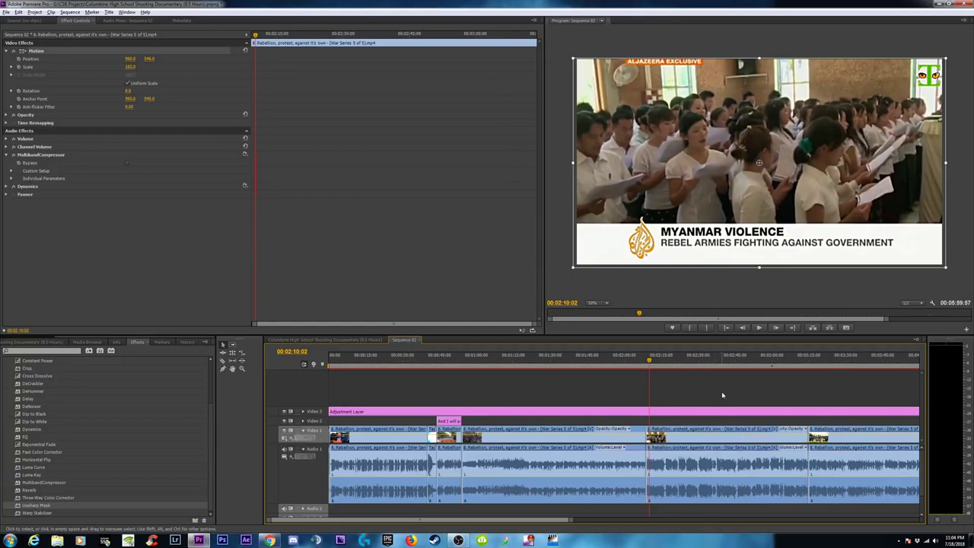
# Reselect the Myanmar clip, drag its video onto Video 2, and set the Program monitor to Fit
pyautogui.click(709, 432)
pyautogui.click(697, 423)
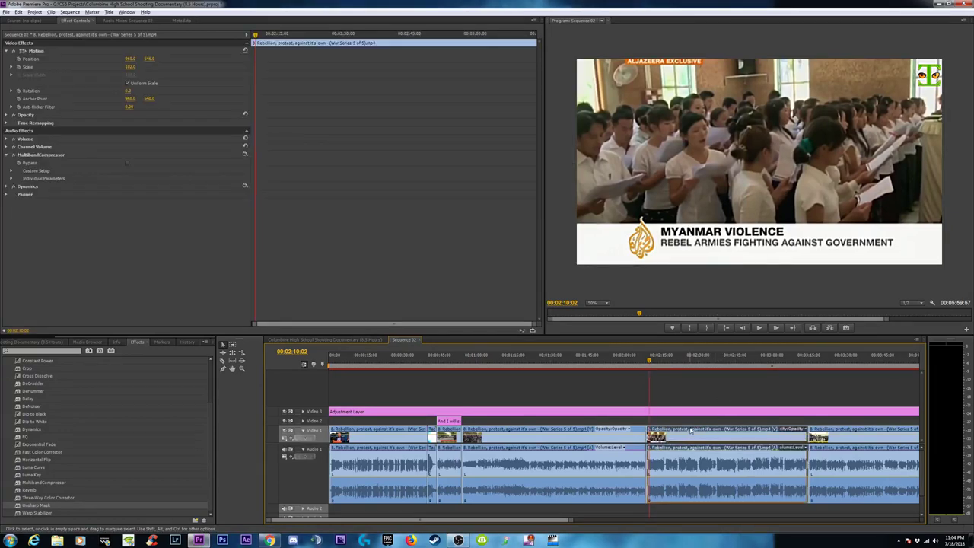
pyautogui.moveTo(694, 430); pyautogui.dragTo(692, 421)
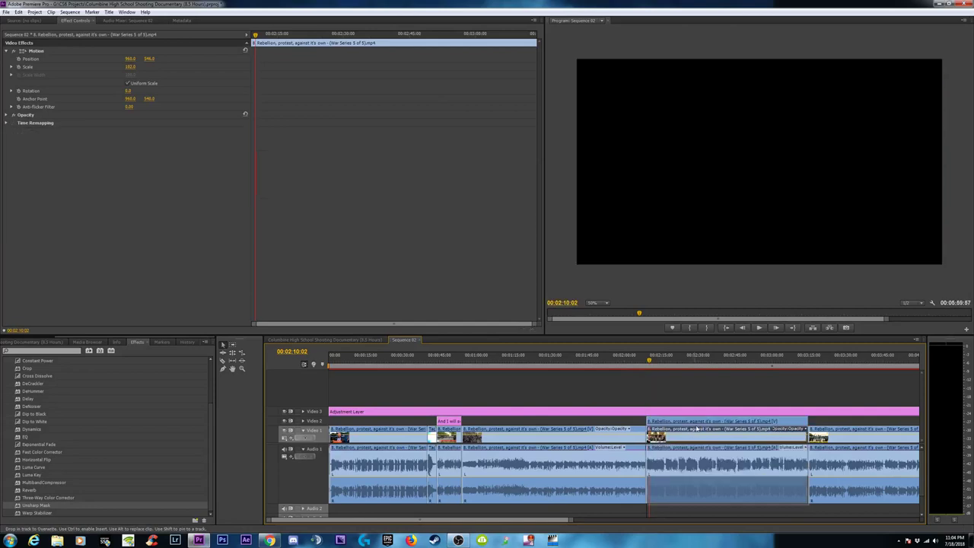
pyautogui.click(692, 431)
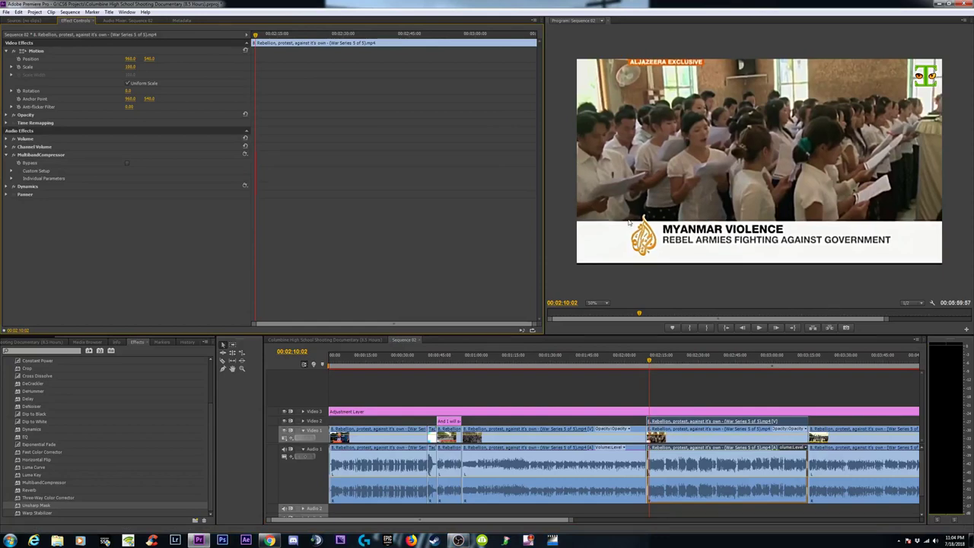
pyautogui.click(601, 303)
pyautogui.click(601, 313)
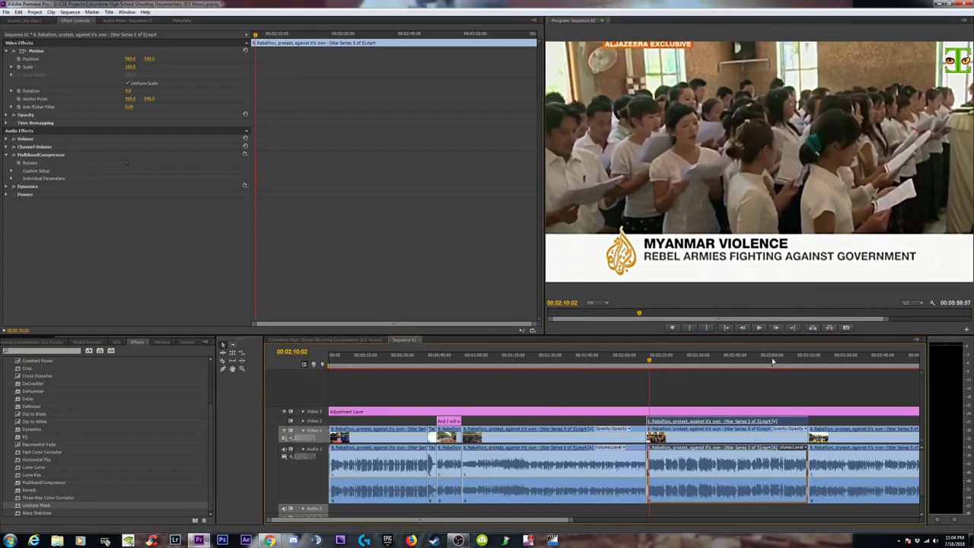
# Review the sequence around 3:12, 4:31 and the RT news shot, zooming out to the full sequence
pyautogui.click(799, 356)
pyautogui.moveTo(799, 356); pyautogui.dragTo(803, 356)
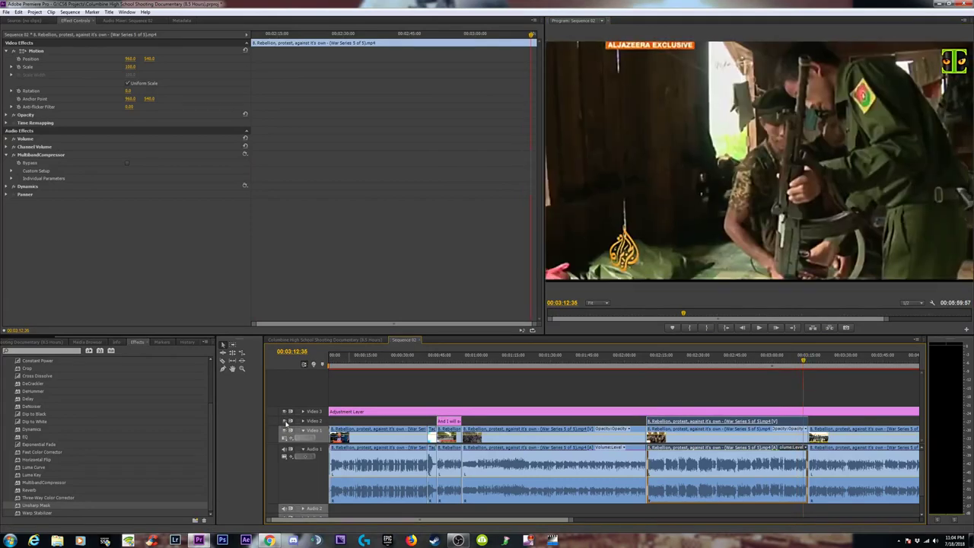
pyautogui.click(866, 356)
pyautogui.press('-')
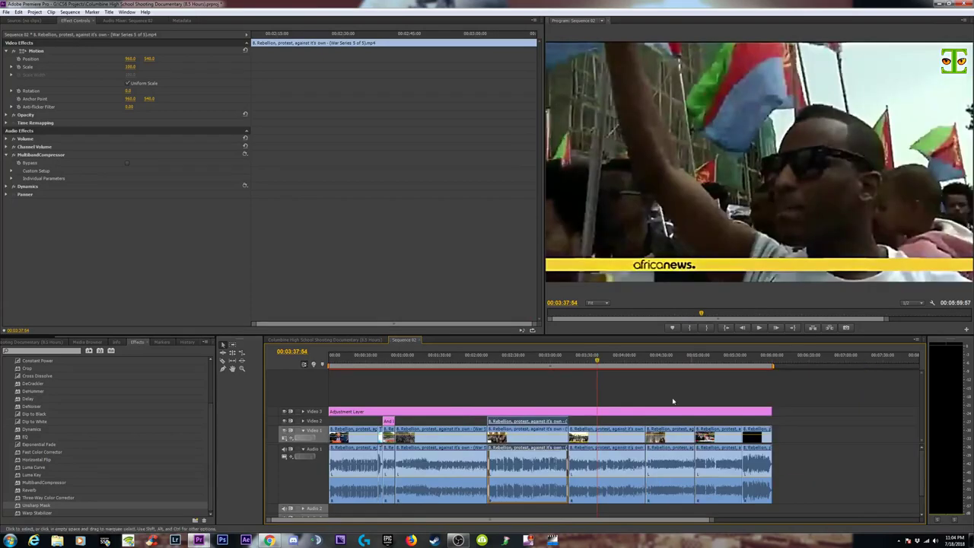
pyautogui.click(664, 364)
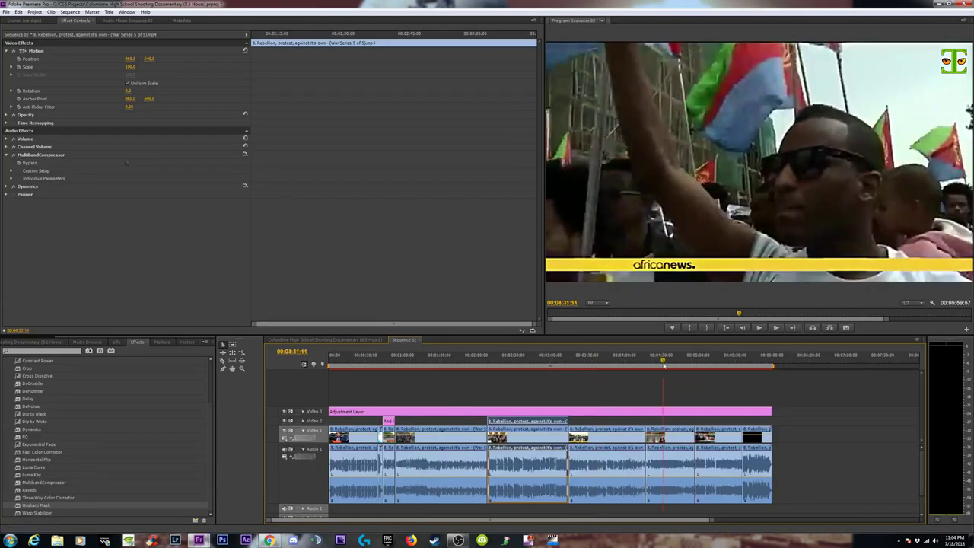
pyautogui.click(714, 364)
pyautogui.moveTo(714, 366); pyautogui.dragTo(727, 366)
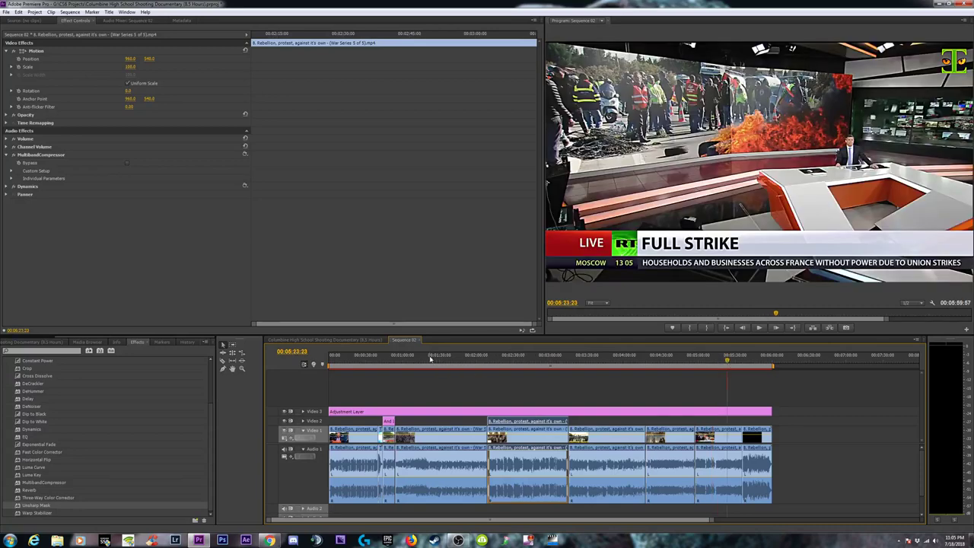
pyautogui.click(430, 361)
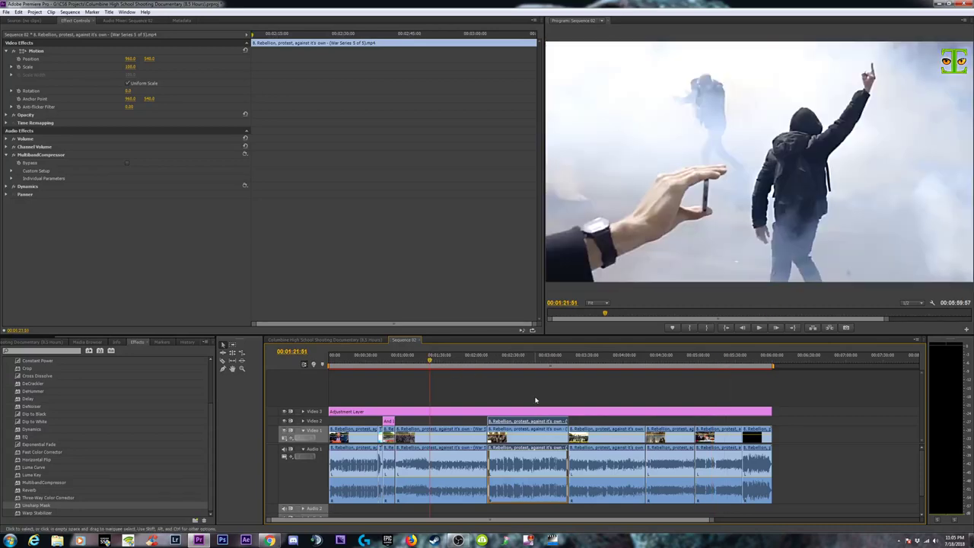
# Delete the Rebellion clip from Video 2 and scrub the playhead to 00:01:14:45
pyautogui.click(527, 420)
pyautogui.click(590, 422)
pyautogui.click(591, 423)
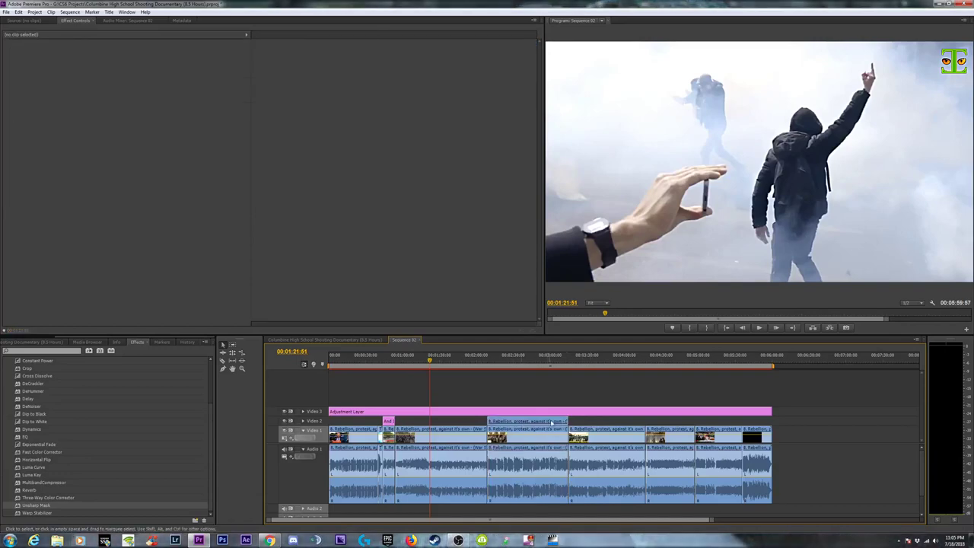
pyautogui.click(549, 421)
pyautogui.click(576, 418)
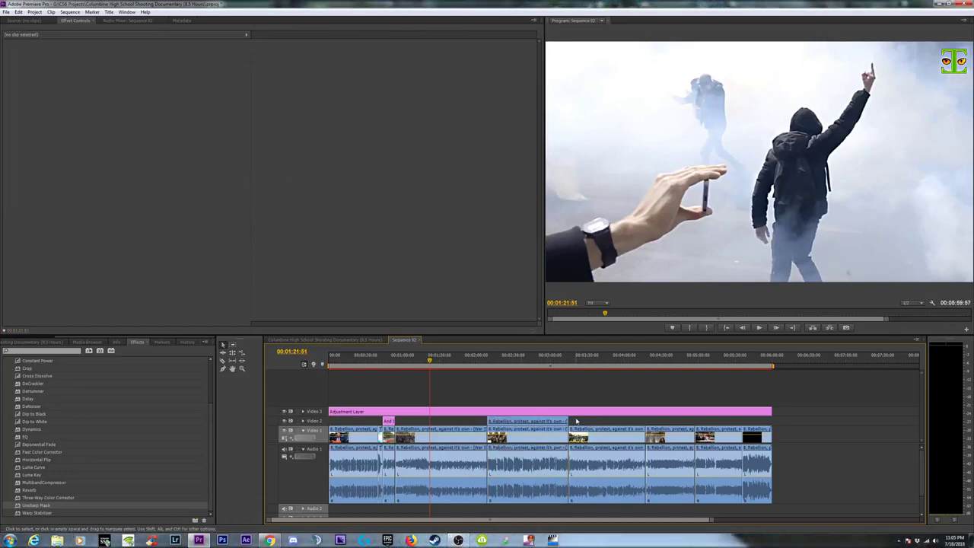
pyautogui.click(600, 413)
pyautogui.click(591, 421)
pyautogui.press('Delete')
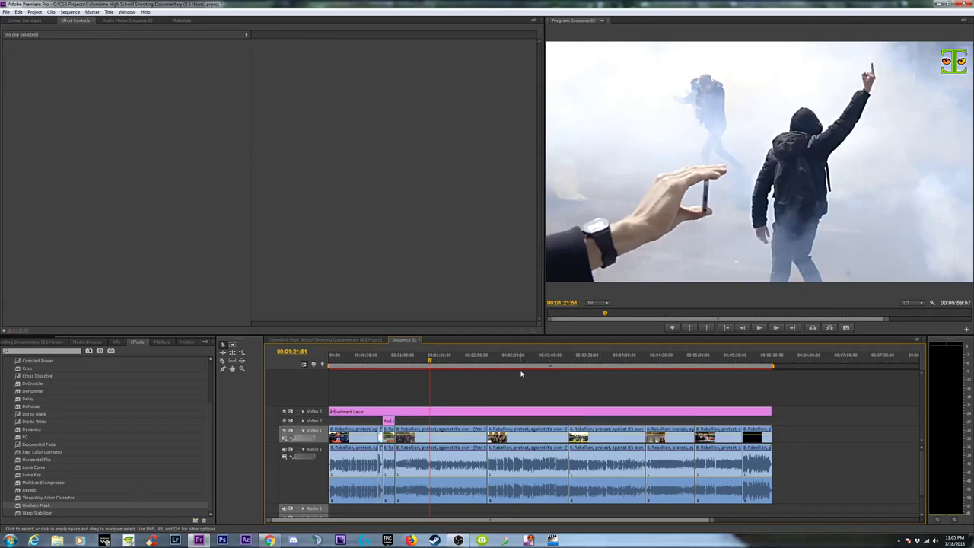
pyautogui.click(356, 364)
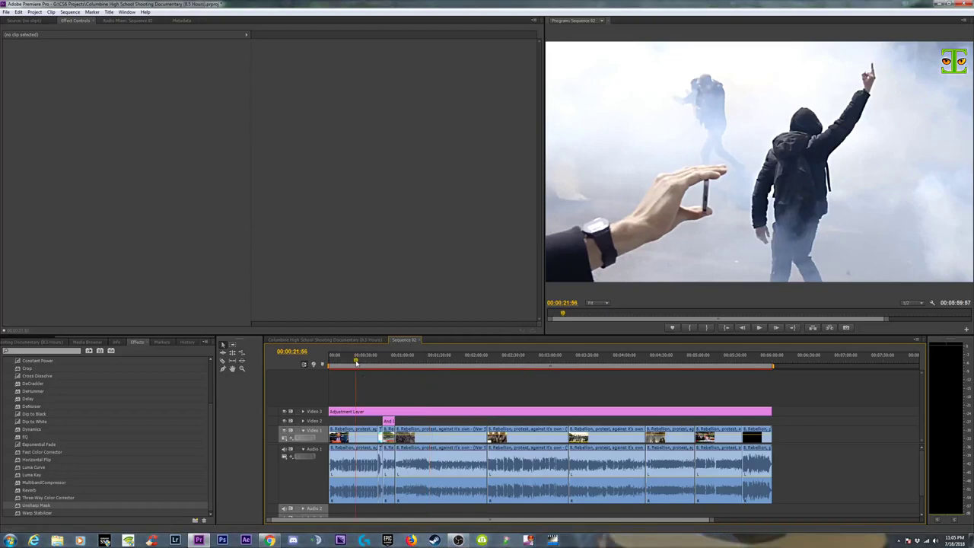
pyautogui.moveTo(362, 364); pyautogui.dragTo(421, 364)
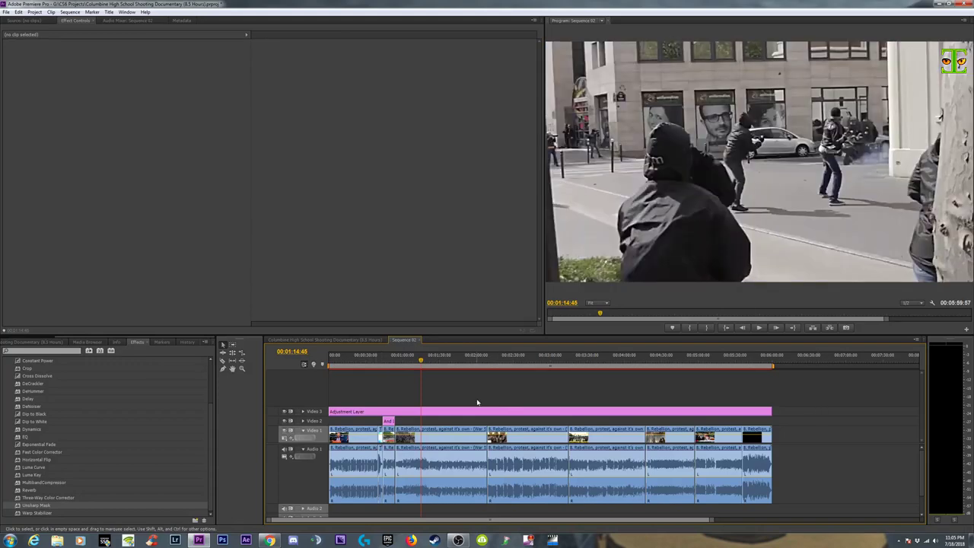
pyautogui.hotkey('ctrl', 'm')
pyautogui.click(587, 181)
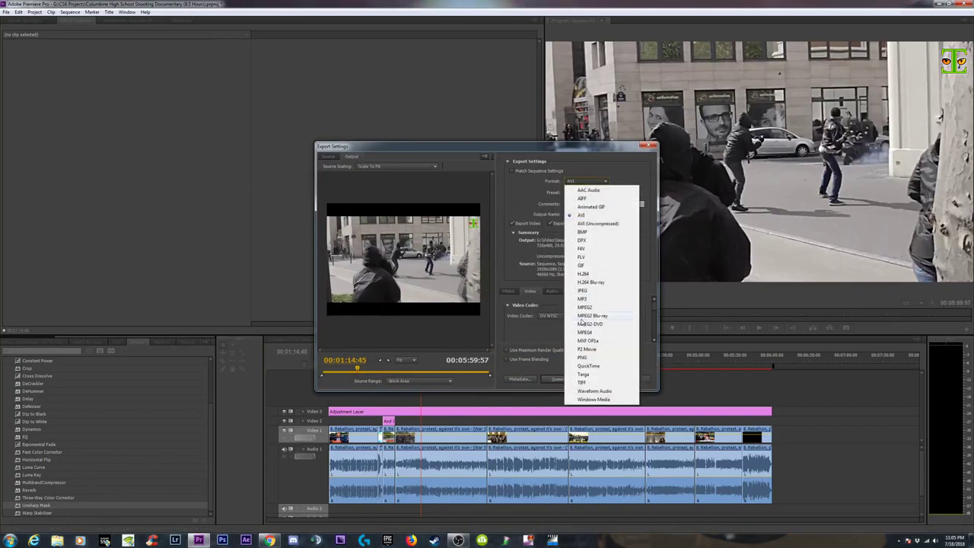
pyautogui.click(585, 273)
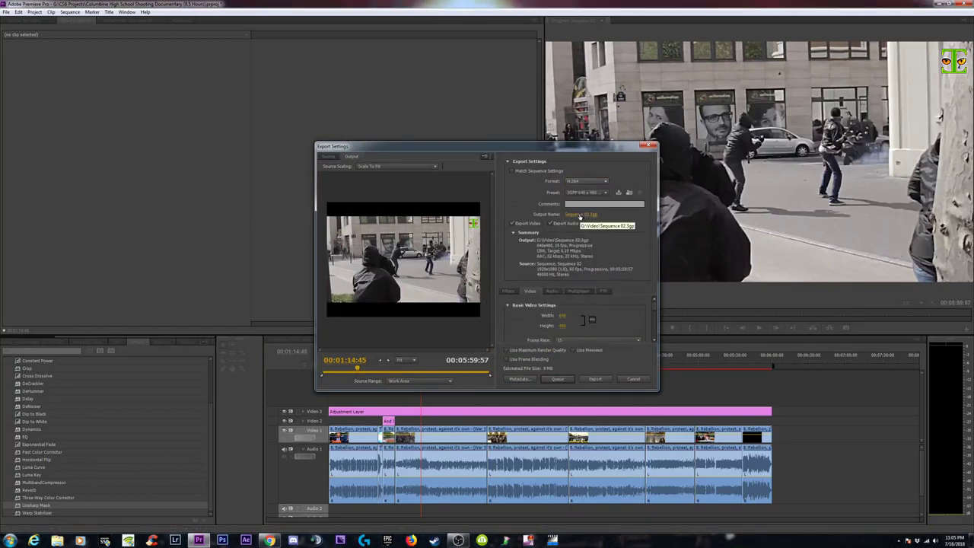
pyautogui.moveTo(582, 215)
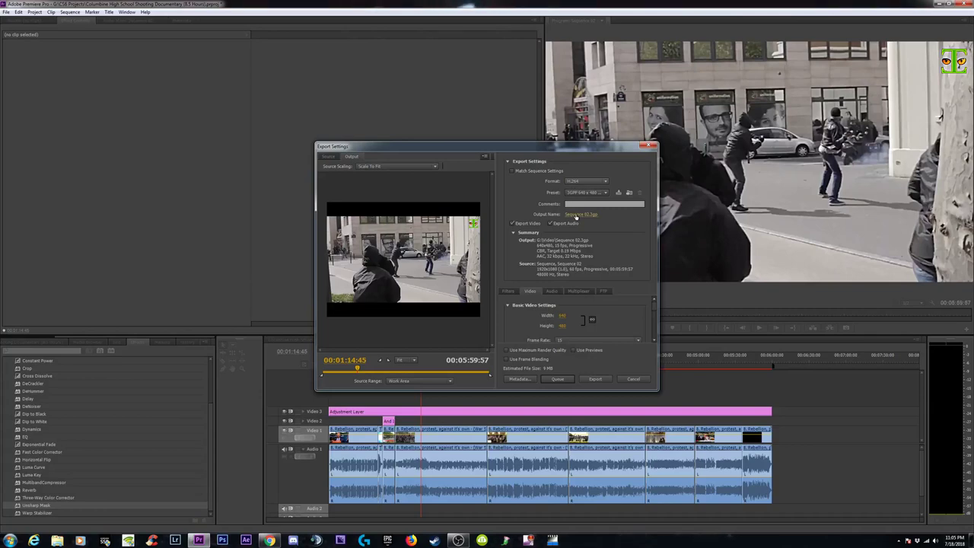
pyautogui.click(576, 215)
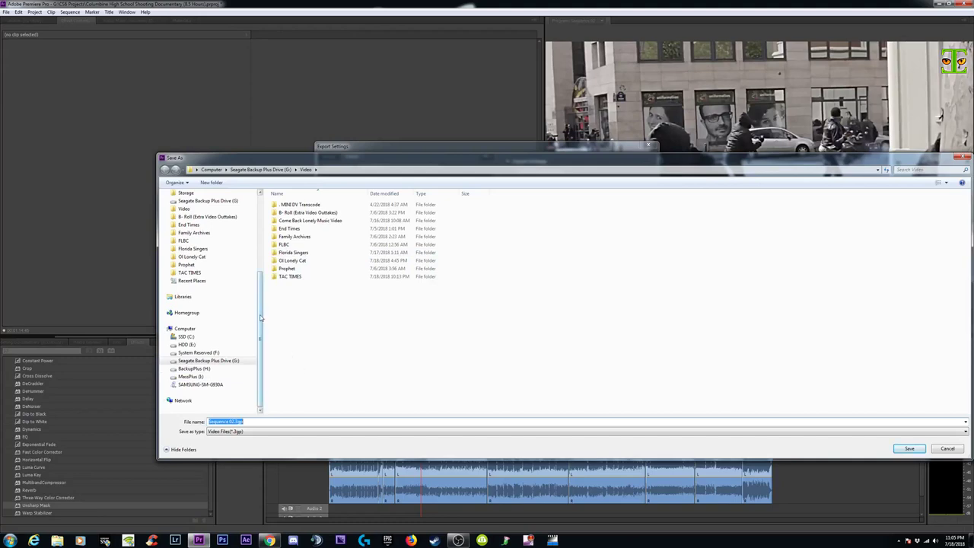
pyautogui.moveTo(260, 339)
pyautogui.mouseDown()
pyautogui.moveTo(258, 288)
pyautogui.moveTo(259, 328)
pyautogui.mouseUp()
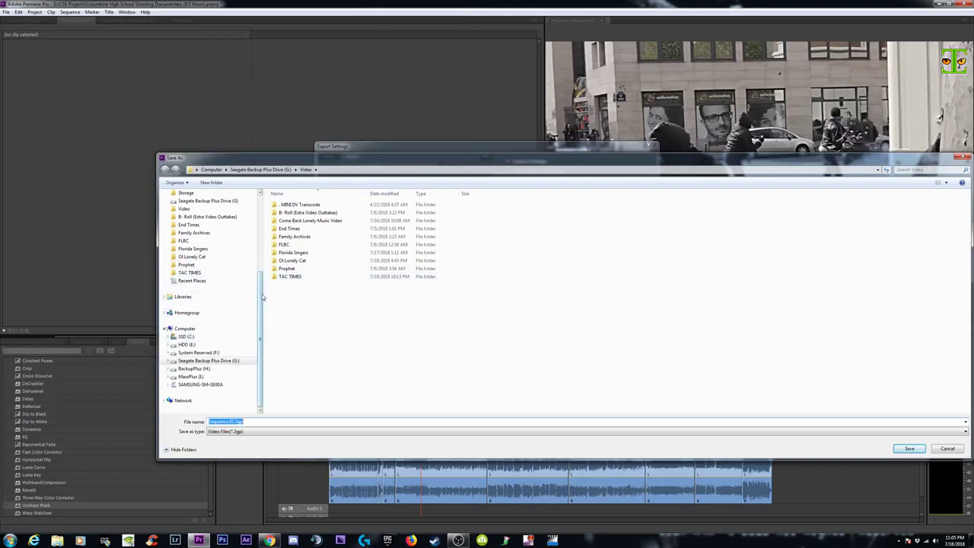
pyautogui.moveTo(260, 319); pyautogui.dragTo(265, 283)
pyautogui.click(184, 281)
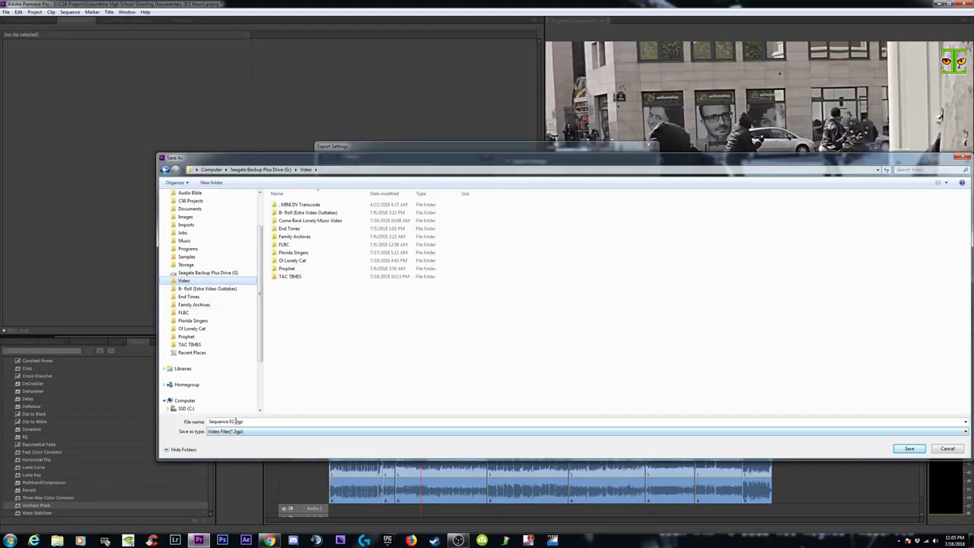
pyautogui.click(216, 421)
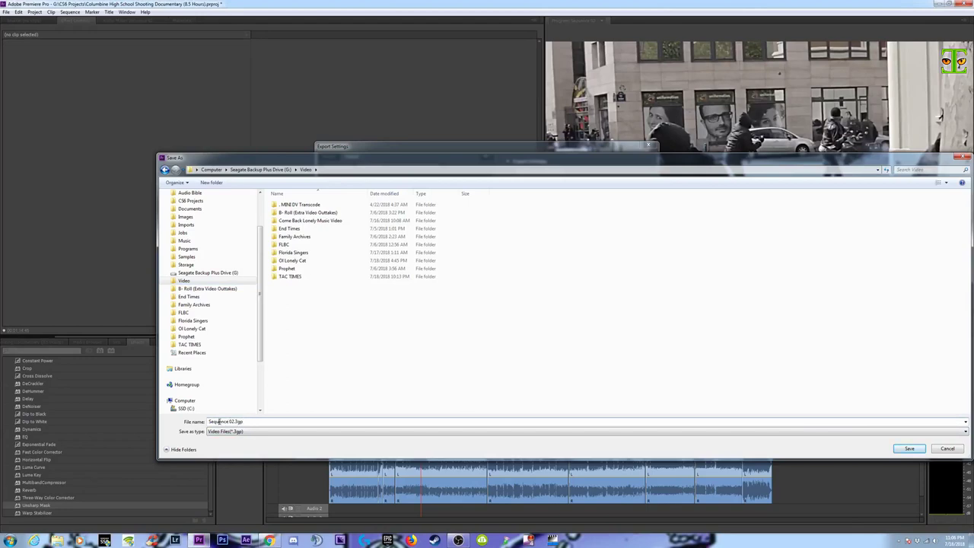
pyautogui.moveTo(774, 159); pyautogui.dragTo(695, 63)
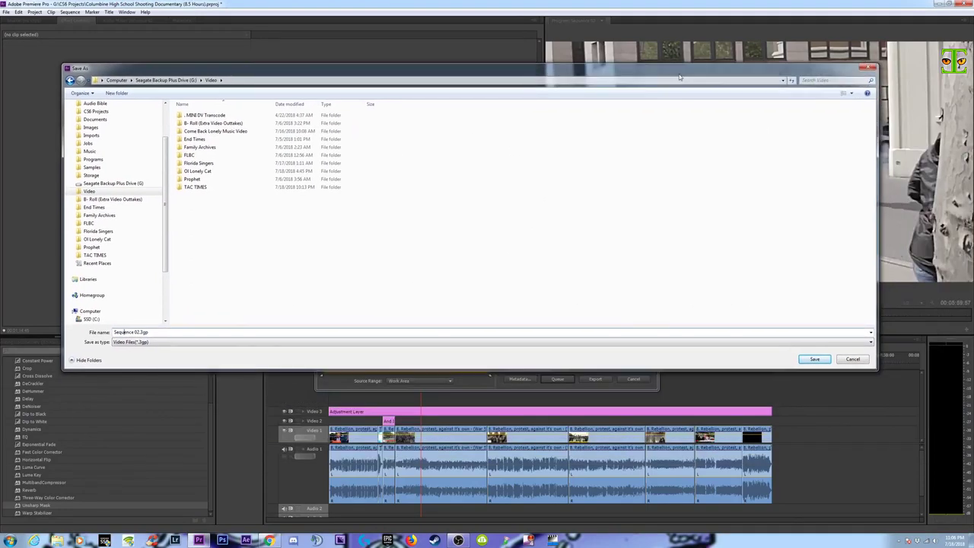
pyautogui.click(867, 351)
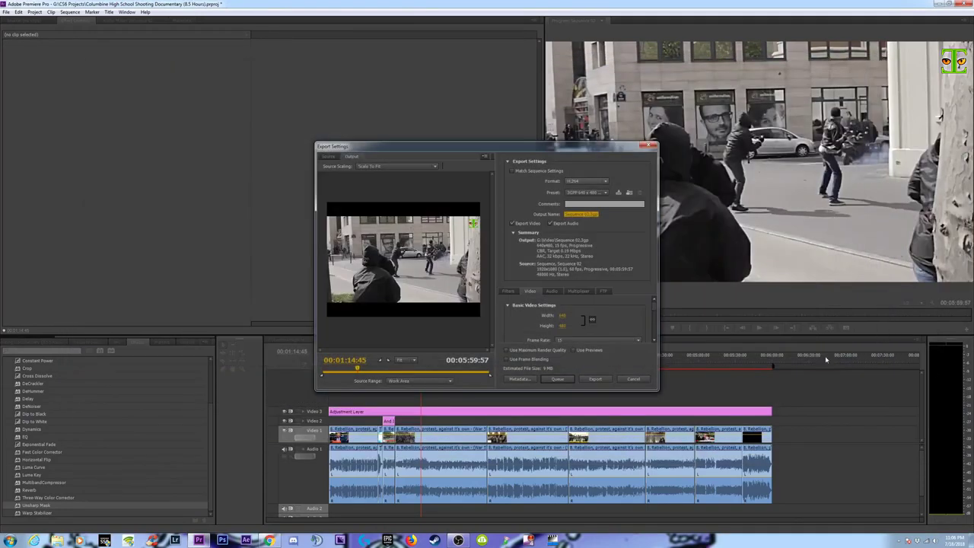
pyautogui.click(631, 379)
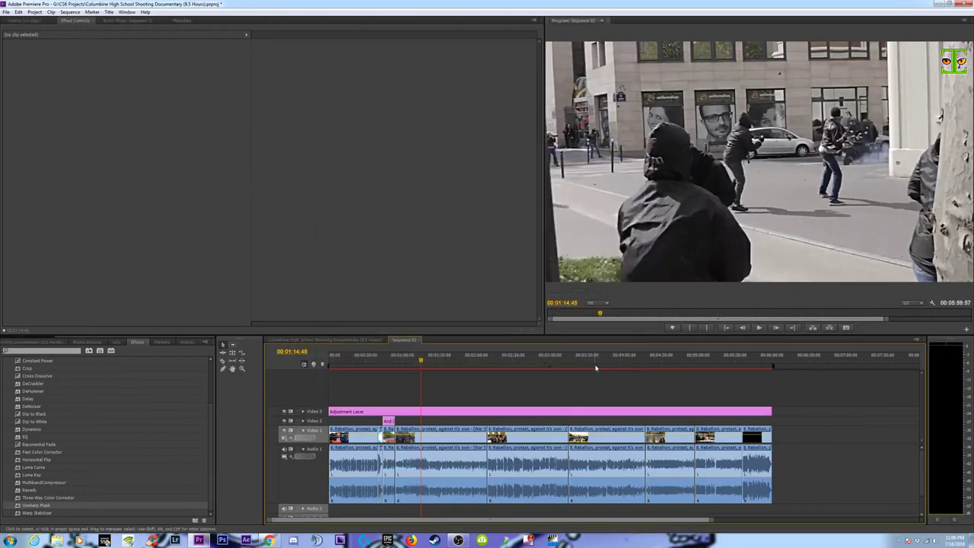
pyautogui.click(57, 540)
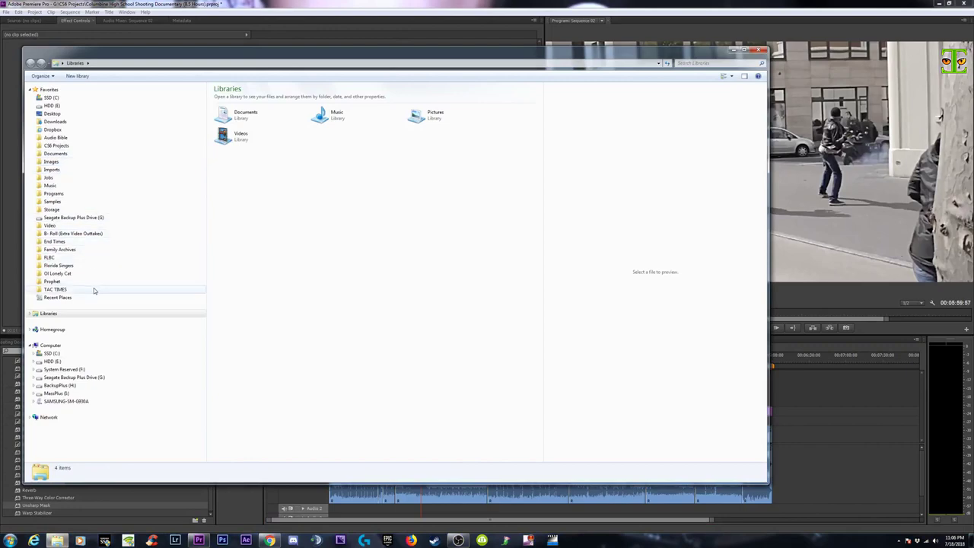
pyautogui.click(49, 226)
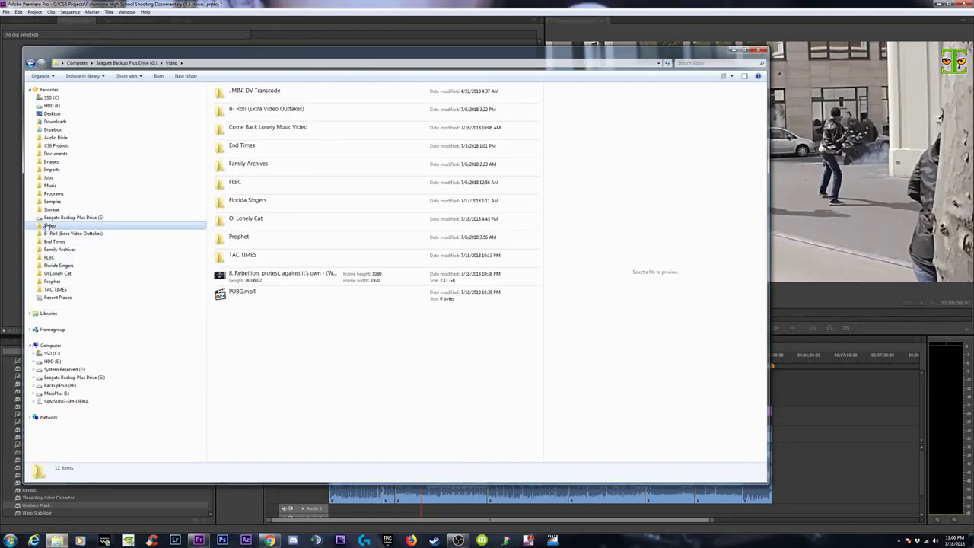
pyautogui.click(278, 275)
pyautogui.click(278, 275)
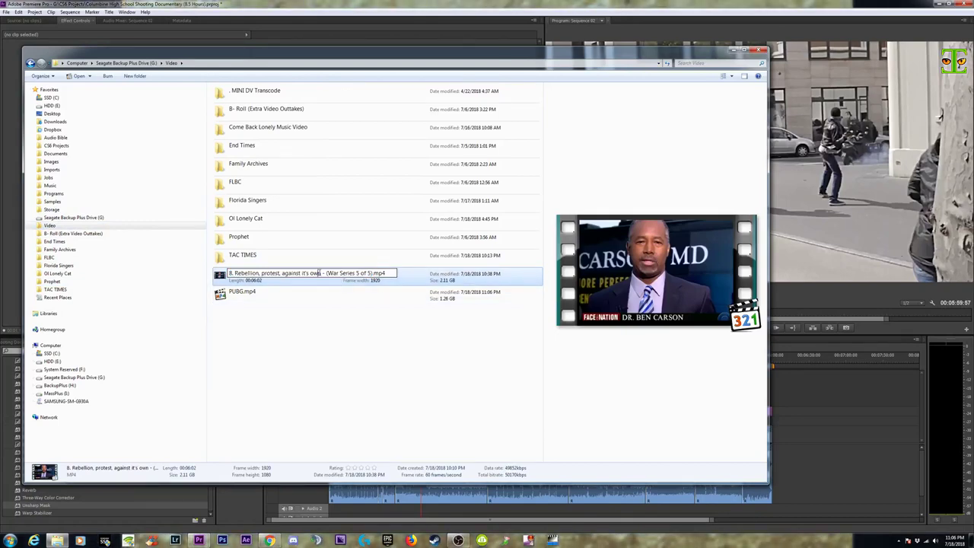
pyautogui.press('Return')
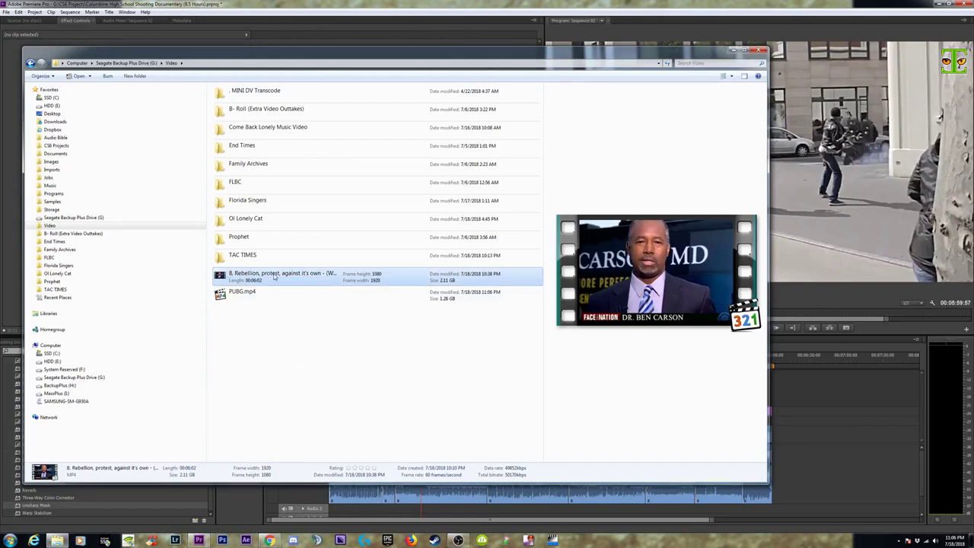
pyautogui.click(275, 274)
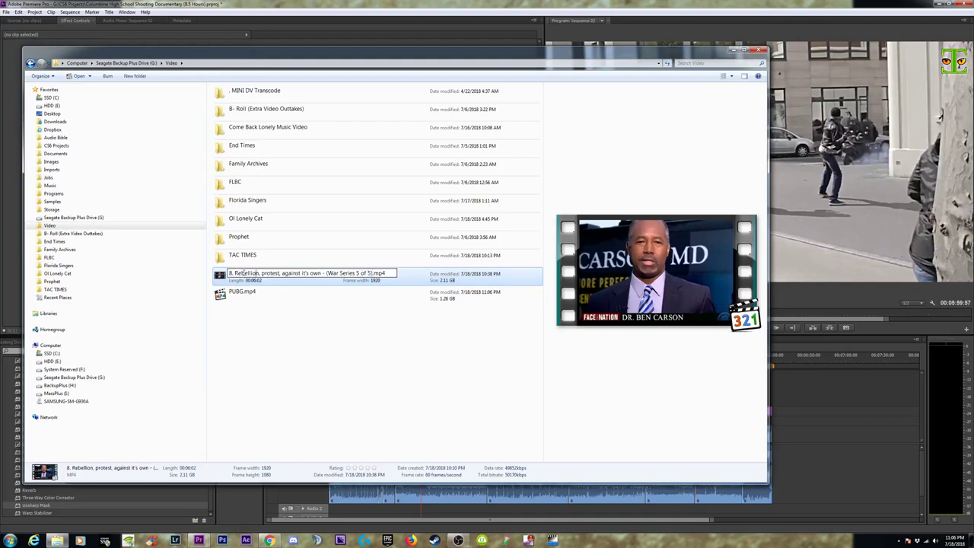
pyautogui.moveTo(230, 274); pyautogui.dragTo(320, 274)
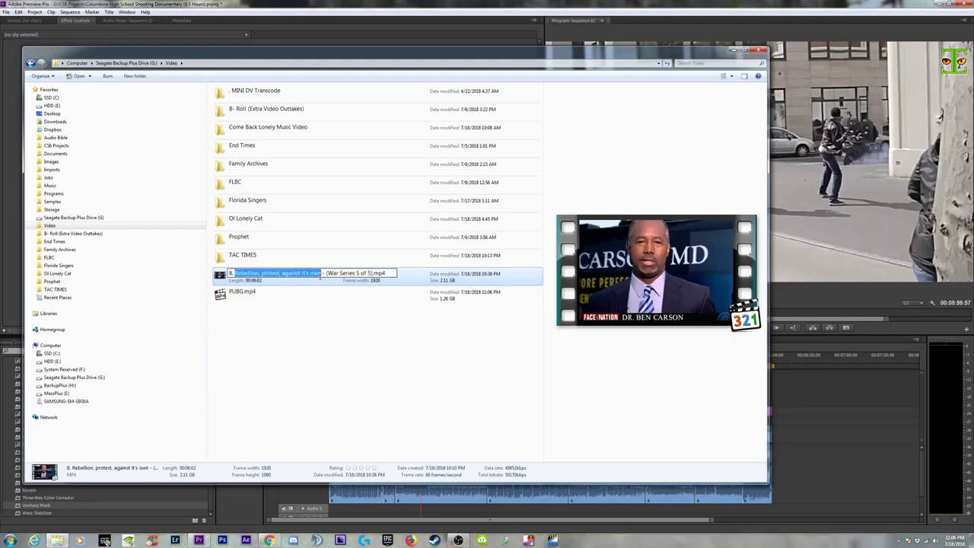
pyautogui.click(339, 343)
pyautogui.click(735, 54)
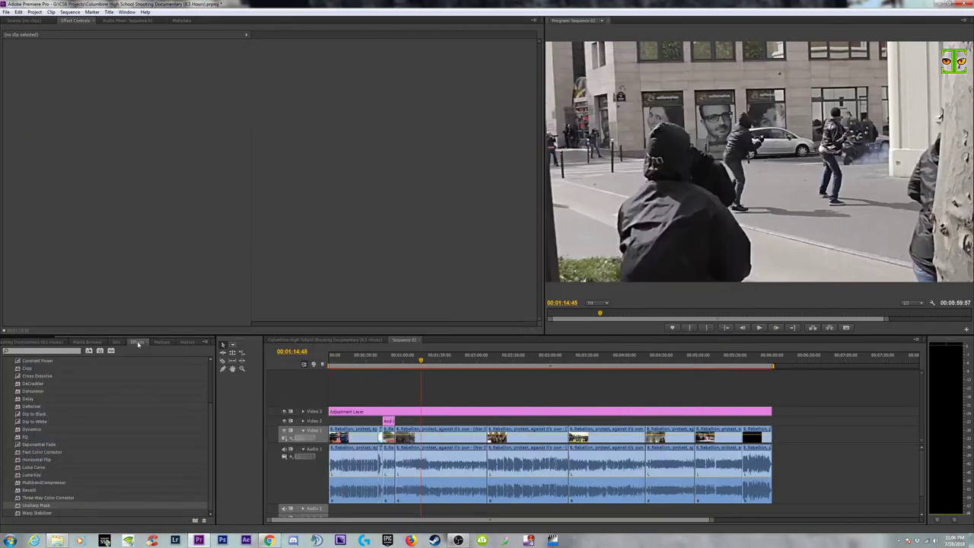
# Check the full documentary sequence around 4:31, then close its timeline tab
pyautogui.click(36, 349)
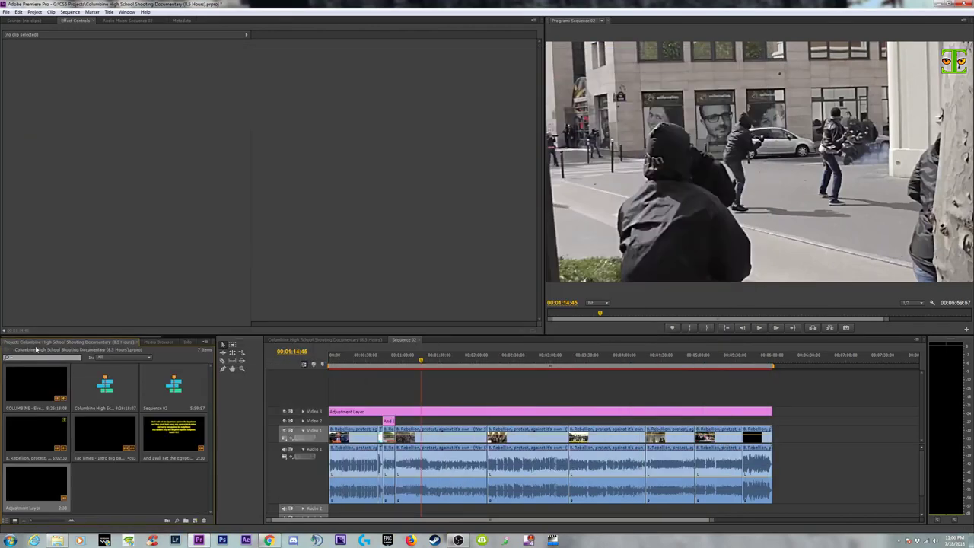
pyautogui.click(173, 382)
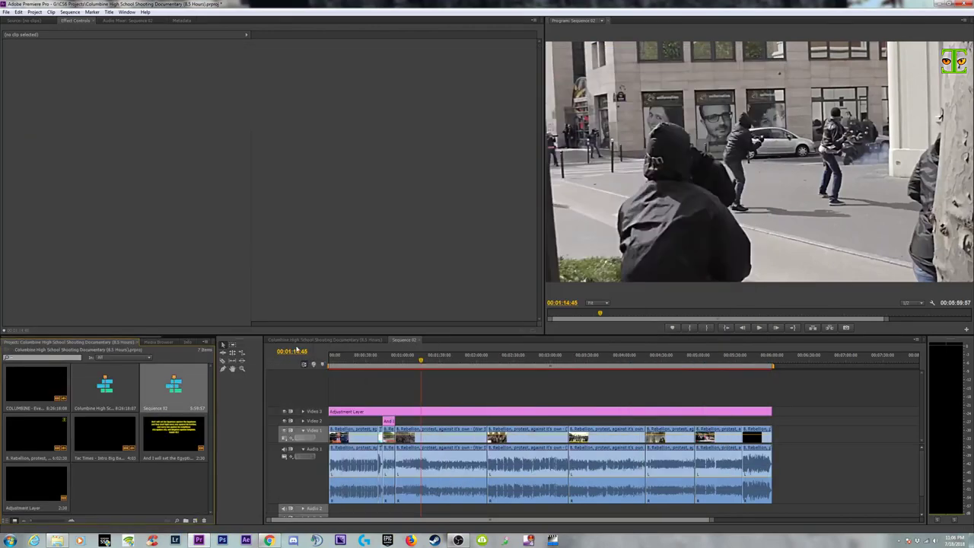
pyautogui.click(337, 339)
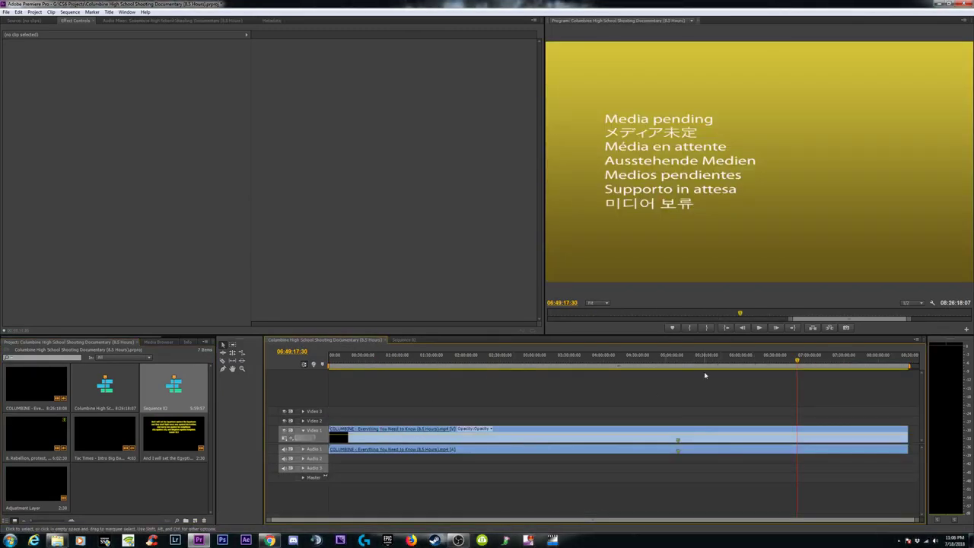
pyautogui.click(639, 355)
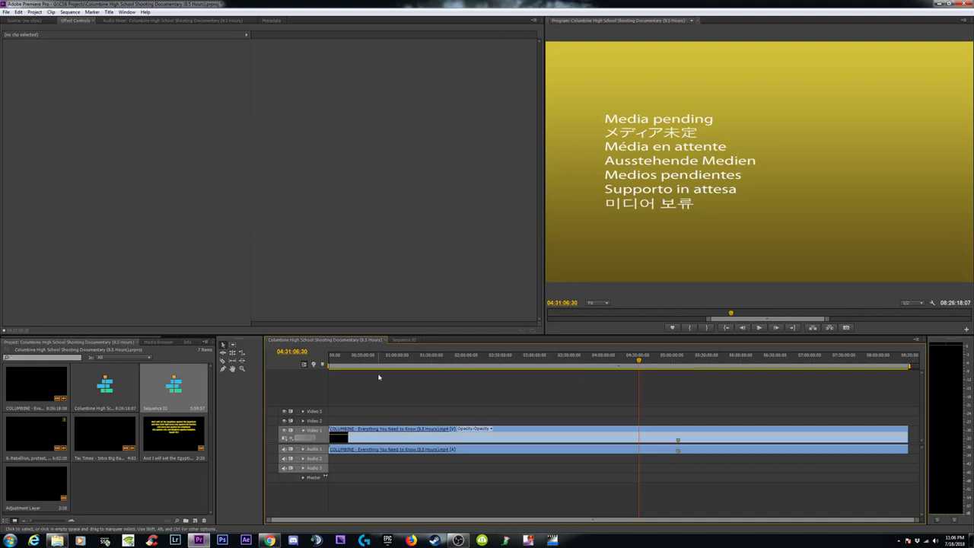
pyautogui.click(386, 340)
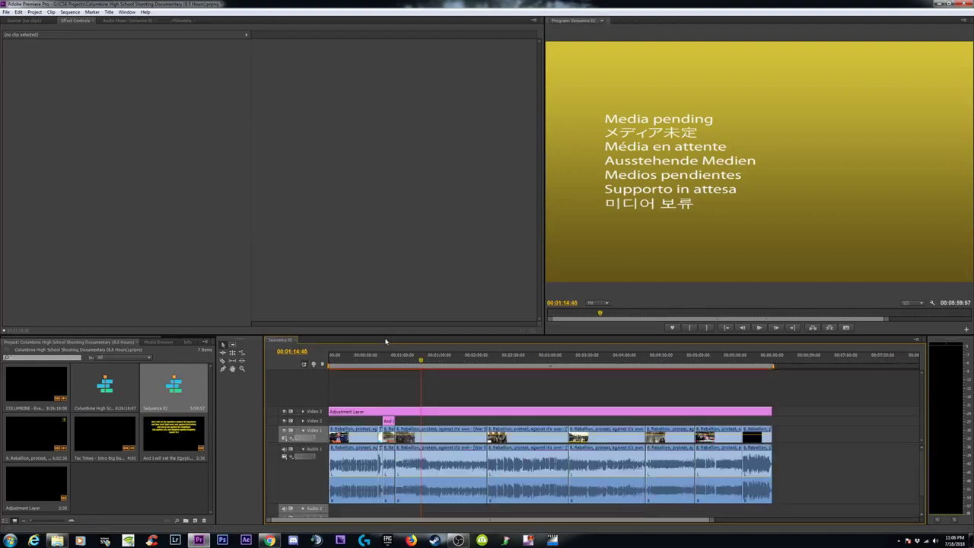
# Open the long Columbine sequence in the timeline and close it again
pyautogui.click(105, 384)
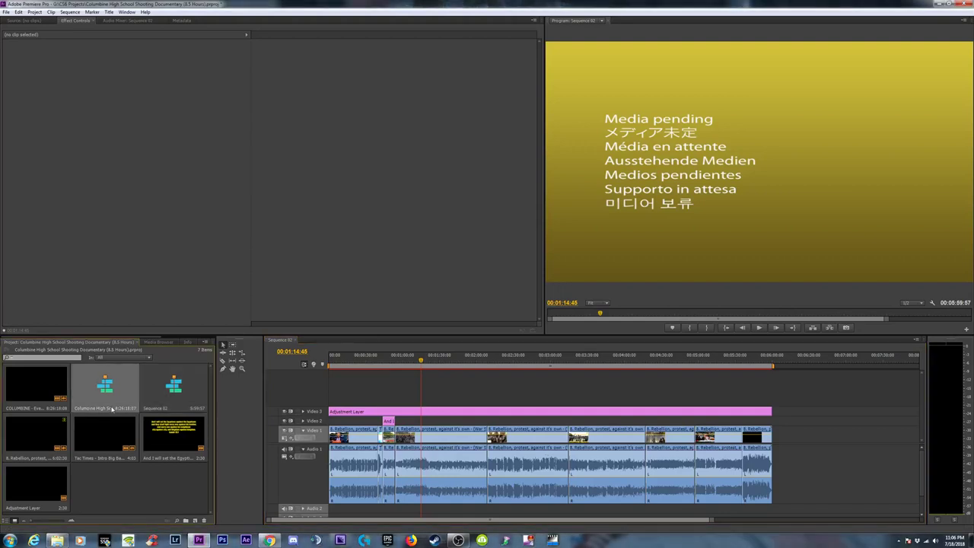
pyautogui.doubleClick(105, 384)
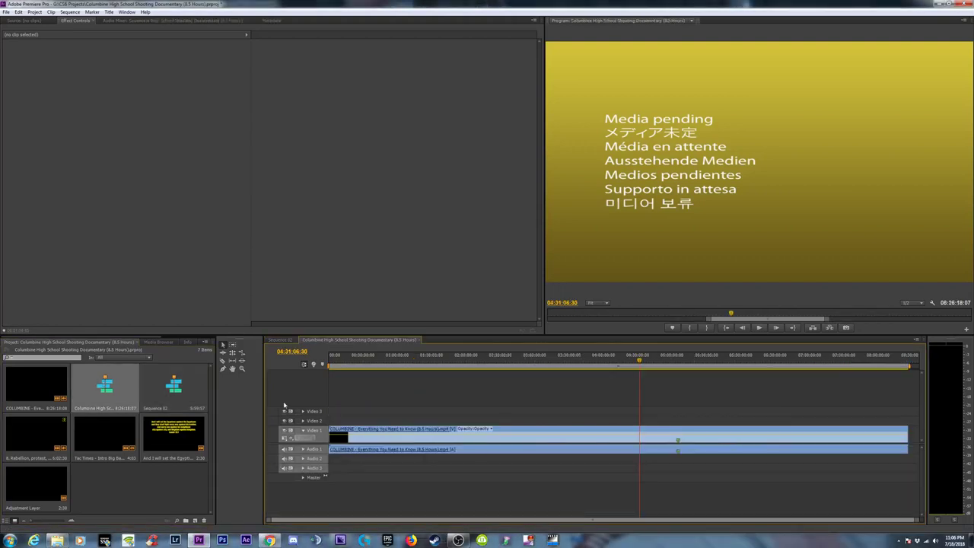
pyautogui.click(420, 341)
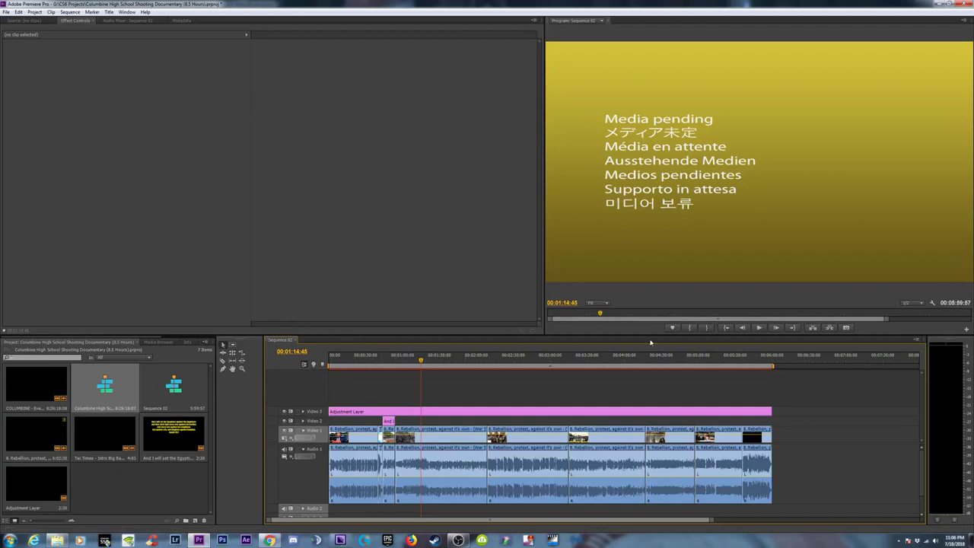
# Paste the new name into Sequence 02 and move the playhead to 00:01:10:44
pyautogui.click(173, 385)
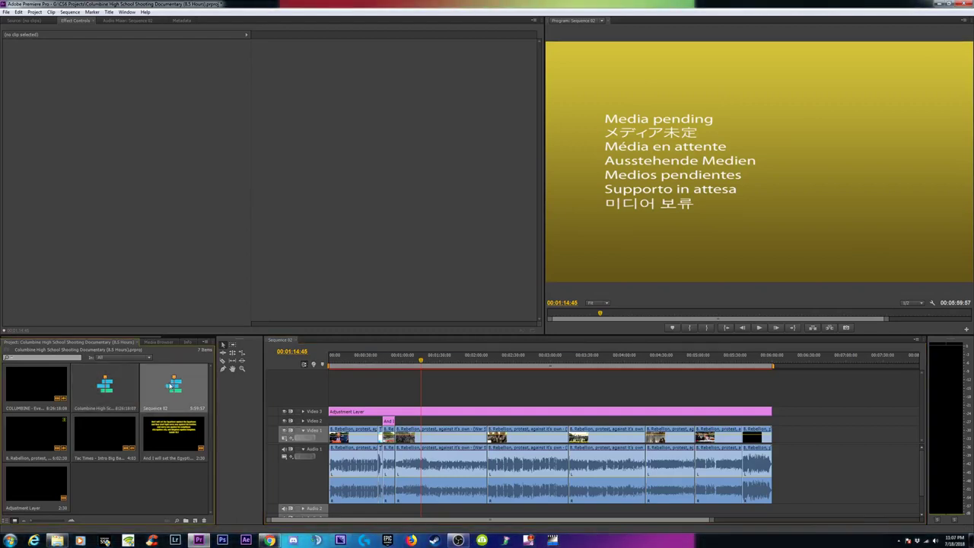
pyautogui.click(155, 408)
pyautogui.write("Rebellion, protest, against it's own")
pyautogui.click(164, 492)
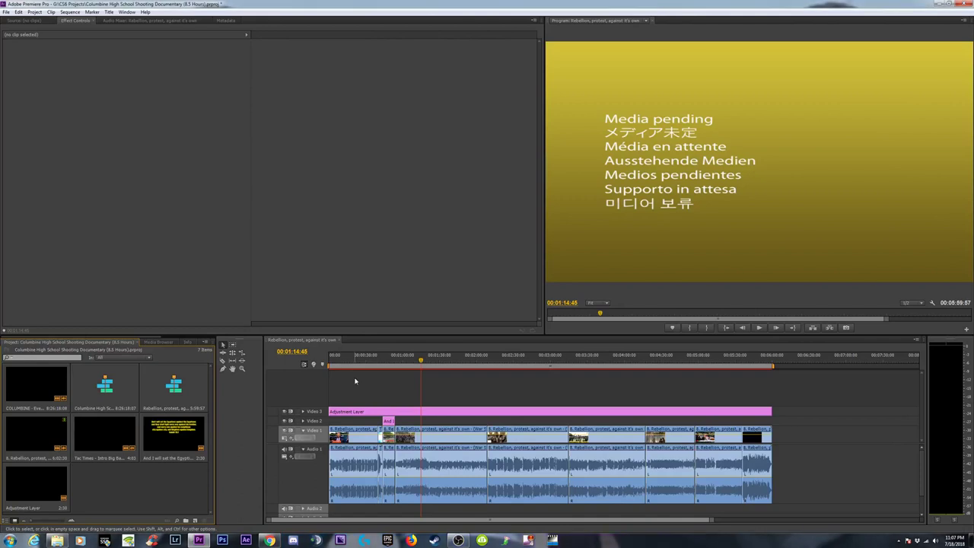
pyautogui.click(416, 361)
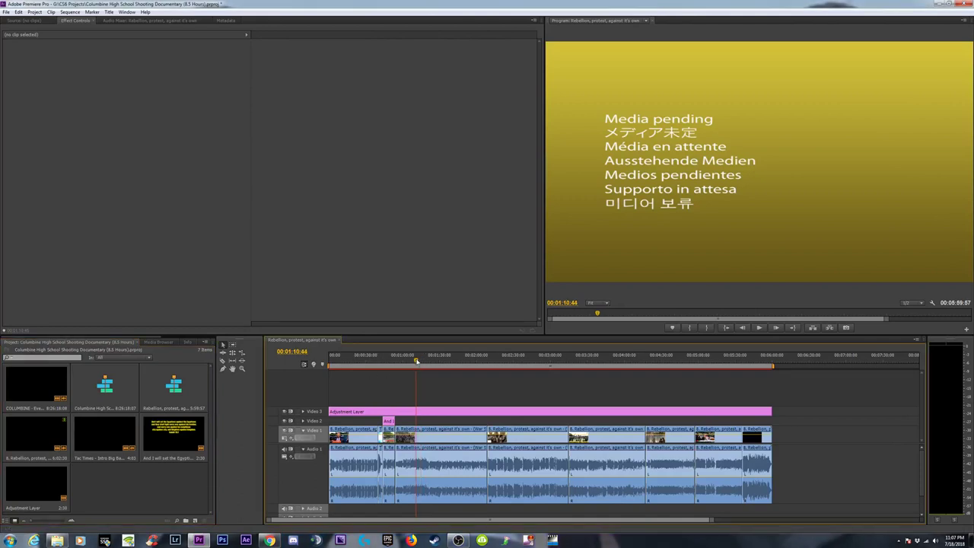
# Open Export Settings with Ctrl+M and choose the HD 1080p 60fps preset
pyautogui.hotkey('ctrl', 'm')
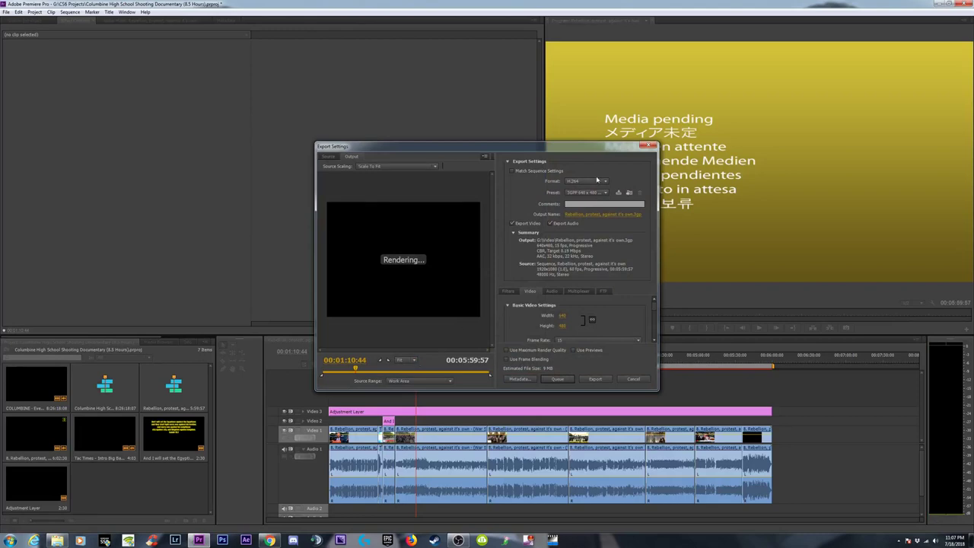
pyautogui.click(604, 181)
pyautogui.click(602, 275)
pyautogui.click(605, 193)
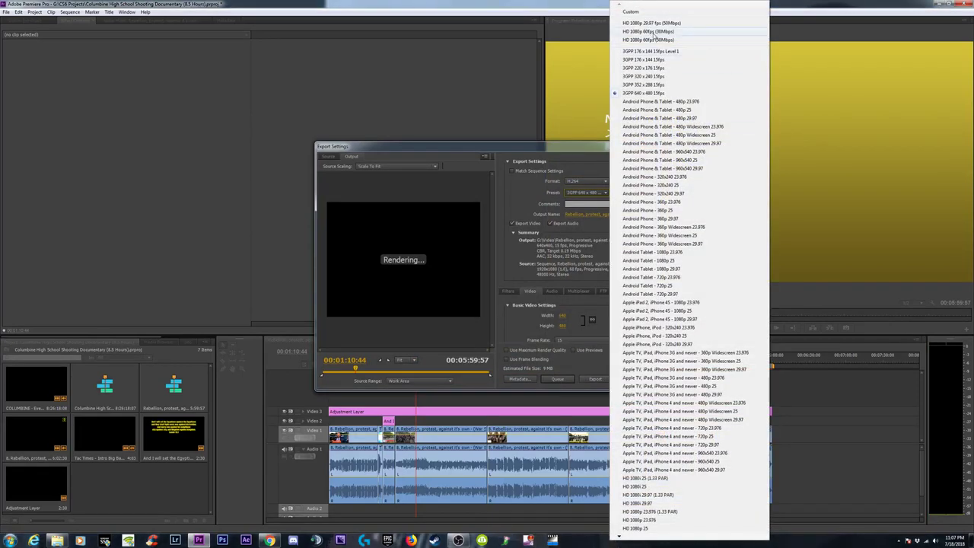
pyautogui.click(651, 32)
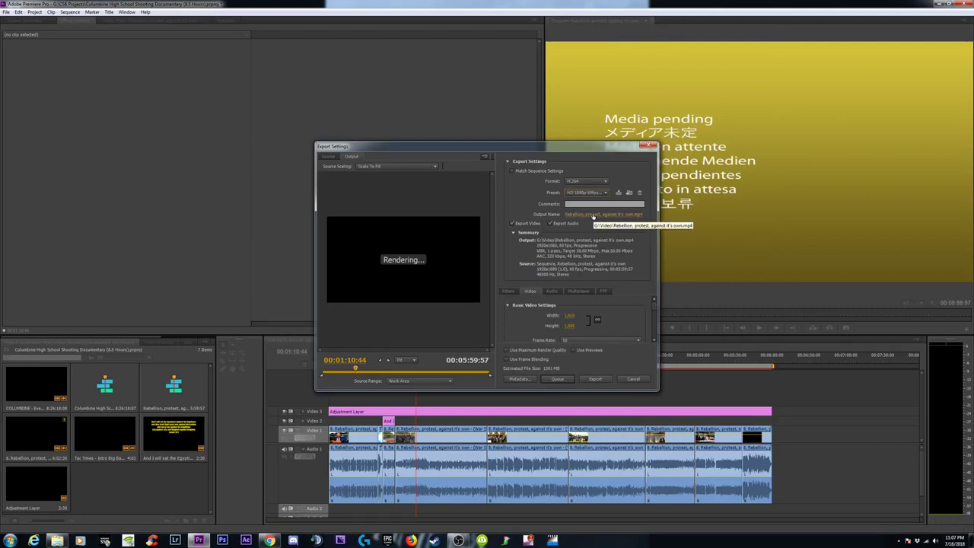
# Confirm the output file name and location, then queue the export in Media Encoder
pyautogui.click(594, 214)
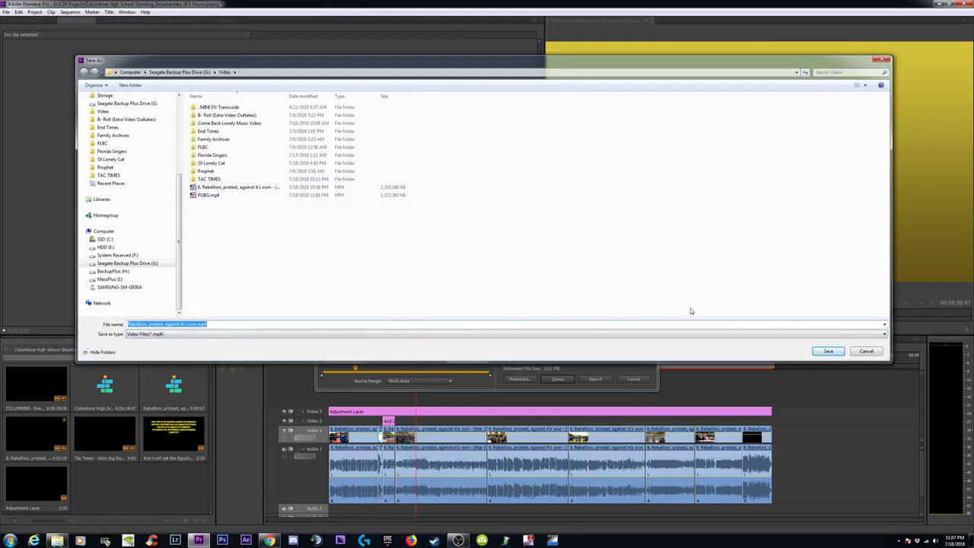
pyautogui.click(828, 351)
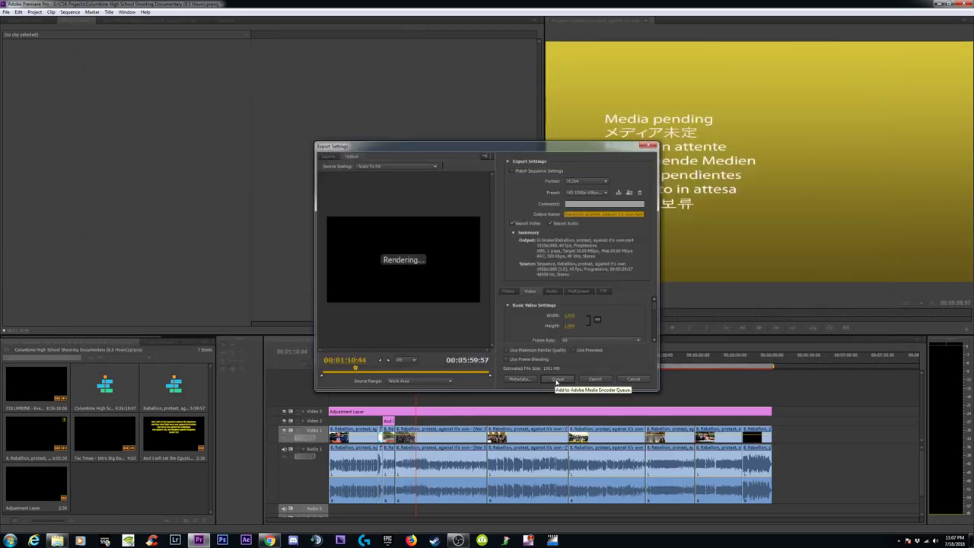
pyautogui.click(561, 379)
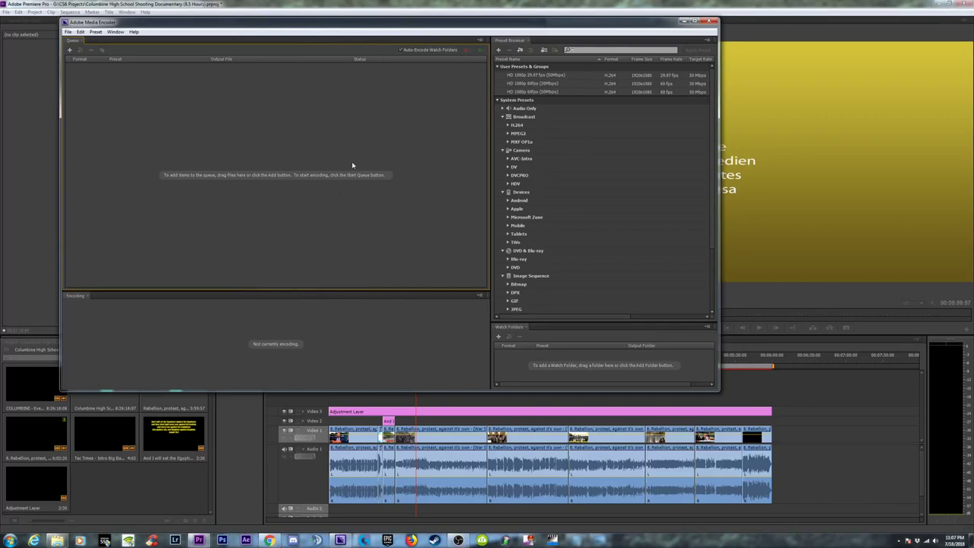
# Reposition the Media Encoder window and start encoding the queue
pyautogui.moveTo(221, 21); pyautogui.dragTo(242, 59)
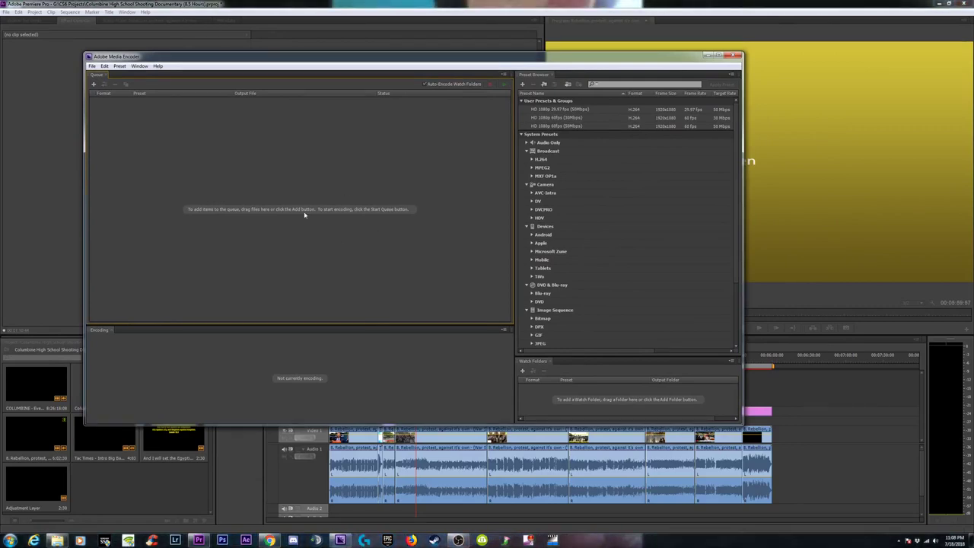
pyautogui.moveTo(441, 57); pyautogui.dragTo(431, 28)
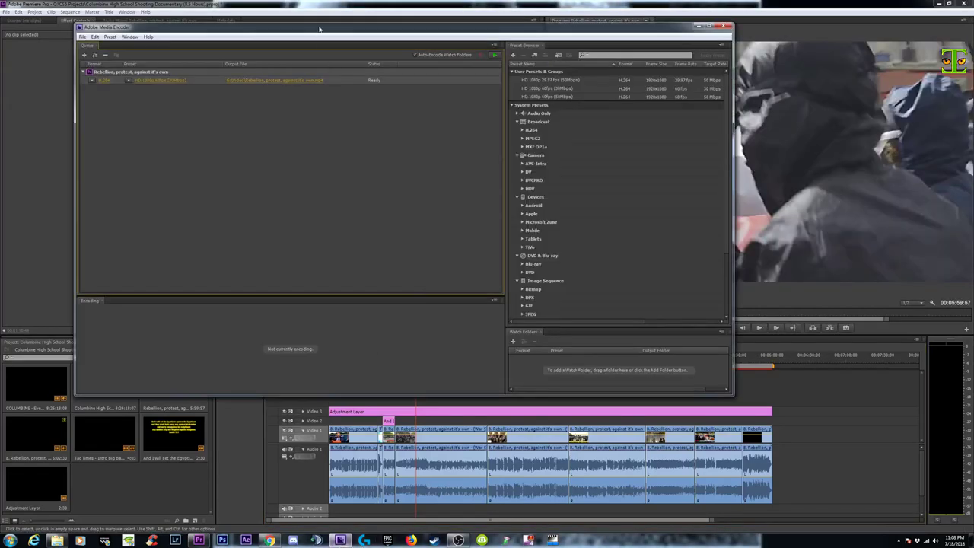
pyautogui.moveTo(321, 28); pyautogui.dragTo(335, 49)
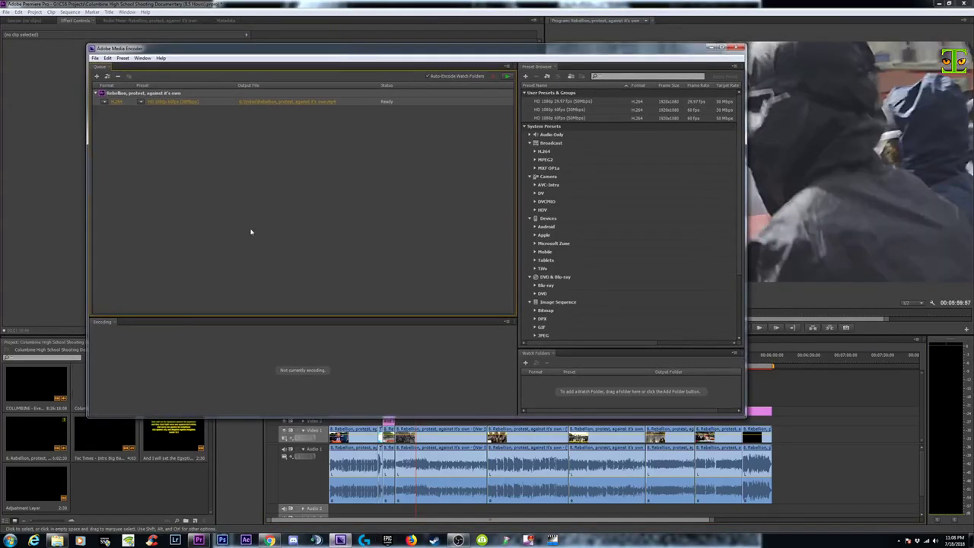
pyautogui.click(508, 77)
# Minimize Premiere Pro and the browser, then nudge Media Encoder to the right
pyautogui.click(949, 4)
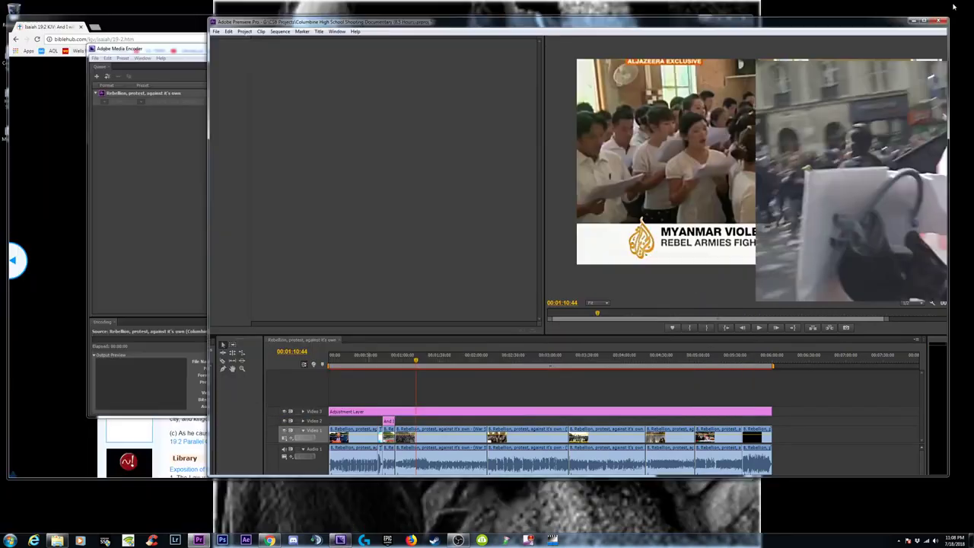
pyautogui.click(707, 20)
pyautogui.doubleClick(707, 21)
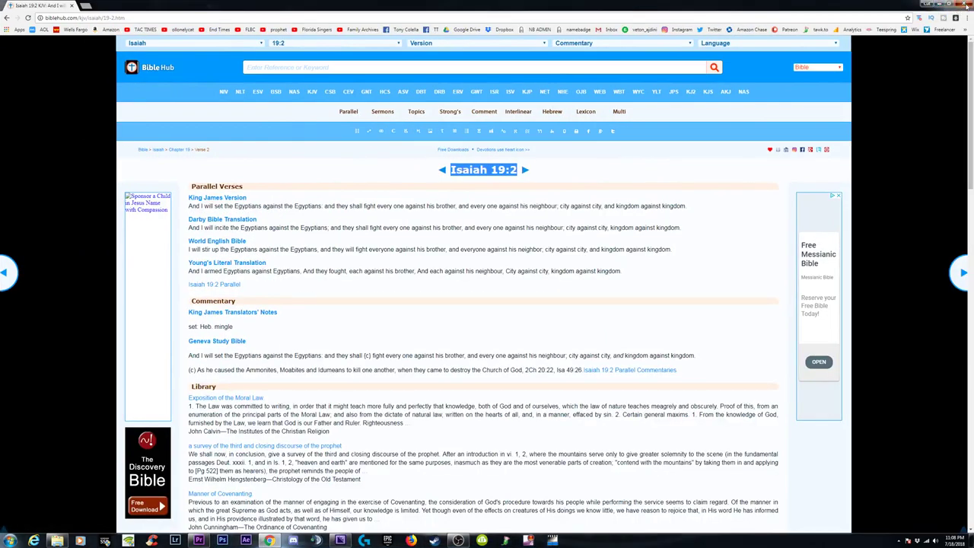
pyautogui.click(941, 5)
pyautogui.moveTo(592, 49); pyautogui.dragTo(660, 44)
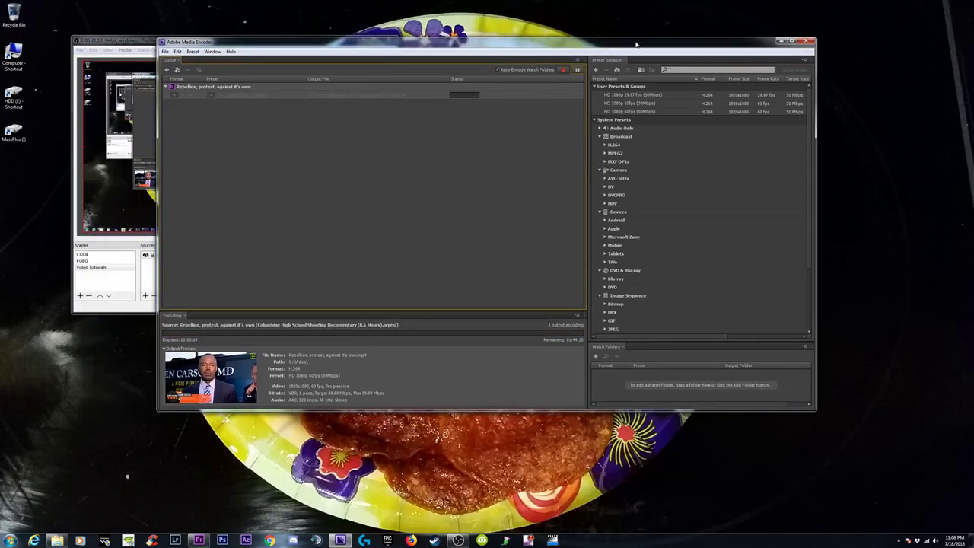
# Maximize and restore Media Encoder, switching between it and Premiere Pro
pyautogui.click(792, 42)
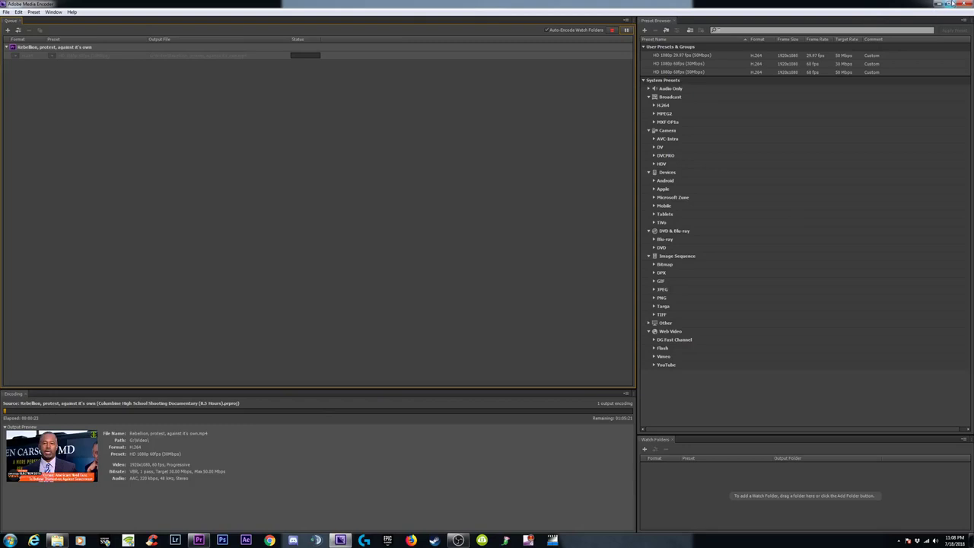
pyautogui.click(948, 4)
pyautogui.click(199, 540)
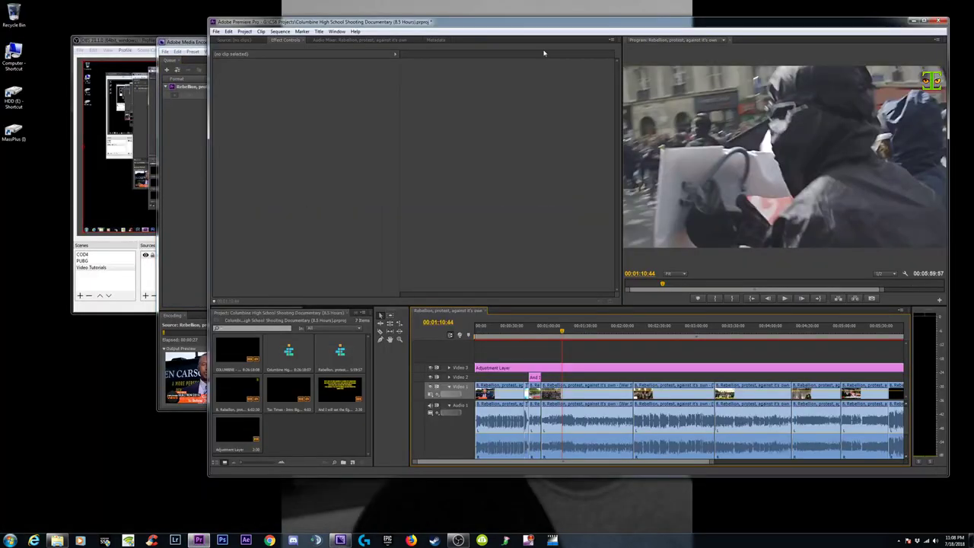
pyautogui.moveTo(150, 41); pyautogui.dragTo(74, 32)
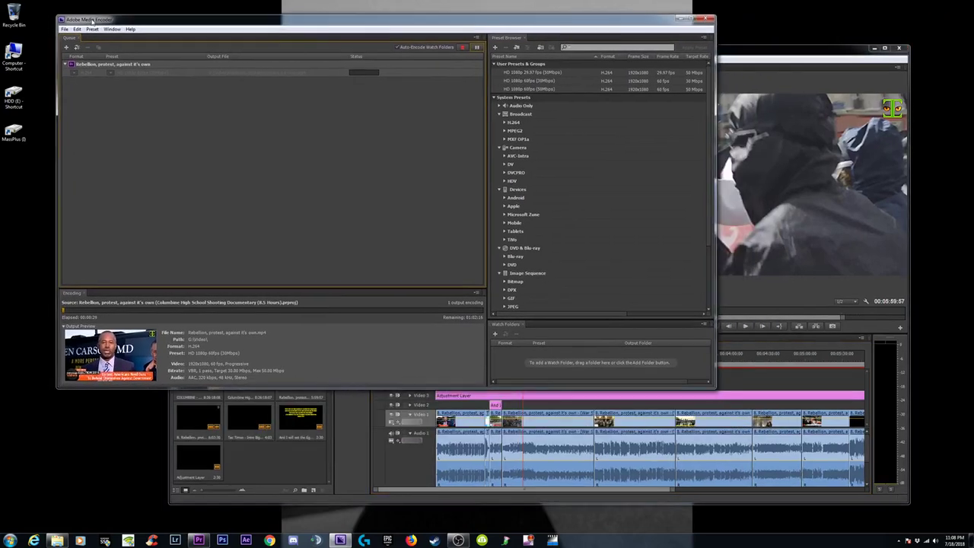
pyautogui.click(776, 53)
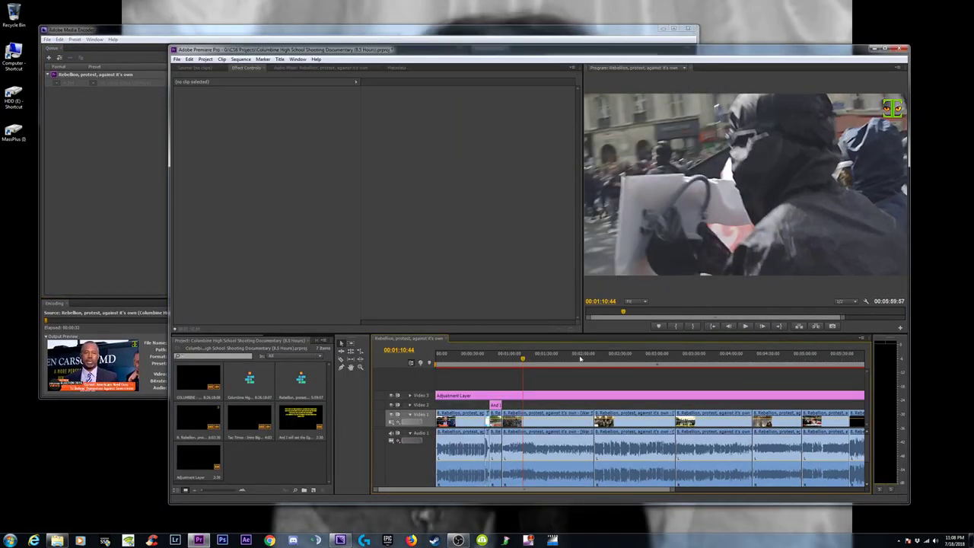
# Pause the encoding queue in Media Encoder and bring Premiere Pro back to the front
pyautogui.click(192, 37)
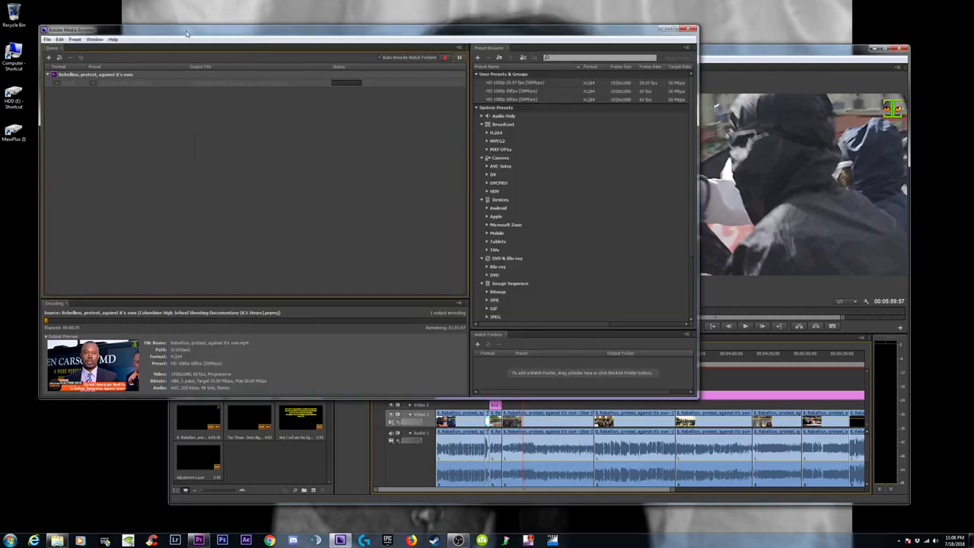
pyautogui.click(458, 59)
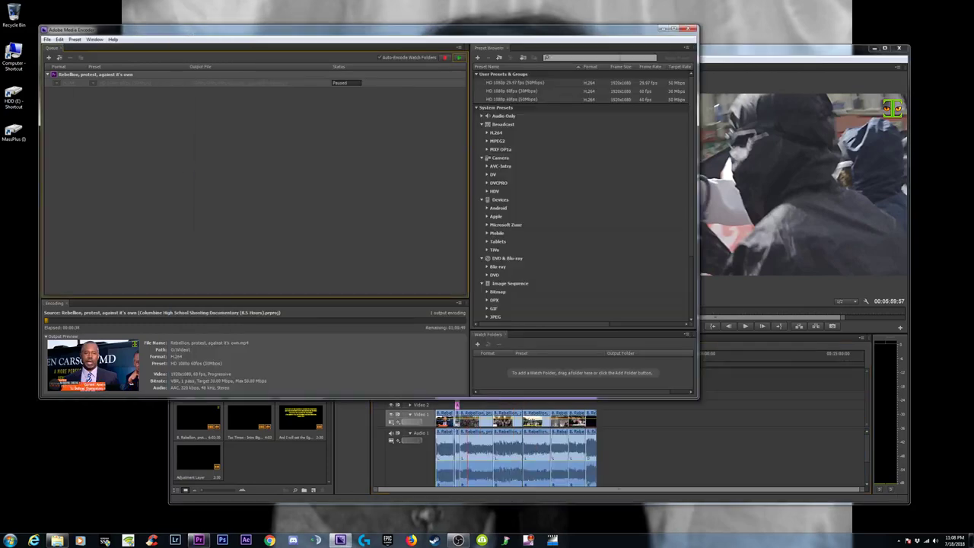
pyautogui.click(723, 46)
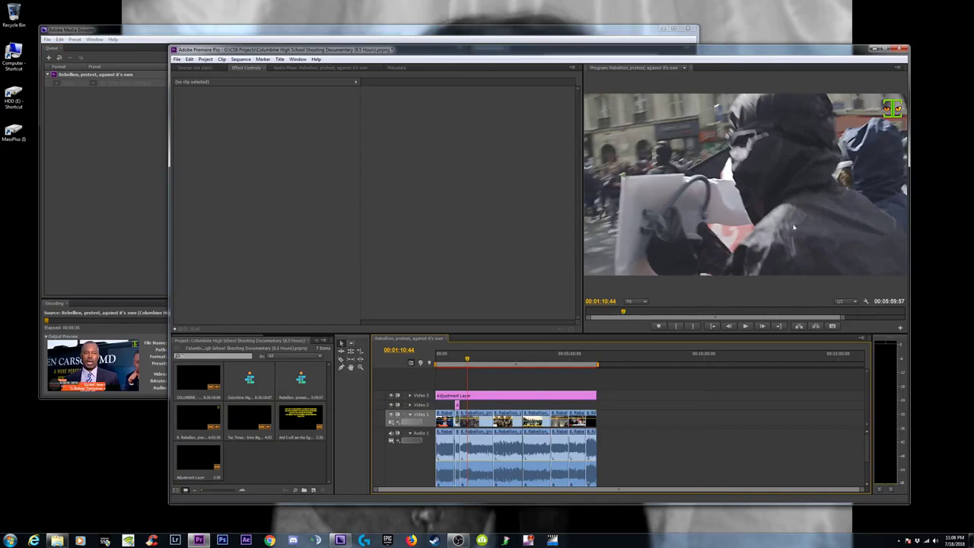
# Maximize Premiere, park at 00:01:19:41, toggle Video 3, render previews and play briefly
pyautogui.click(884, 50)
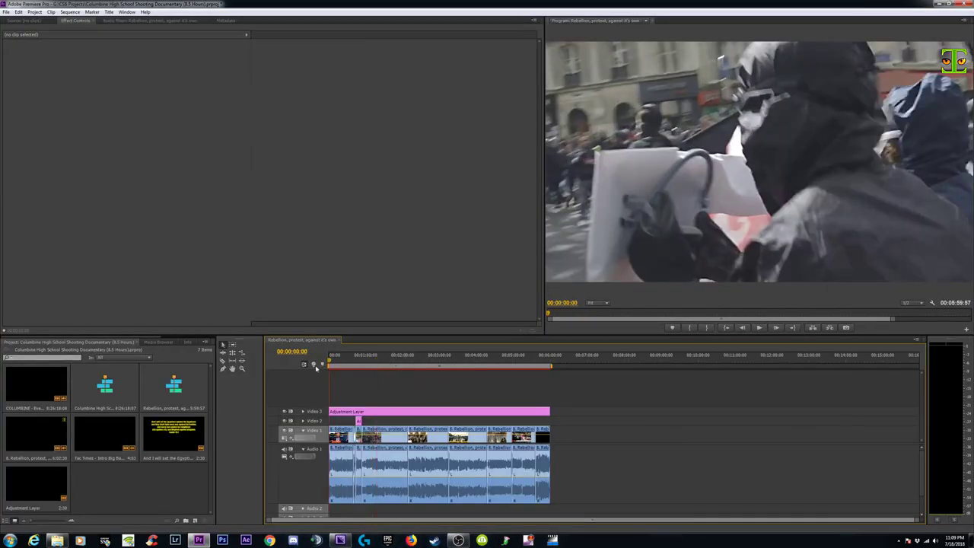
pyautogui.press('Home')
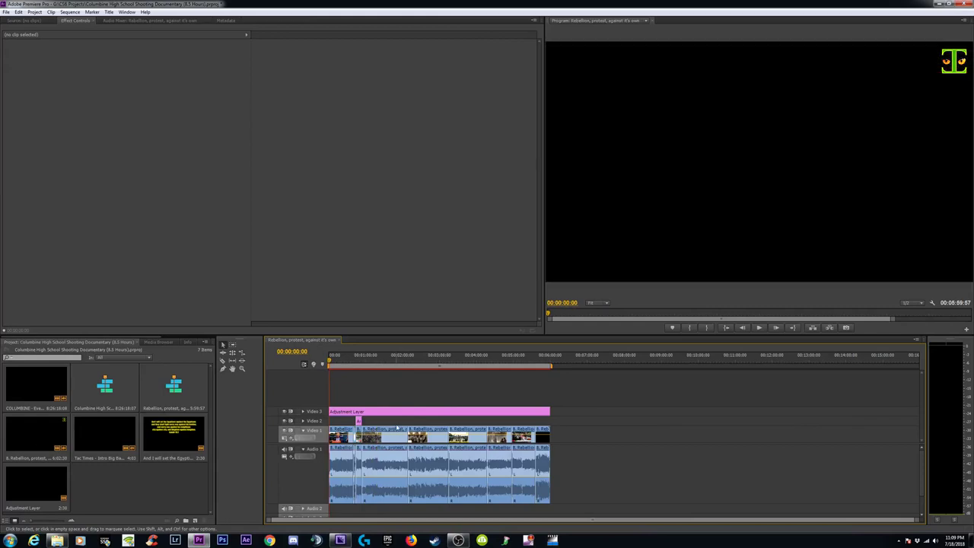
pyautogui.moveTo(440, 366)
pyautogui.click(377, 356)
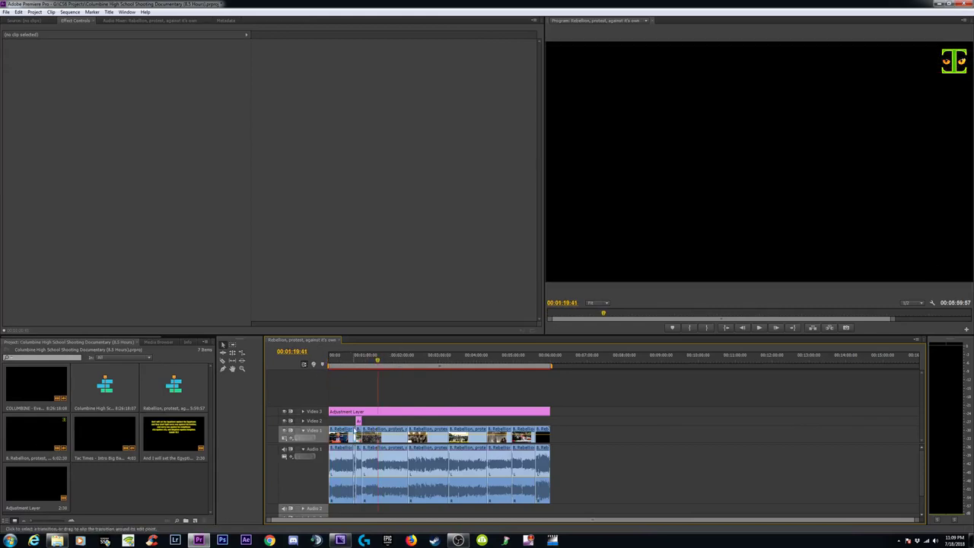
pyautogui.click(286, 412)
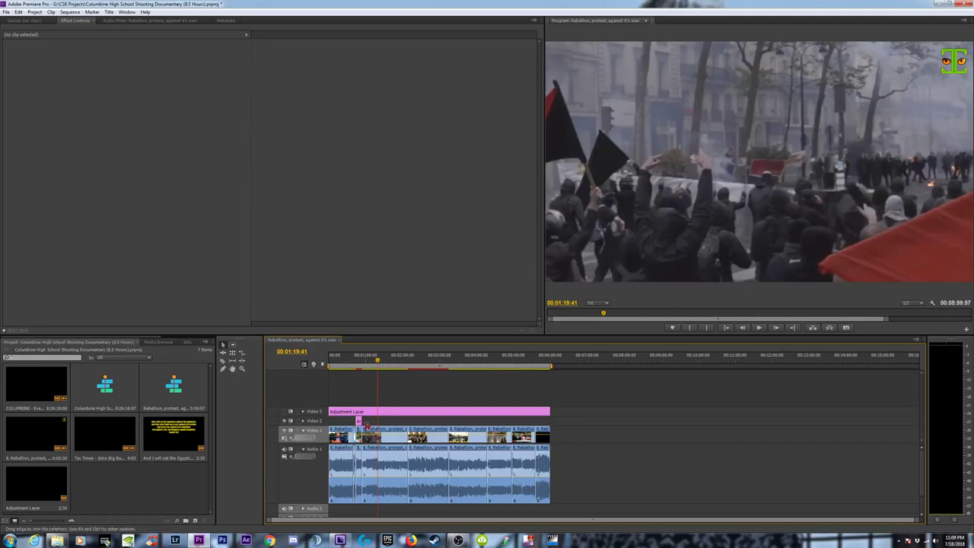
pyautogui.press('Return')
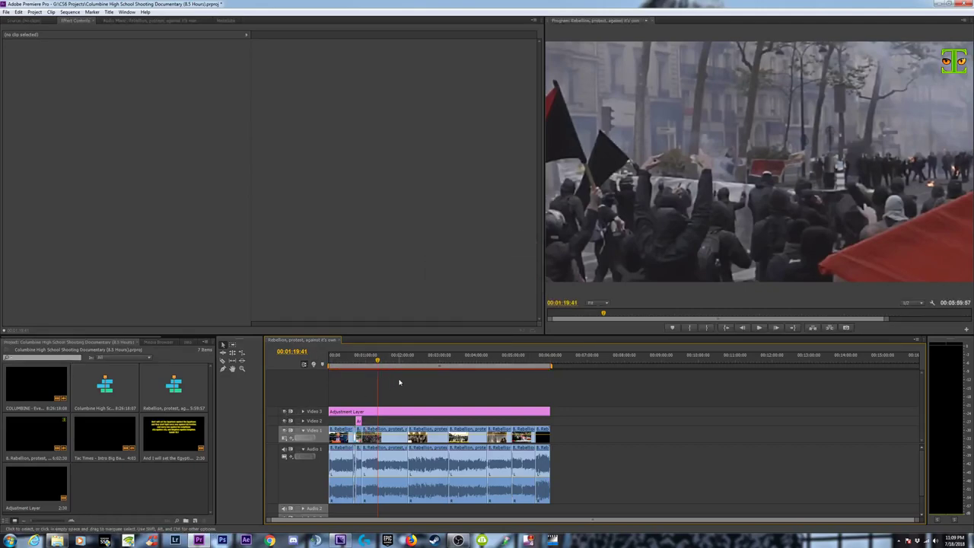
pyautogui.press('space')
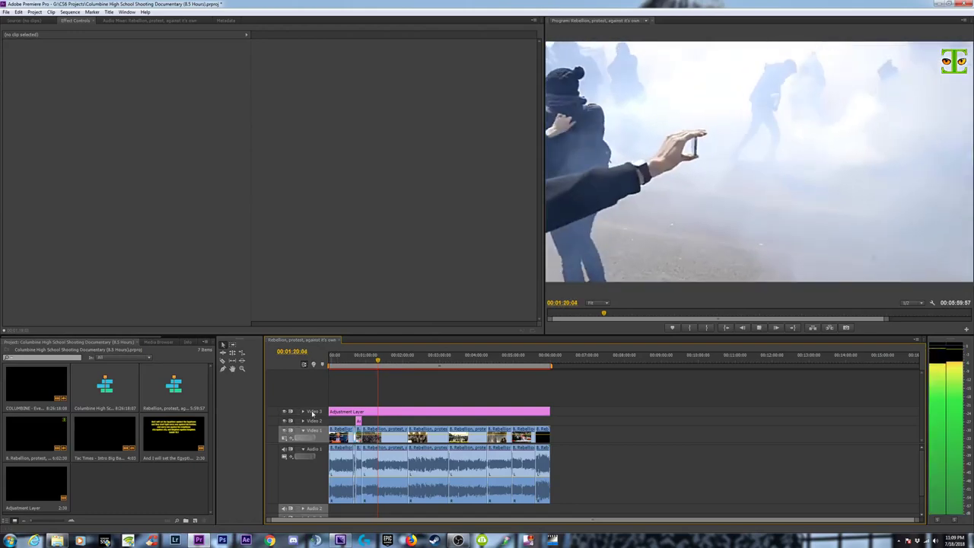
pyautogui.press('space')
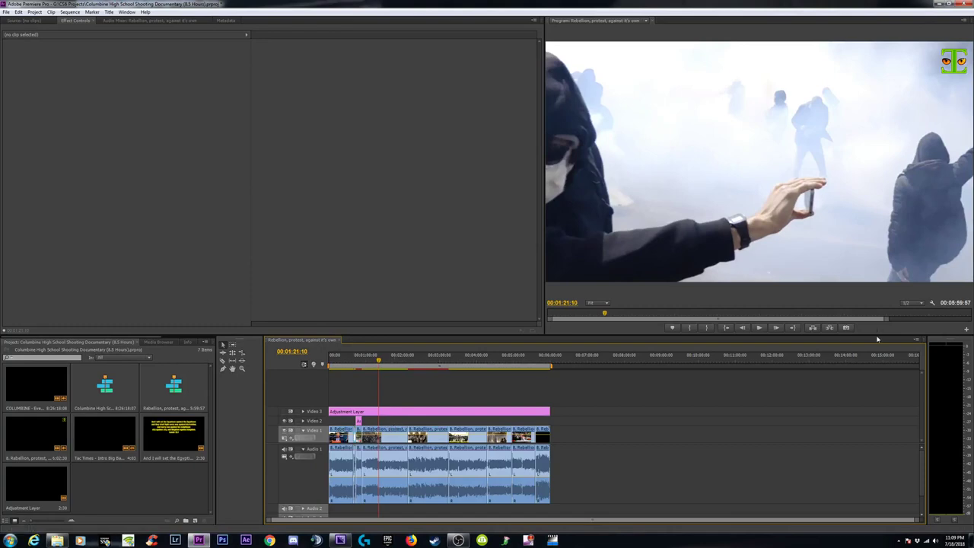
# Try Full and quarter playback resolution, then briefly play and stop the footage
pyautogui.click(922, 303)
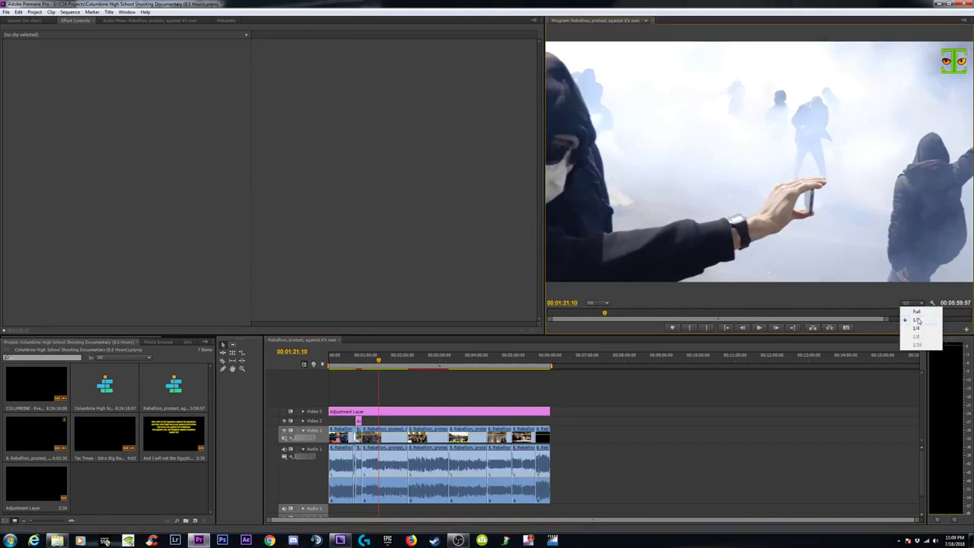
pyautogui.click(918, 310)
pyautogui.click(917, 328)
pyautogui.click(922, 303)
pyautogui.click(917, 328)
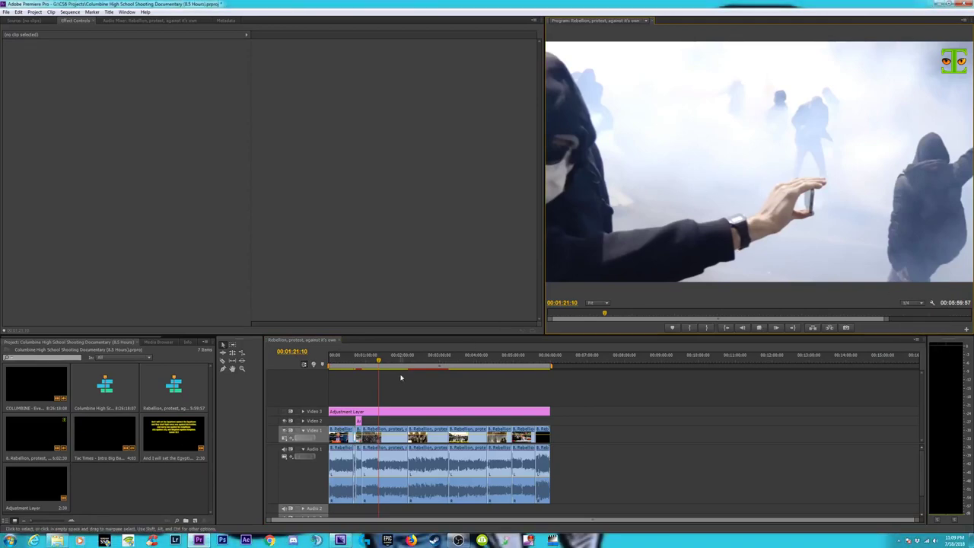
pyautogui.press('space')
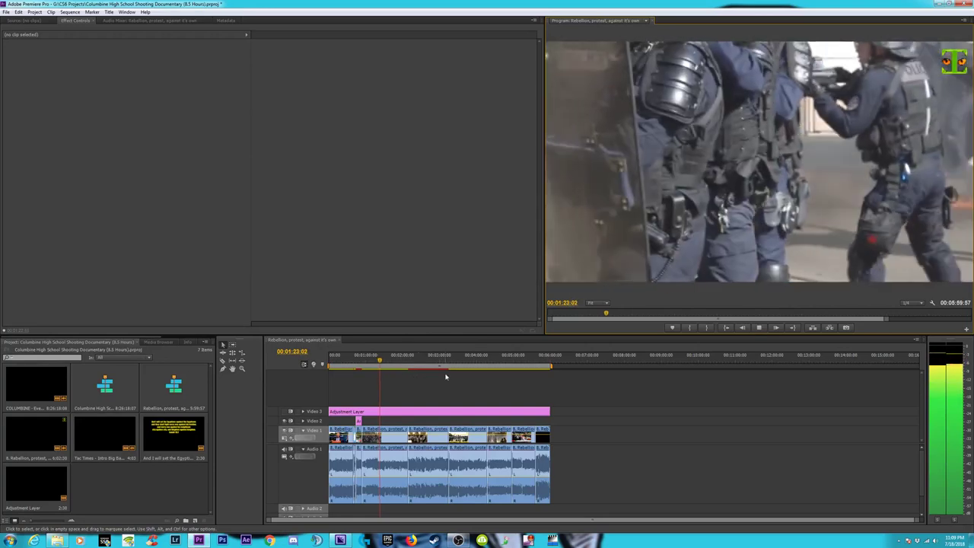
pyautogui.press('space')
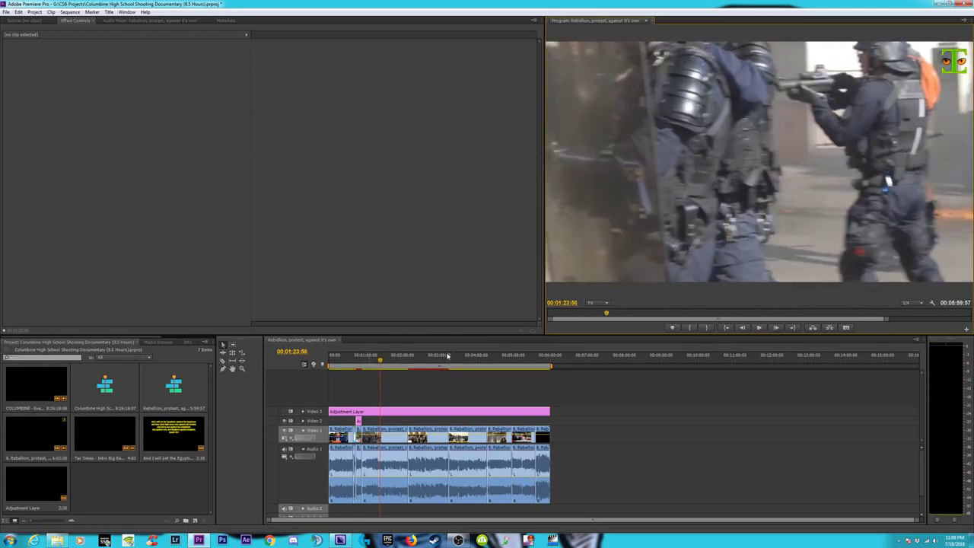
# Jump to the candle vigil at 00:01:40:41, set 1/2 resolution, toggle Video 3, and show Media Encoder
pyautogui.moveTo(379, 364); pyautogui.dragTo(390, 364)
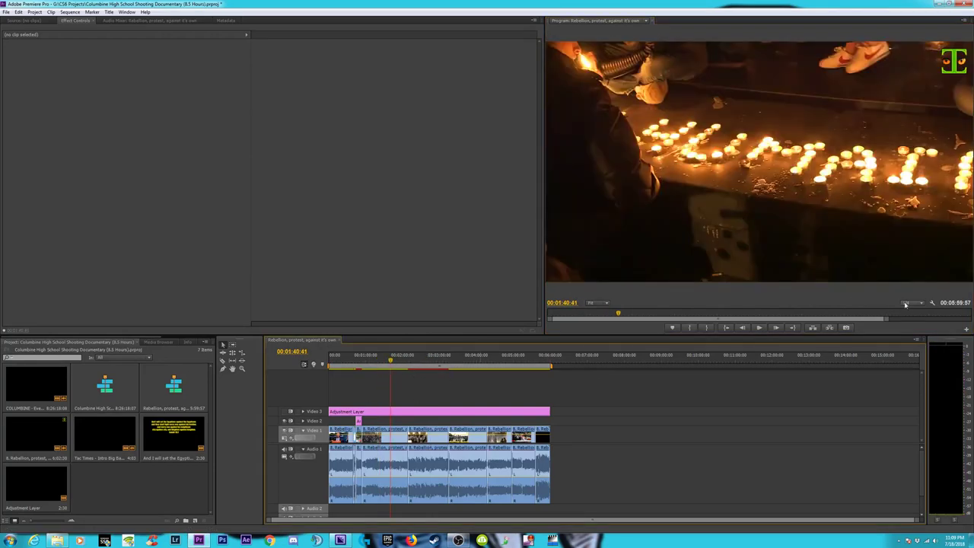
pyautogui.click(907, 303)
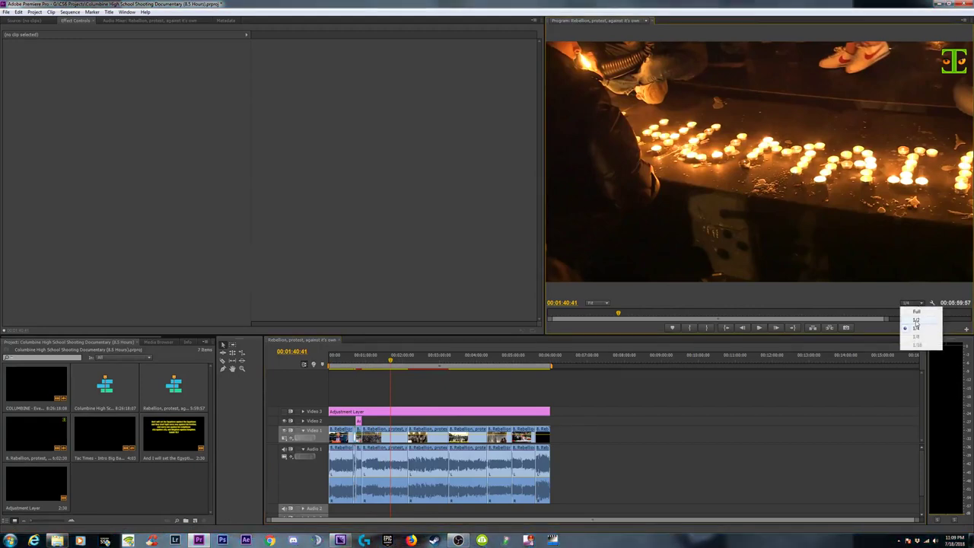
pyautogui.click(917, 319)
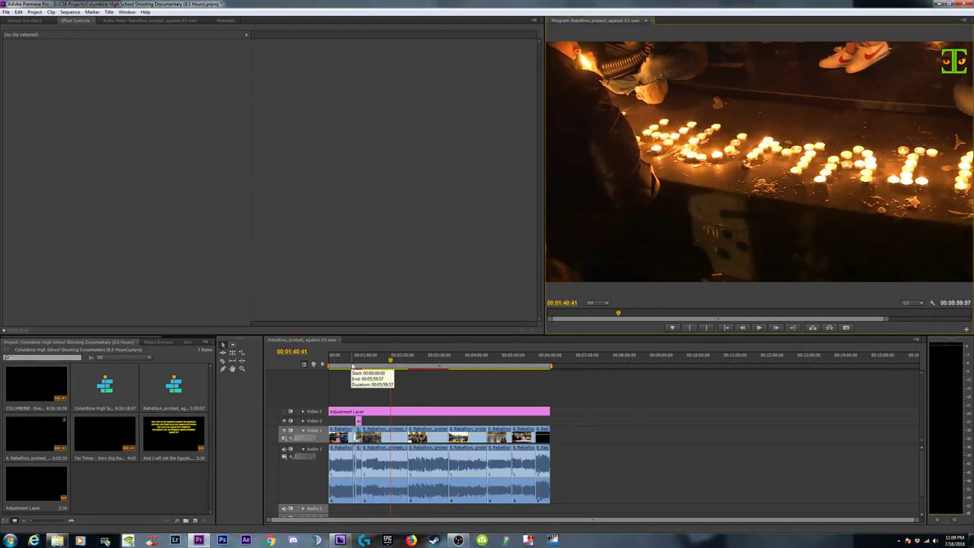
pyautogui.click(286, 412)
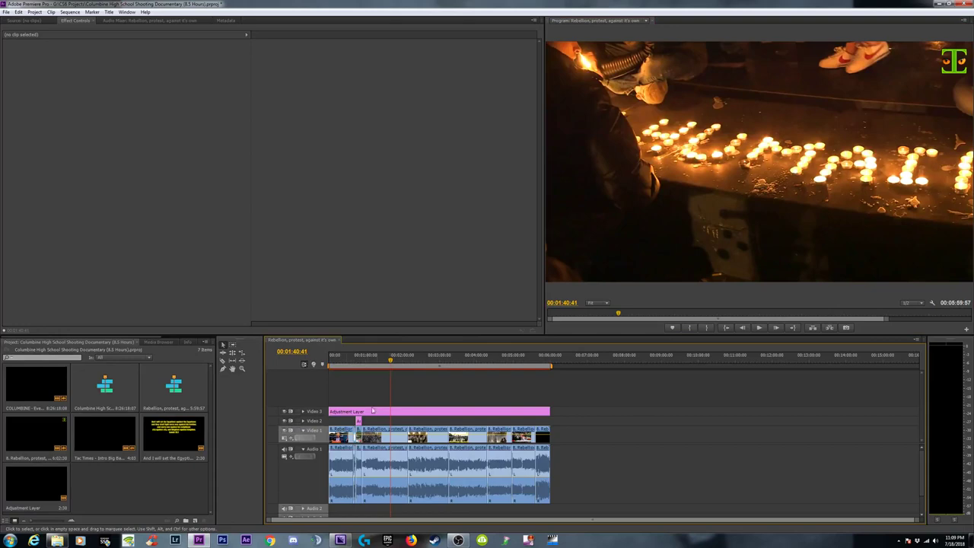
pyautogui.click(340, 540)
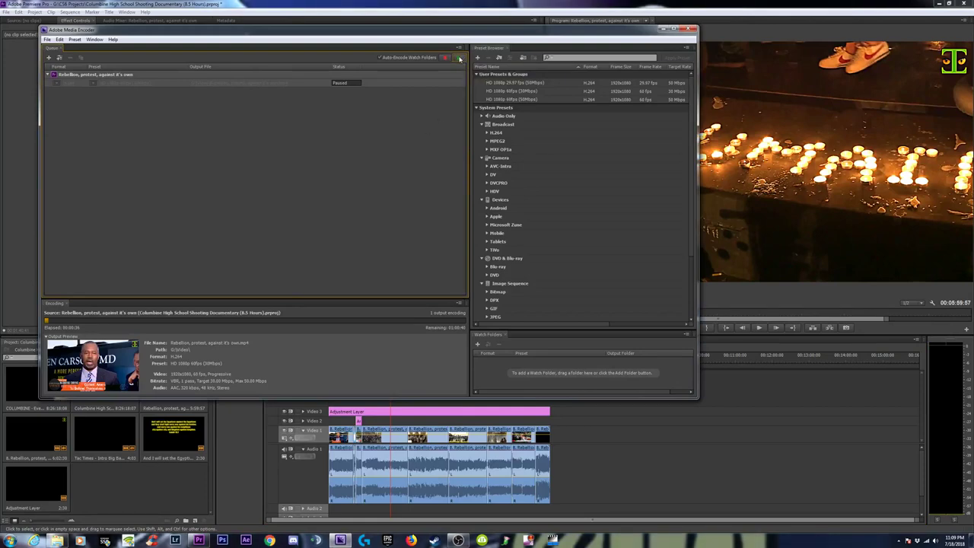
# Resume the queued Rebellion encode in Media Encoder, then hide the Media Encoder window
pyautogui.moveTo(426, 31); pyautogui.dragTo(485, 36)
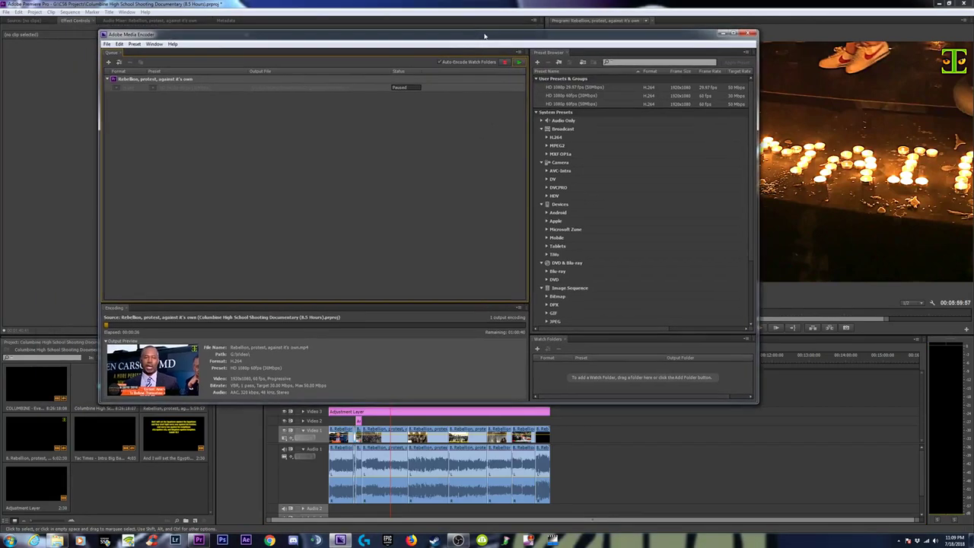
pyautogui.click(521, 63)
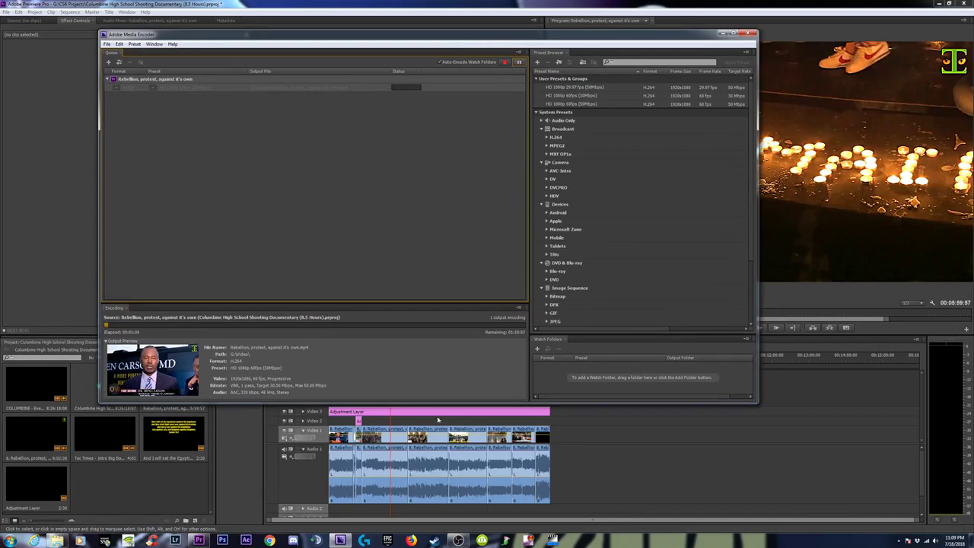
pyautogui.click(723, 34)
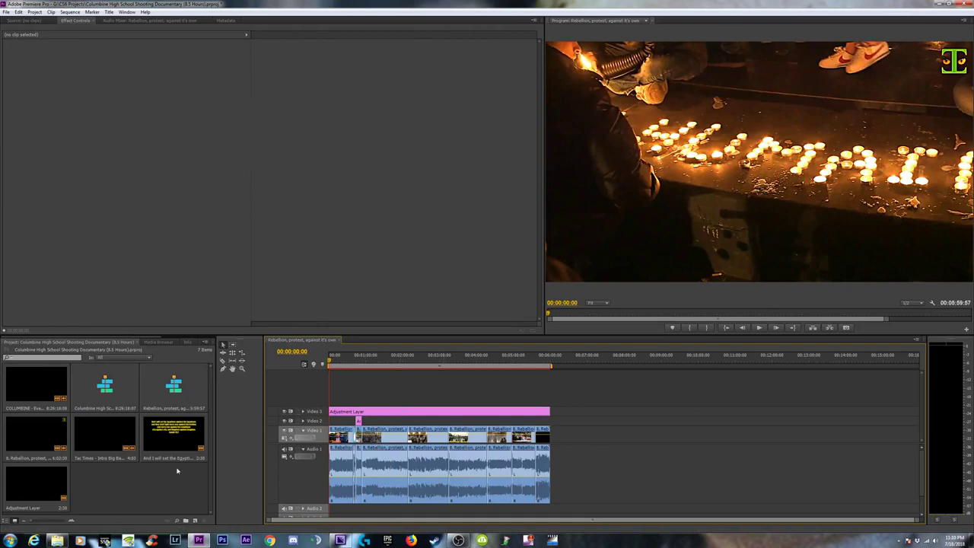
# Jump Premiere's sequence back to 00:00:00:00 and recheck the paused Media Encoder encode
pyautogui.press('Home')
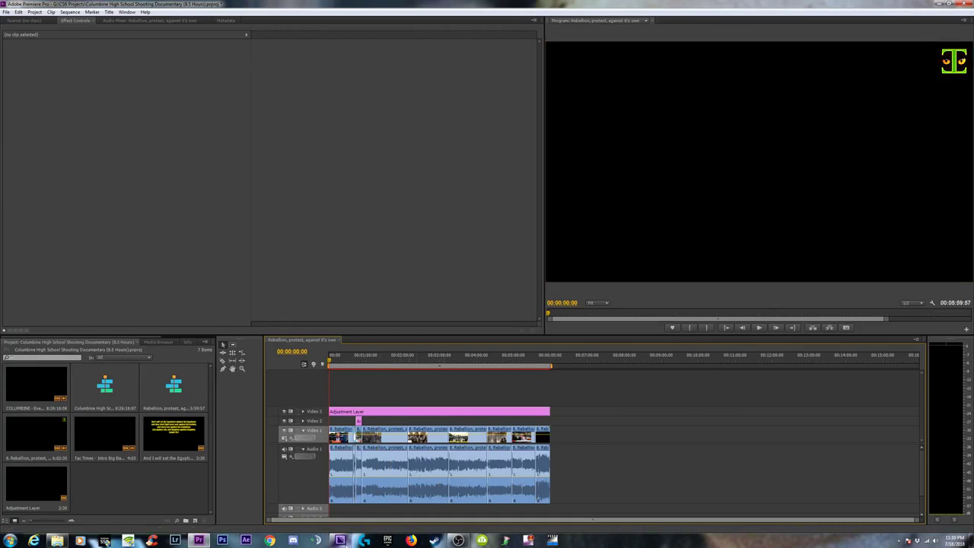
pyautogui.click(341, 540)
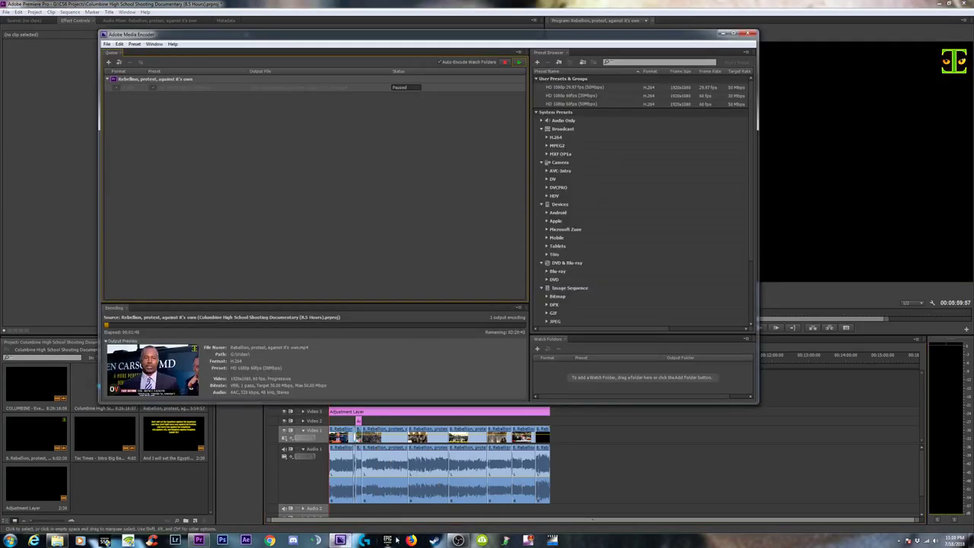
pyautogui.click(472, 516)
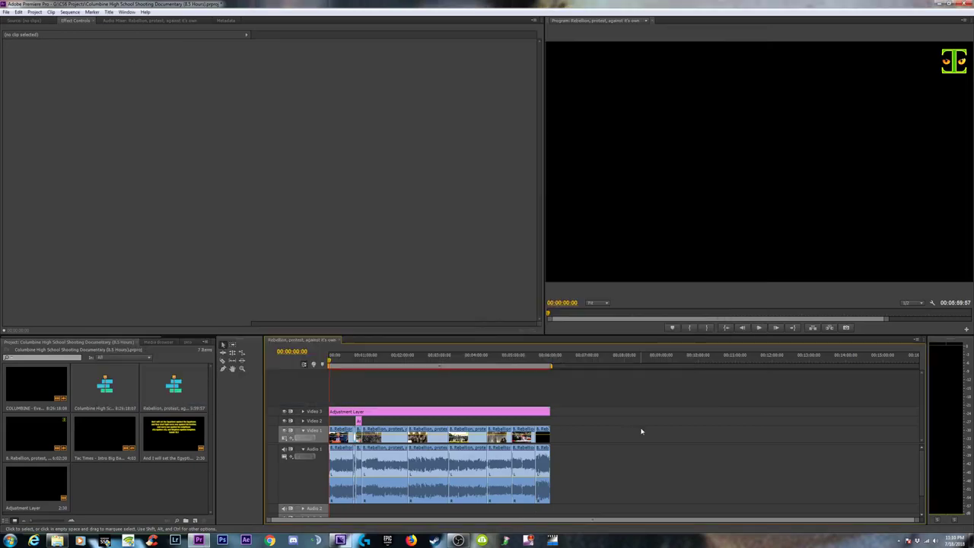
pyautogui.click(459, 540)
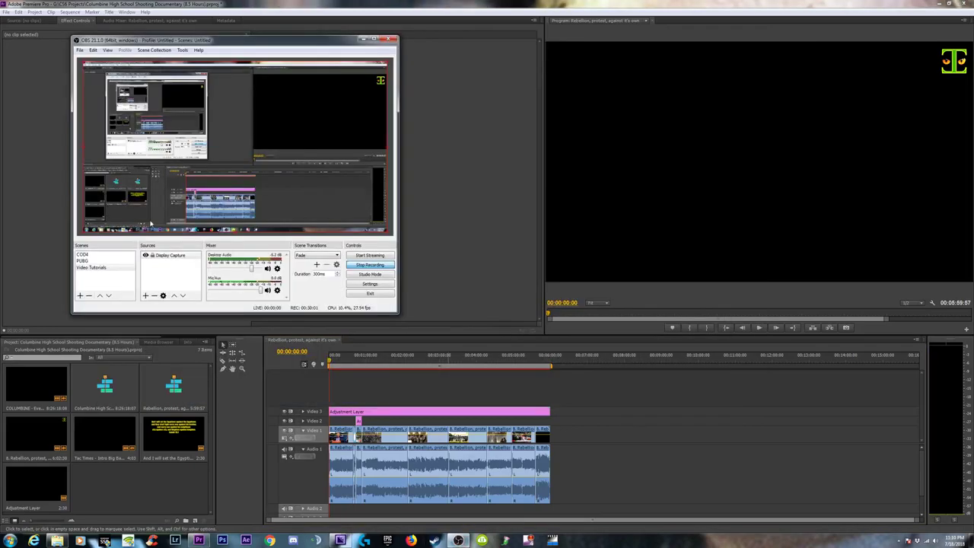